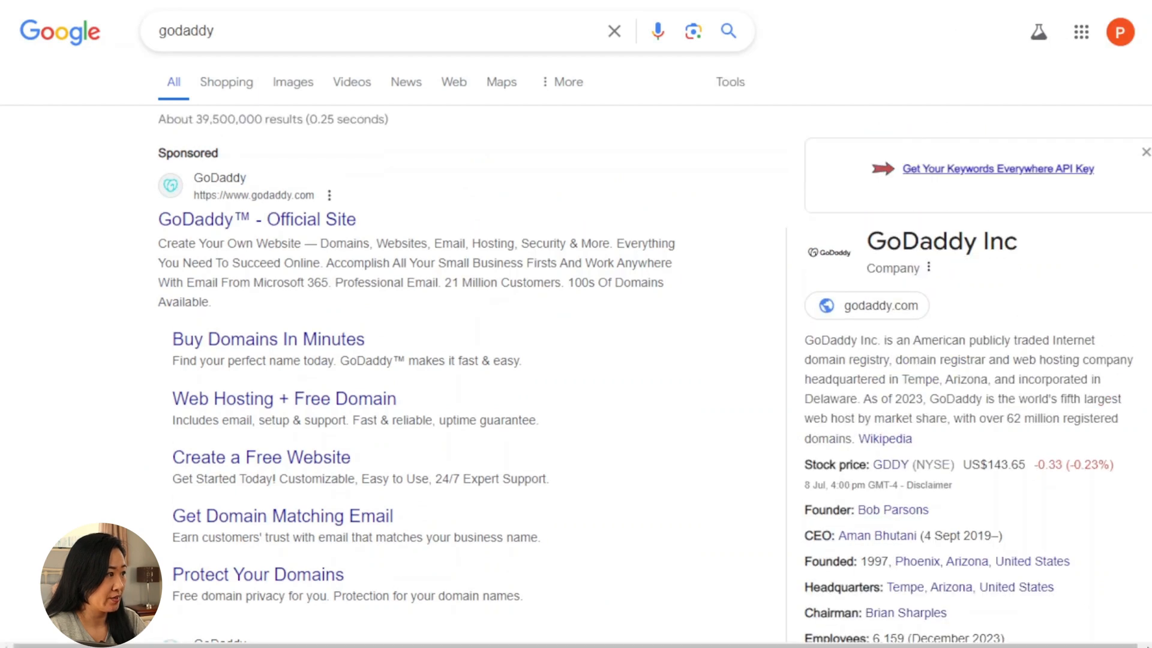
Step: Open the official GoDaddy site and search for the domain sagradaai
click(282, 220)
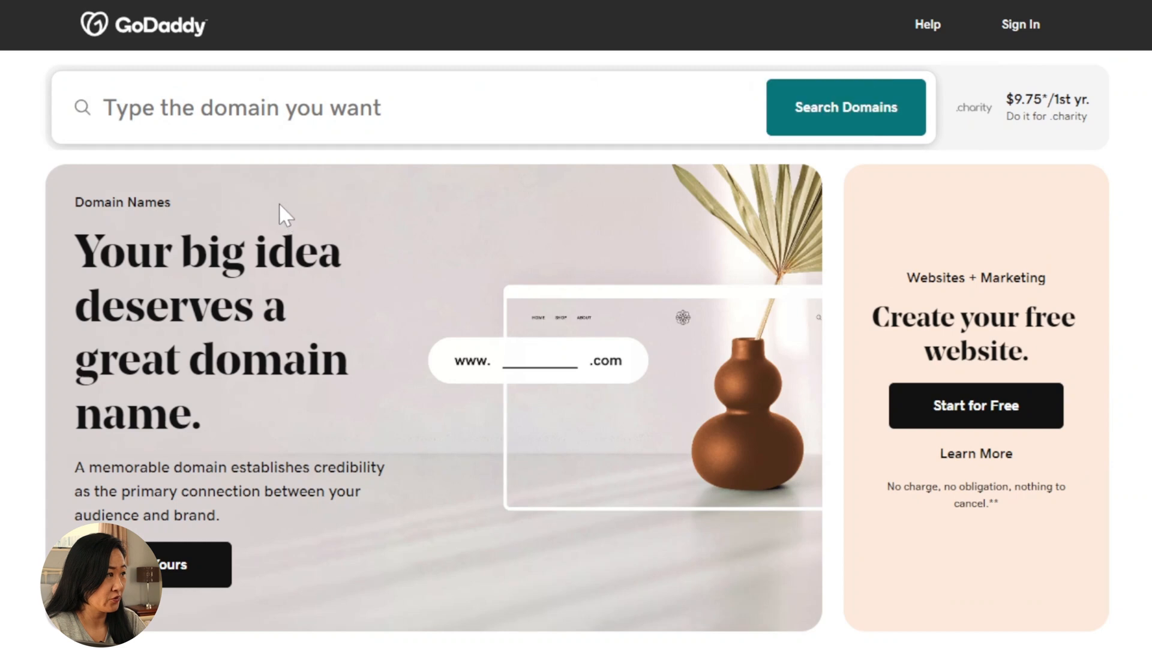
click(257, 124)
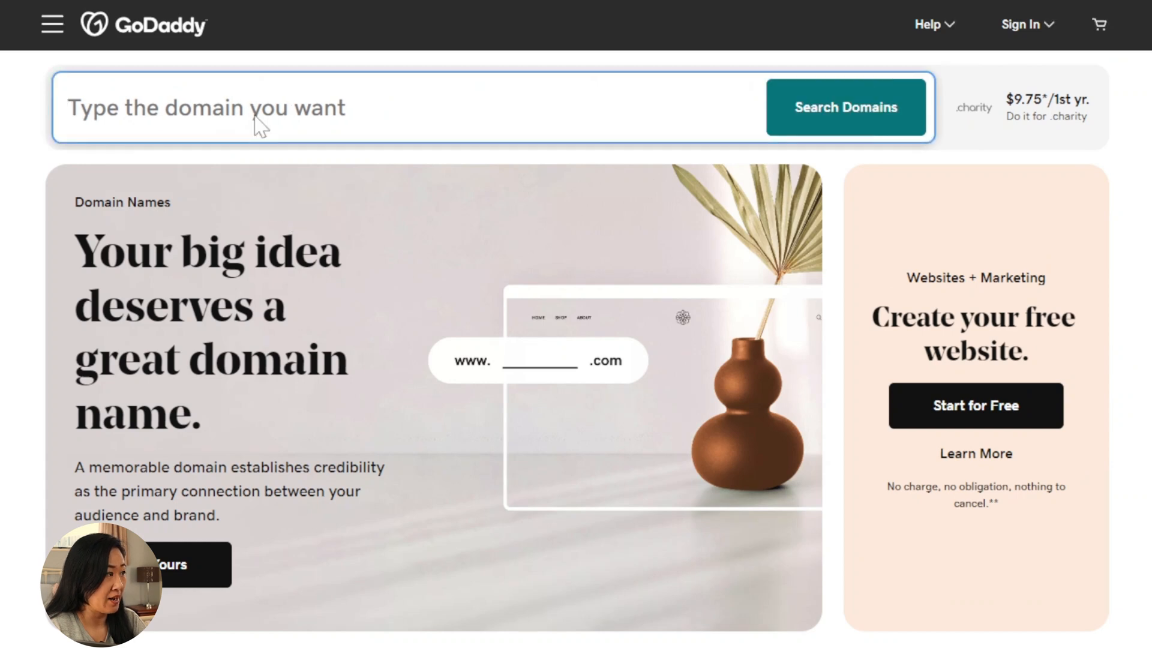
text(sa)
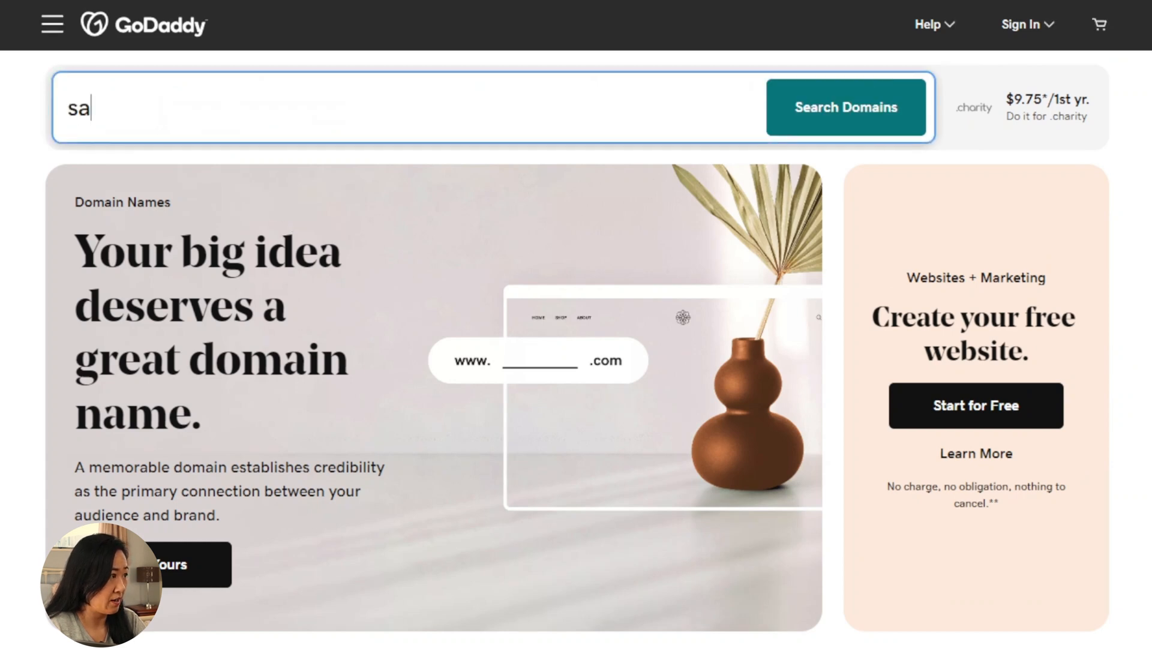
text(gradaai)
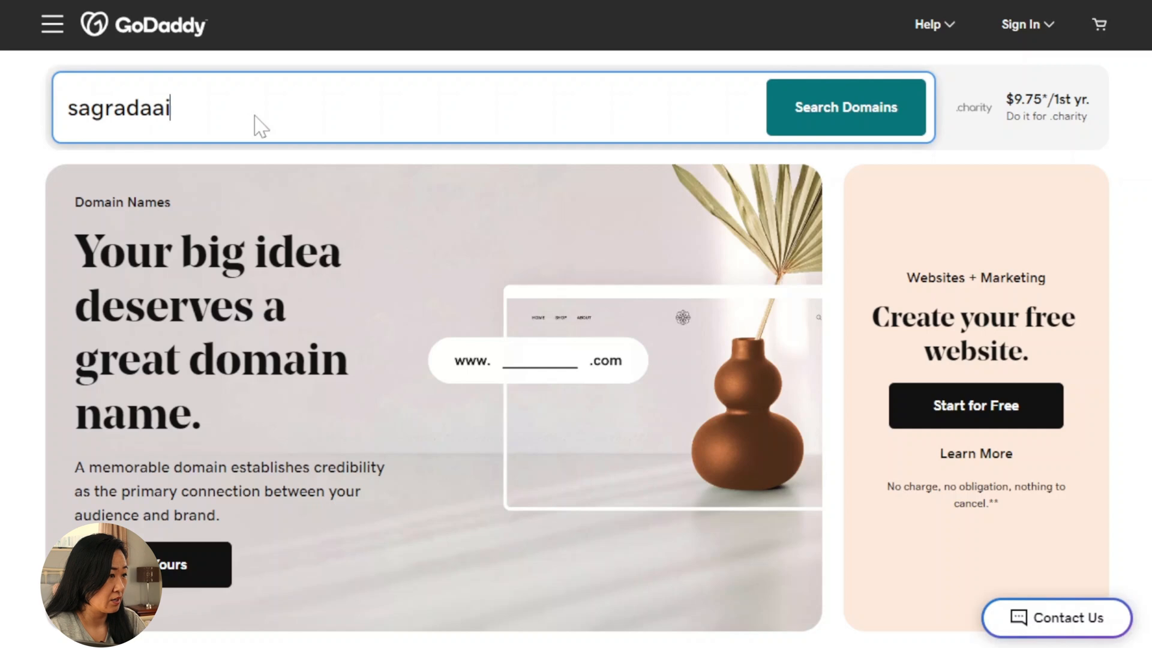
click(842, 99)
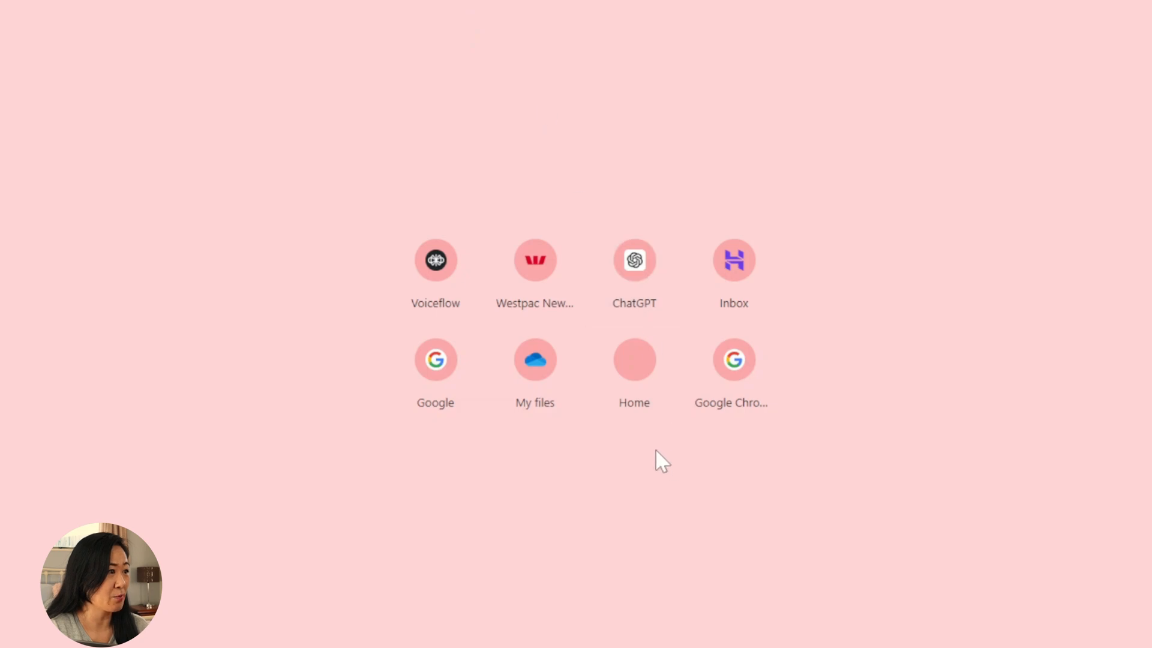
Step: View the existing sagradaai.com website, then review GoDaddy's alternative domain results
click(640, 366)
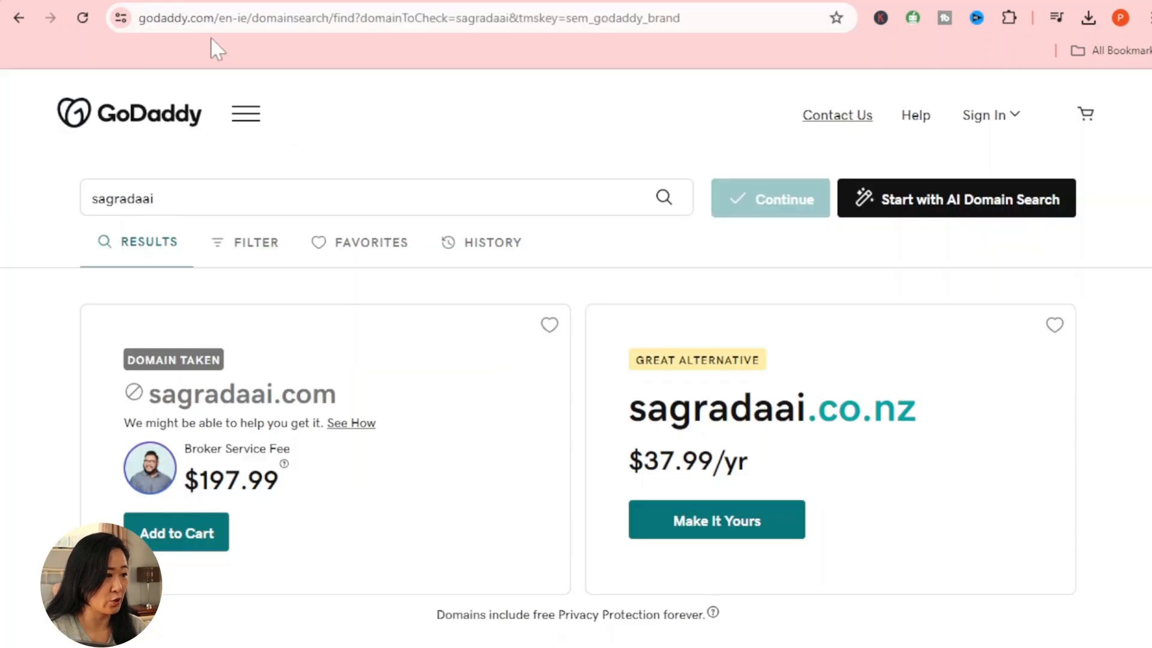
scroll(783, 487, down, 3)
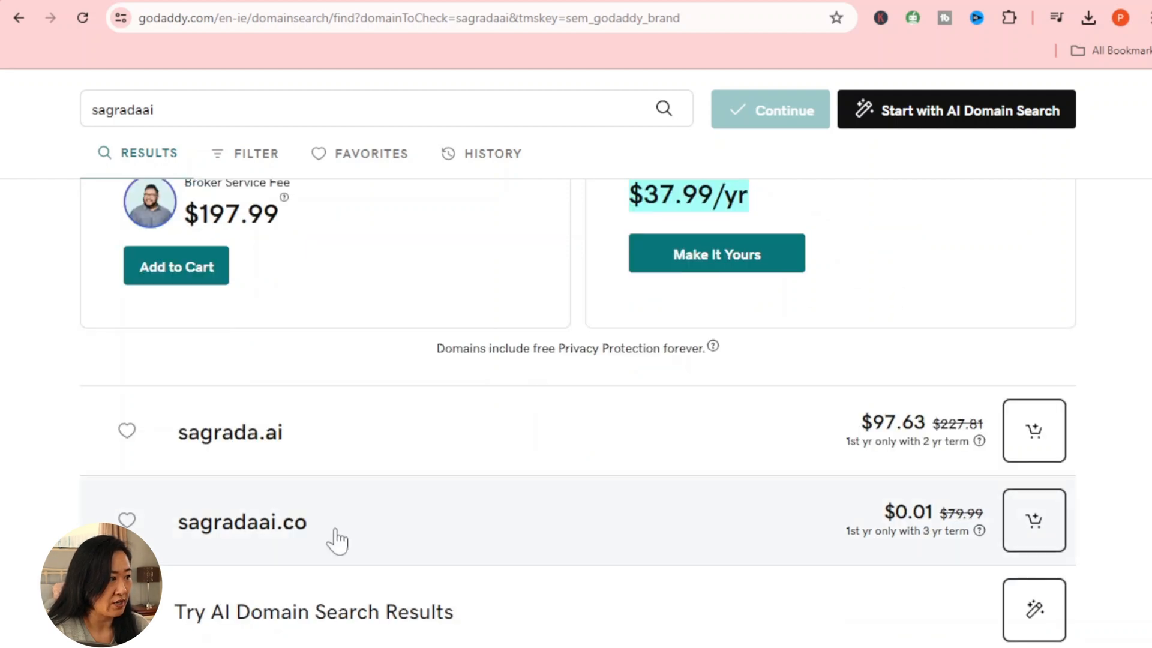
Step: Scroll through GoDaddy's results for 'sagrada ai' to reach the account prompt
scroll(336, 542, down, 3)
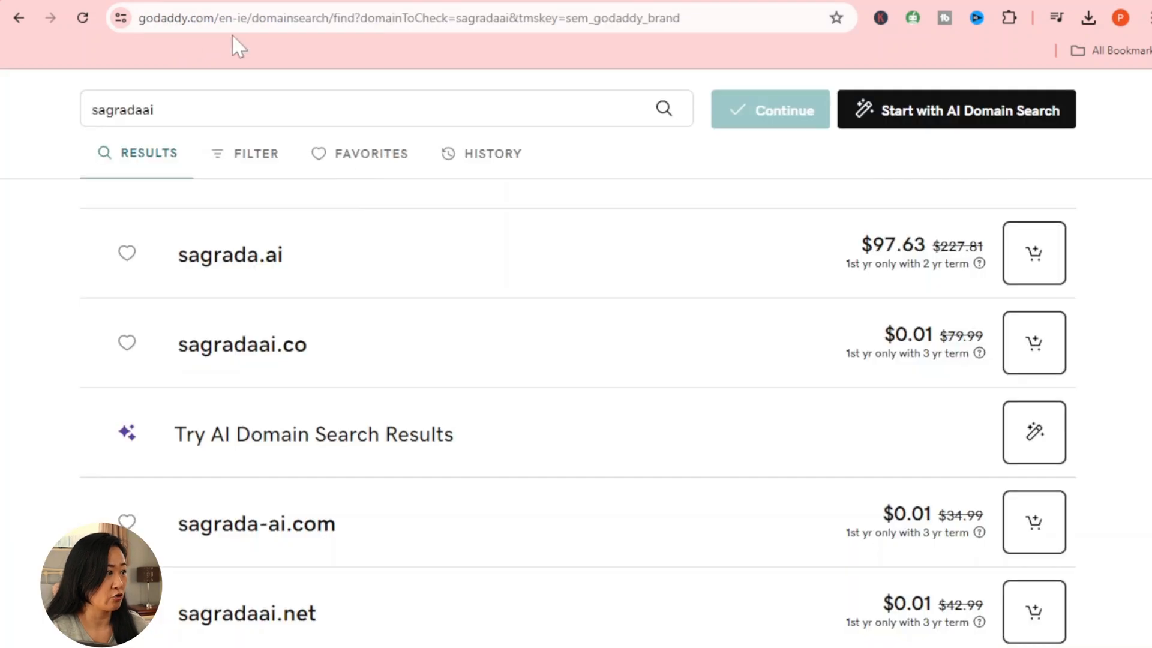
scroll(430, 355, up, 5)
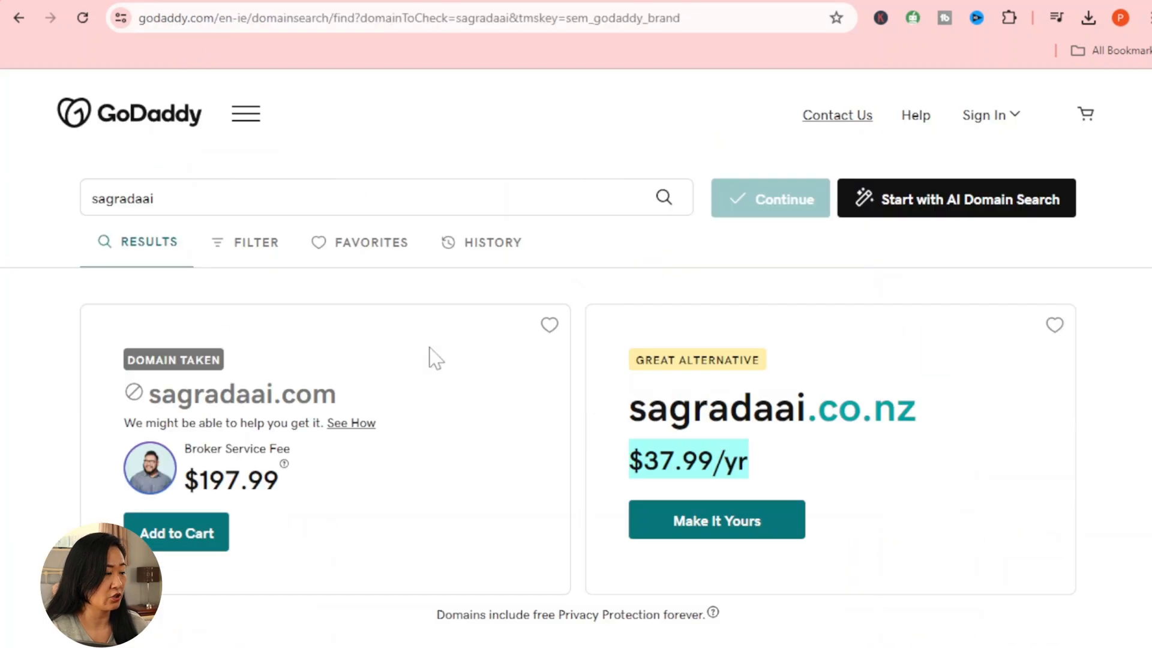
scroll(345, 412, down, 9)
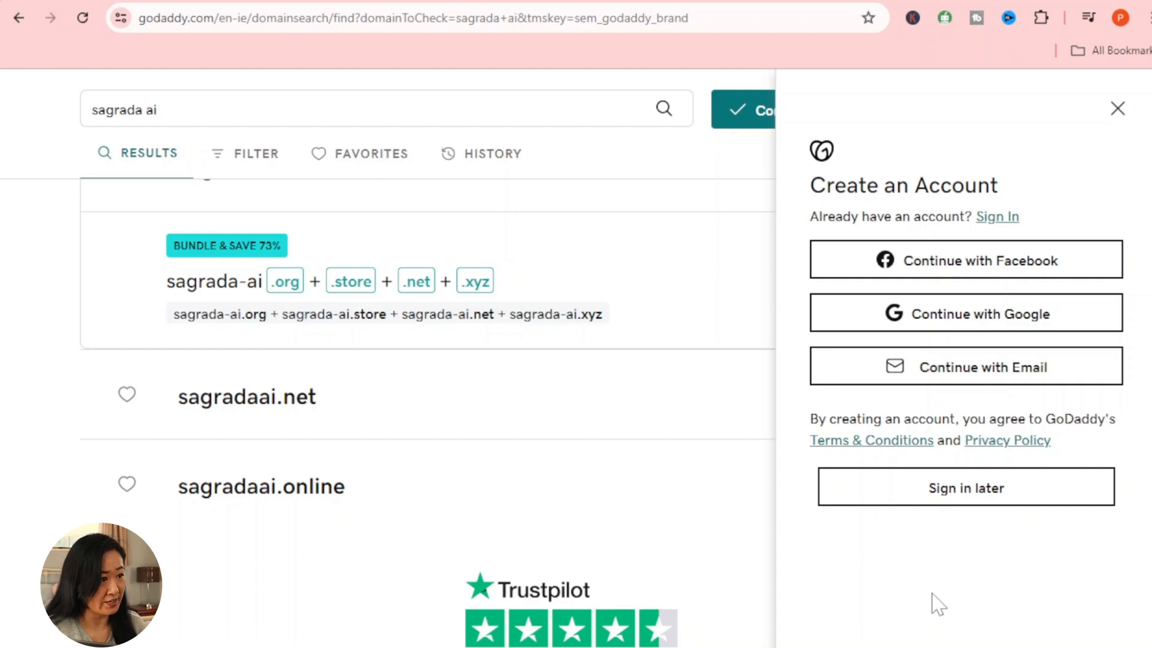
Step: Sign in to GoDaddy with Continue with Google, choosing the Google account and confirming
click(943, 330)
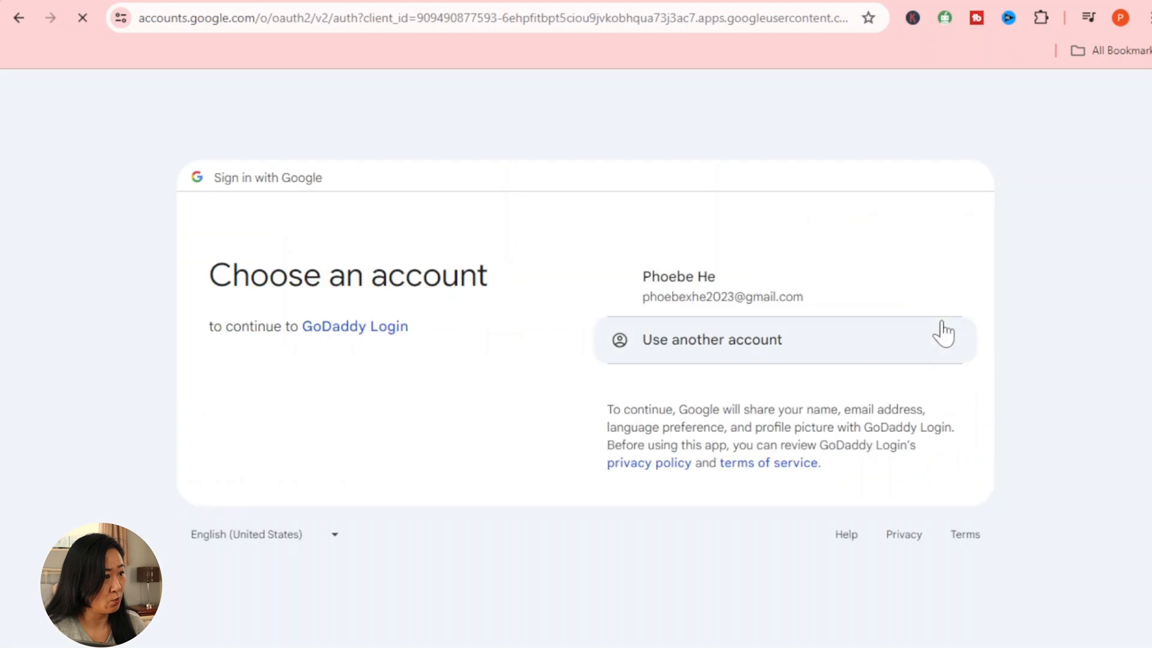
click(756, 298)
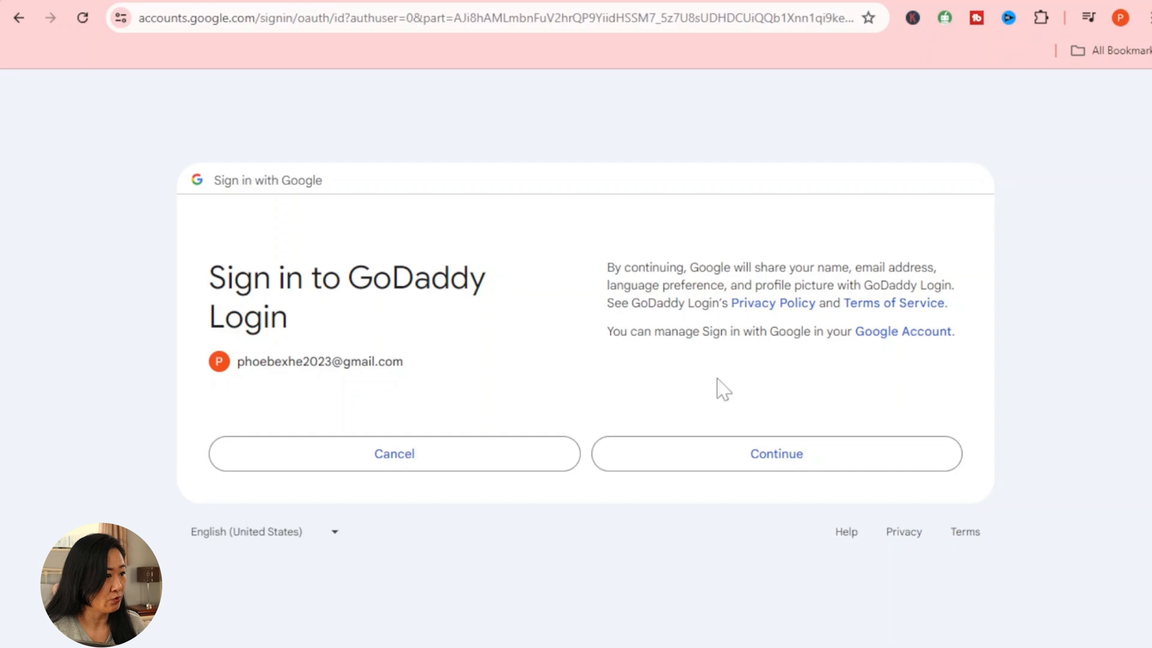
click(741, 454)
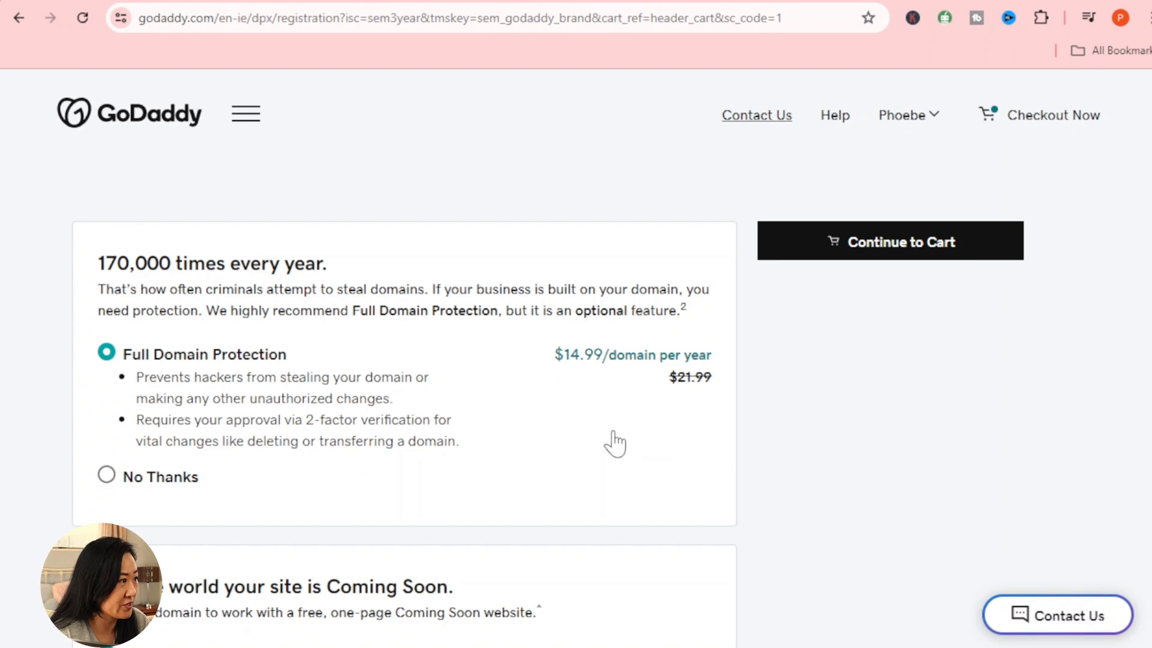
Step: Continue to the cart and switch off Full Domain Protection, leaving sagrada-ai.com at $19.99
scroll(225, 335, down, 2)
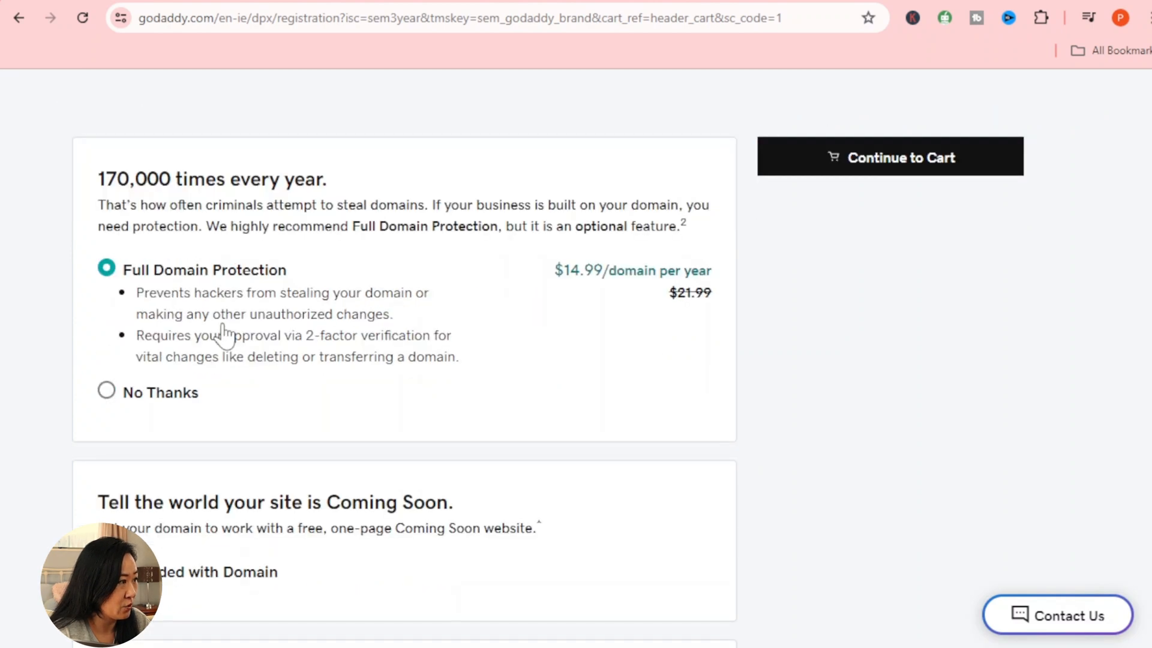
scroll(225, 335, down, 3)
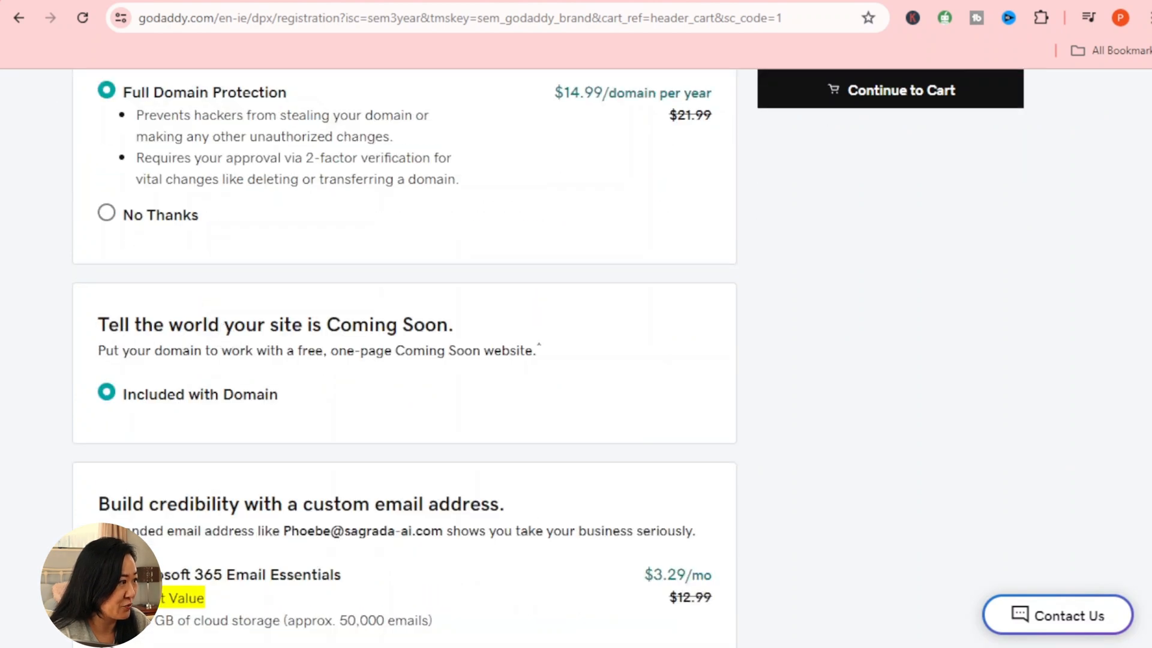
scroll(225, 336, down, 7)
scroll(225, 336, up, 6)
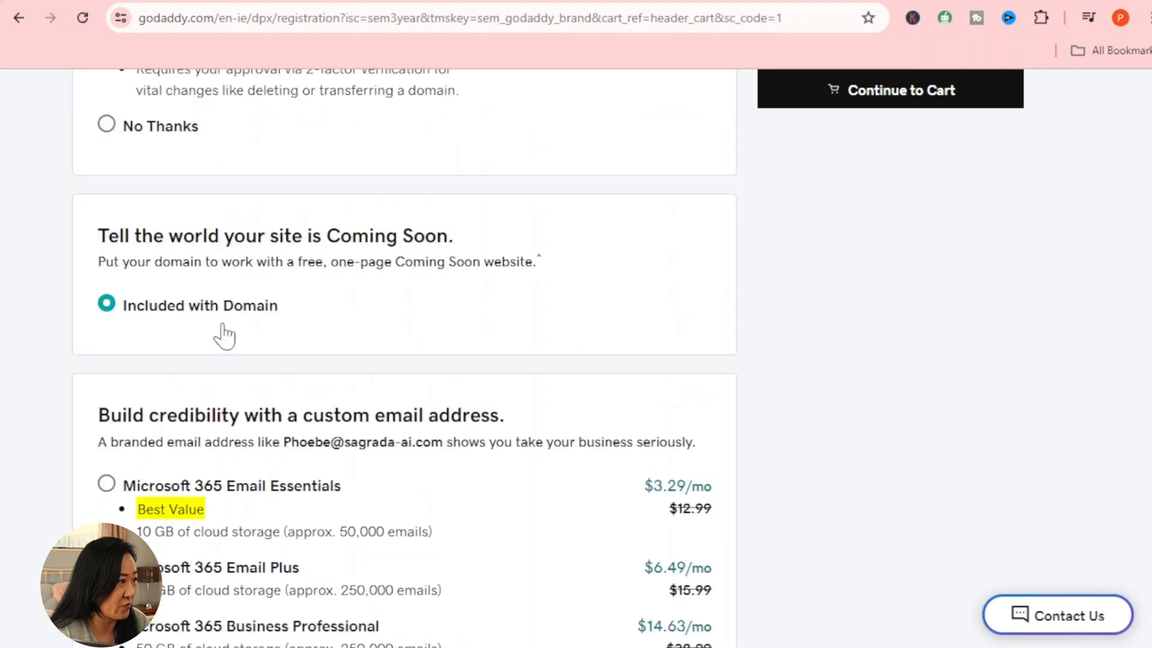
scroll(225, 336, up, 3)
scroll(225, 336, down, 6)
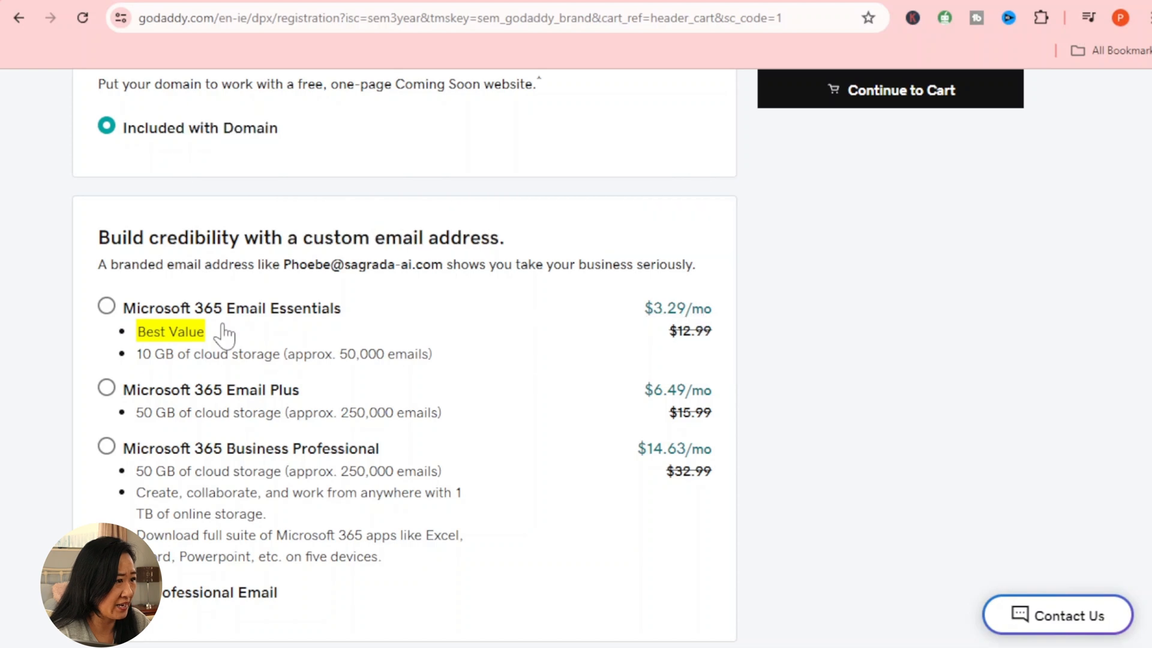
scroll(225, 336, up, 3)
scroll(223, 336, up, 2)
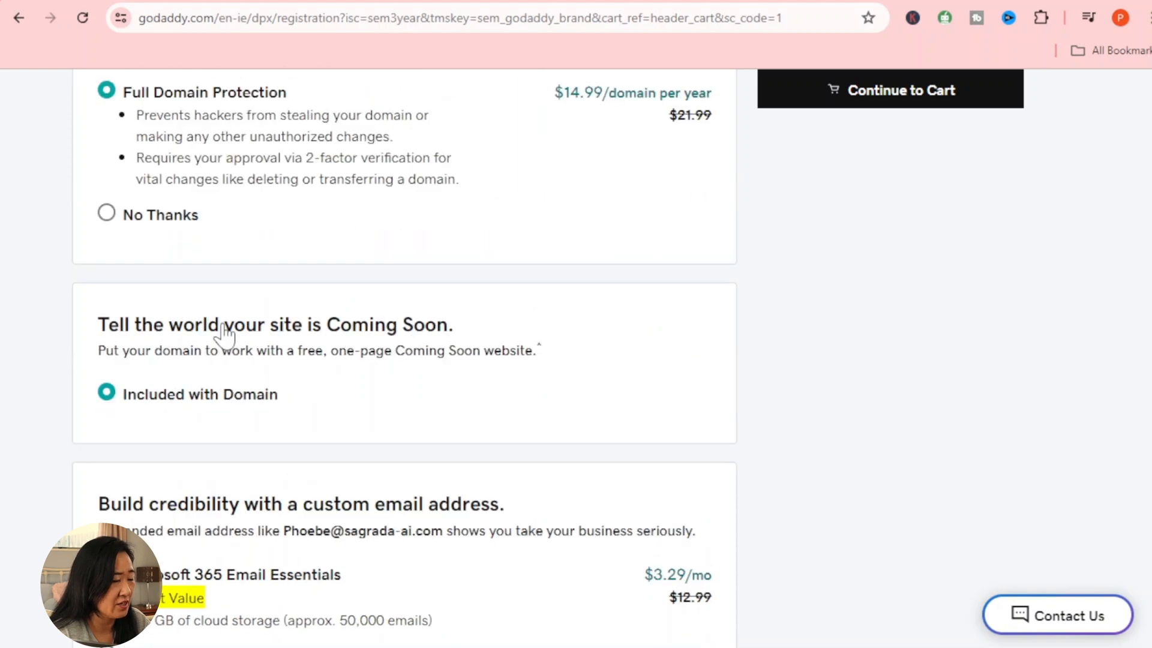
scroll(225, 336, up, 3)
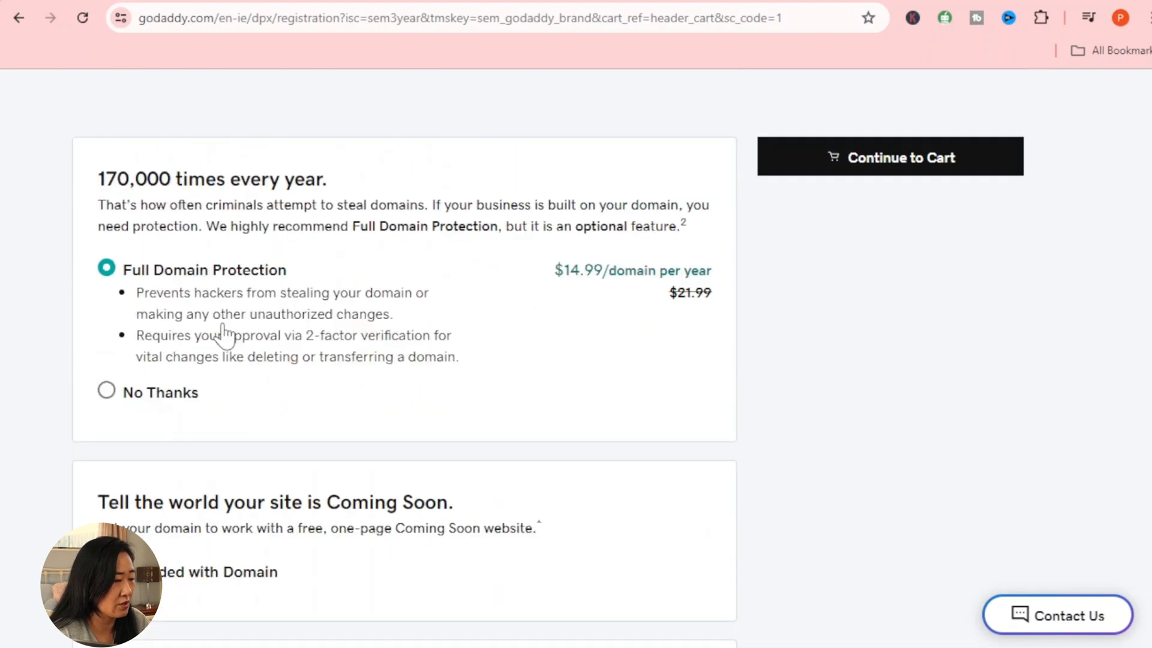
click(956, 157)
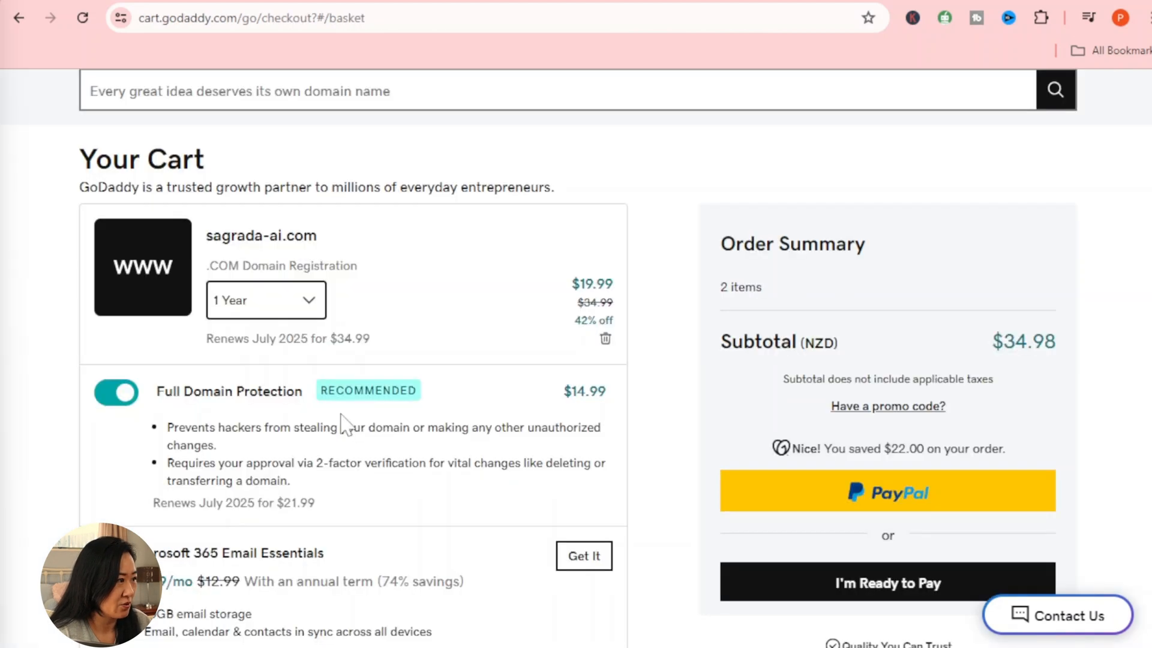
click(105, 394)
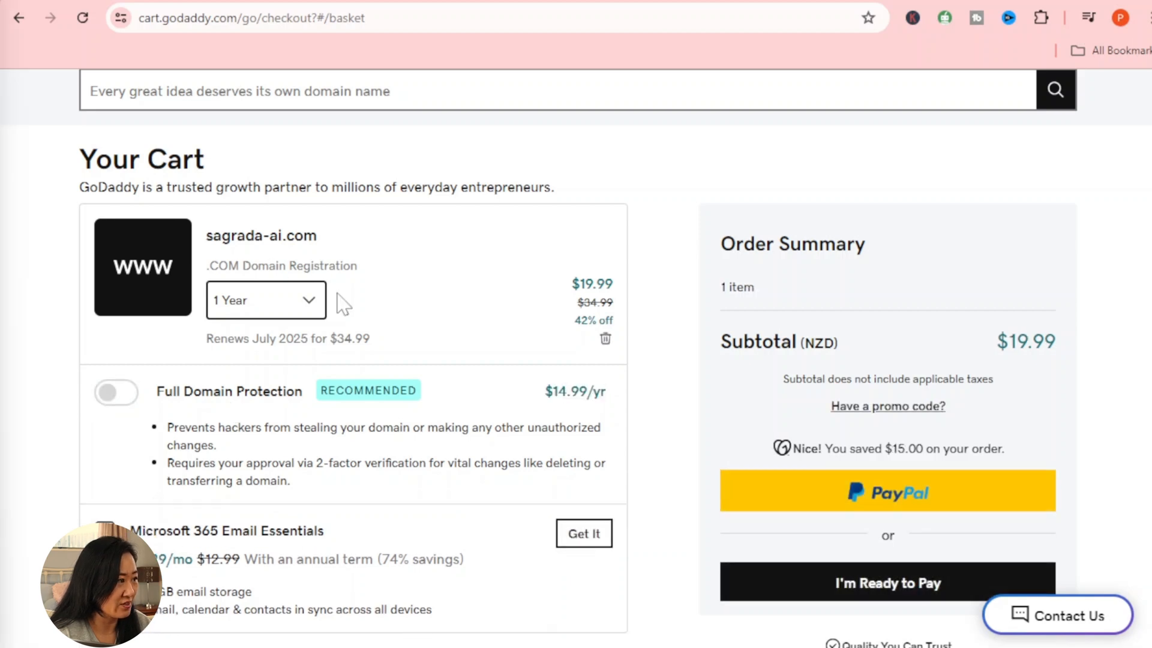
Step: Proceed to checkout, save the billing information and dismiss the save-address offer
click(916, 593)
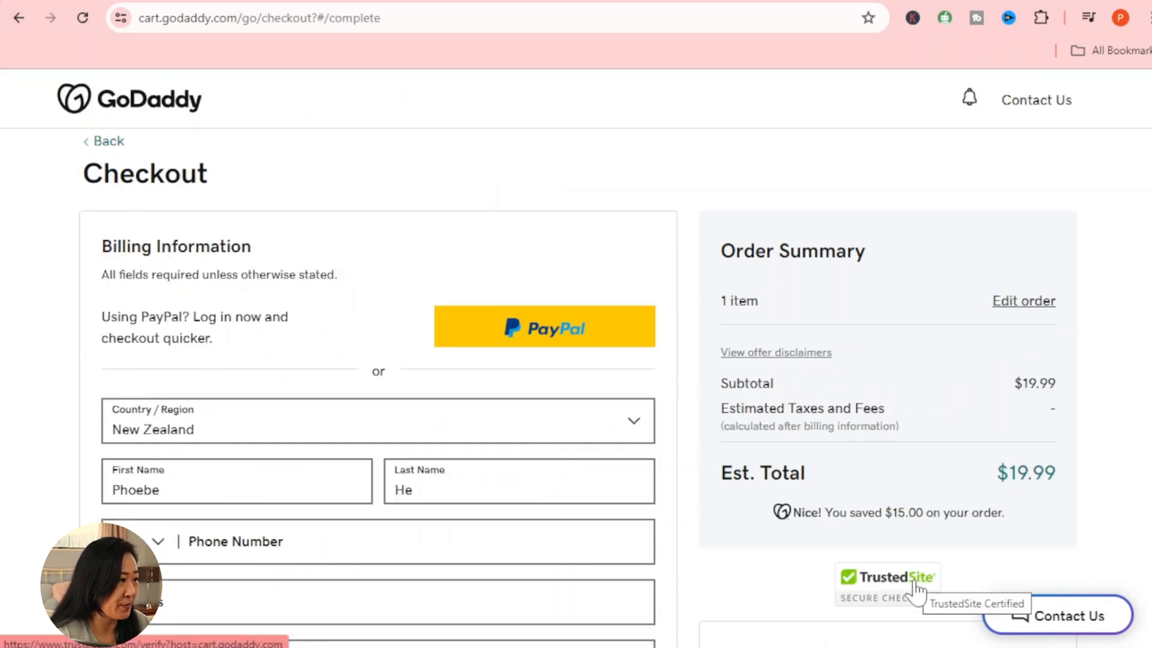
scroll(915, 591, down, 2)
scroll(916, 593, down, 5)
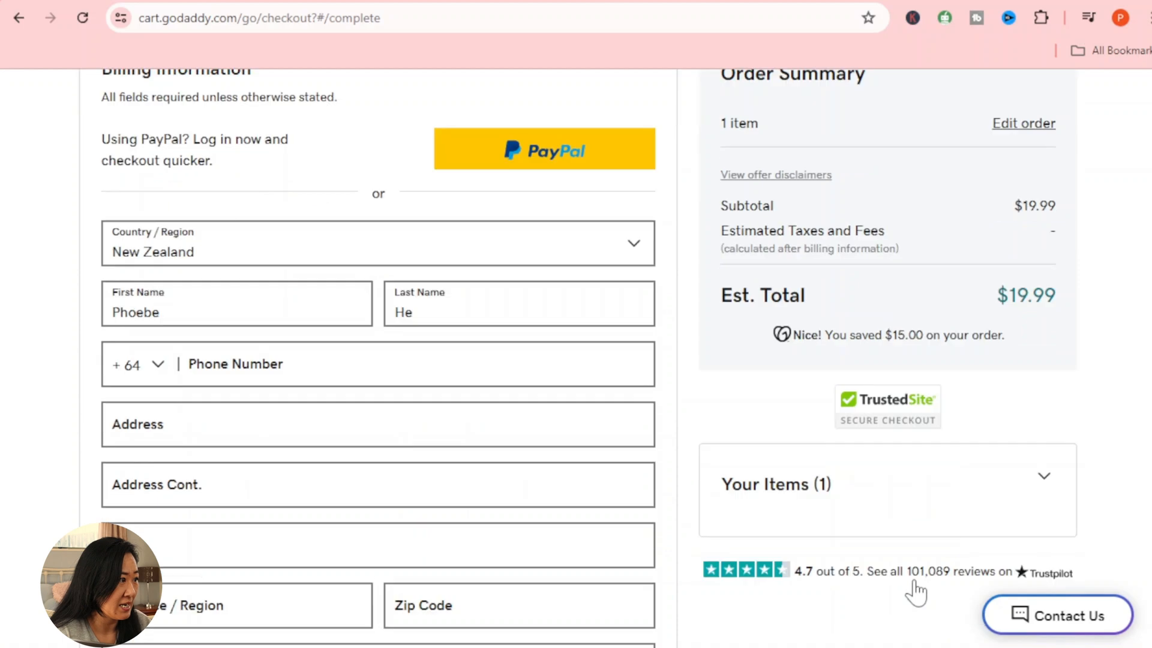
scroll(920, 591, up, 3)
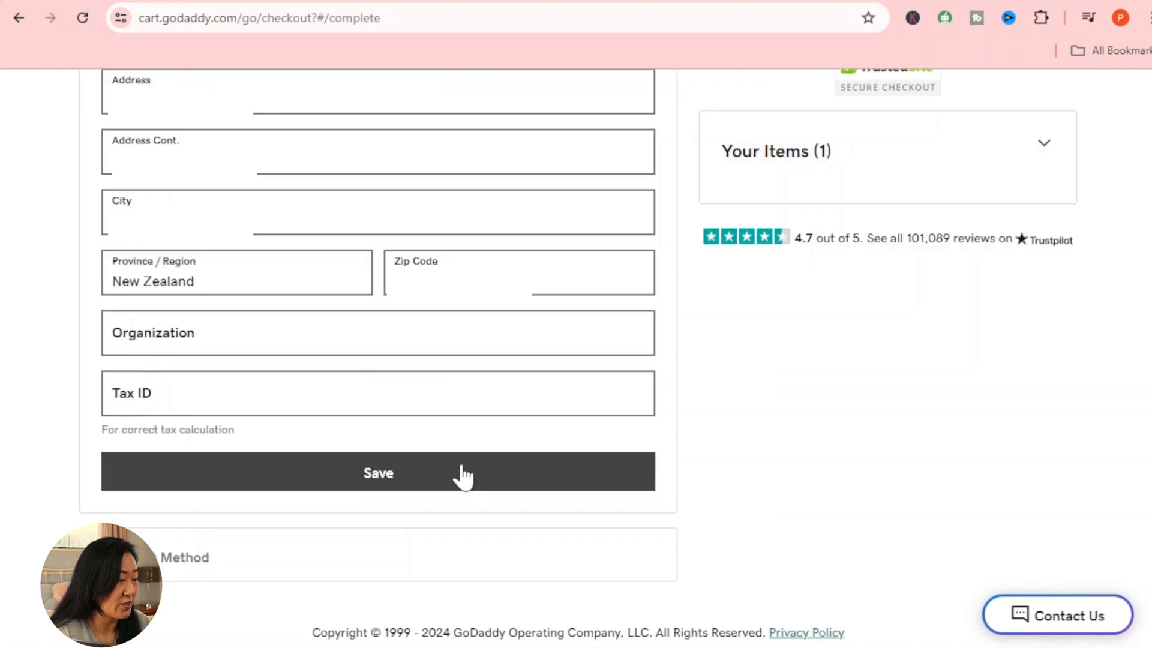
click(462, 472)
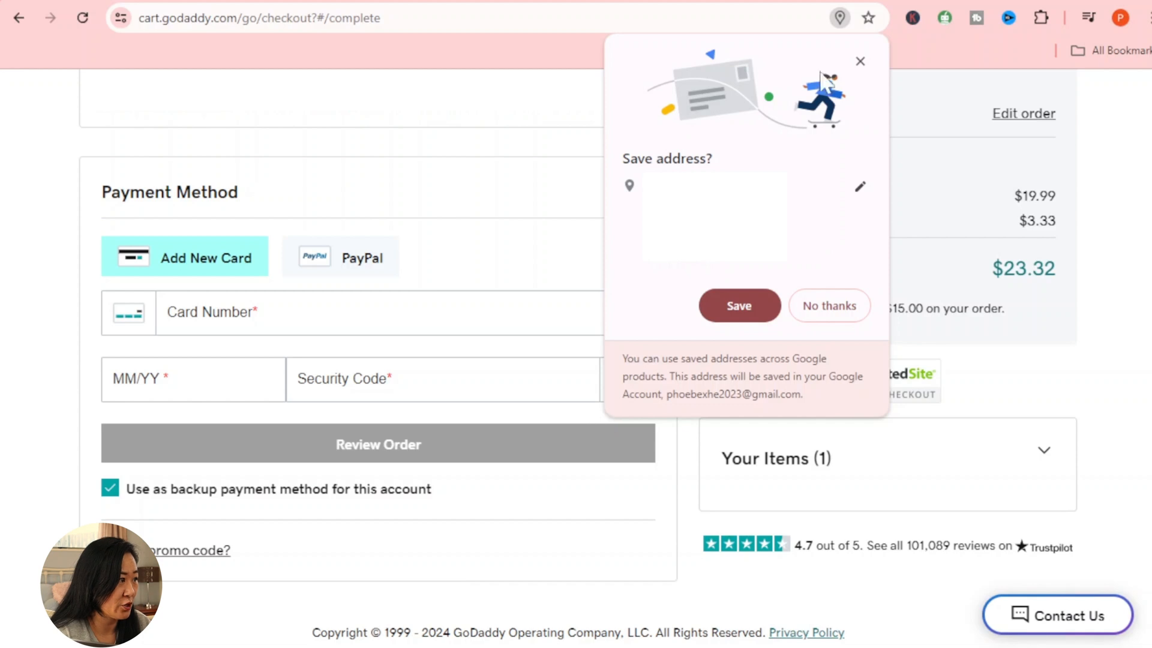
click(860, 61)
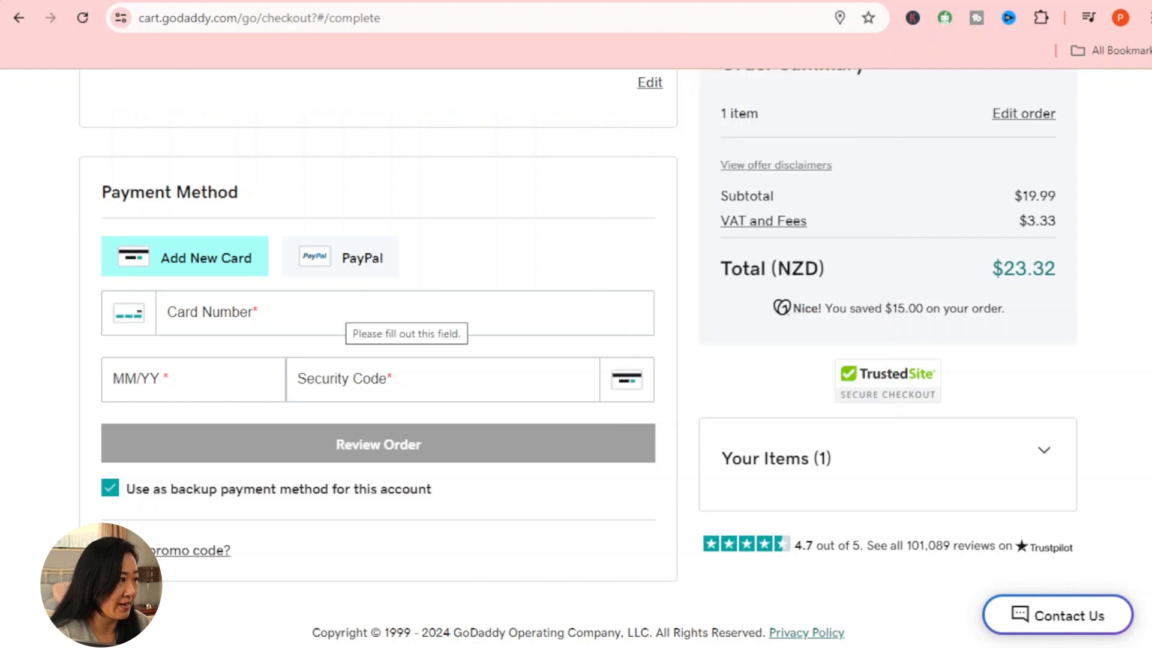
Step: Enter the card details, review the order and complete the NZD $23.32 purchase
click(348, 315)
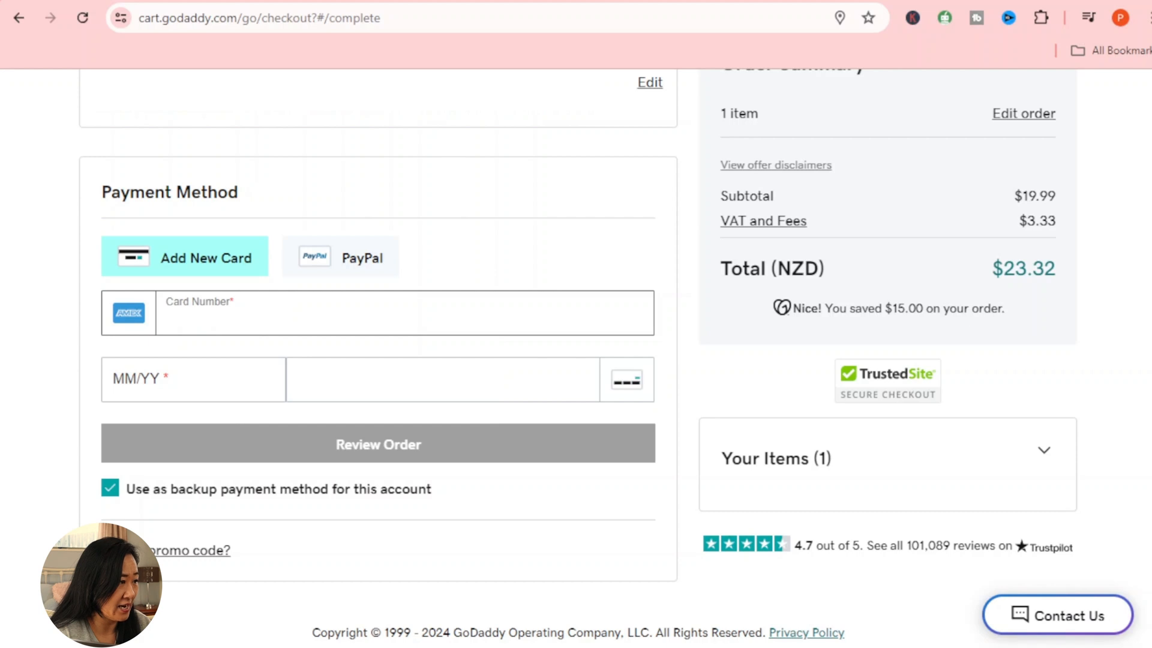
click(316, 456)
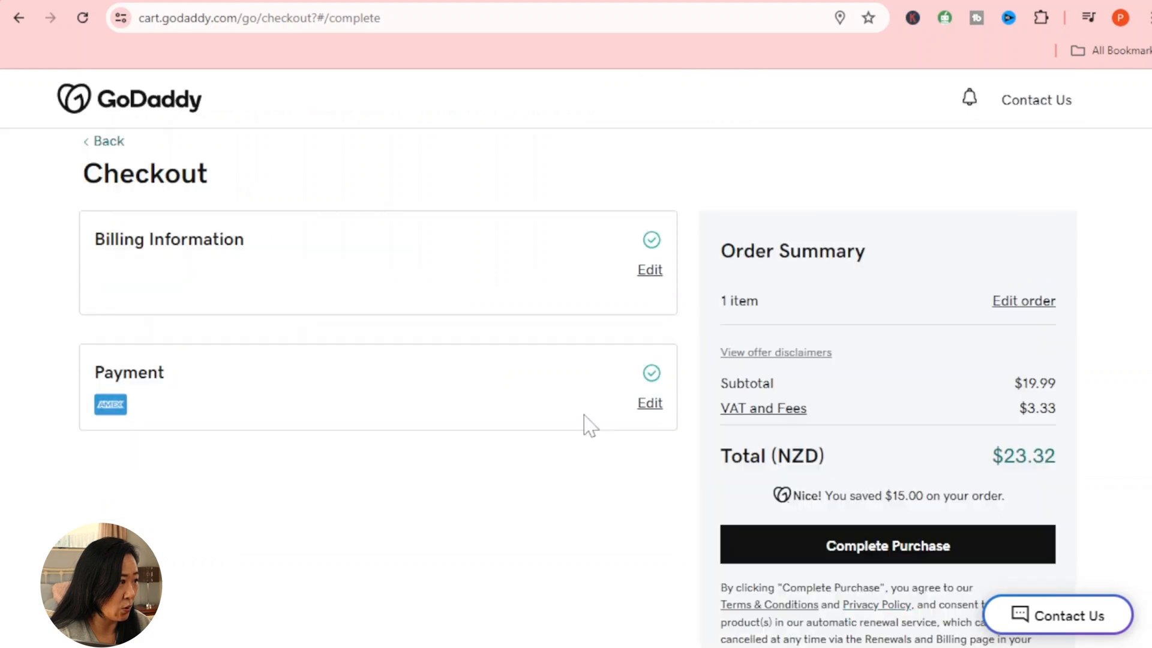
click(921, 555)
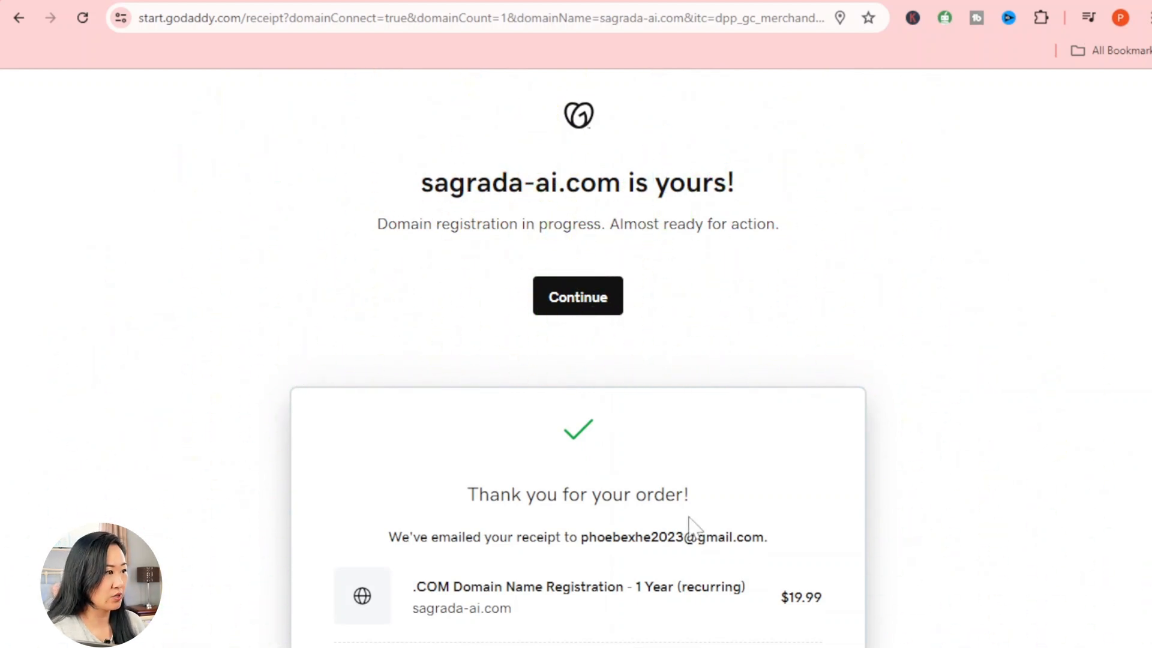
Step: Activate Email from the Personalized Email offer to see sagrada-ai.com email plans
scroll(688, 527, down, 3)
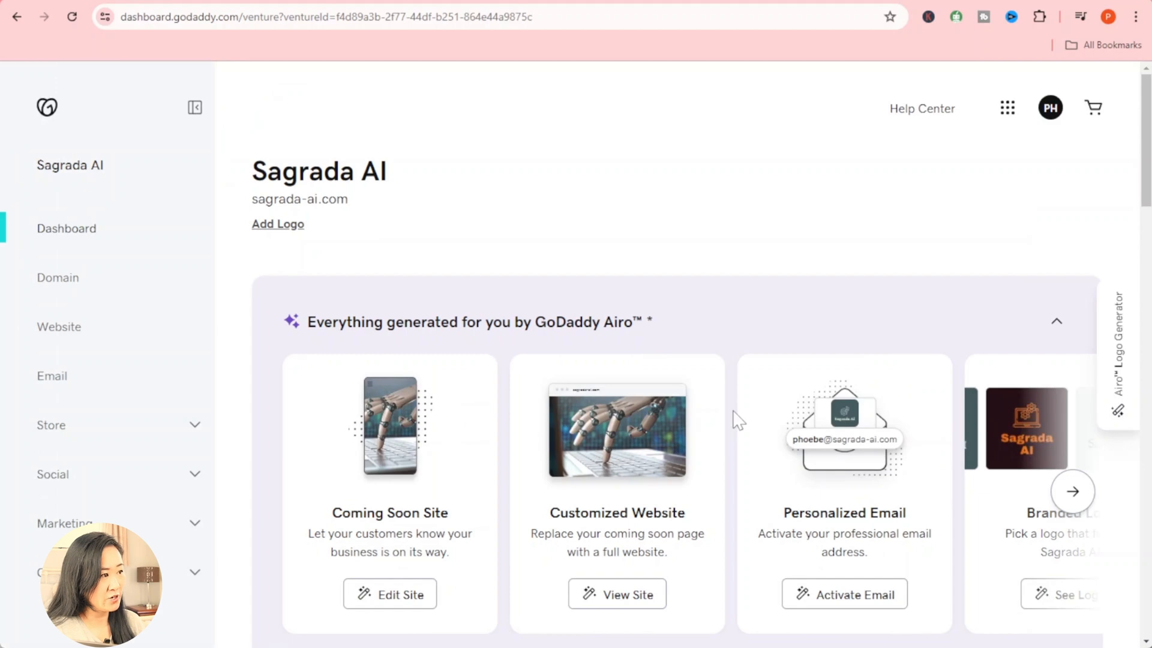
scroll(738, 420, down, 3)
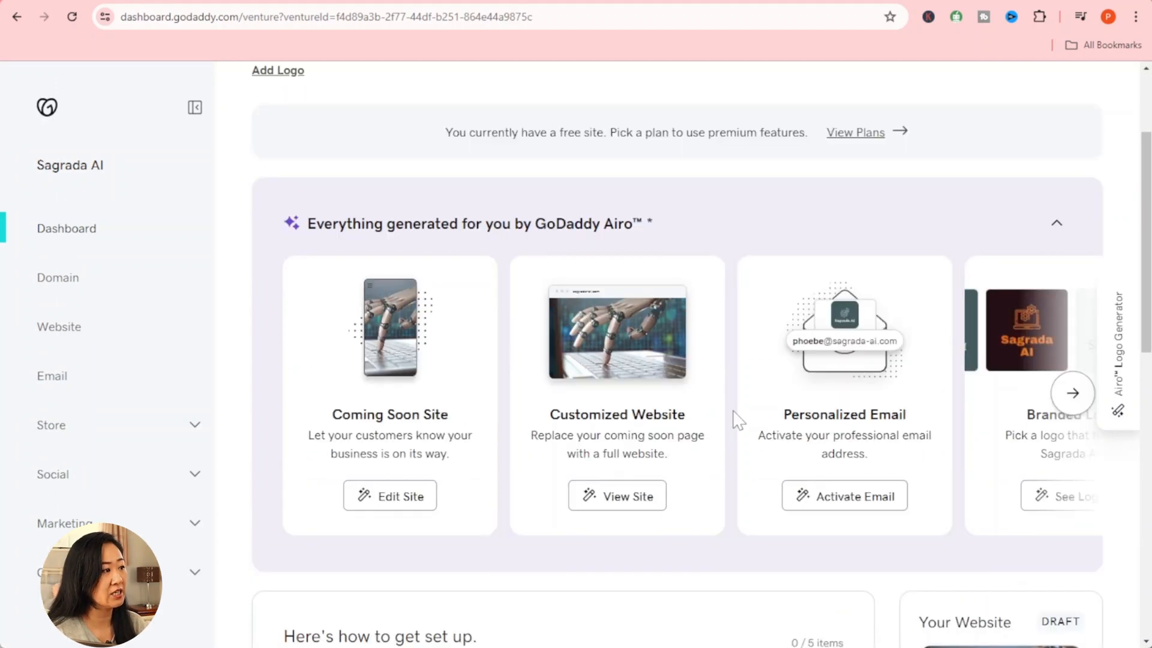
click(832, 503)
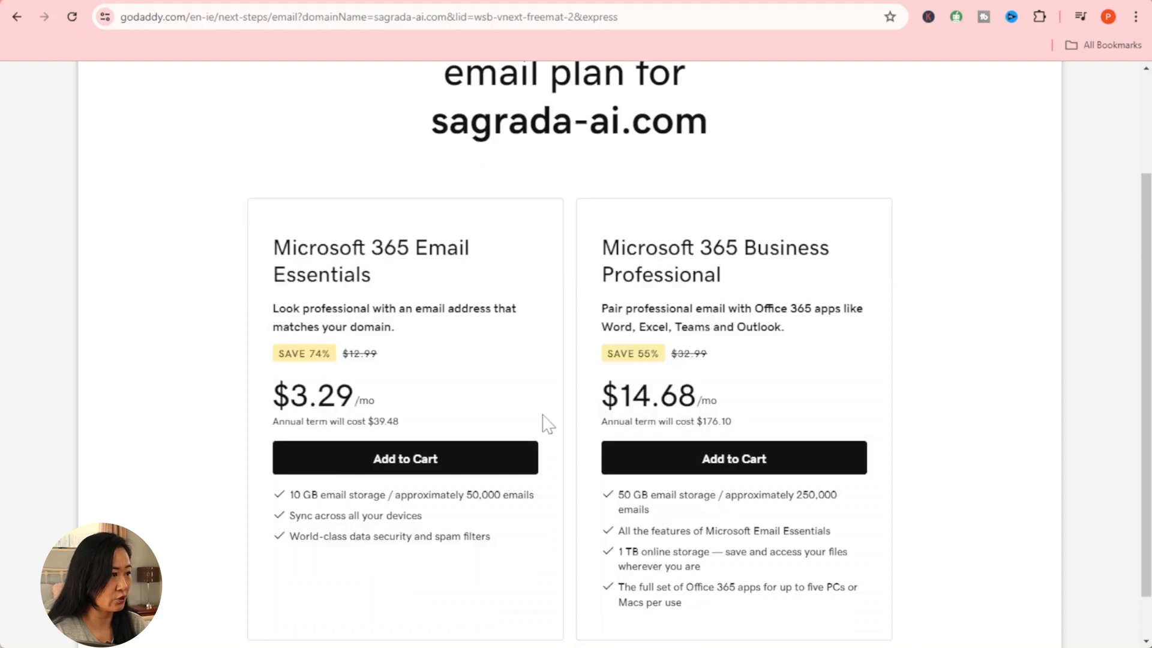
Step: Add Microsoft 365 Email Essentials to the cart and expand the order items
click(517, 459)
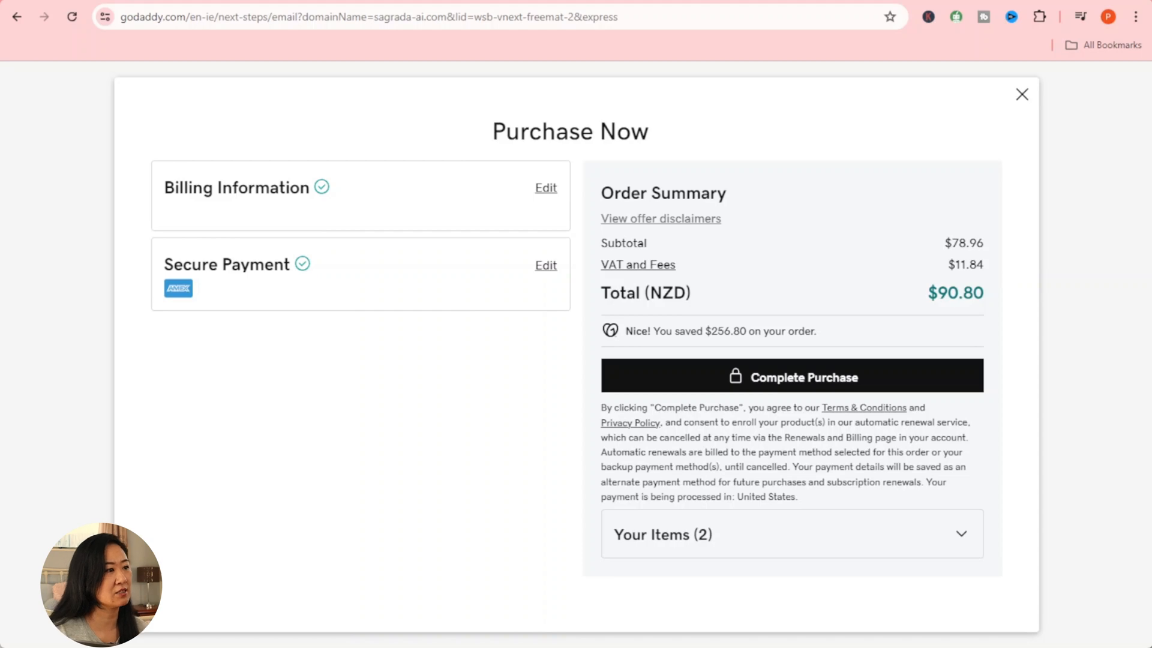
click(766, 542)
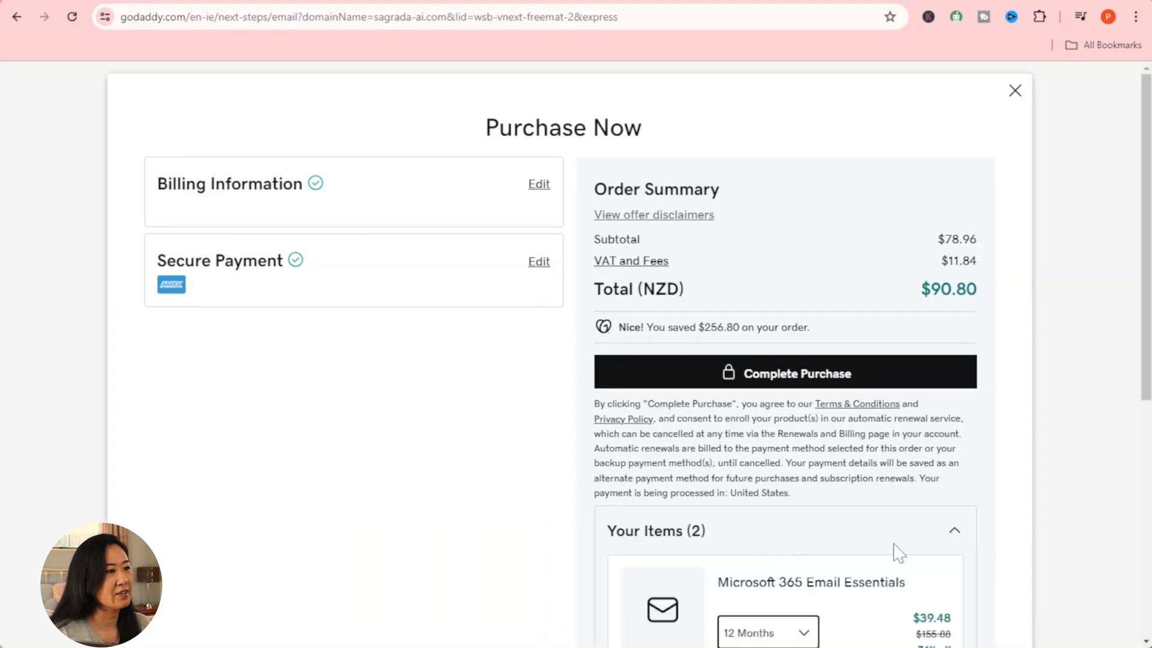
scroll(895, 550, down, 5)
scroll(898, 551, down, 2)
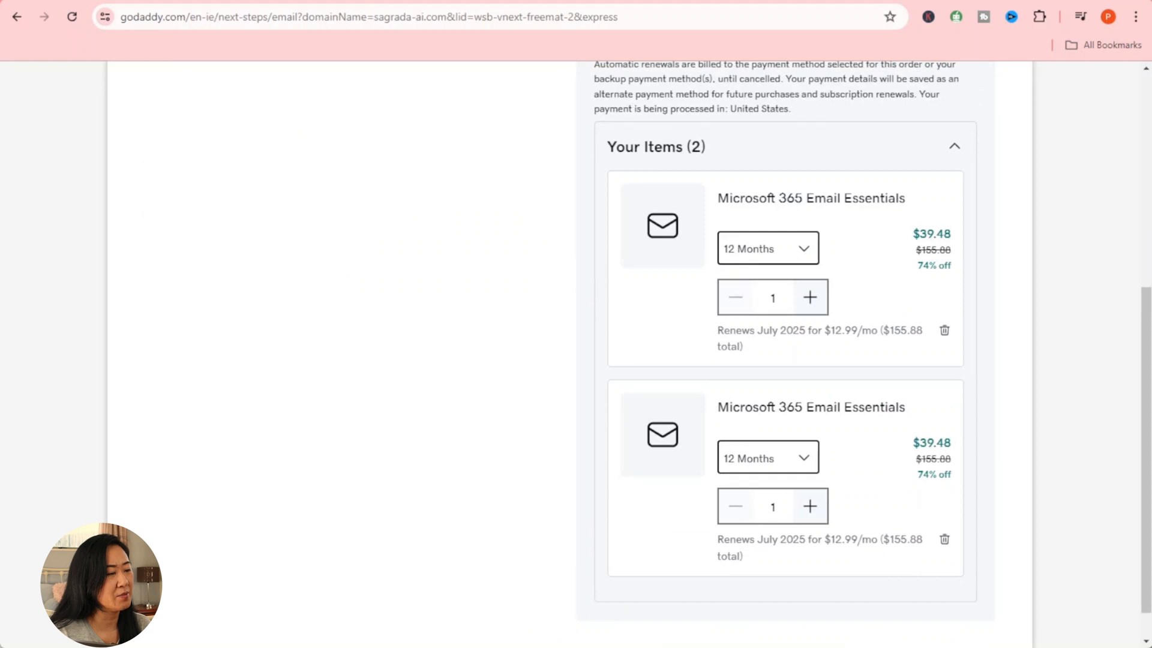
Step: Try 1- and 3-month terms, keep the second mailbox at 12 Months, and complete purchase
click(803, 468)
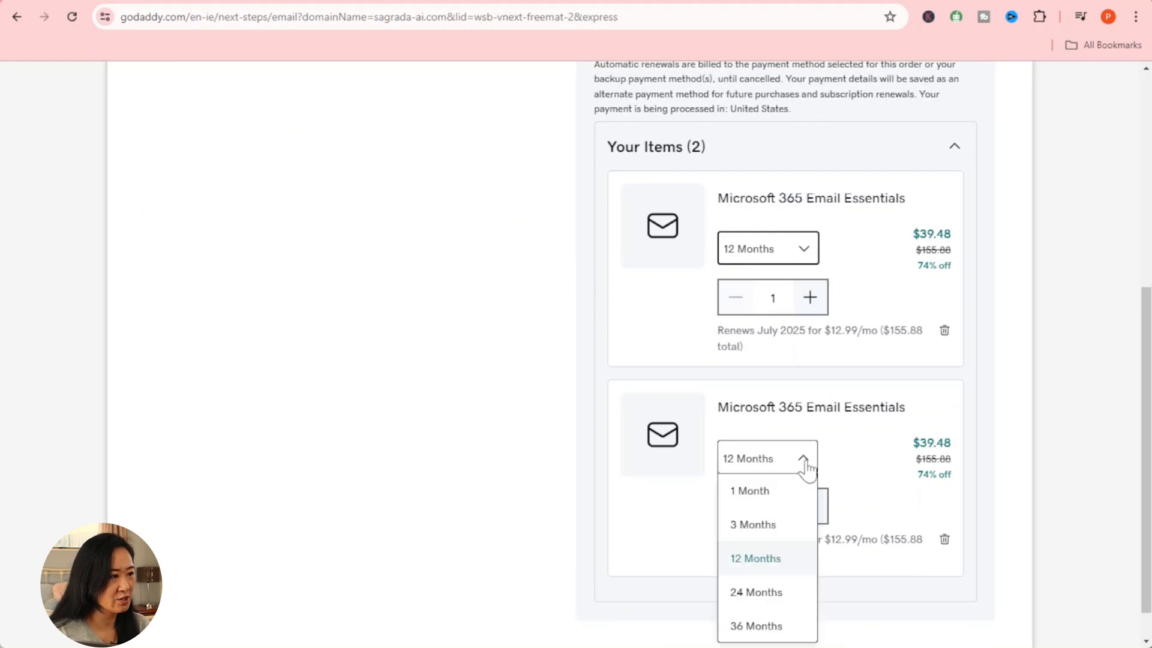
click(779, 497)
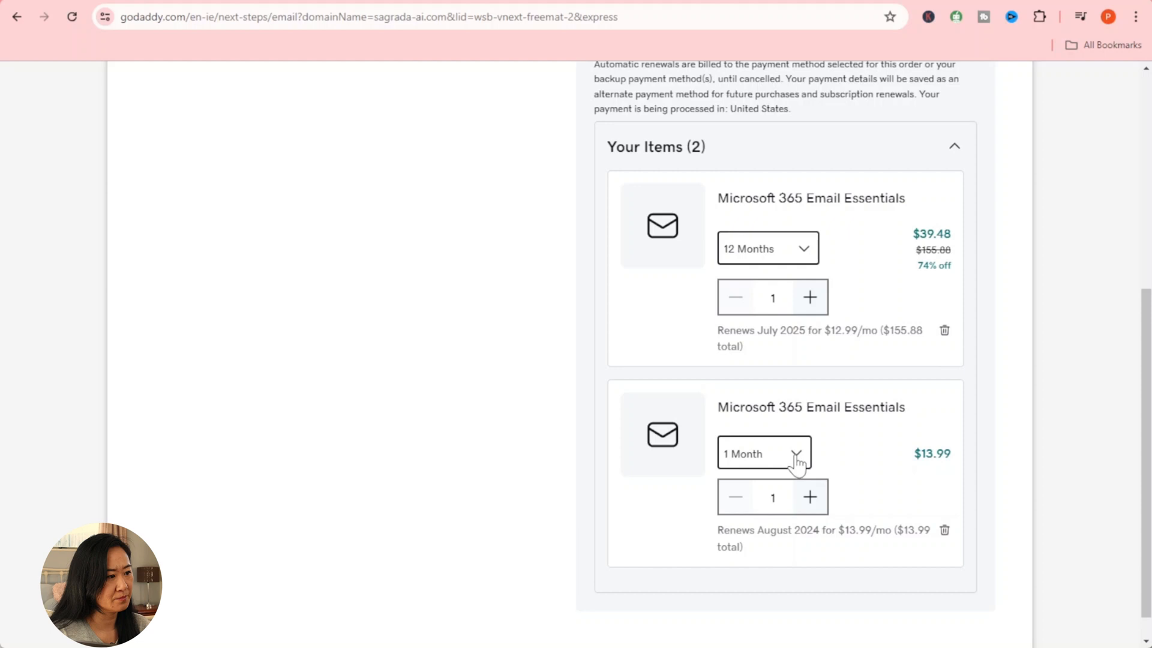
click(797, 462)
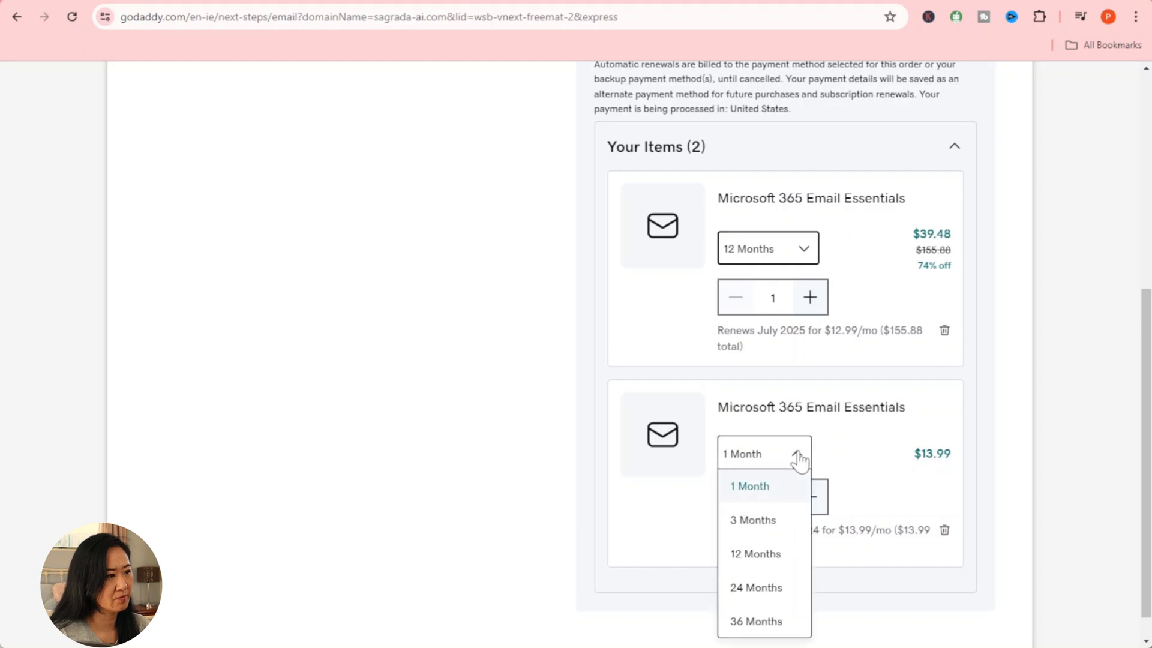
click(795, 520)
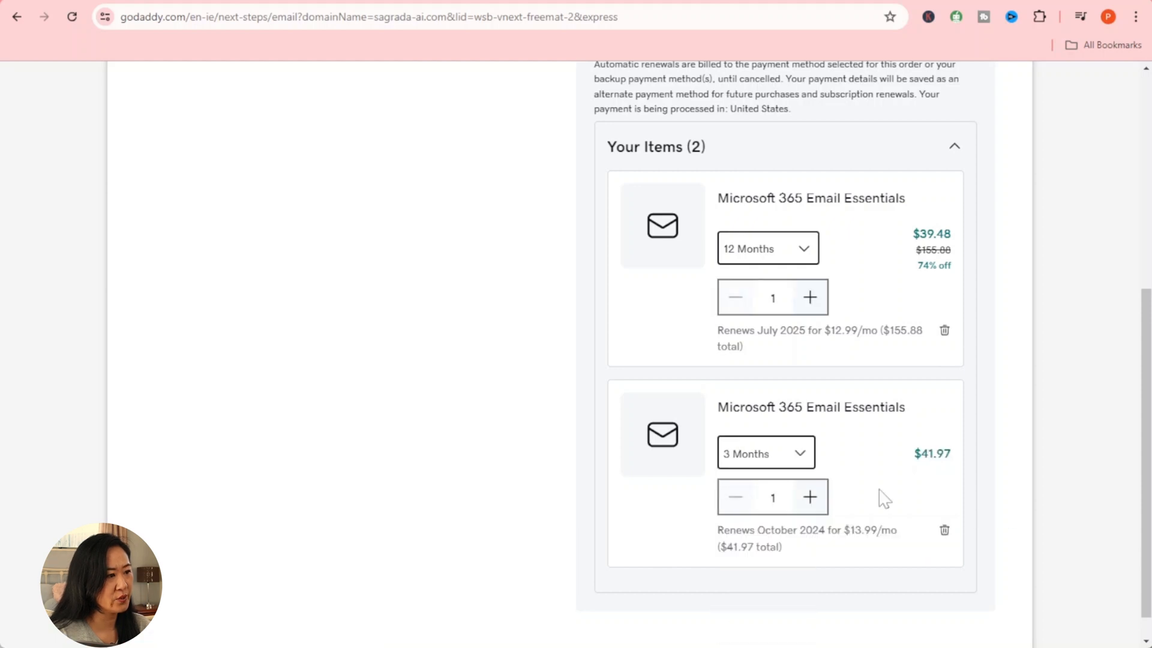
click(807, 458)
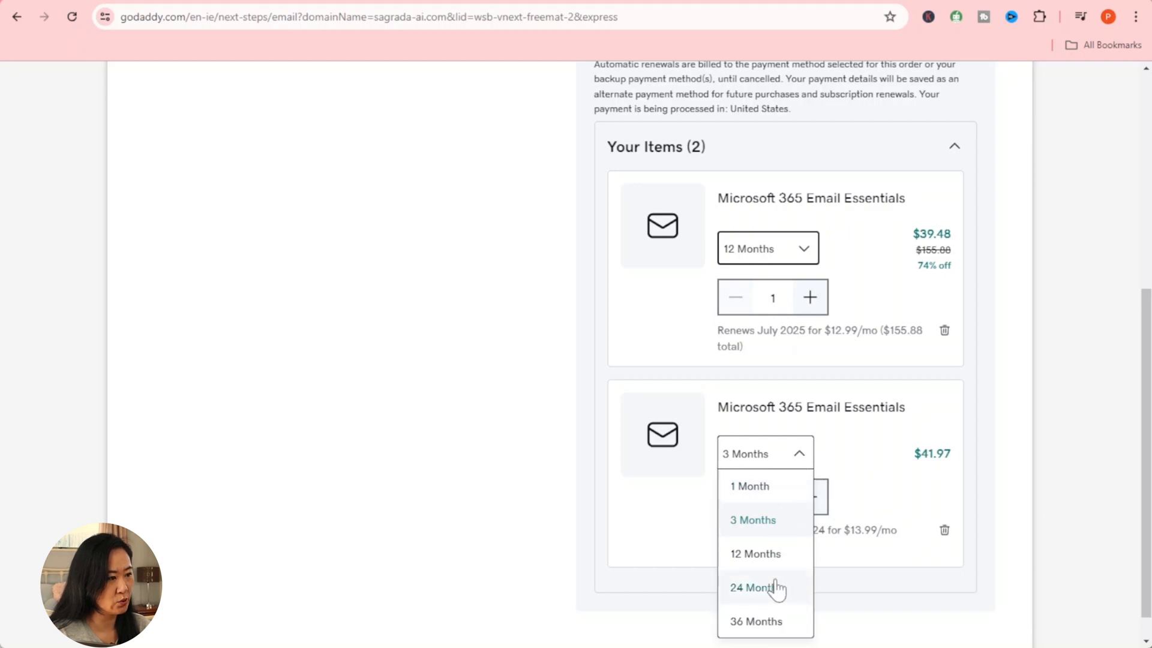
click(777, 555)
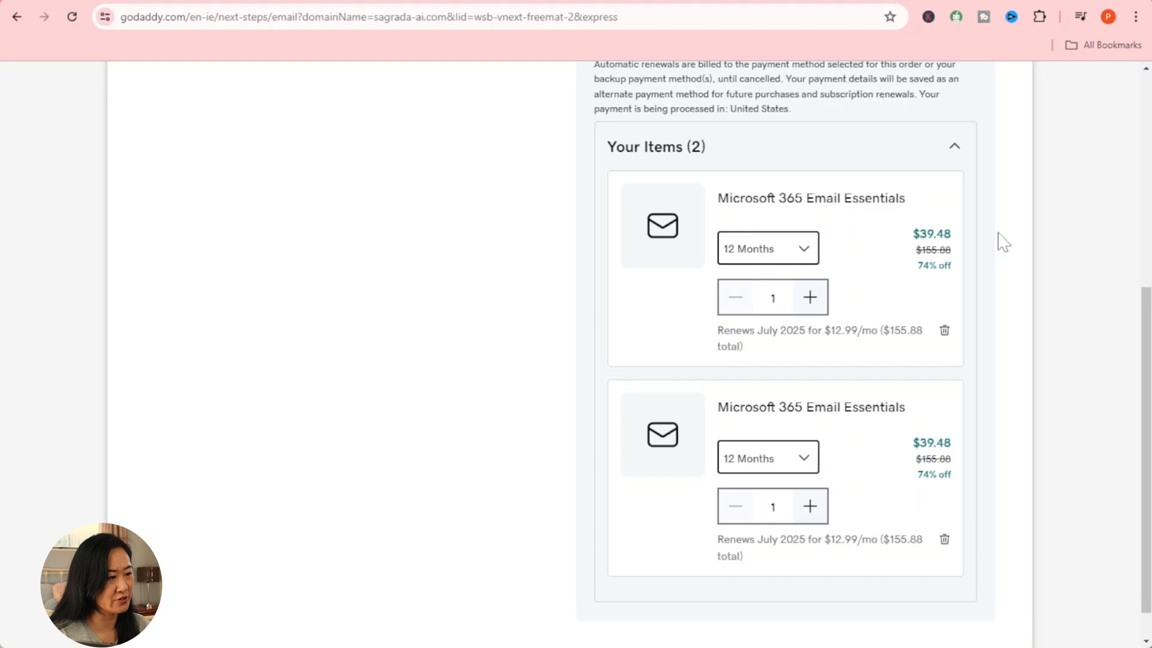
click(944, 330)
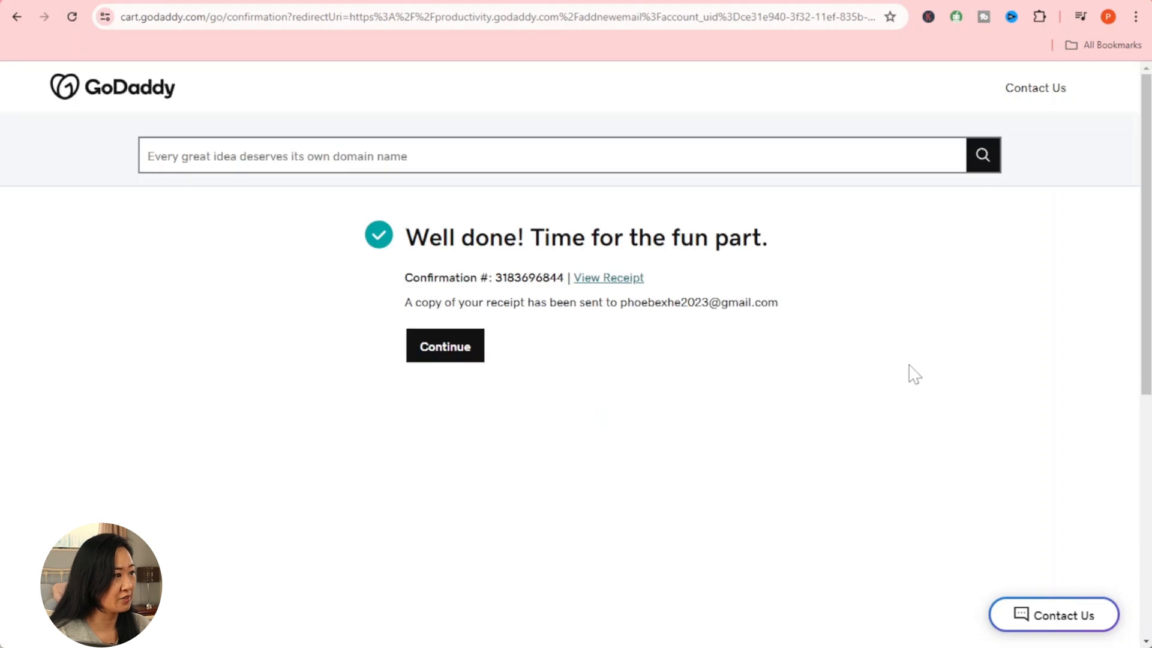
Step: Continue from the order confirmation to the Create new email account form
click(445, 356)
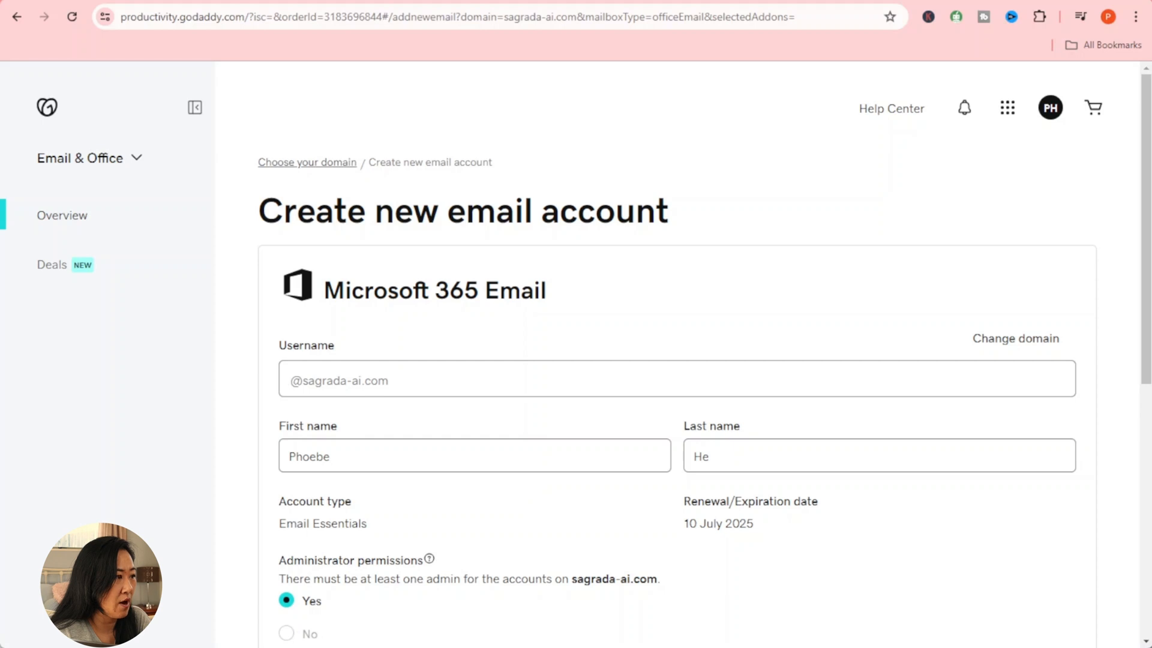
Step: Enter the mailbox username at sagrada-ai.com, making its first letter lowercase
key(BackSpace)
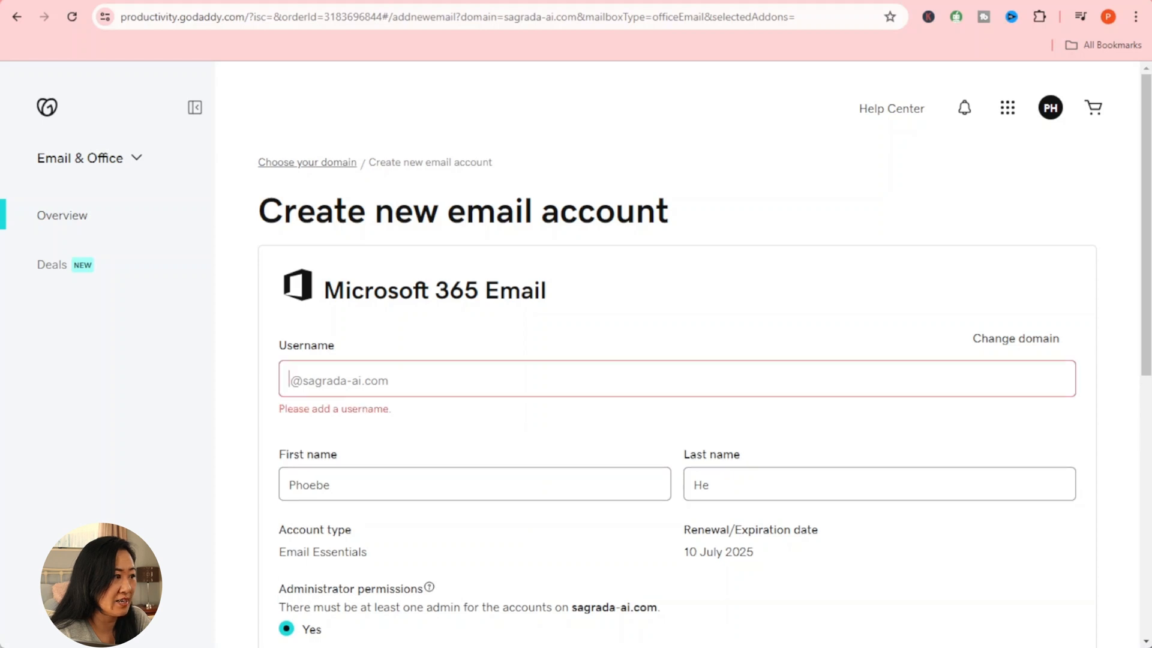
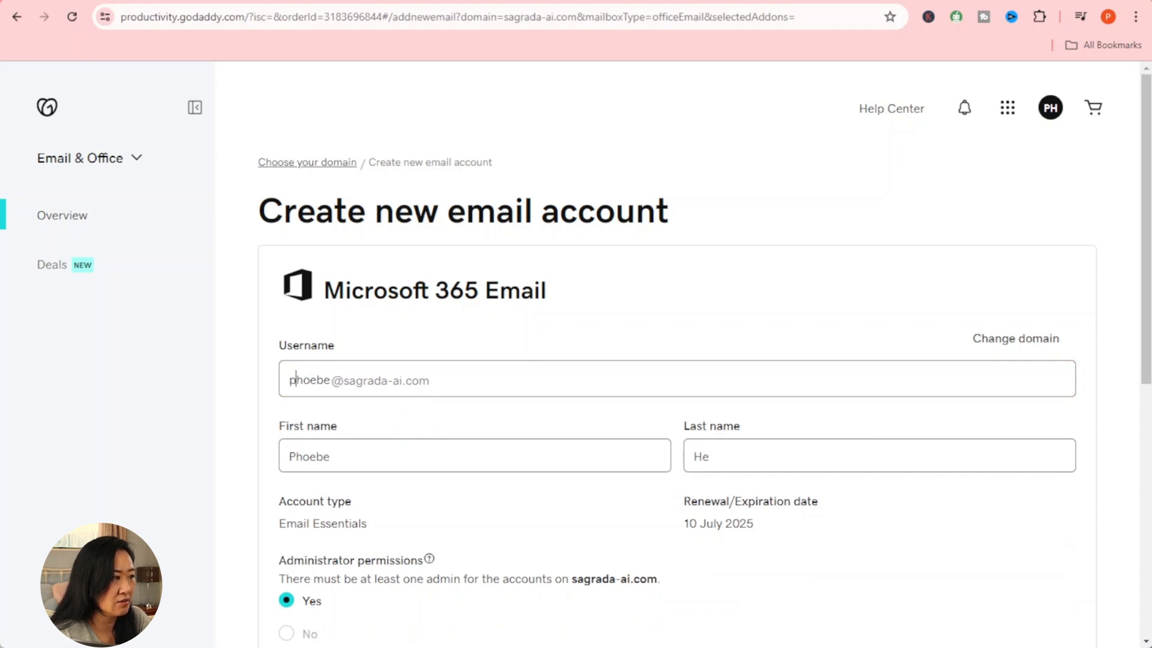
scroll(794, 307, down, 3)
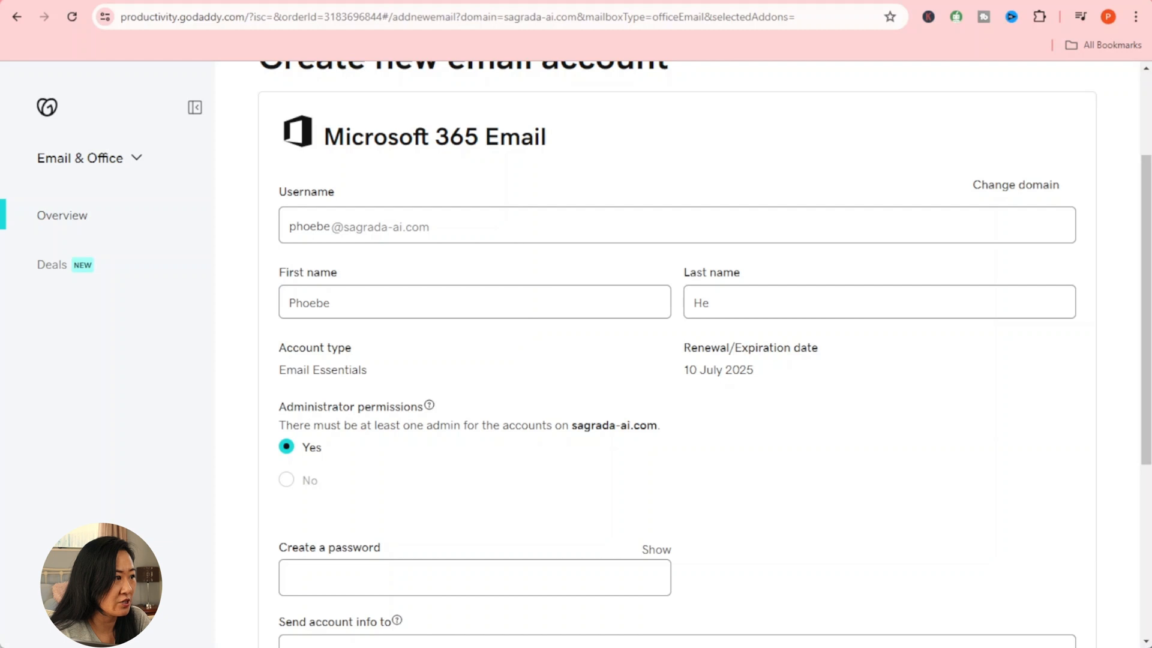
scroll(798, 310, down, 4)
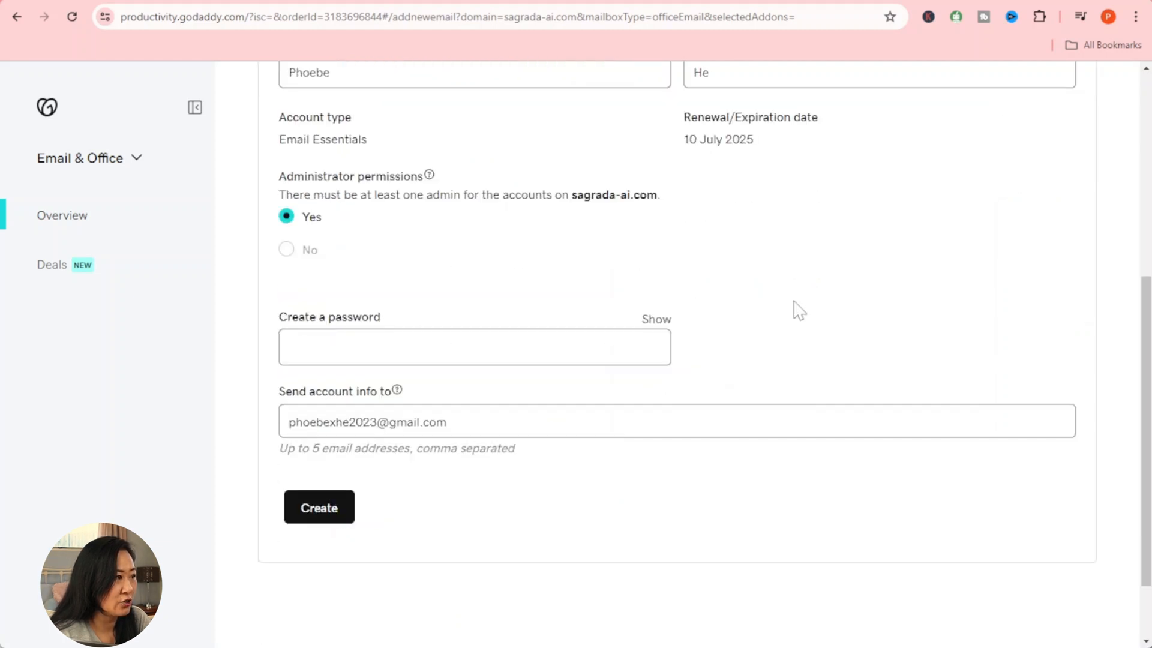
Step: Give the new sagrada-ai.com Microsoft 365 mailbox a strong password, create it, and decline saving the password
click(384, 354)
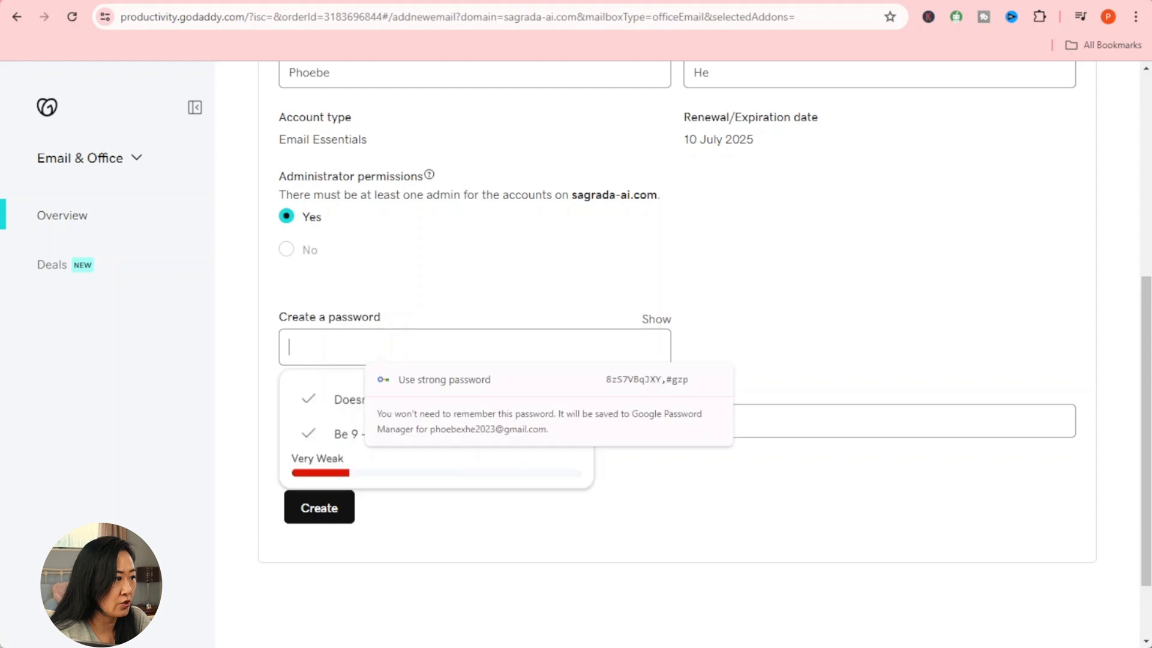
text(••••••••••••••)
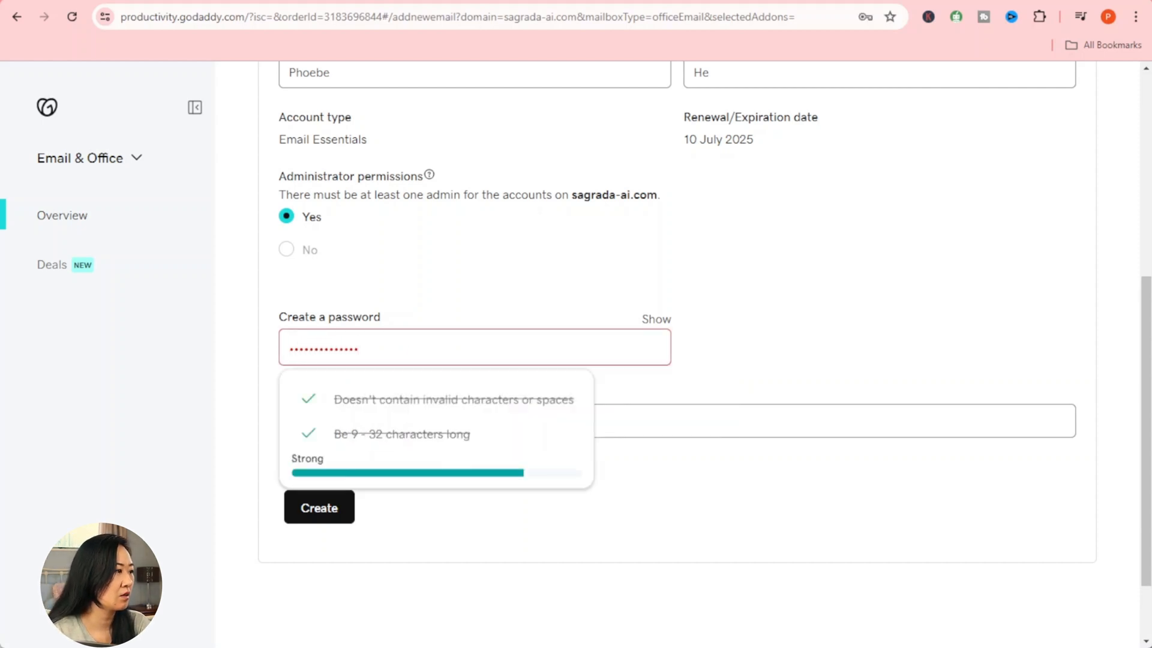
click(832, 274)
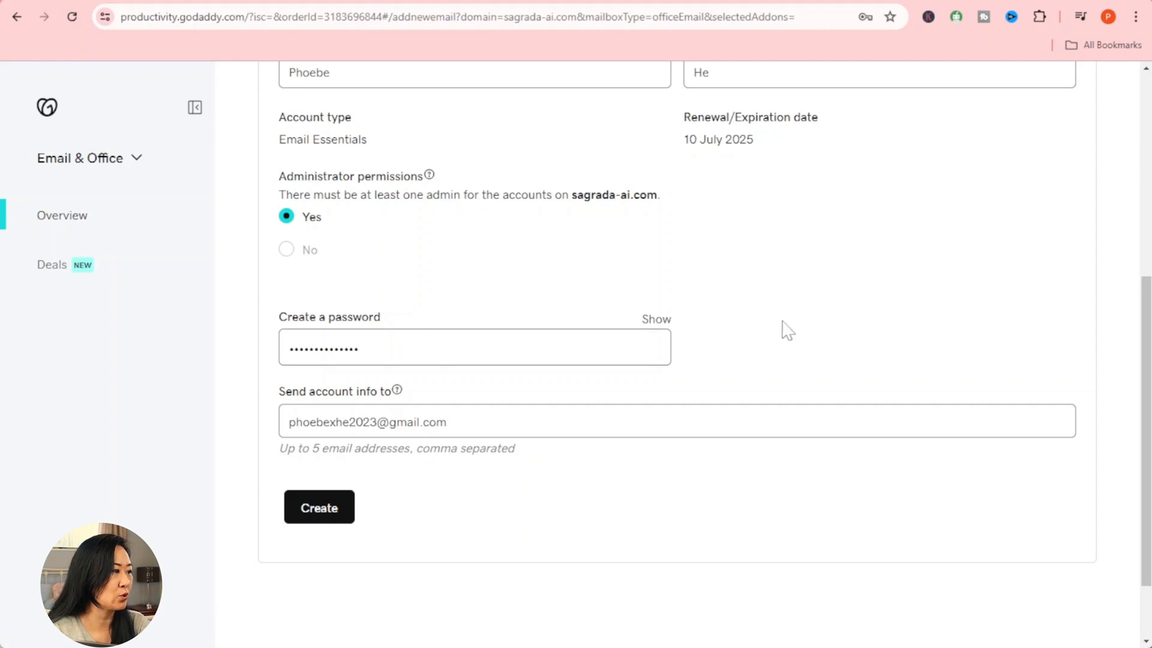
click(314, 520)
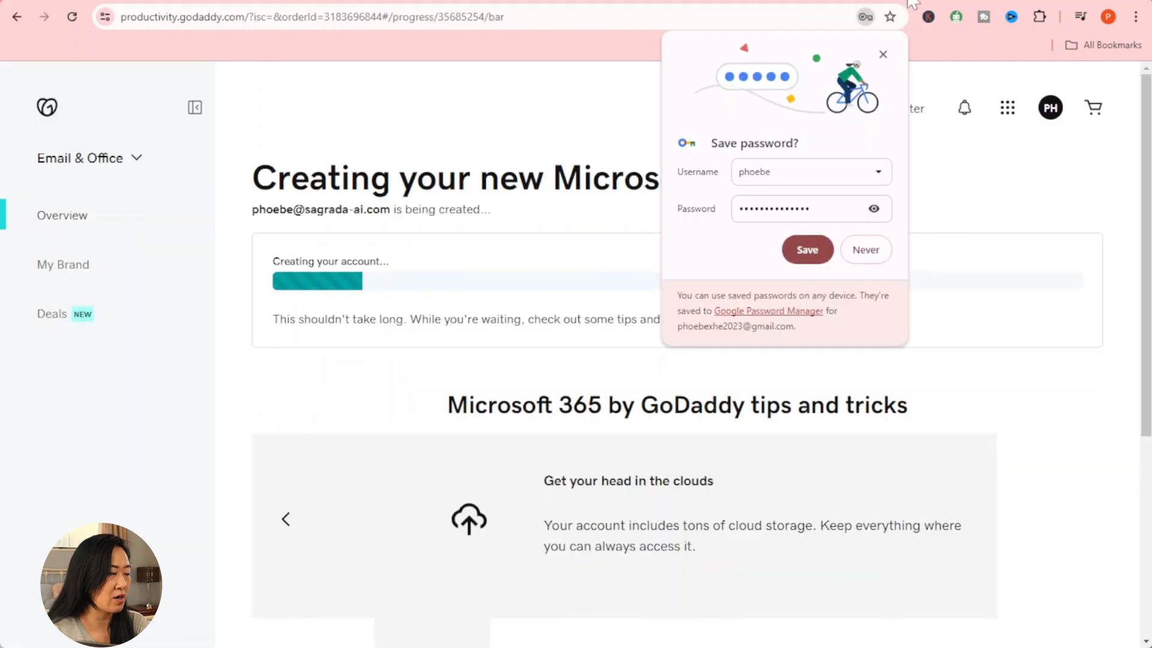
click(886, 54)
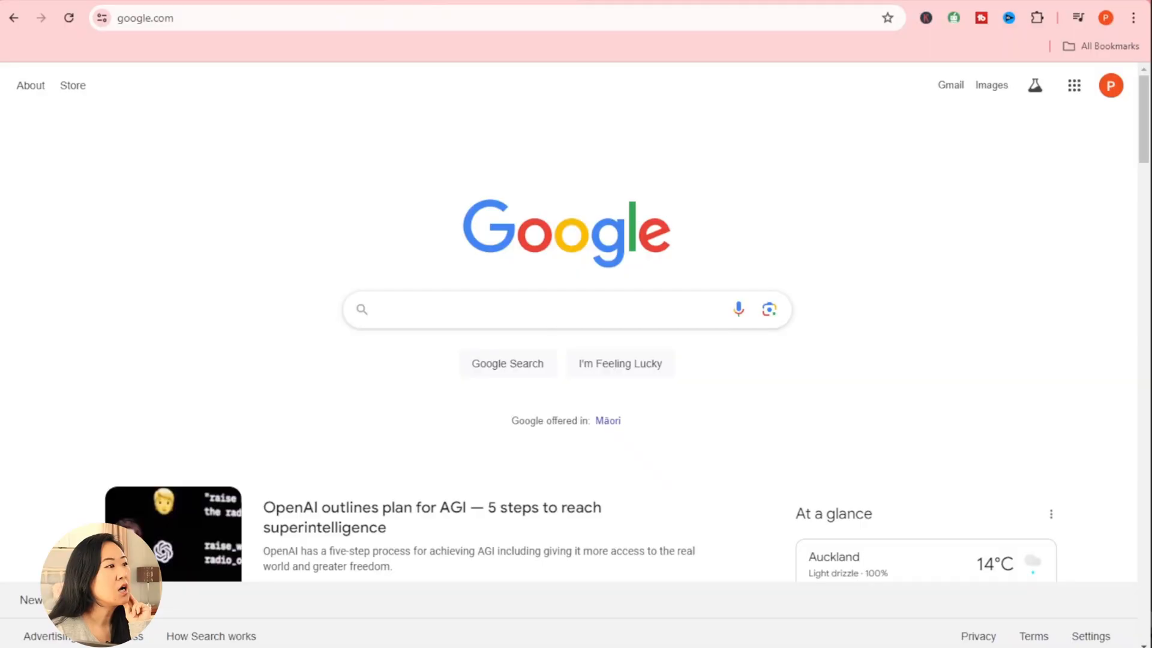
Step: Search Google for 'google workspace' and open the Google Workspace free-trial sign-up form
click(549, 312)
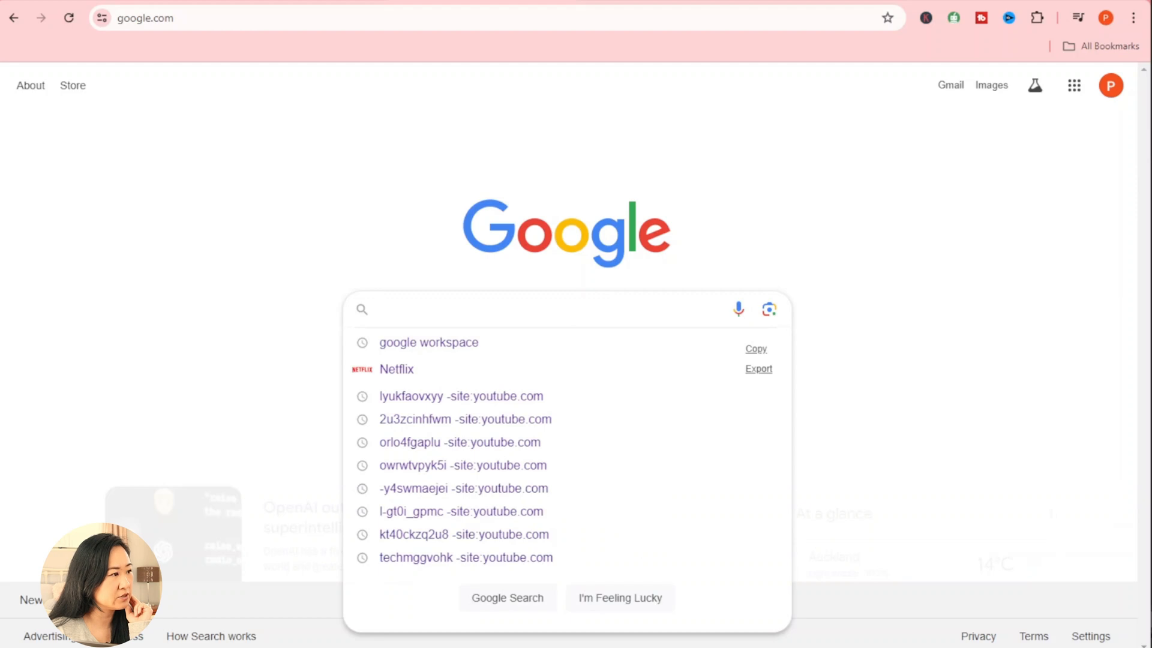
text(google)
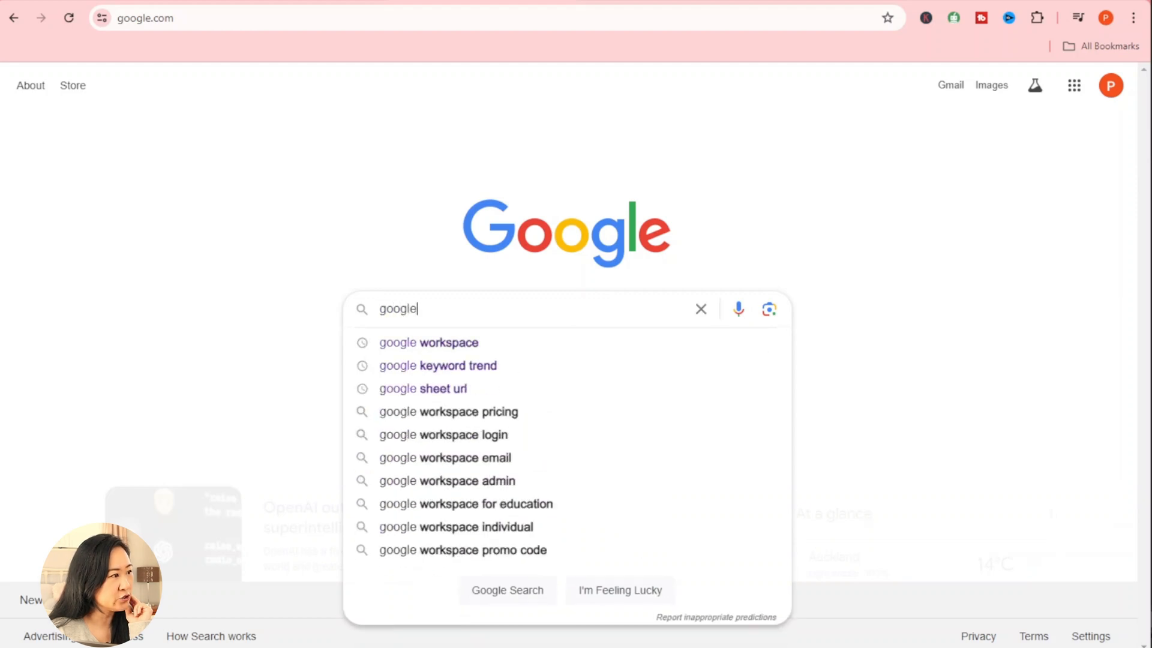
key(Down)
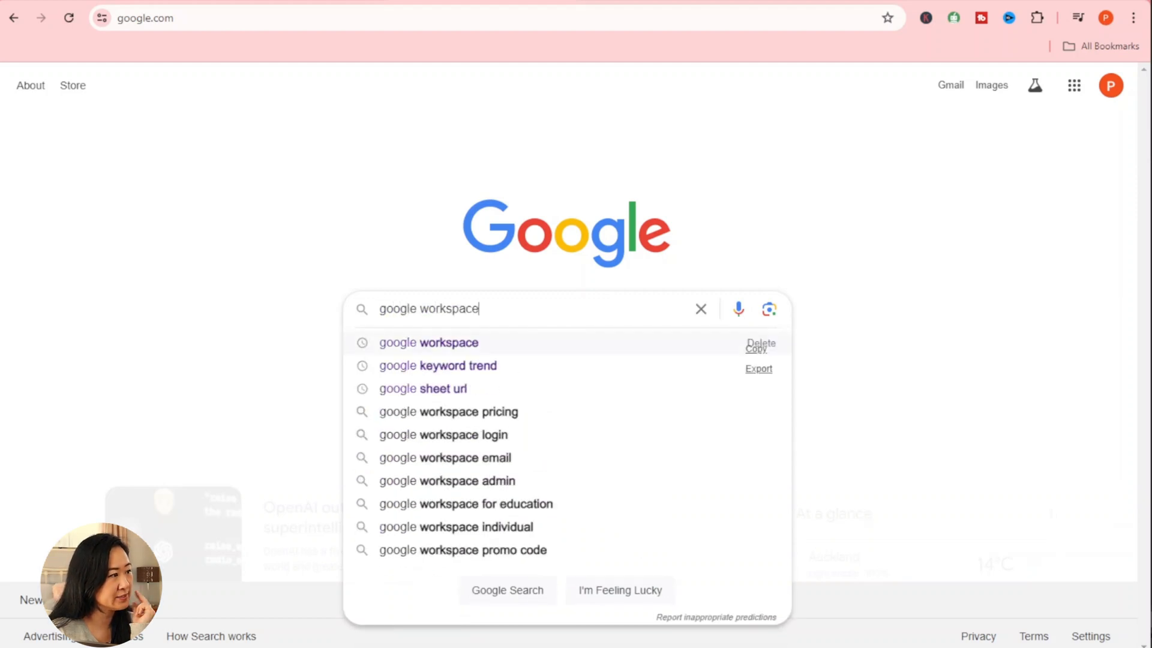
key(Return)
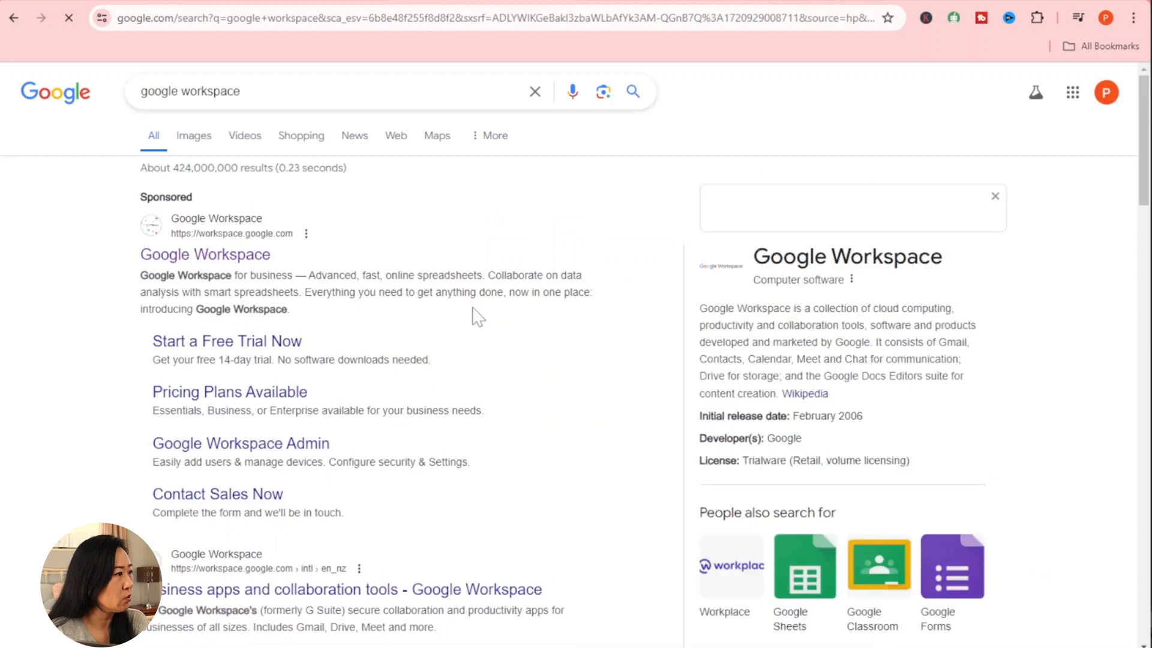
click(192, 256)
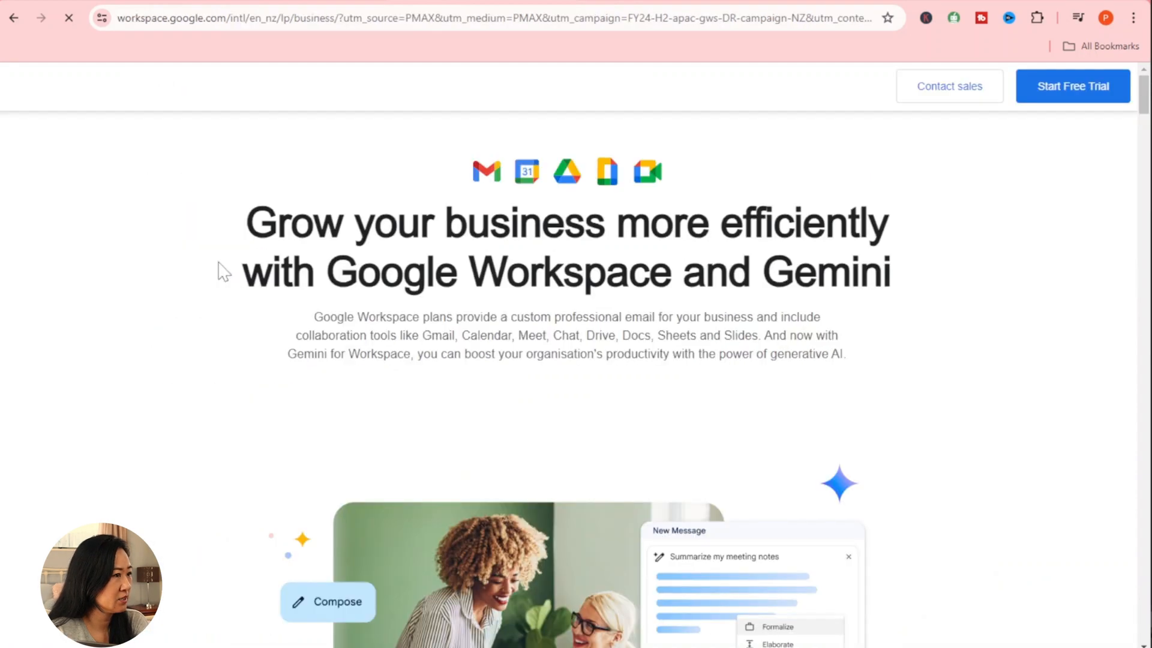
click(1067, 95)
click(1067, 95)
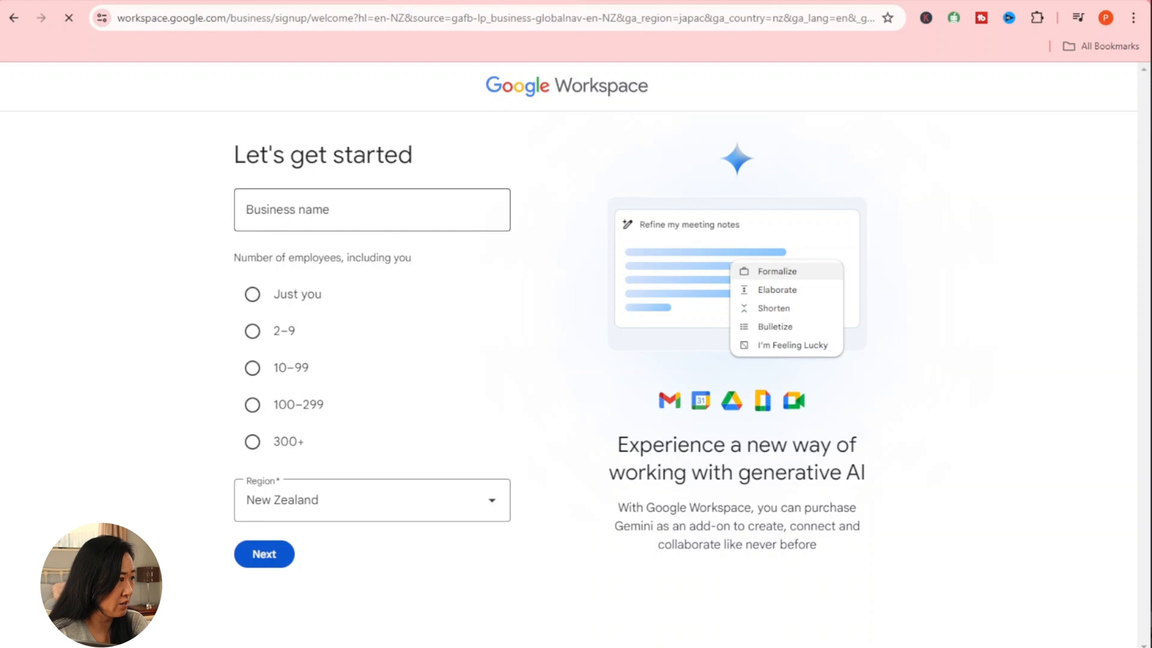
Step: Enter business name 'sagrada ai' with just one employee and continue
click(371, 210)
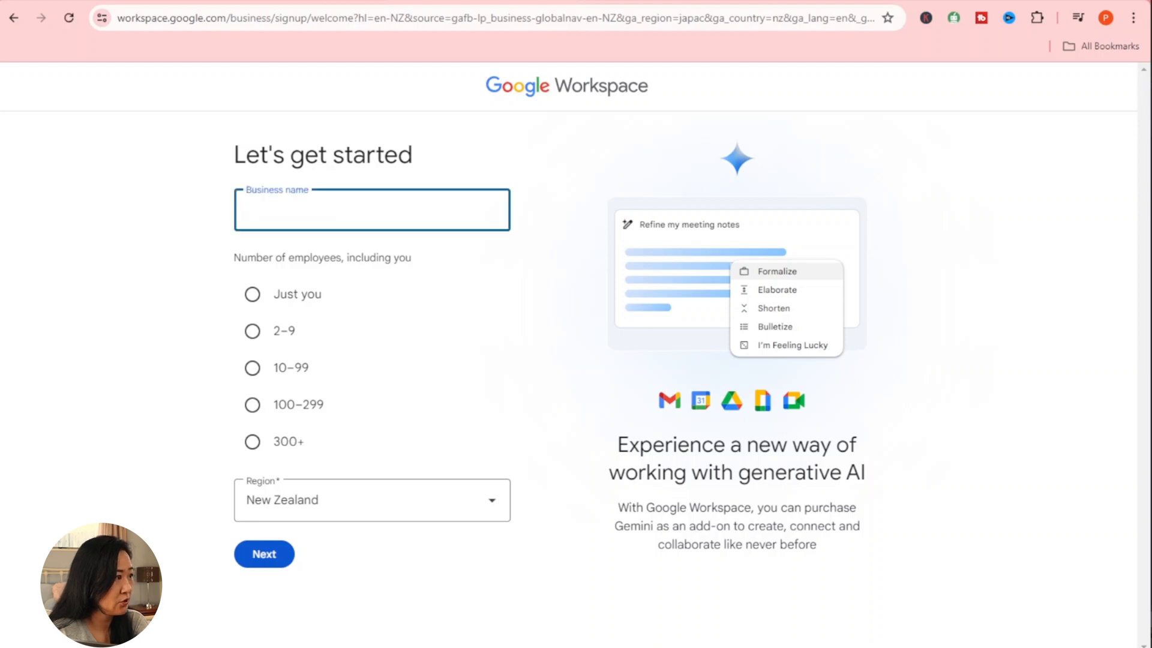
text(sagra)
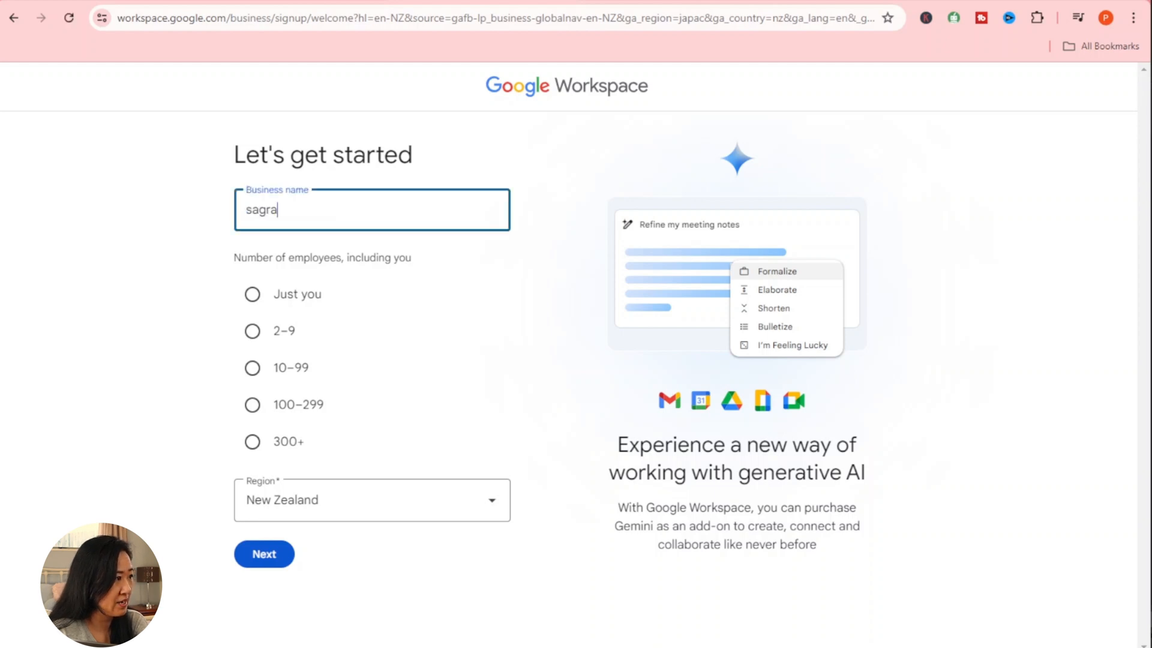
text(da ai)
click(252, 294)
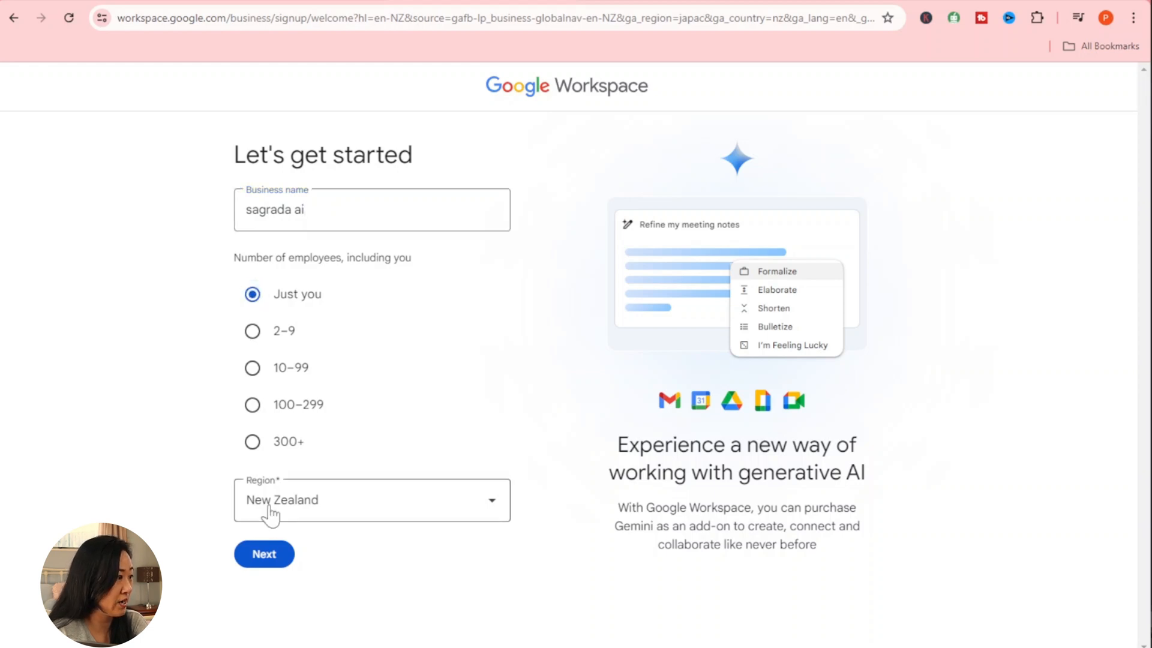
click(264, 554)
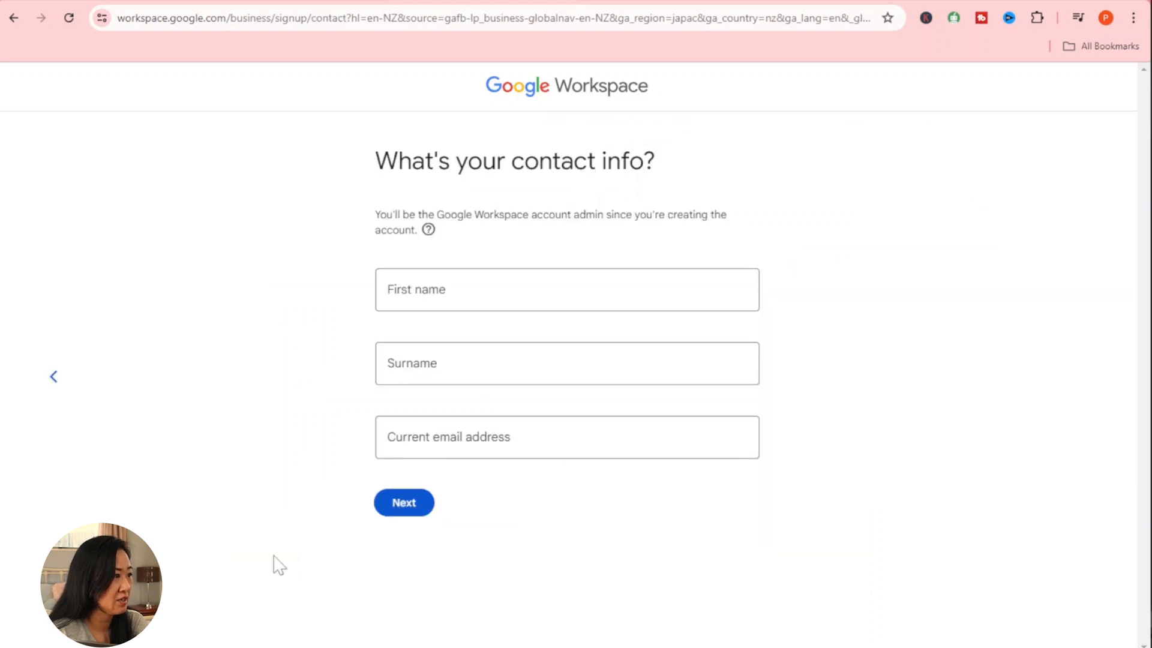
Step: Fill in the admin's first name, surname and current email, then pick the existing-domain setup
click(516, 289)
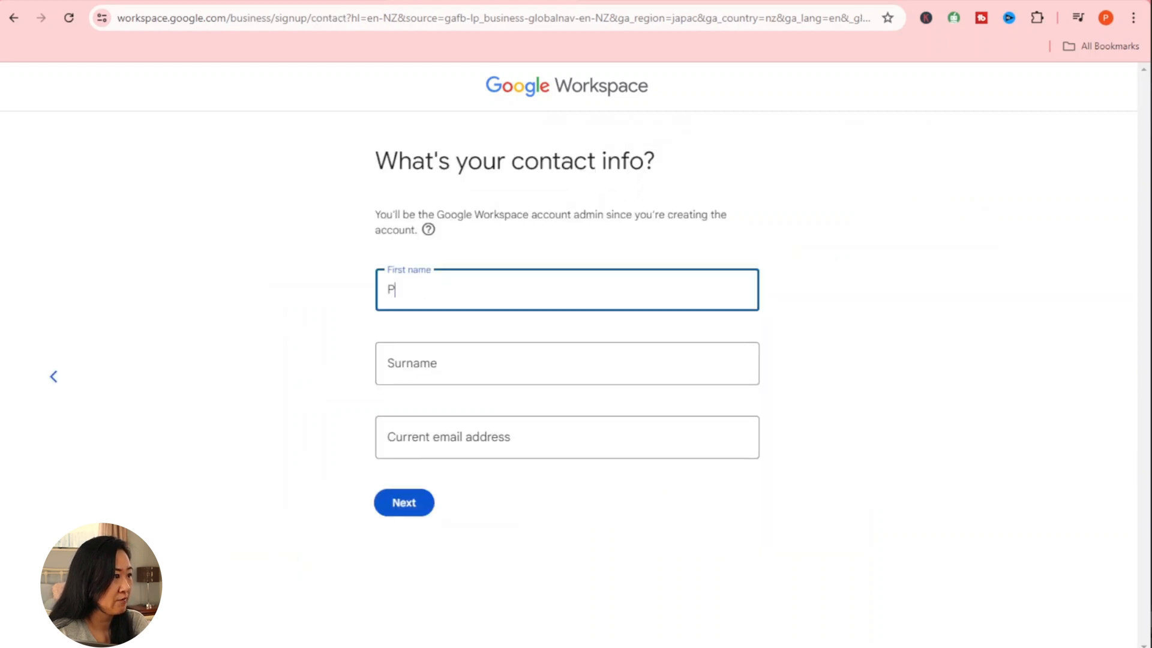
key(Tab)
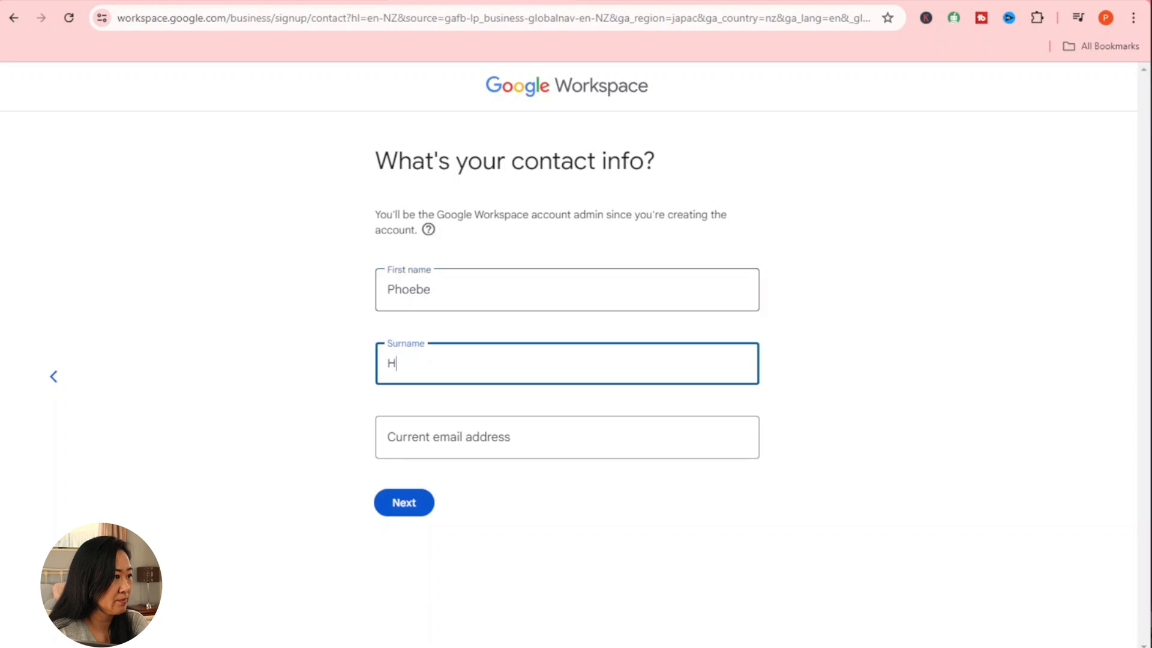
click(429, 450)
text(phoe)
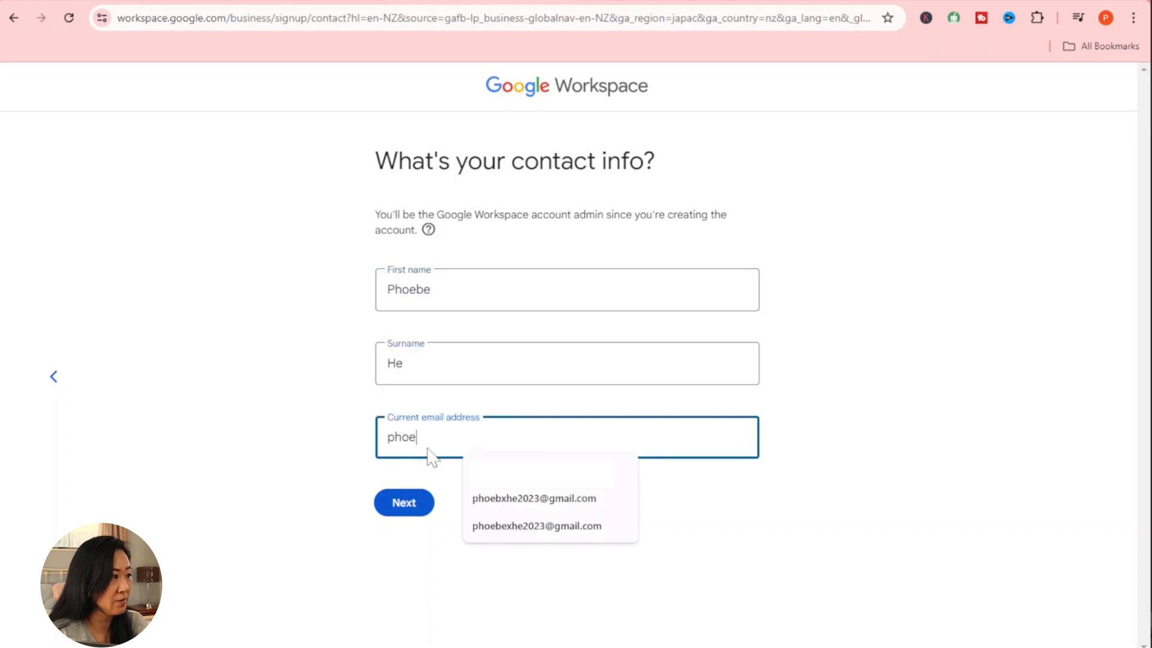
text(be)
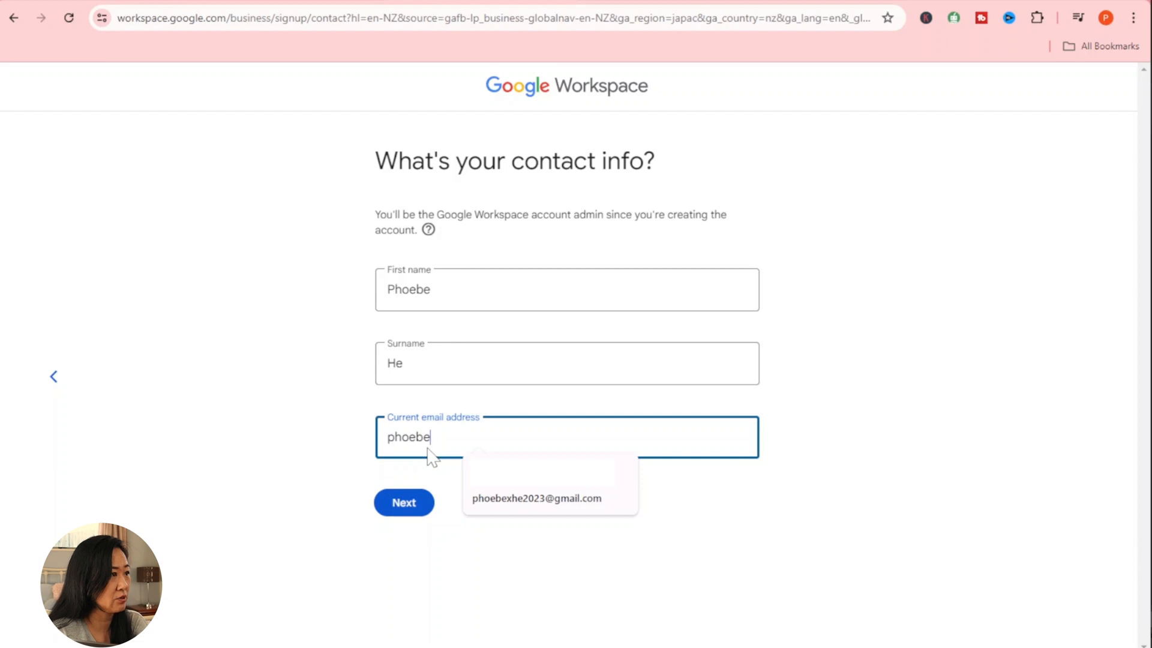
click(510, 498)
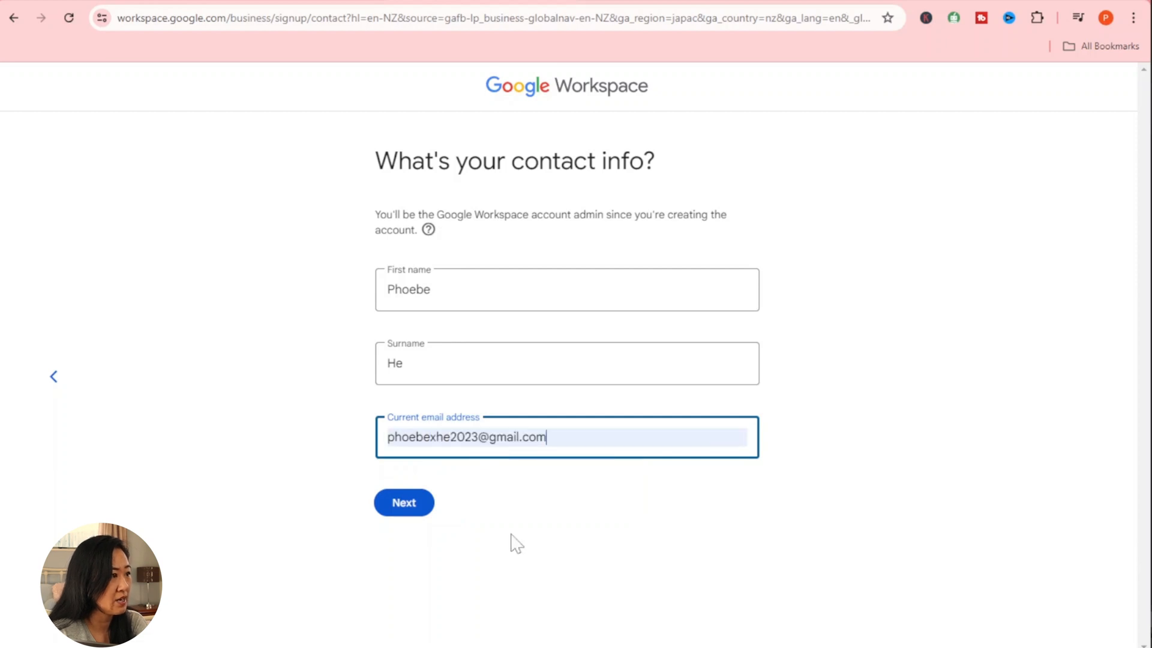
click(412, 512)
click(570, 329)
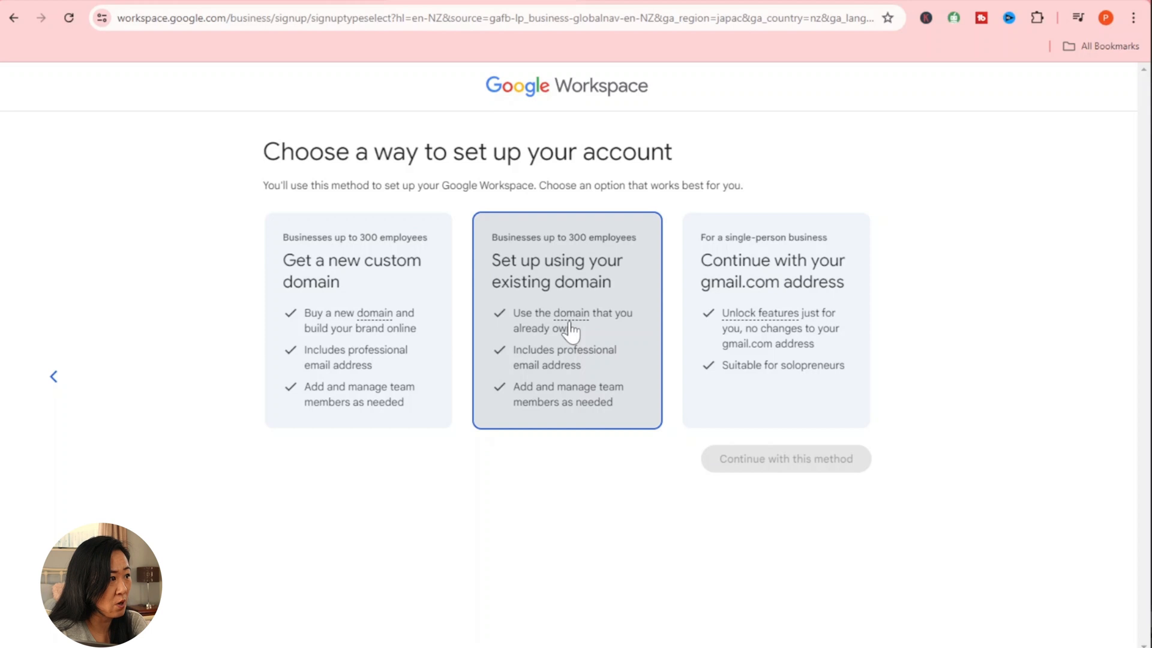
Step: Set up the account with the existing domain sagrada-ai.com and confirm it
click(753, 462)
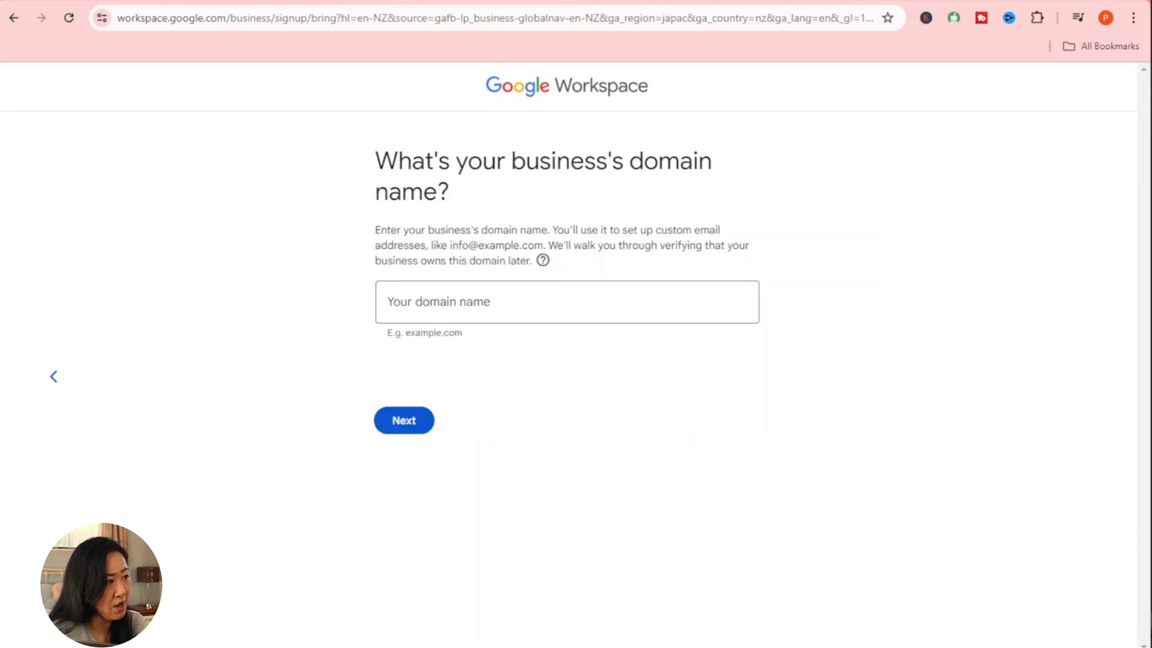
click(591, 317)
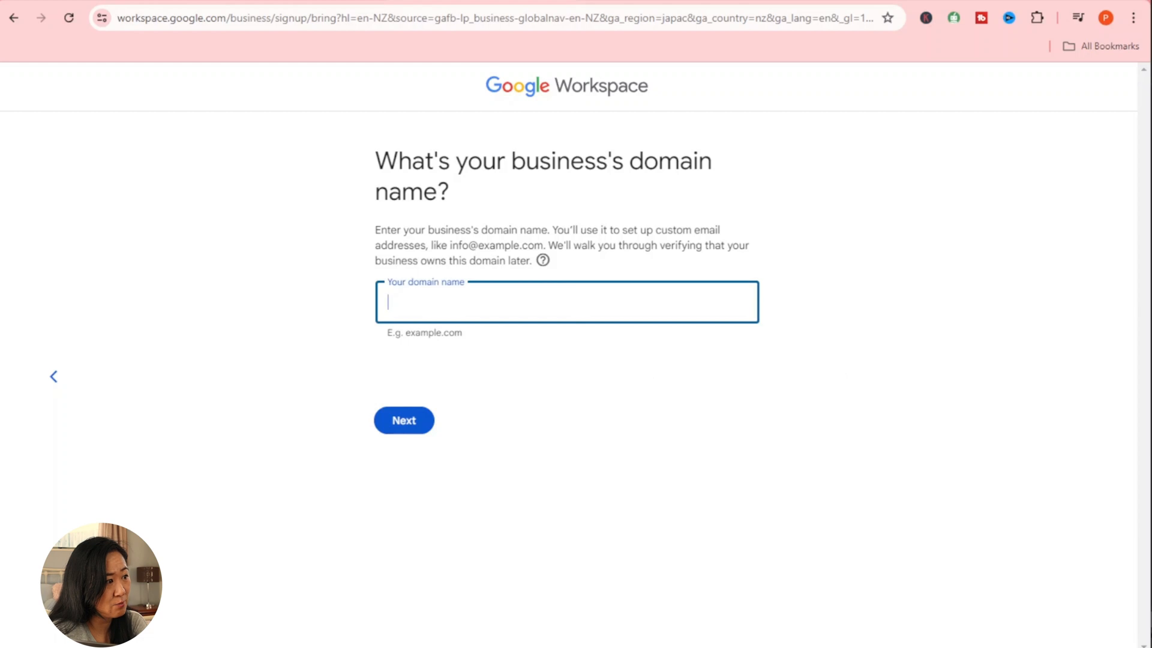
text(sagrada-ai)
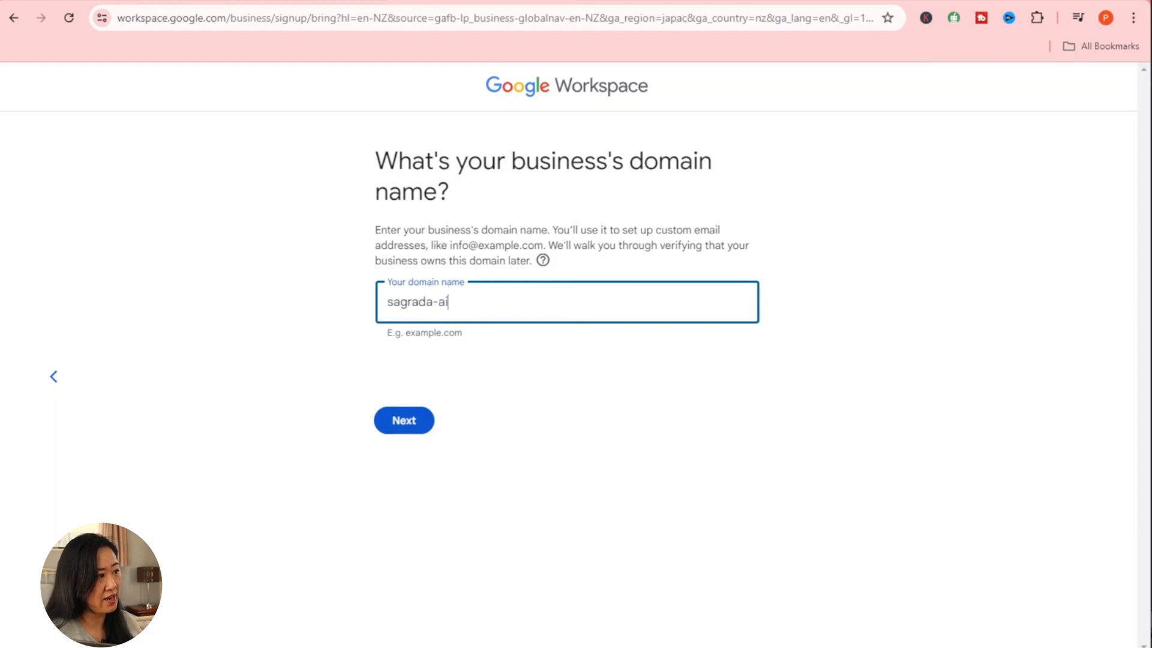
text(.com)
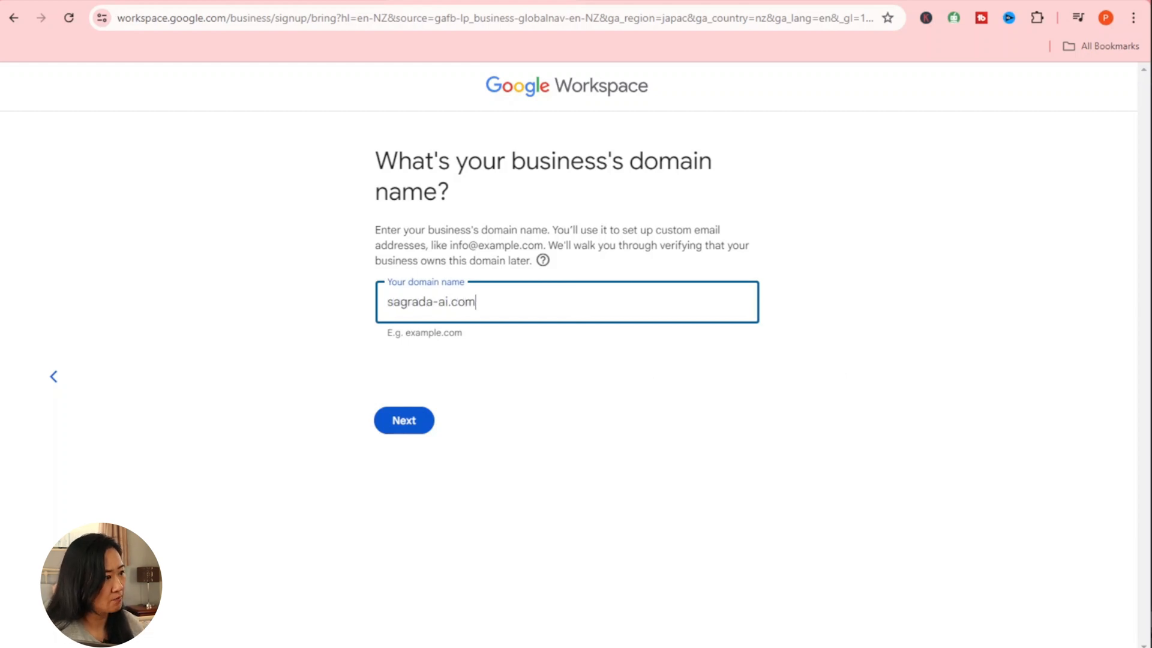
click(410, 427)
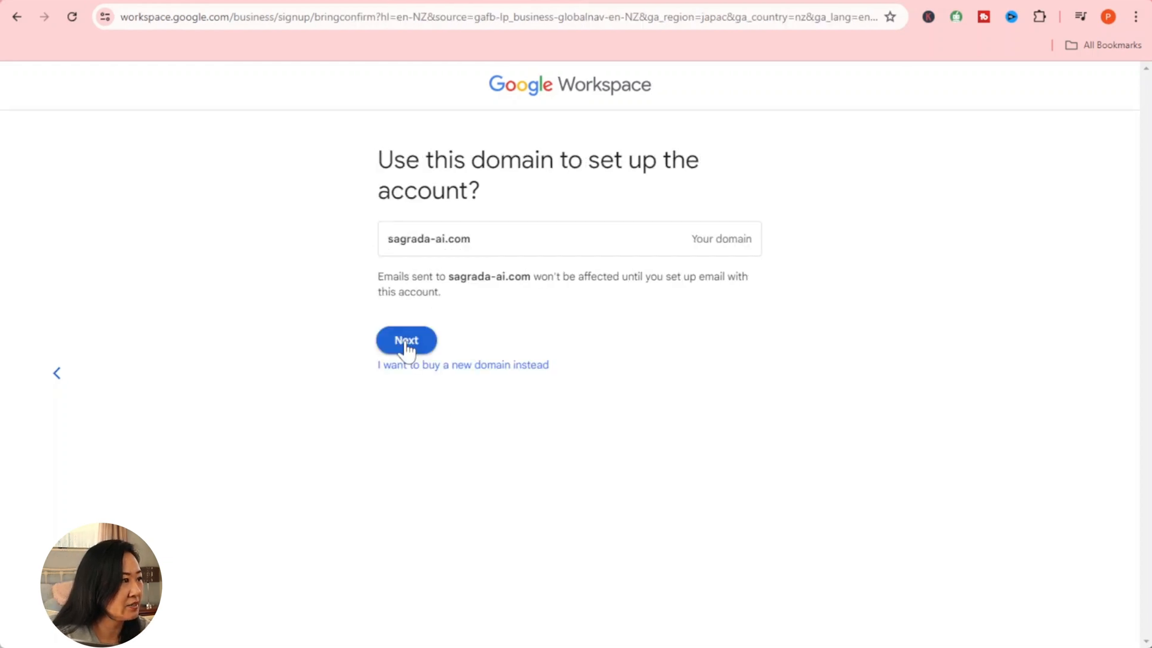
click(406, 341)
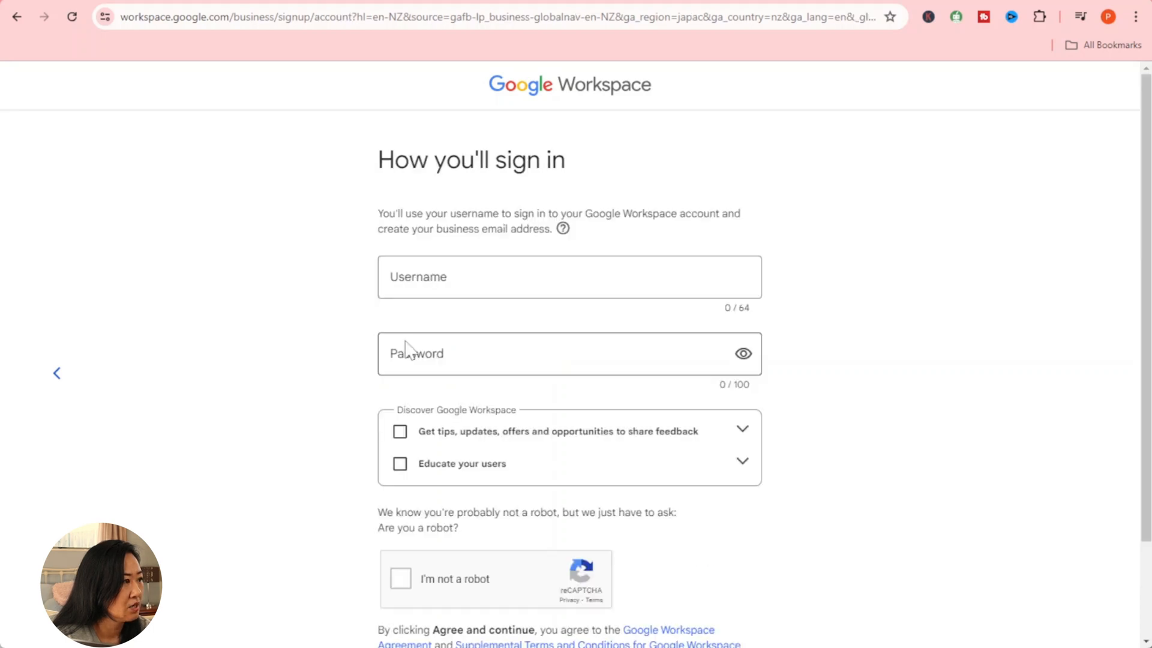
Step: Enter the admin sign-in username on sagrada-ai.com and paste the account password
click(408, 277)
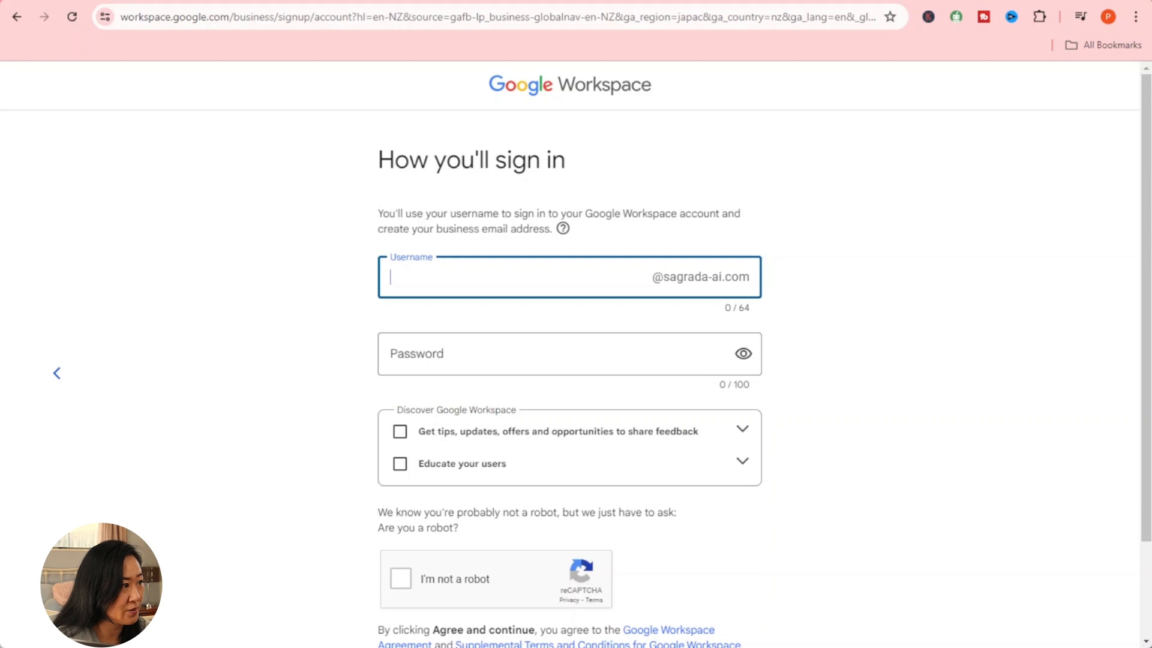
click(955, 297)
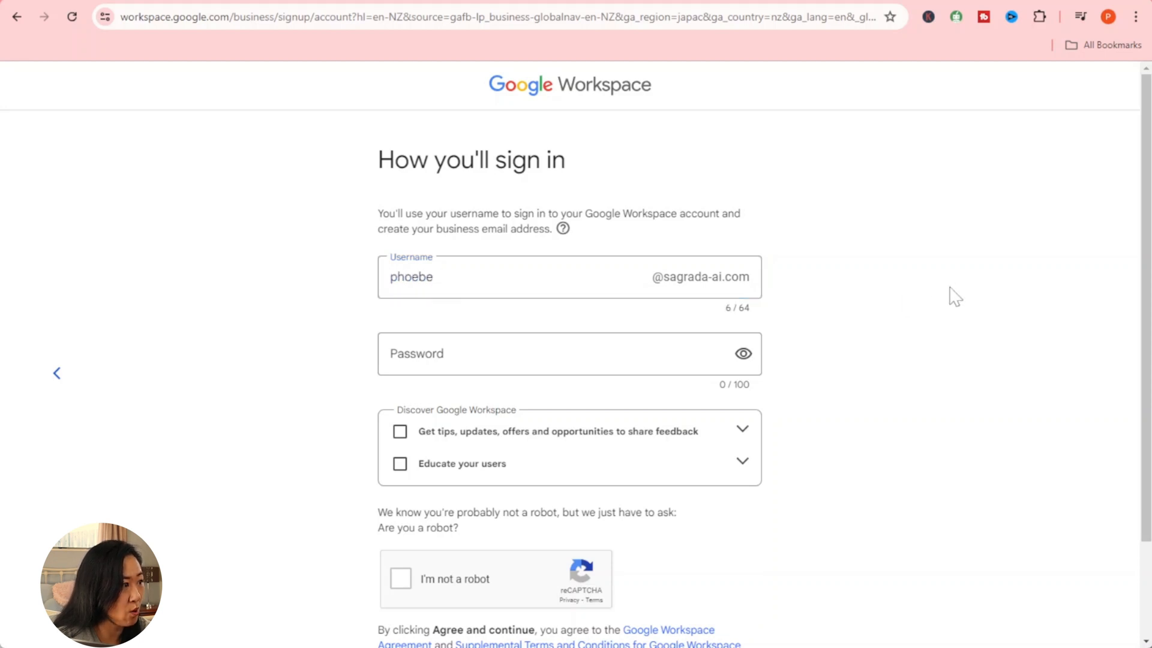
click(635, 365)
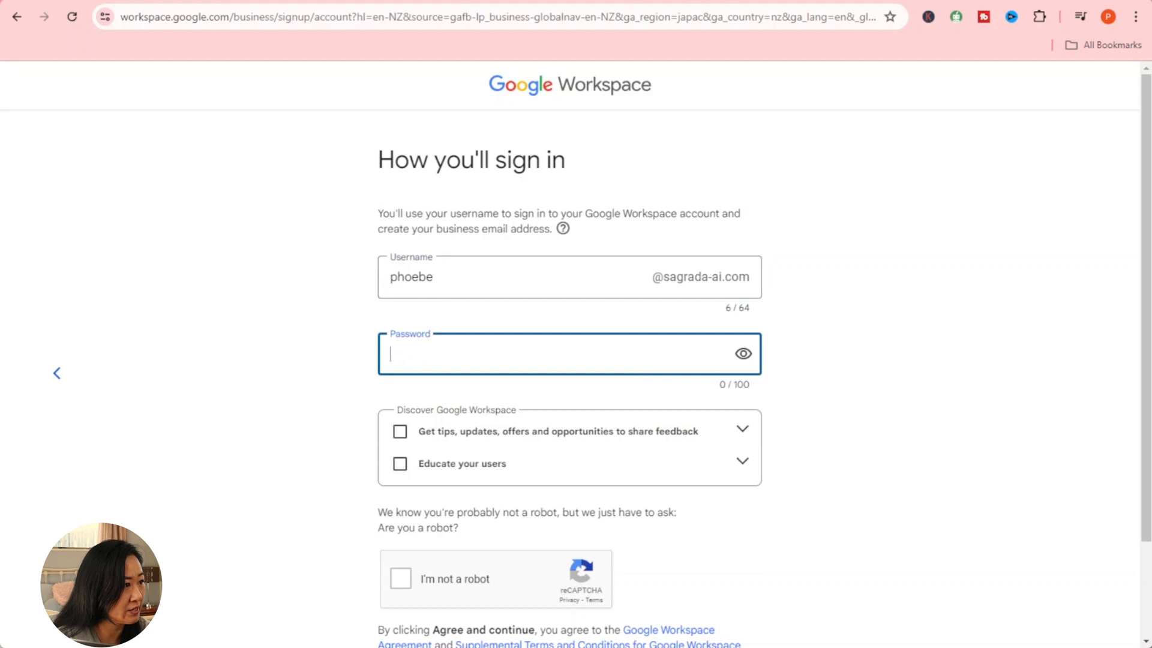
key(ctrl+v)
click(944, 378)
Step: Pass the I'm not a robot check, agree to the terms, and decline saving the password
scroll(947, 380, down, 2)
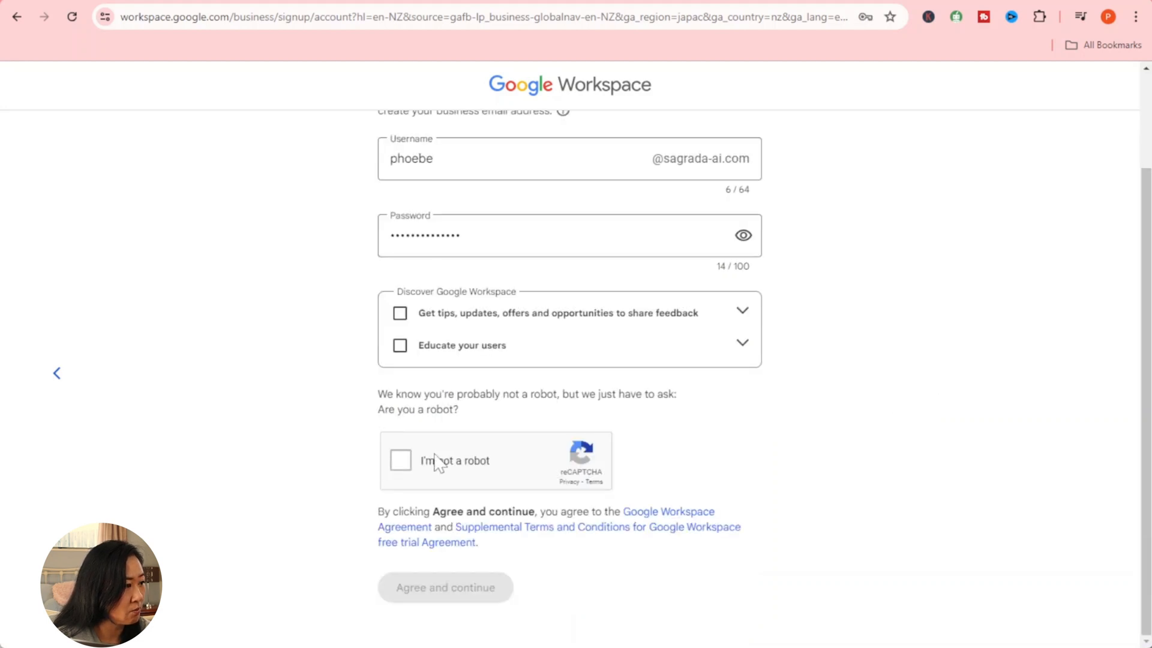
click(403, 461)
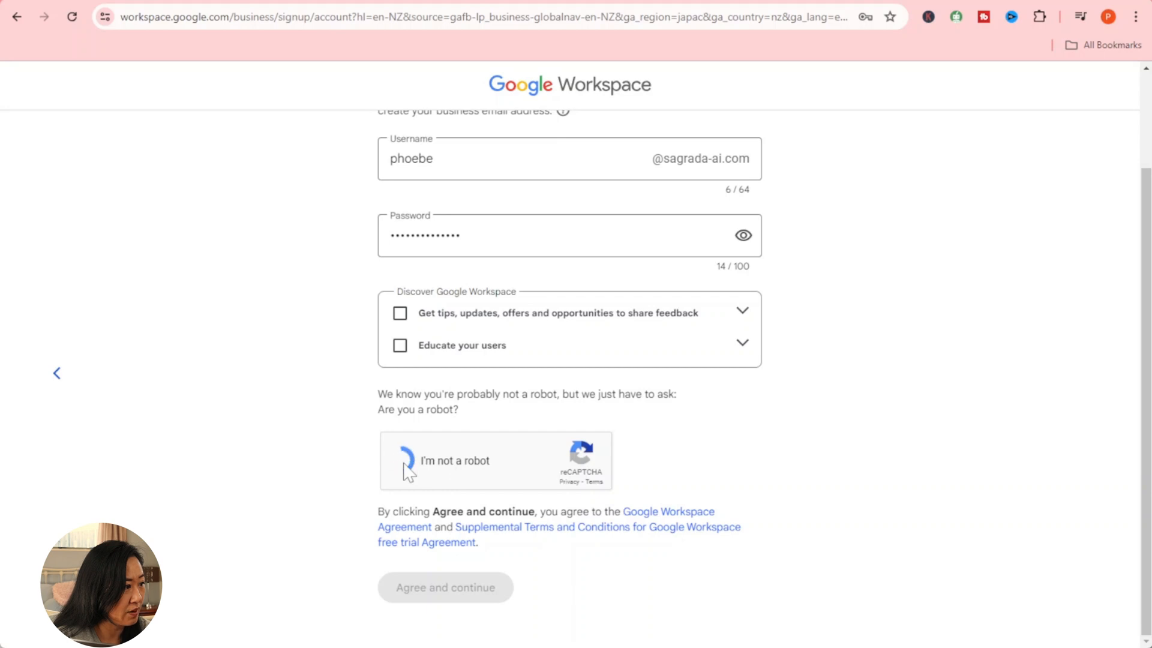
click(468, 592)
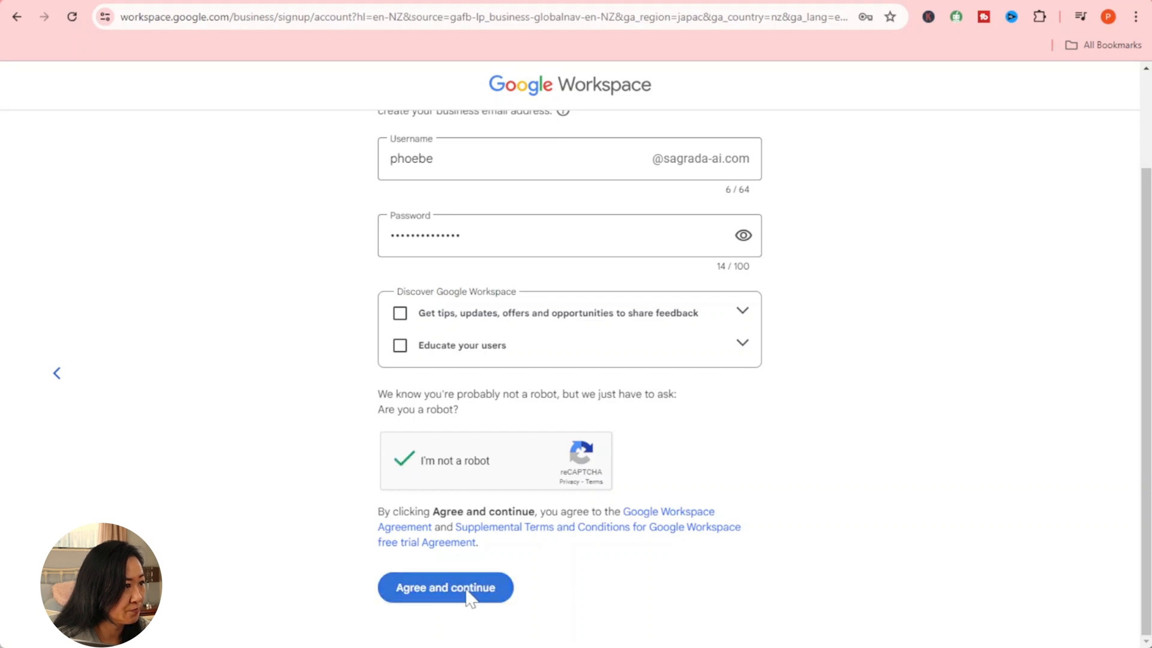
click(883, 54)
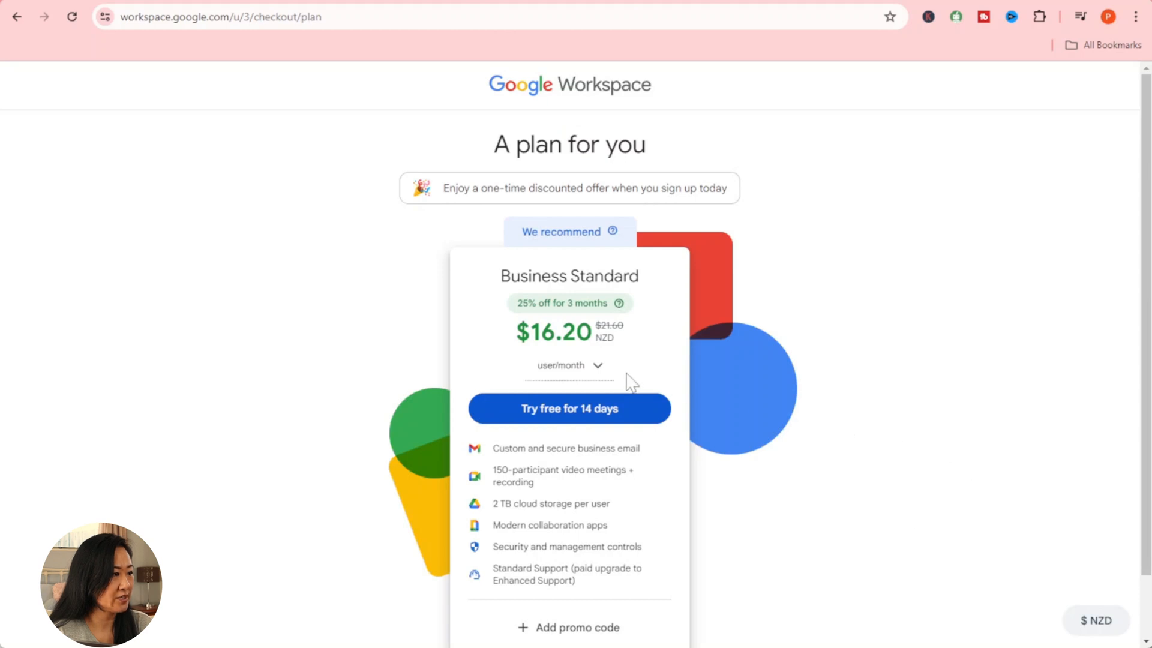
Step: Choose the 14-day Business Standard free trial and go through the checkout details
click(599, 370)
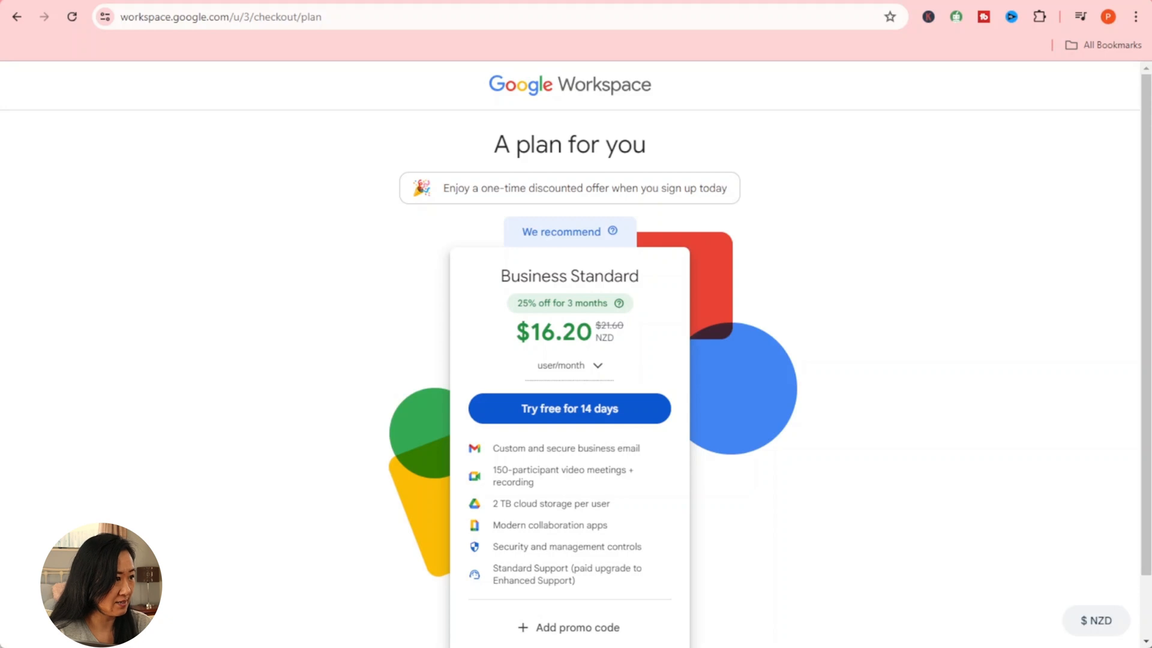
scroll(582, 455, down, 1)
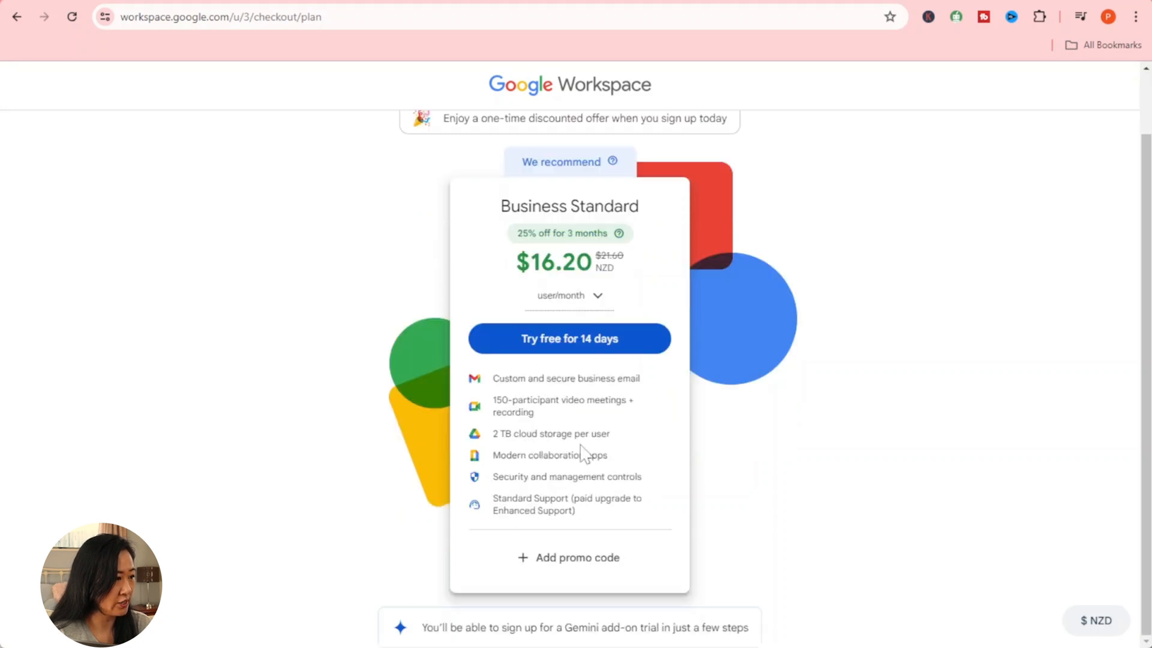
scroll(582, 455, up, 1)
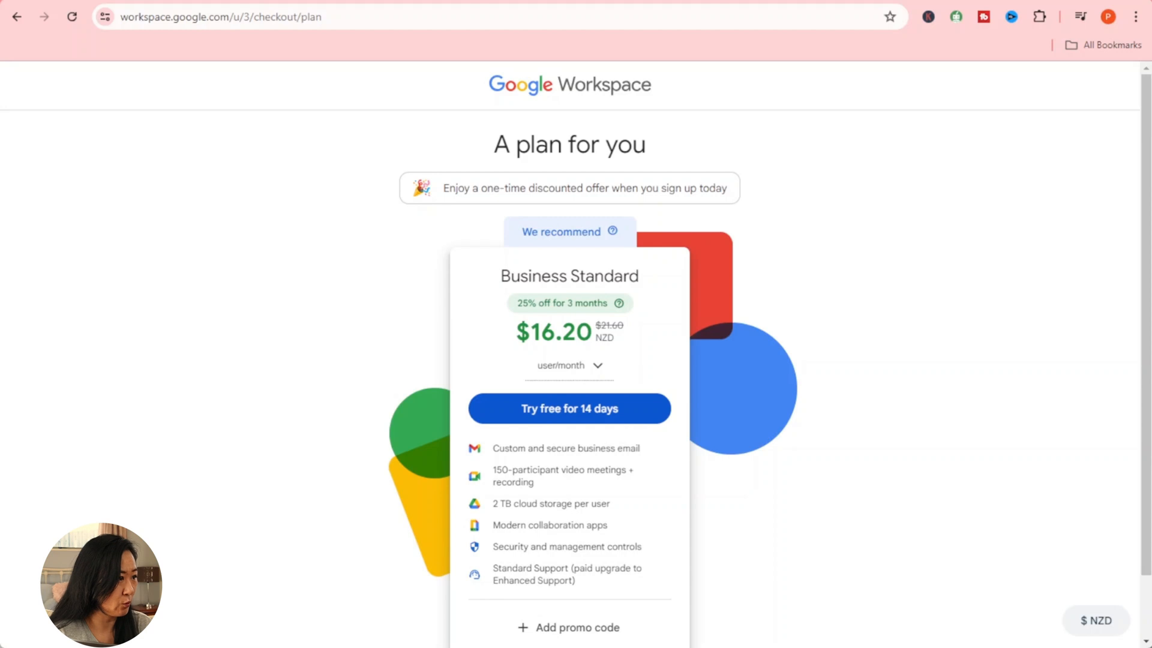
scroll(624, 345, down, 1)
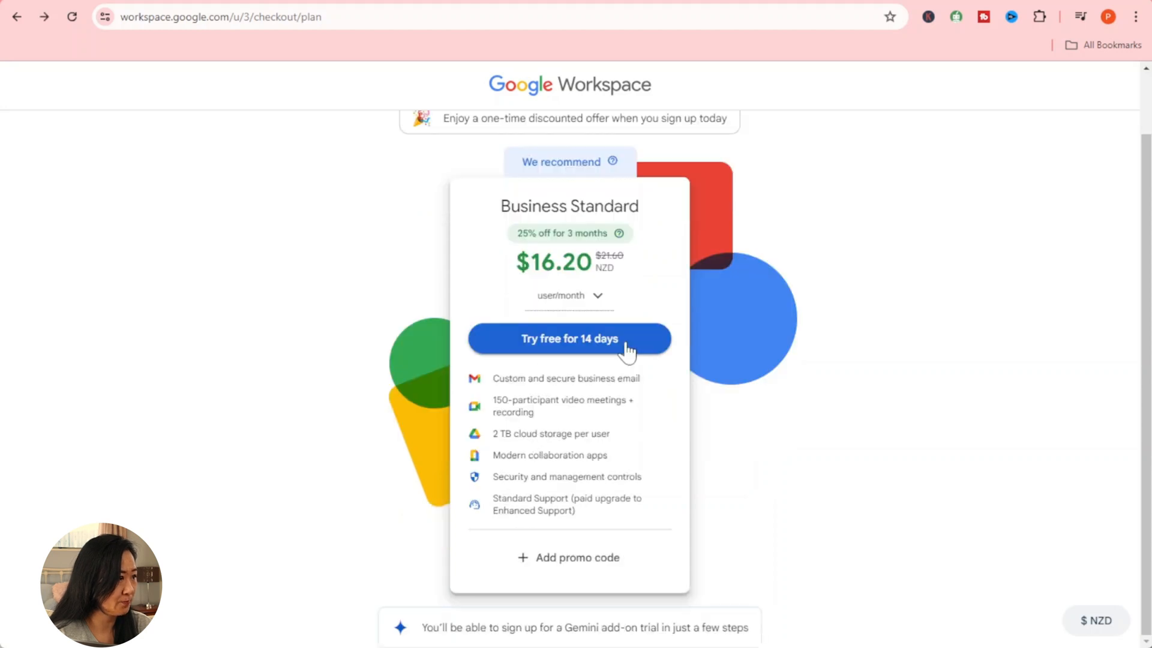
click(624, 343)
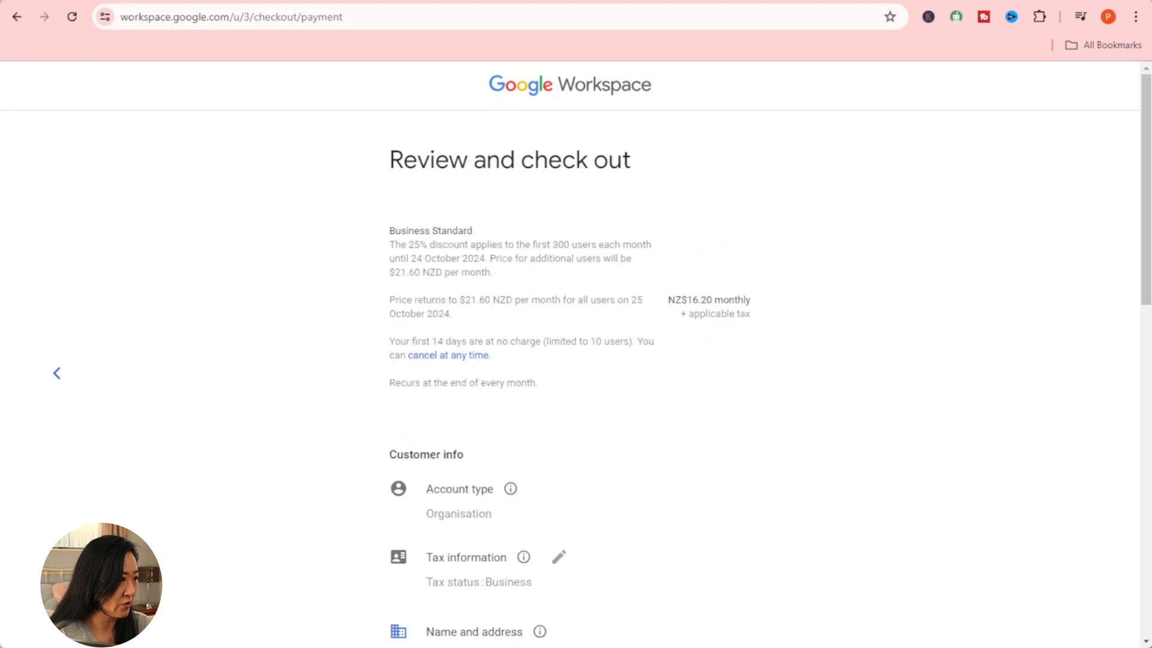
scroll(625, 350, down, 6)
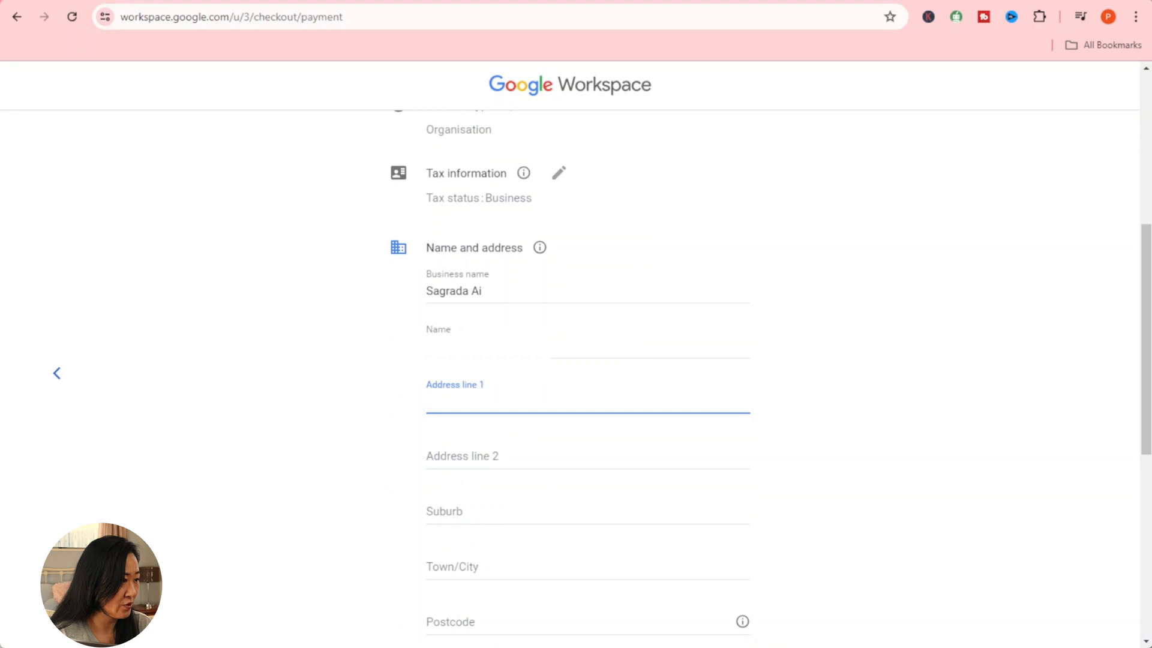
scroll(625, 349, down, 4)
scroll(626, 343, up, 3)
scroll(626, 343, down, 4)
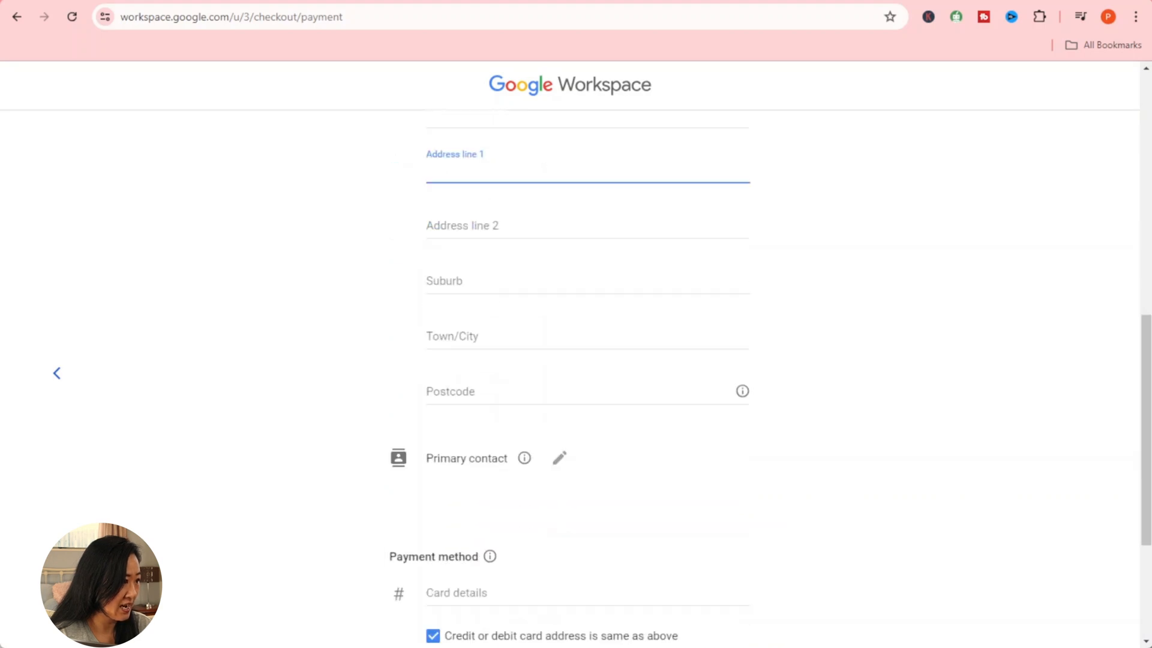
scroll(630, 350, down, 3)
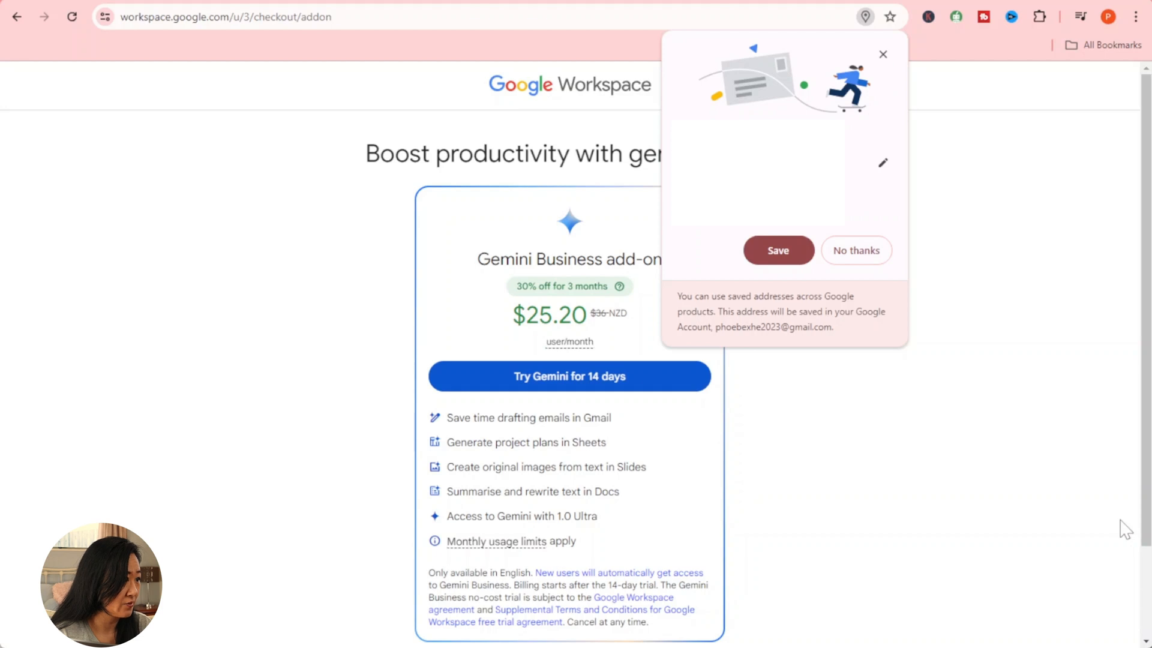
Step: Skip the Gemini Business add-on and dismiss the Admin console welcome to show setup steps
click(792, 515)
scroll(792, 514, down, 2)
click(637, 575)
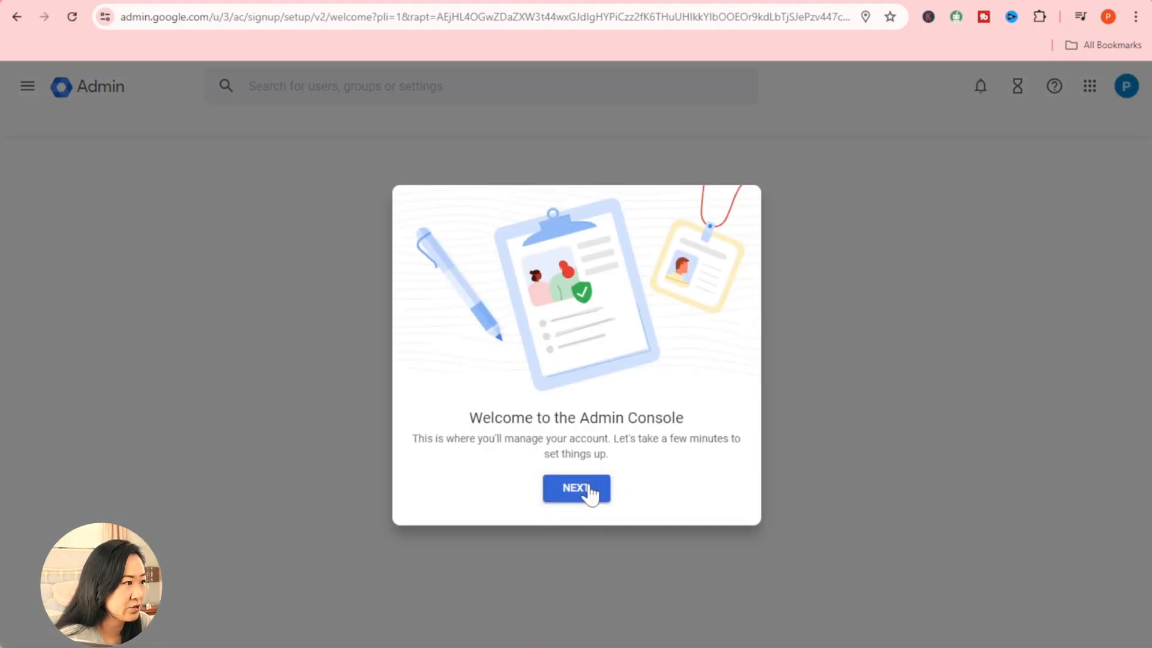
click(590, 489)
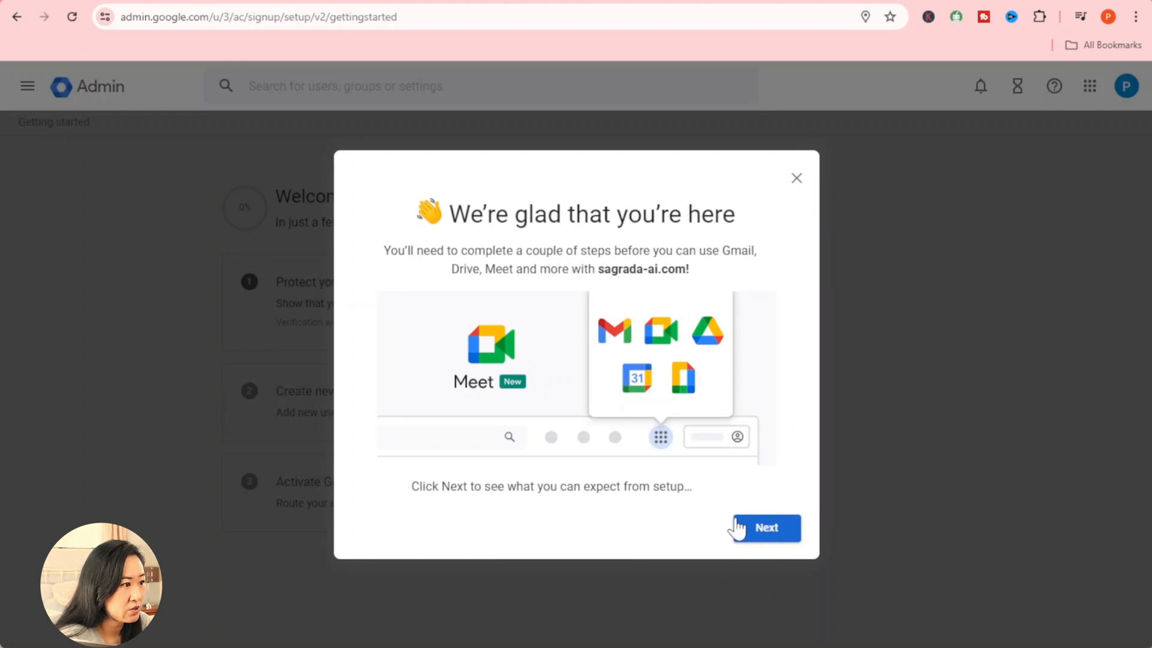
click(800, 175)
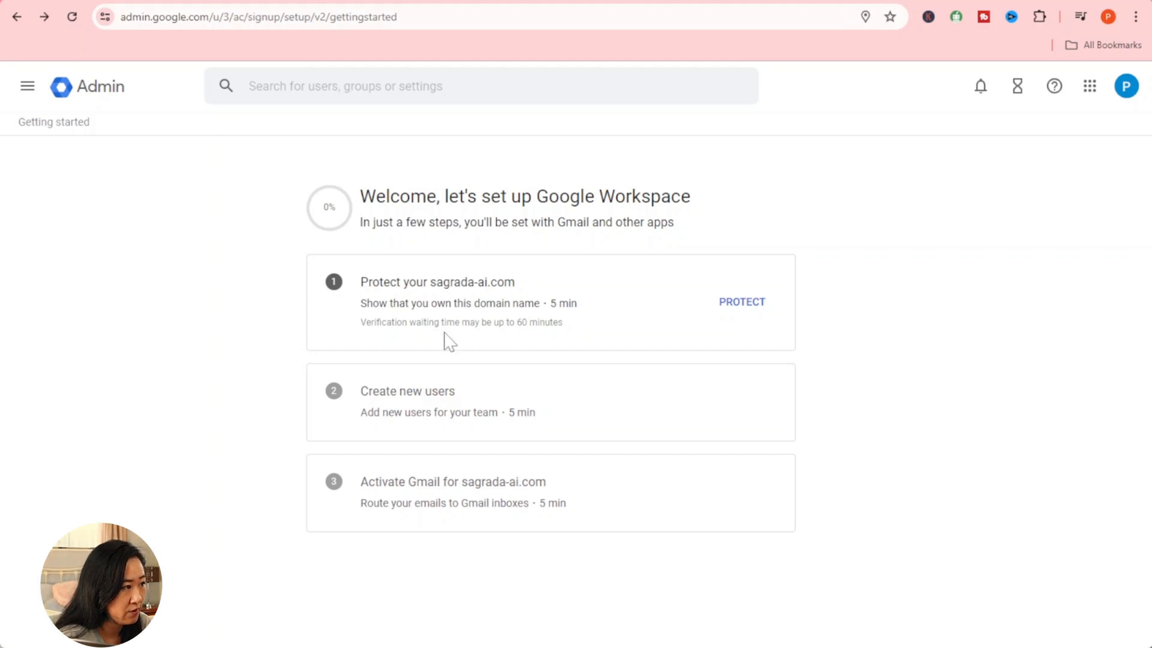
Step: Protect sagrada-ai.com by verifying it through GoDaddy's Domain Connect
click(738, 303)
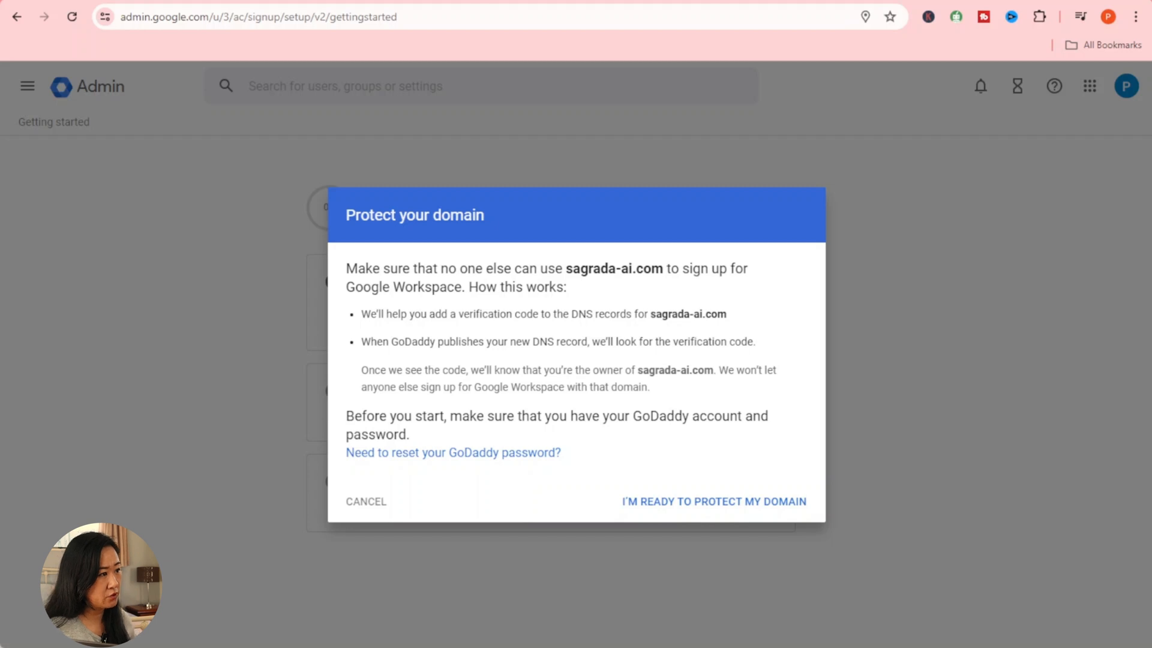
click(718, 503)
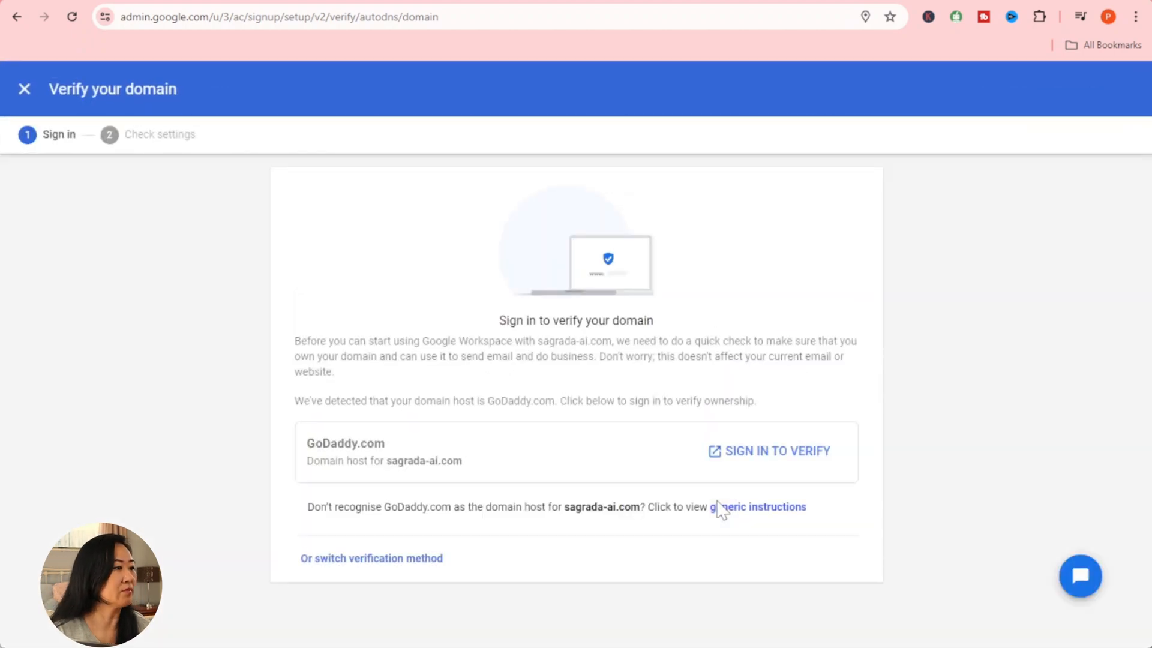
click(767, 457)
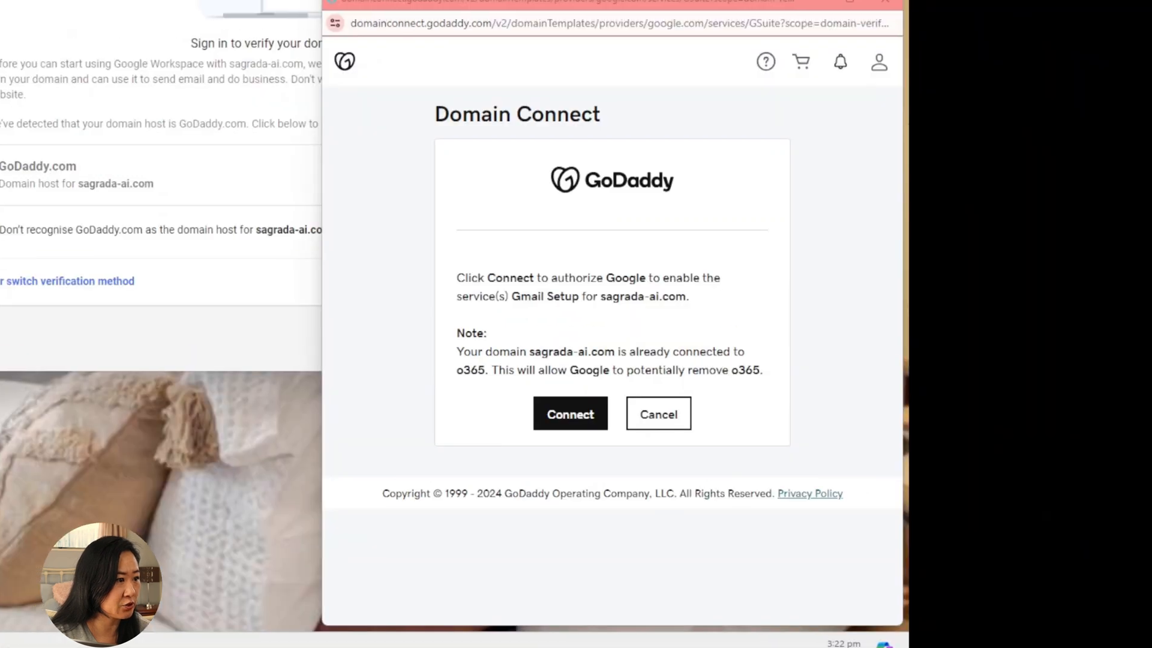
click(546, 398)
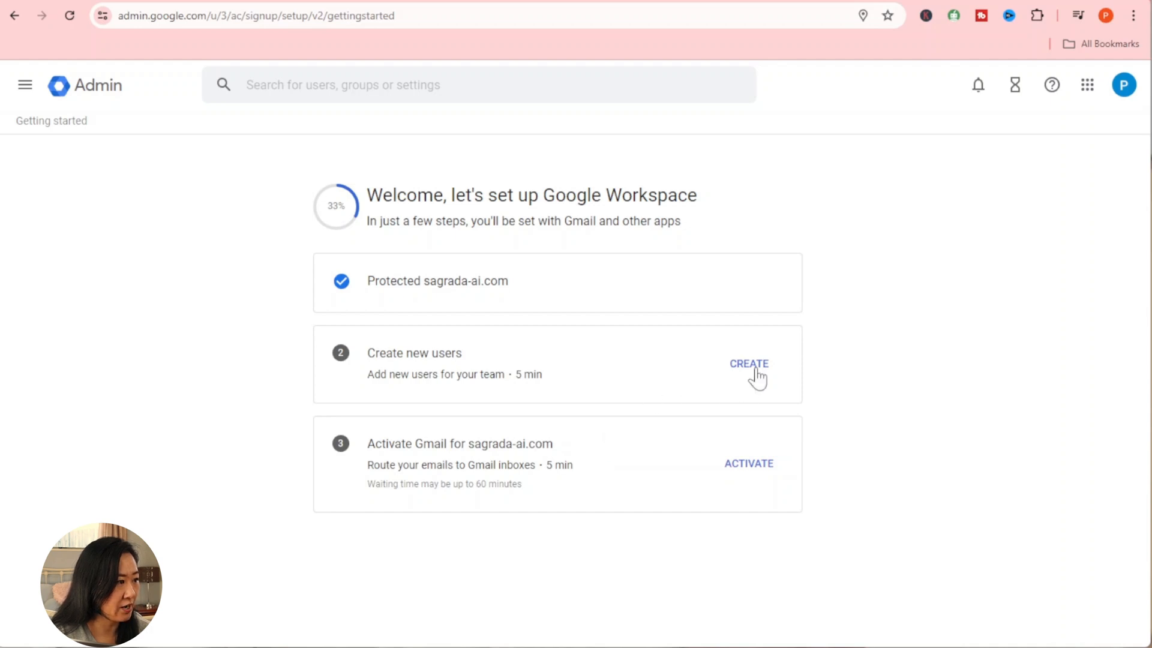
Step: Activate Gmail for sagrada-ai.com and skip the remaining setup steps
click(751, 465)
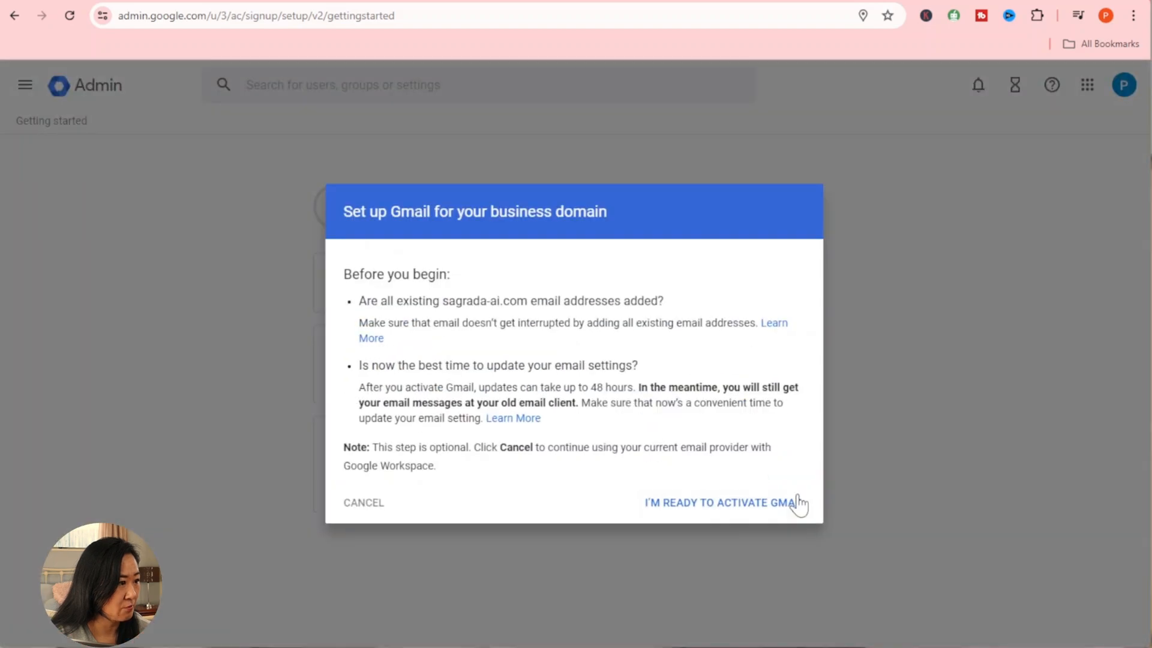
click(765, 503)
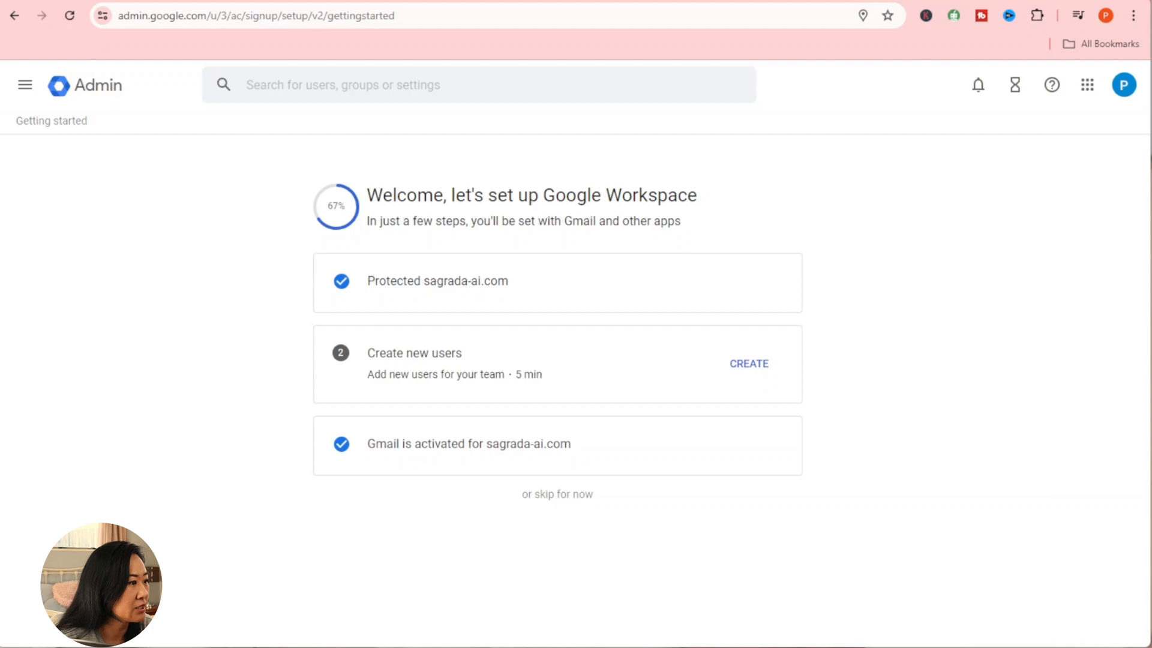
click(569, 496)
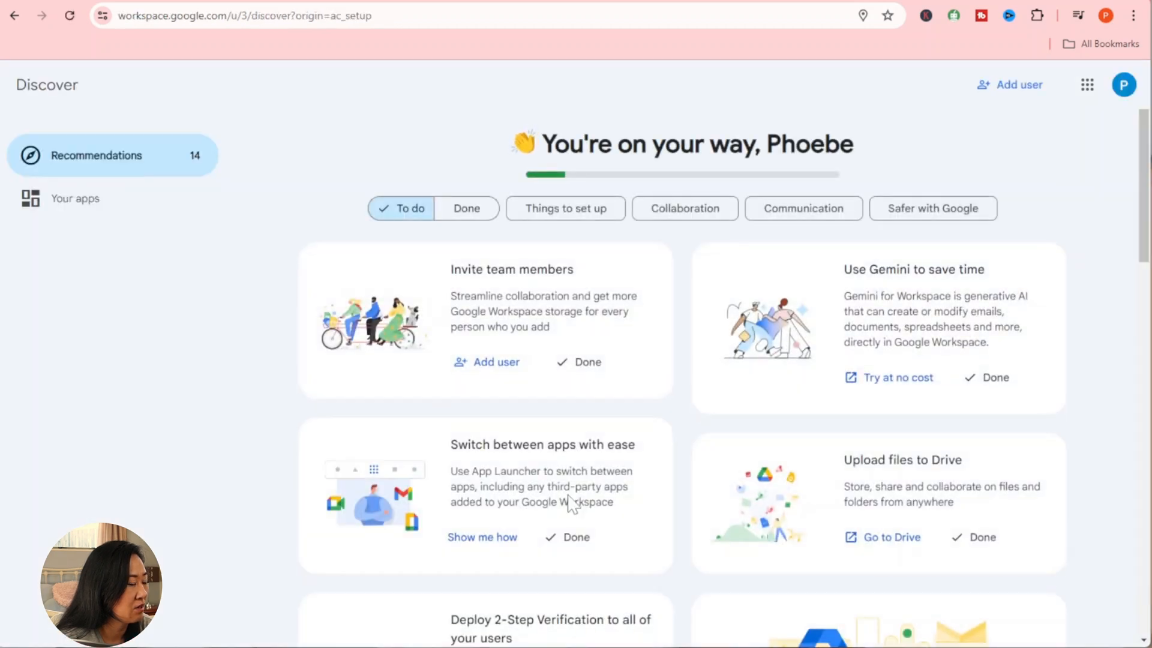
Step: Open the Admin console's Account > Domains > Manage domains list
scroll(570, 502, down, 3)
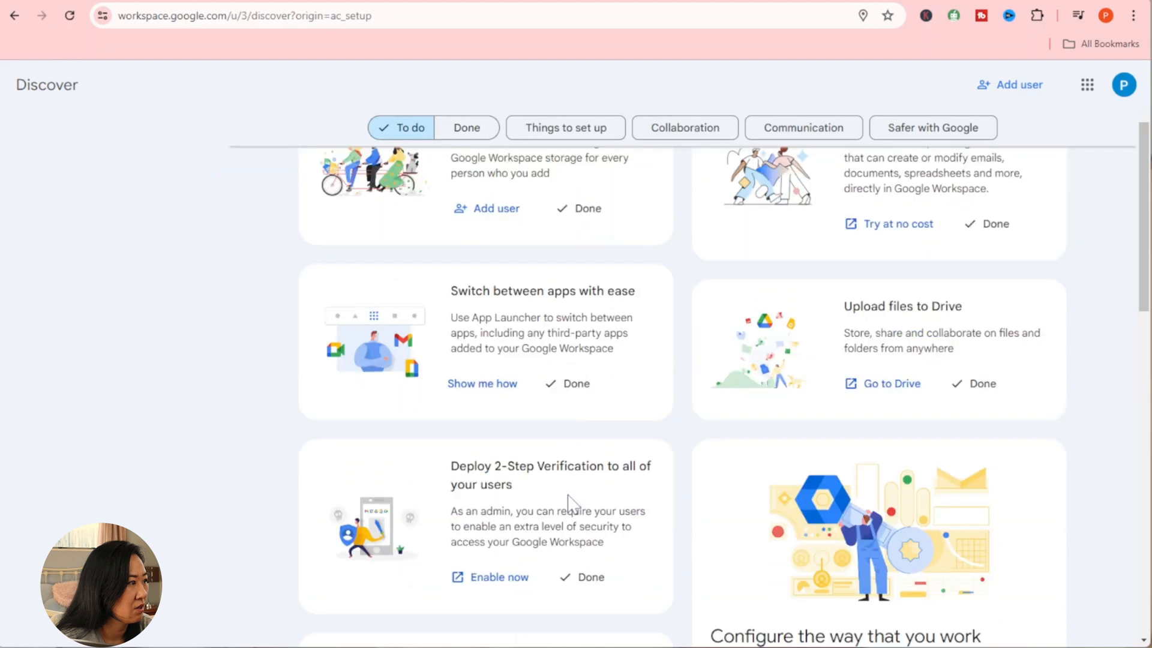
scroll(570, 502, up, 3)
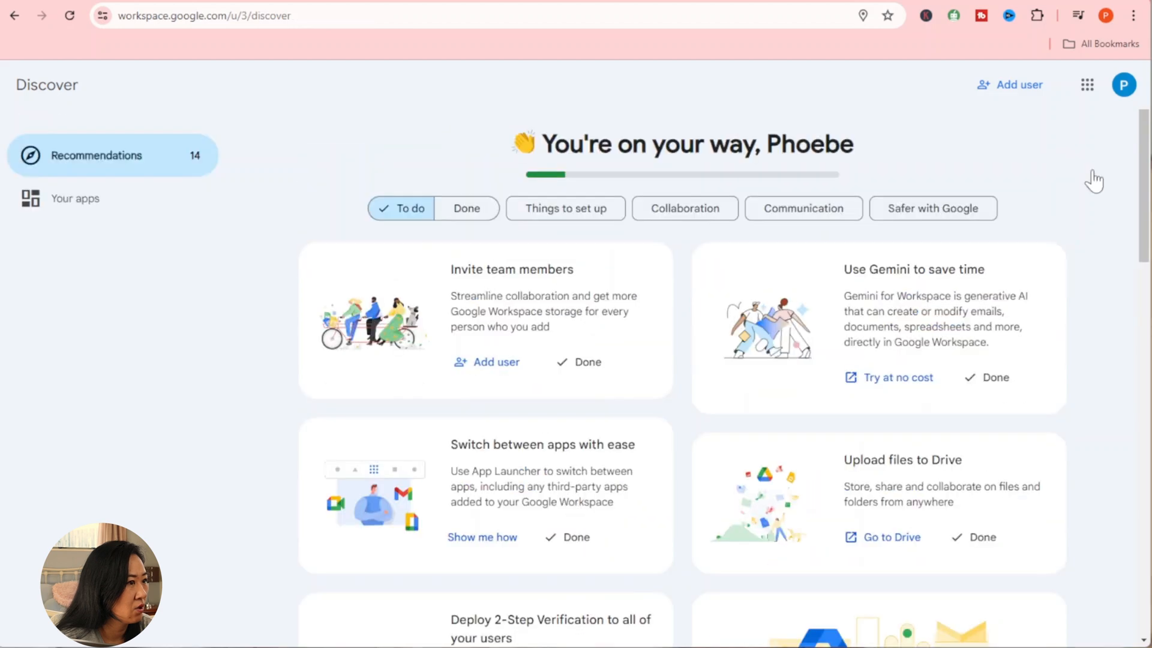
click(1087, 86)
scroll(1064, 233, down, 5)
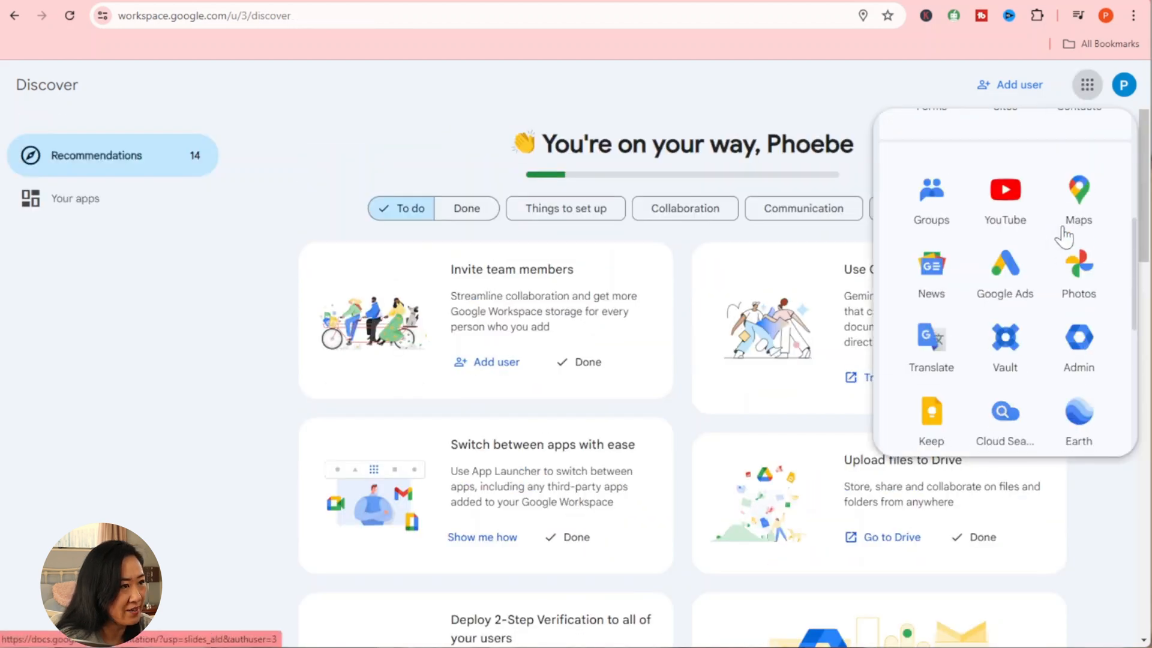
click(1078, 348)
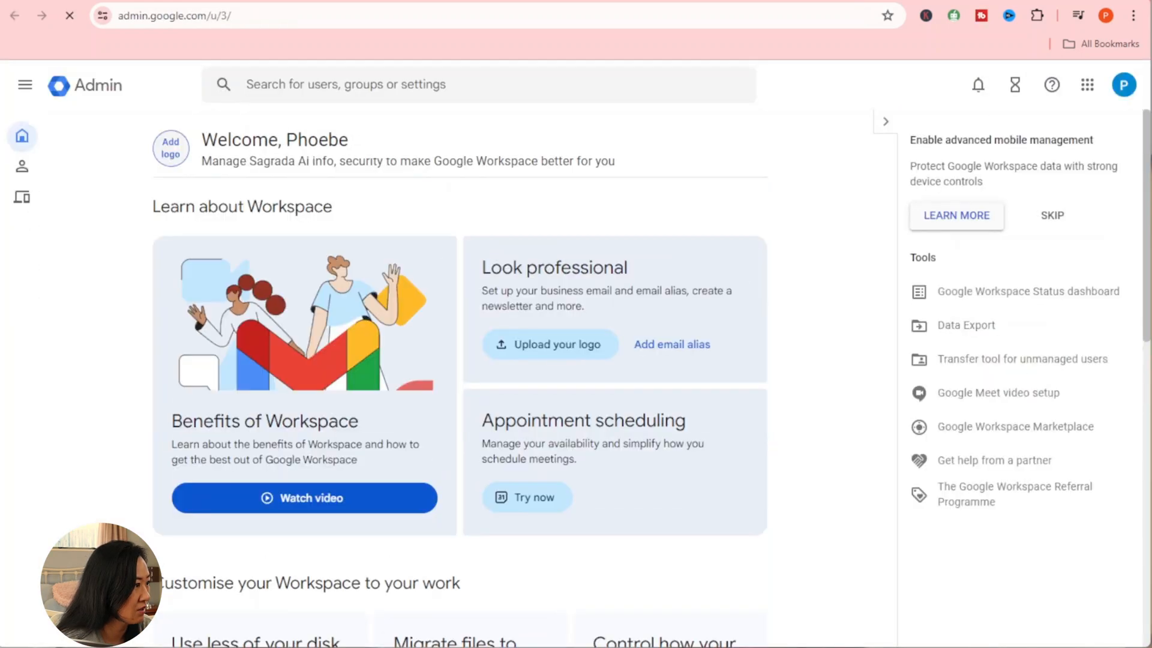
mouse_move(24, 180)
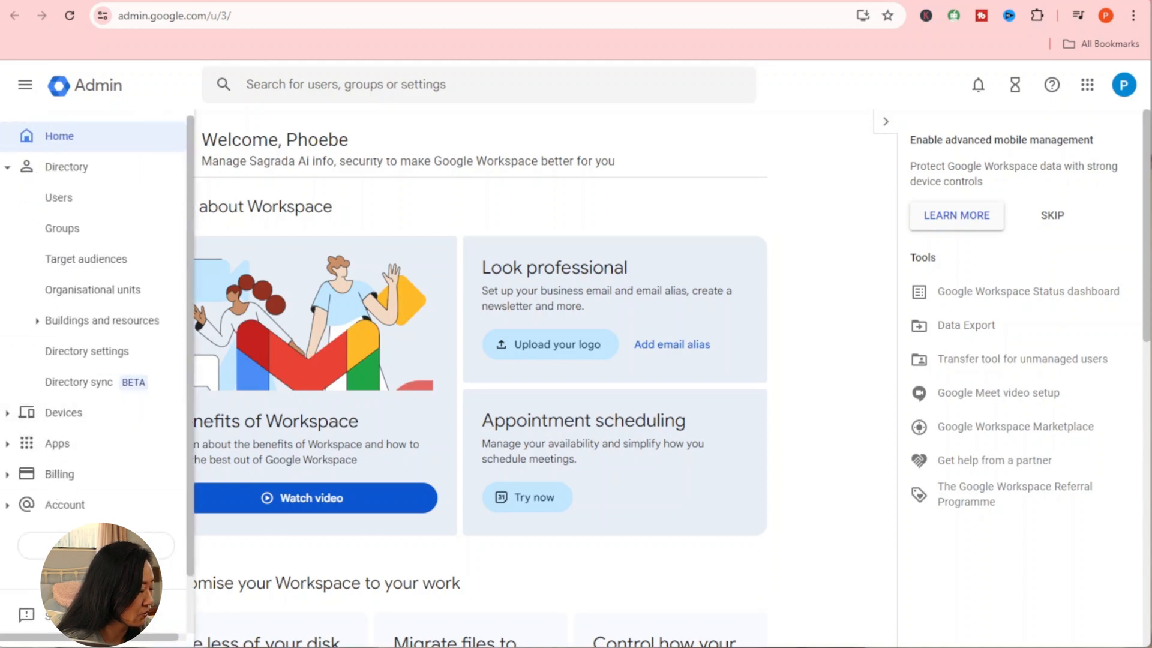
click(87, 509)
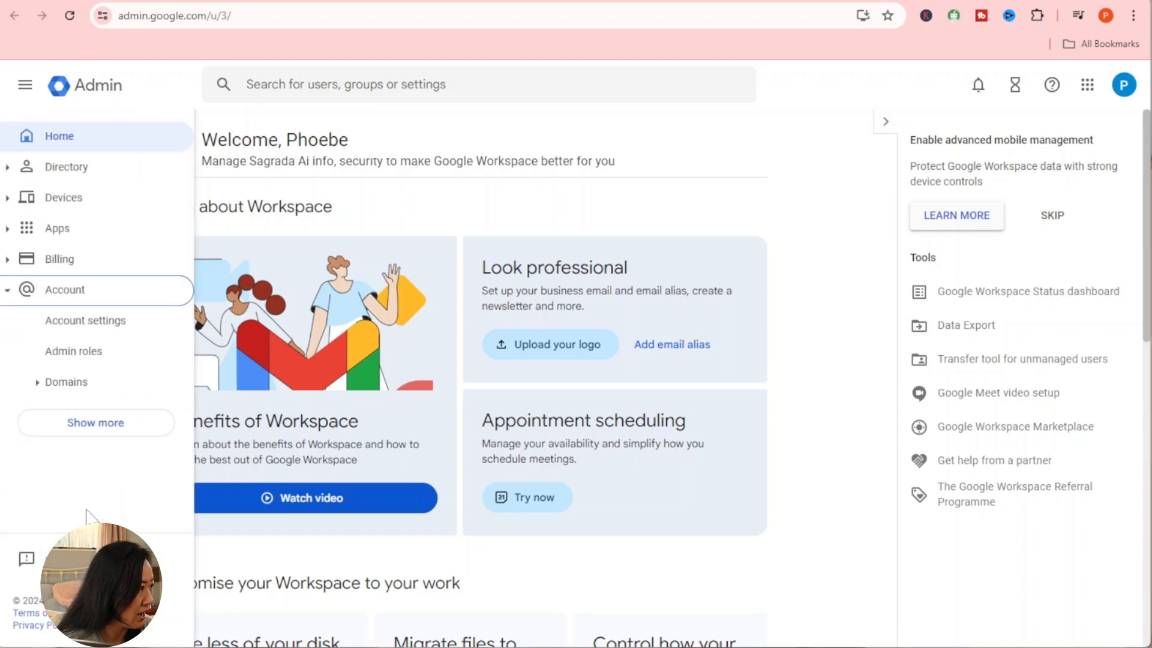
click(36, 387)
click(142, 448)
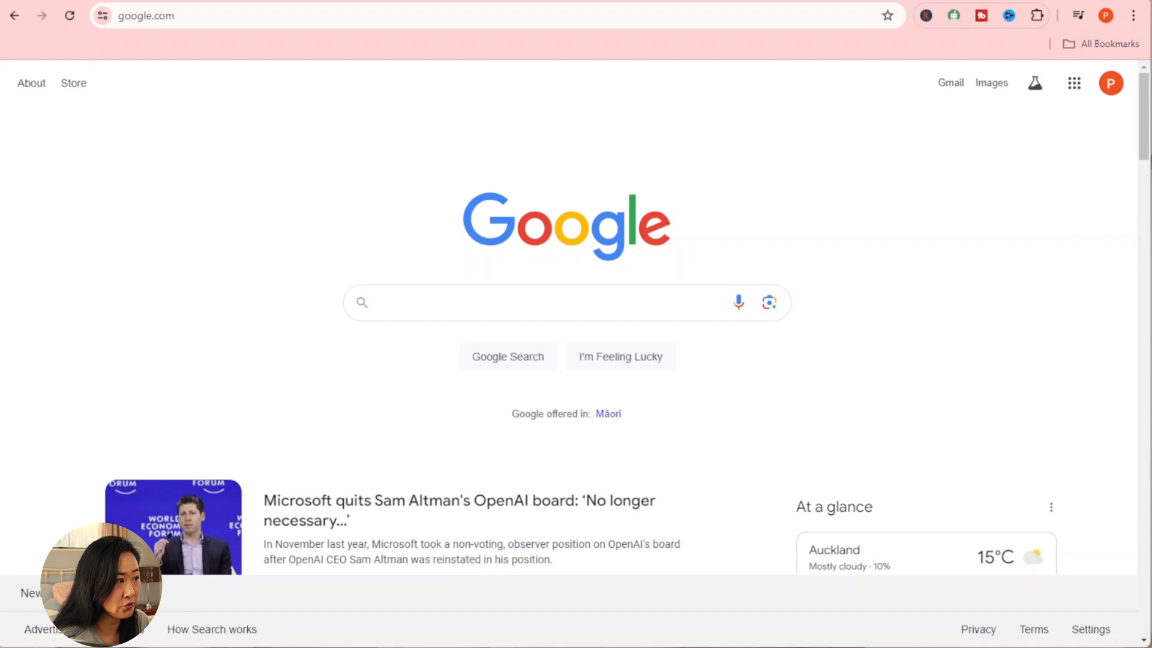
Step: Search Google for 'instantly' and open the instantly.ai homepage from the results
click(480, 302)
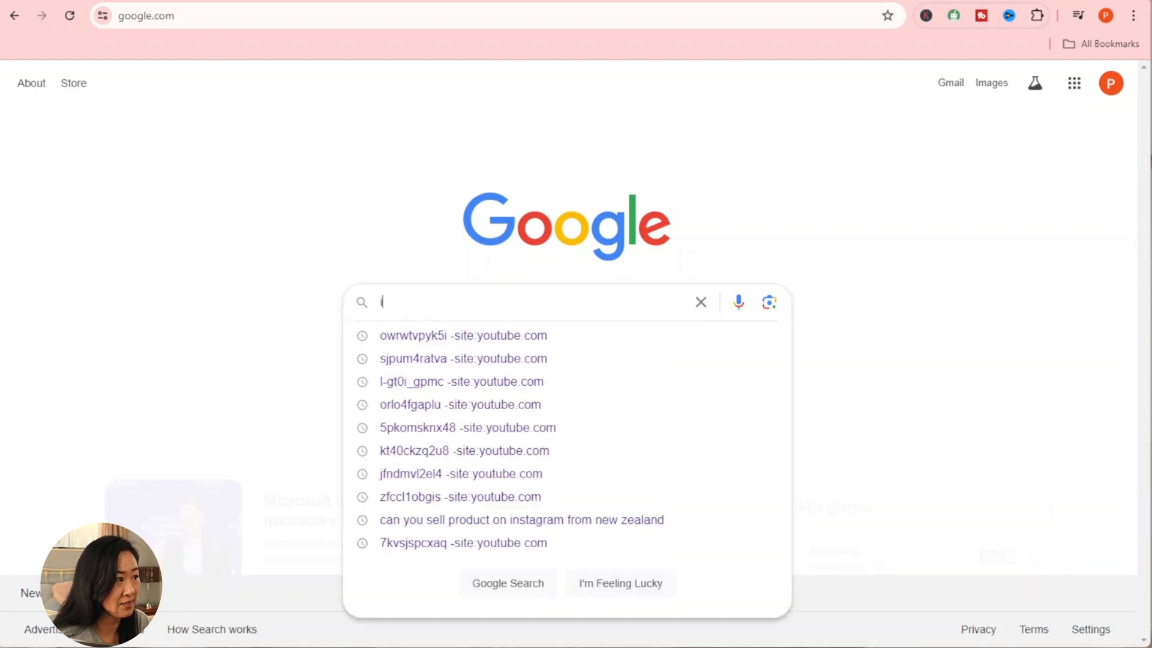
text(instantly)
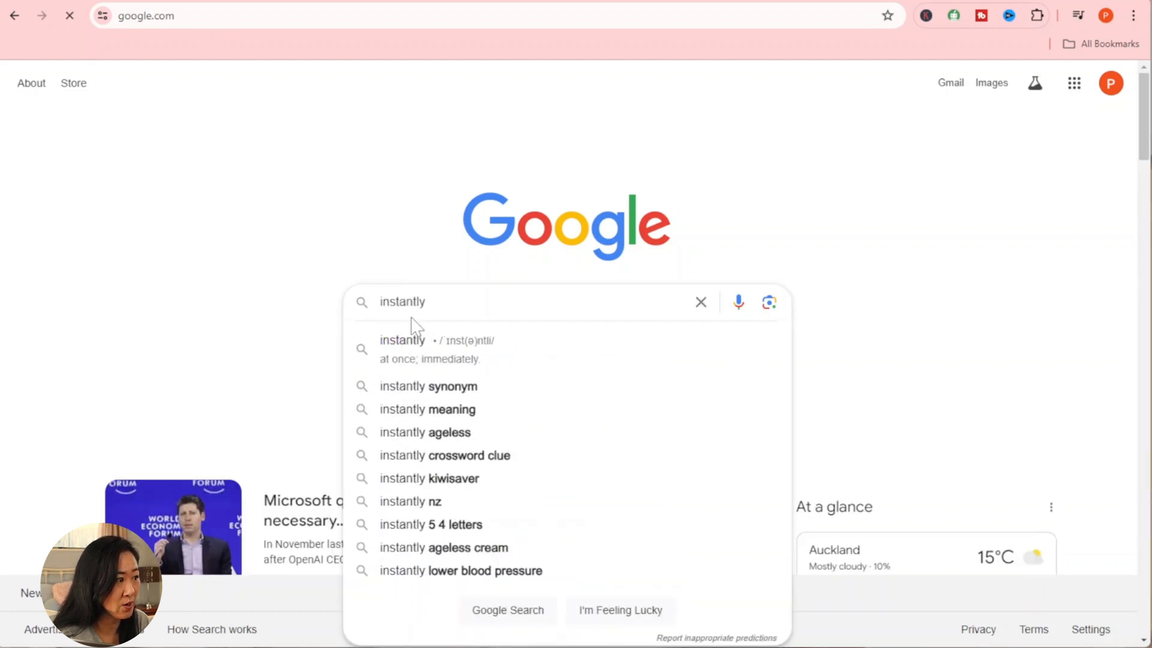
key(Return)
scroll(411, 345, down, 3)
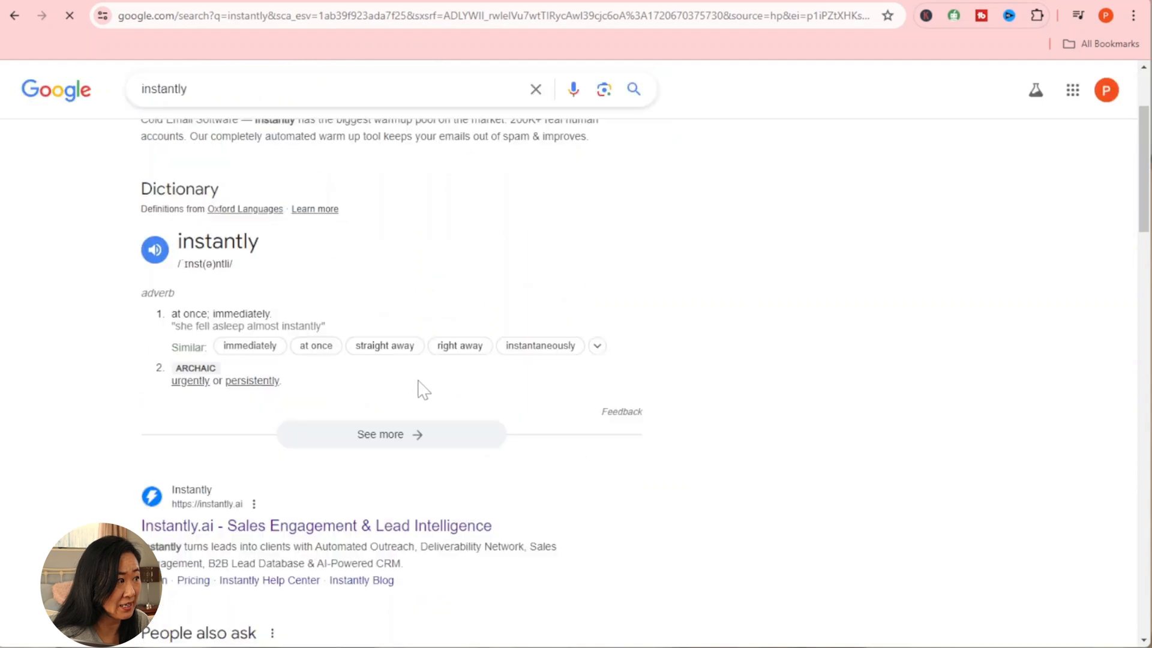
scroll(420, 386, down, 3)
click(385, 298)
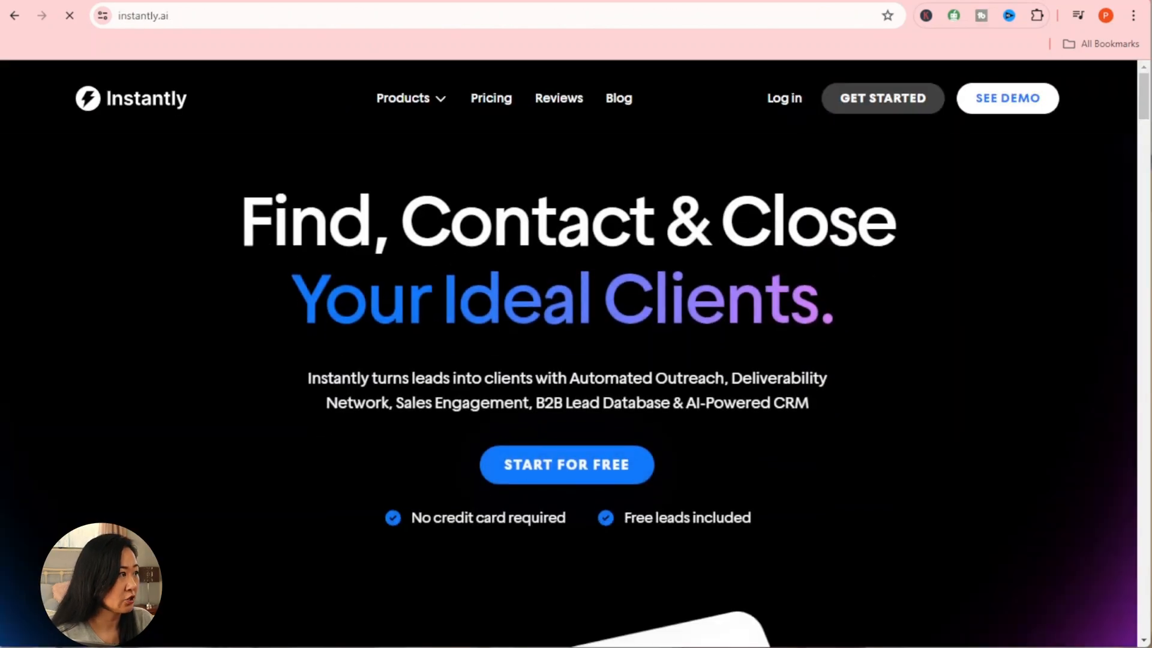
Step: Sign up for a free Instantly account with a first name, saved email and password, accepting the terms
click(614, 474)
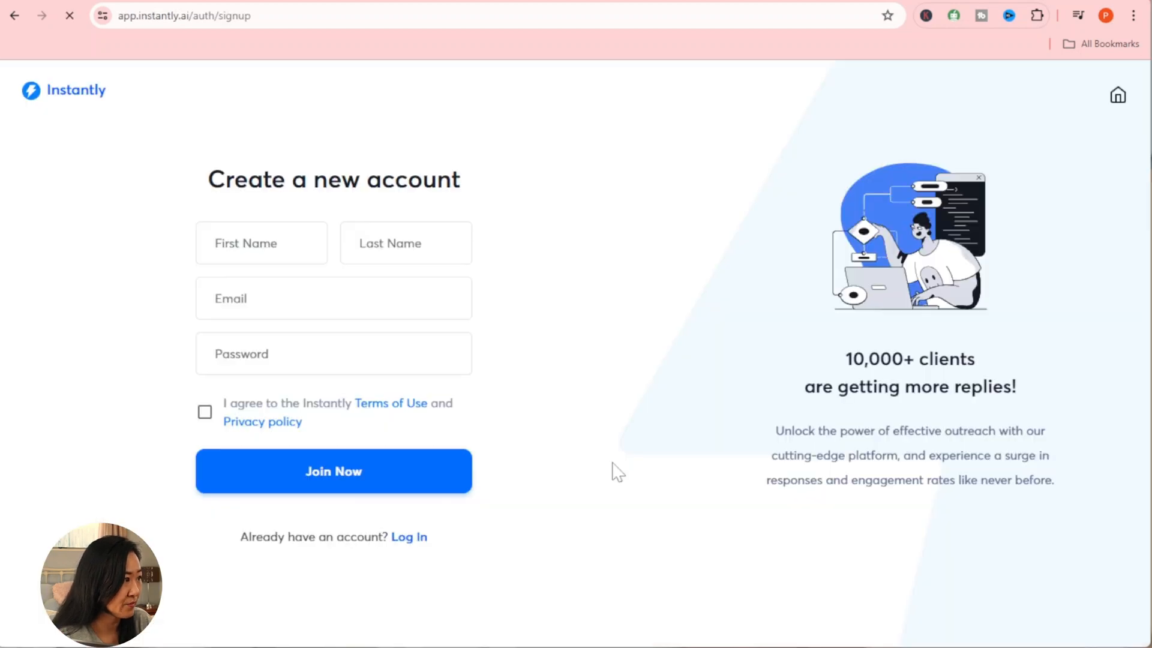
text(Phoebe)
key(Tab)
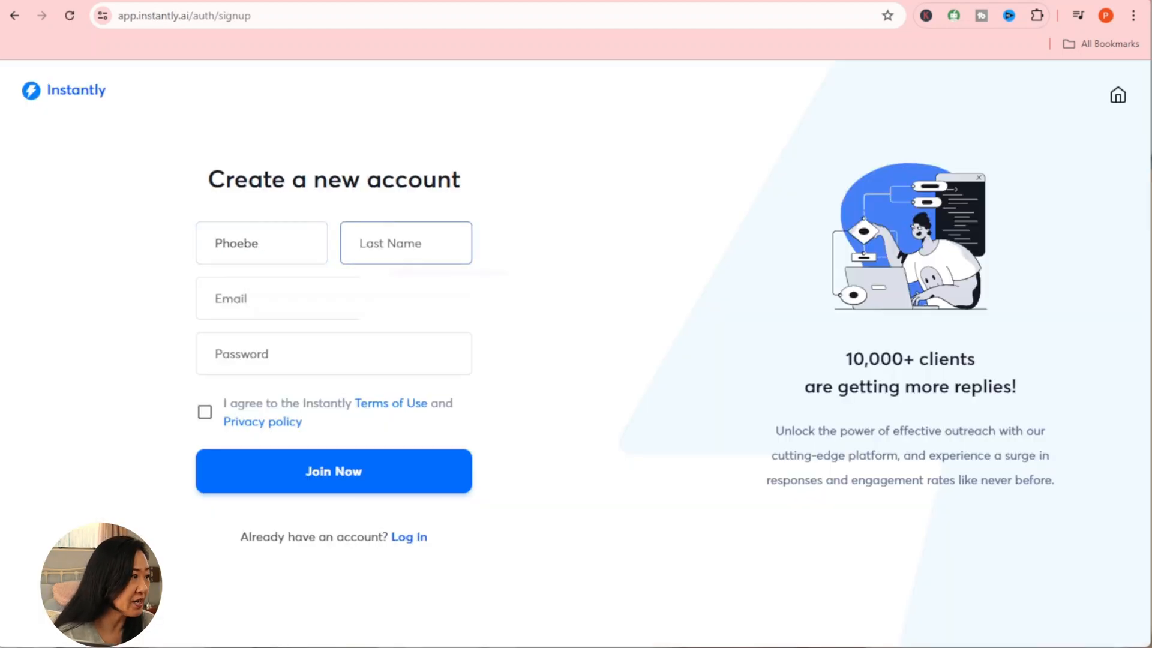
text(H)
key(BackSpace)
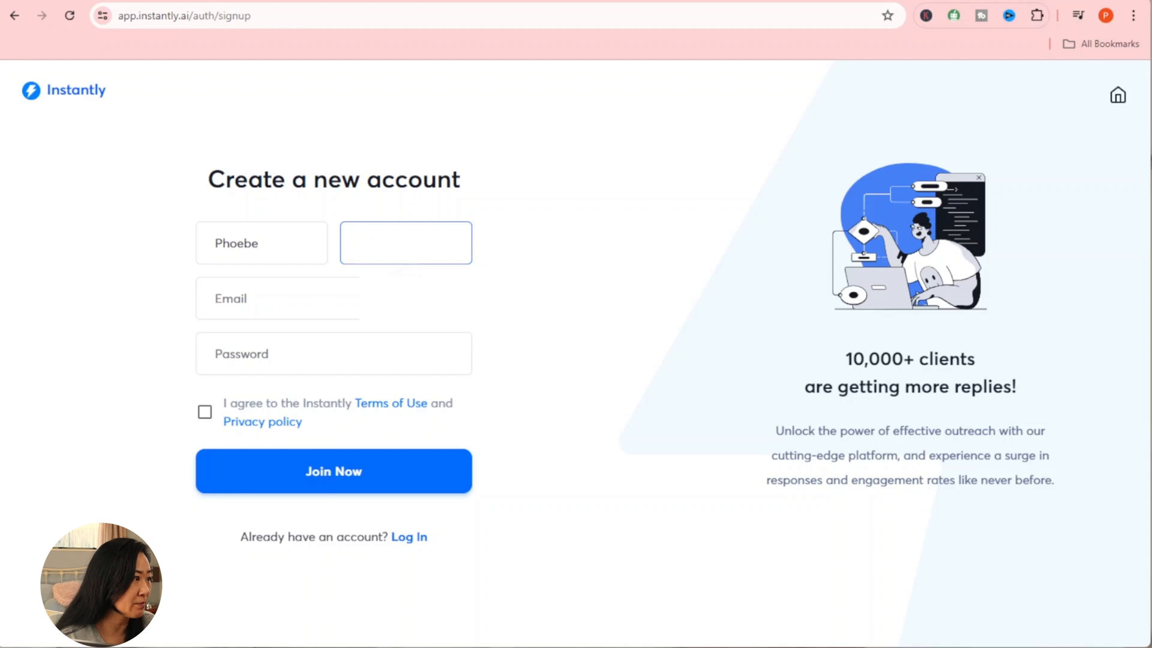
key(Tab)
key(Down)
key(Return)
key(Tab)
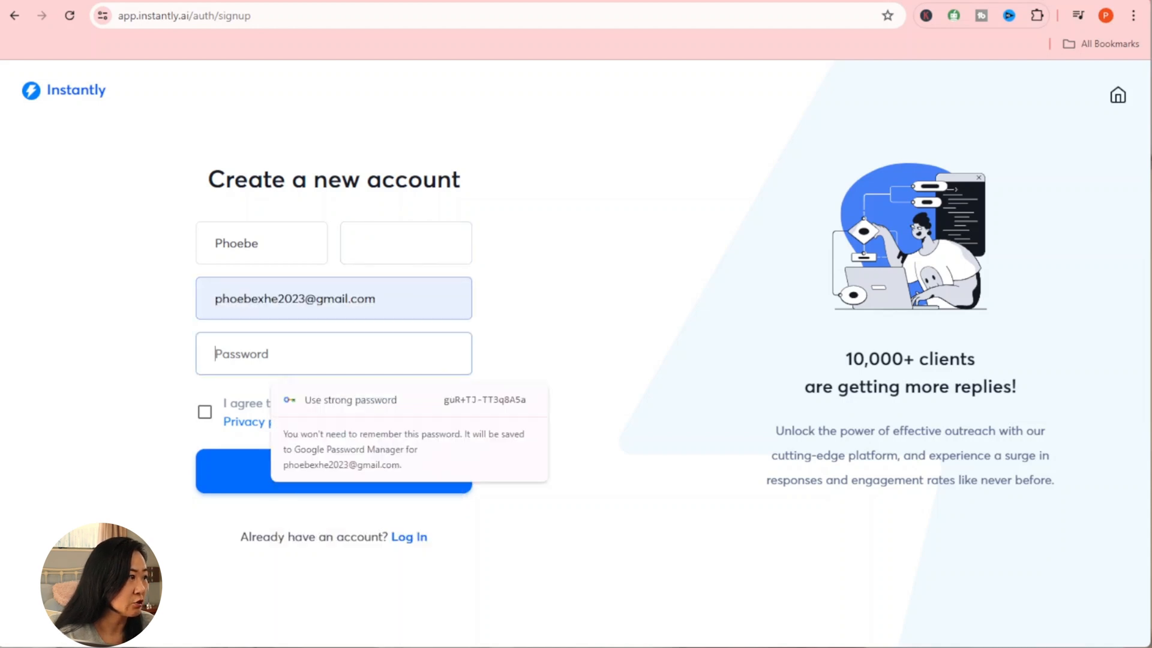
text(••••••)
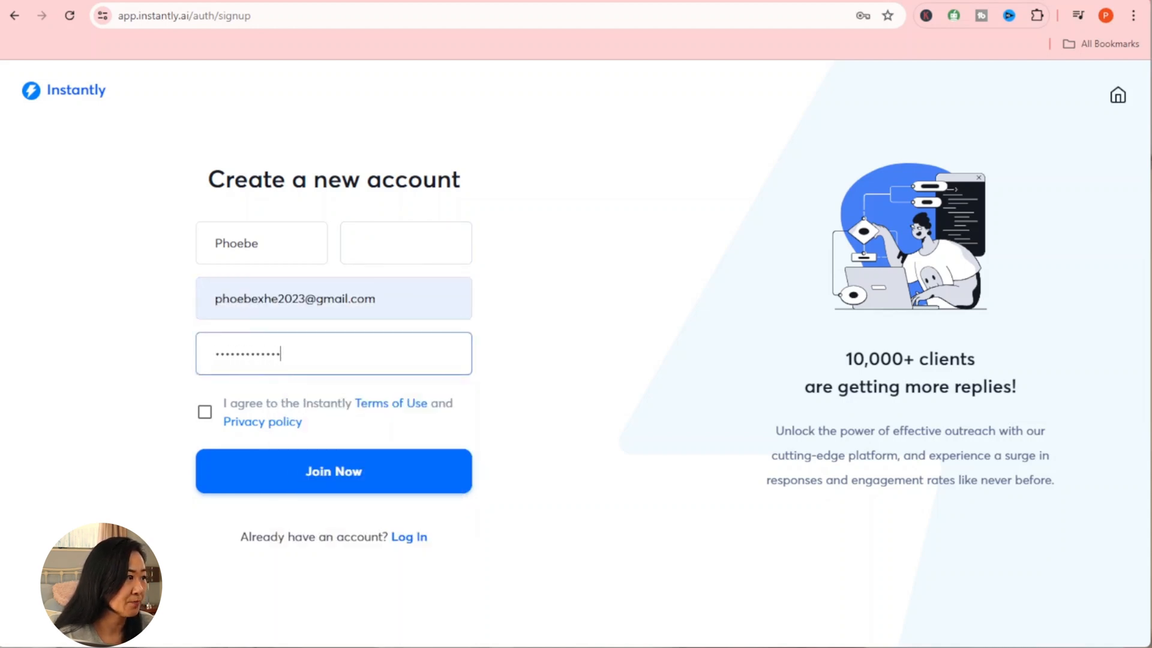
click(205, 413)
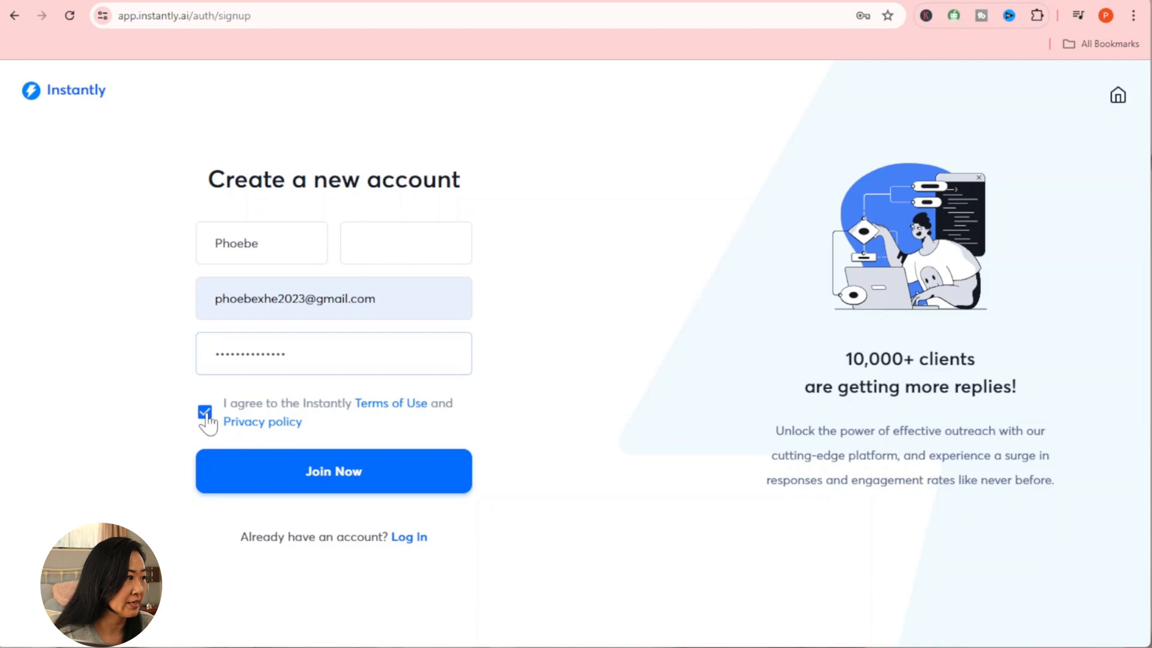
click(259, 470)
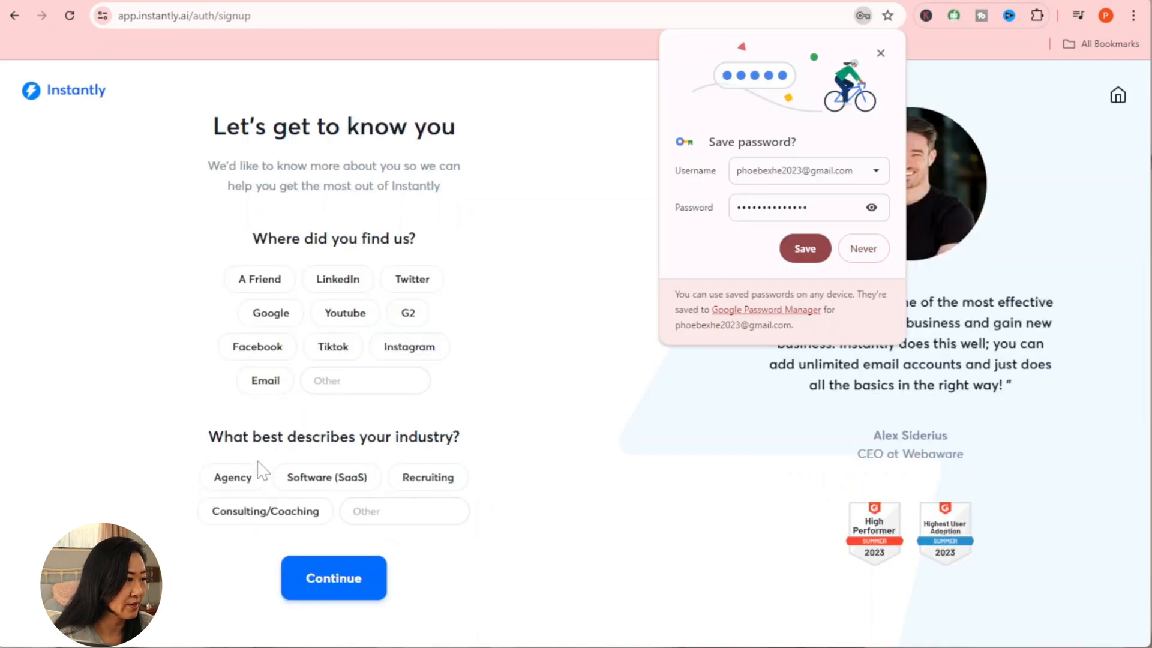
click(805, 251)
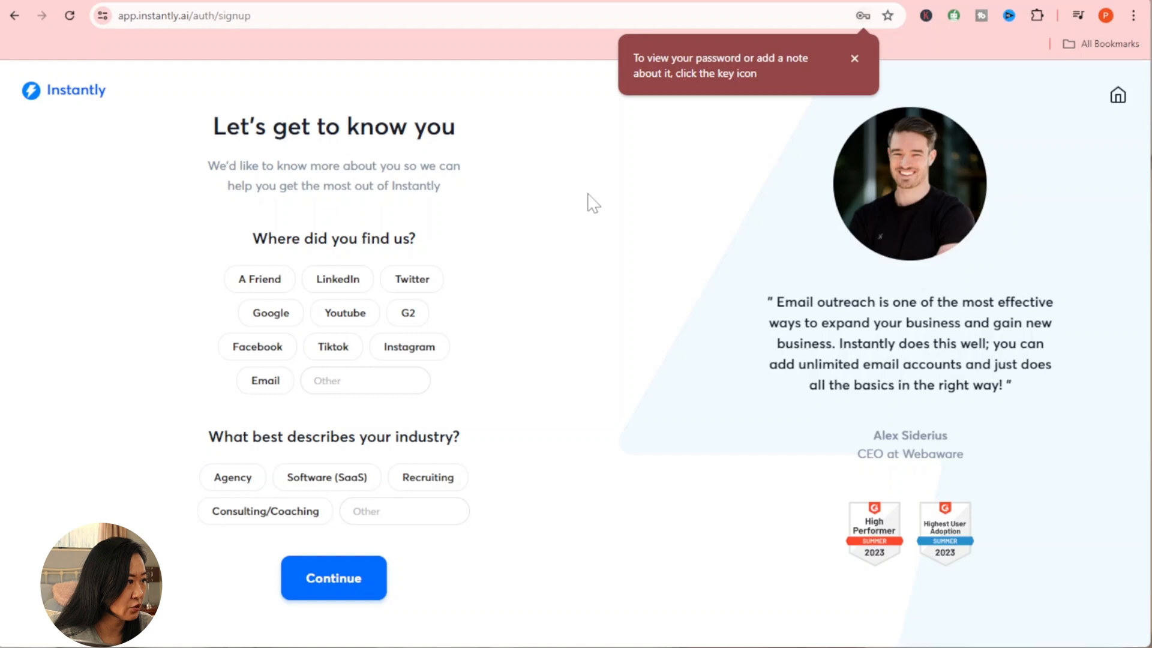
Step: Answer Youtube and Agency in the sign-up questionnaire, then open a blank browser tab
click(347, 315)
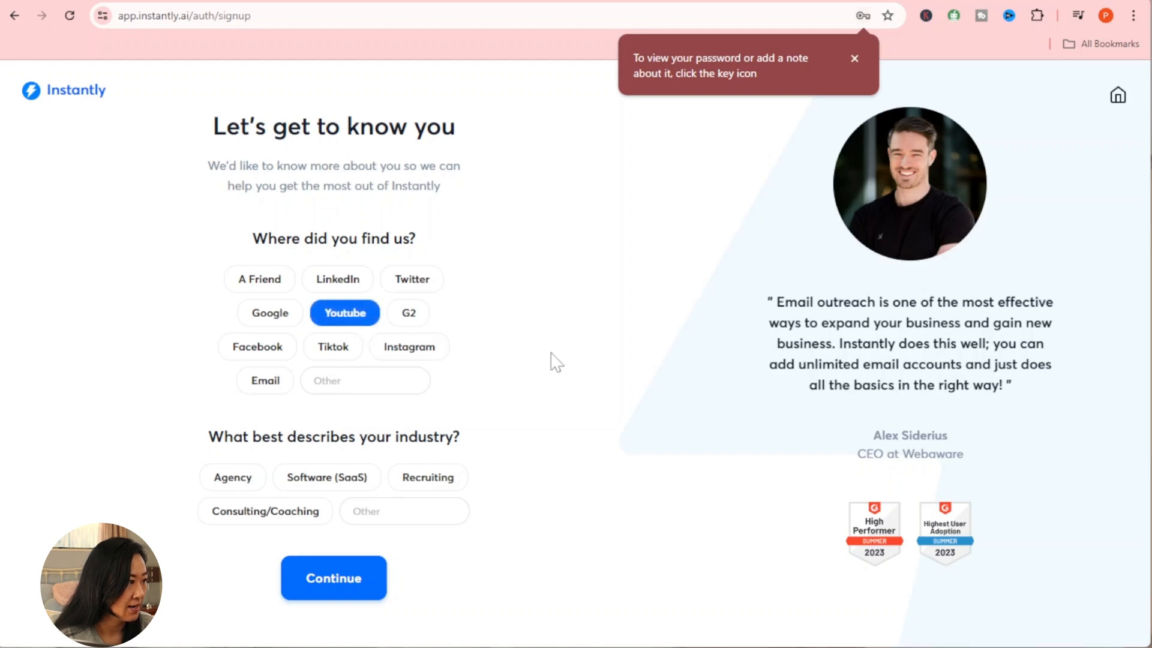
click(230, 483)
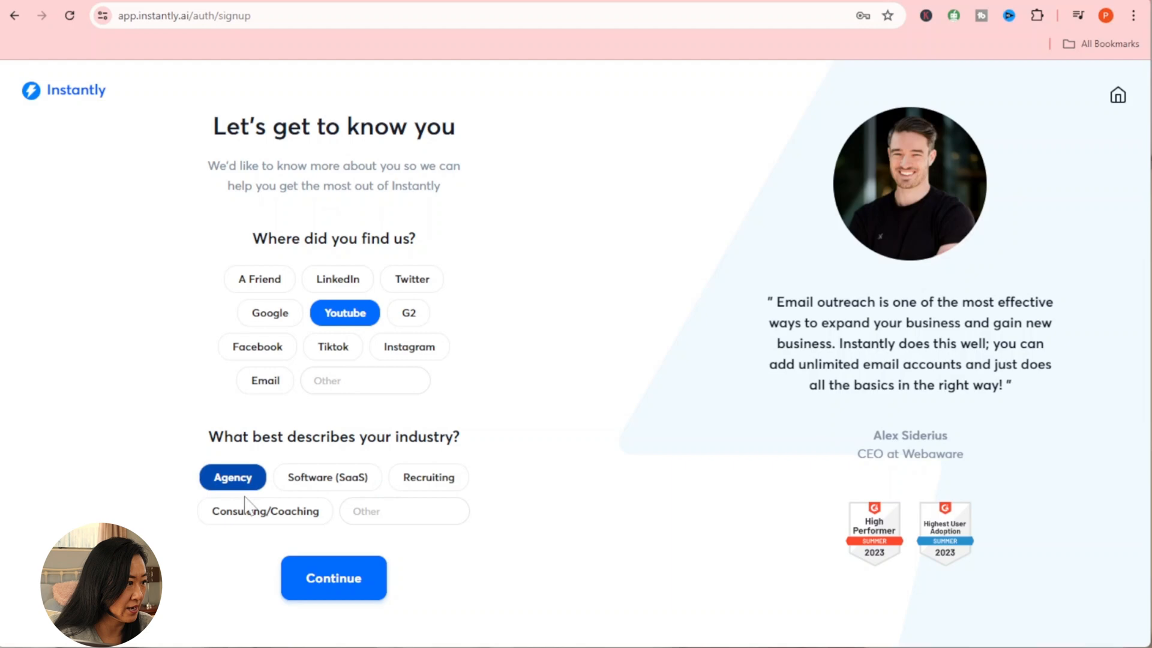
click(342, 580)
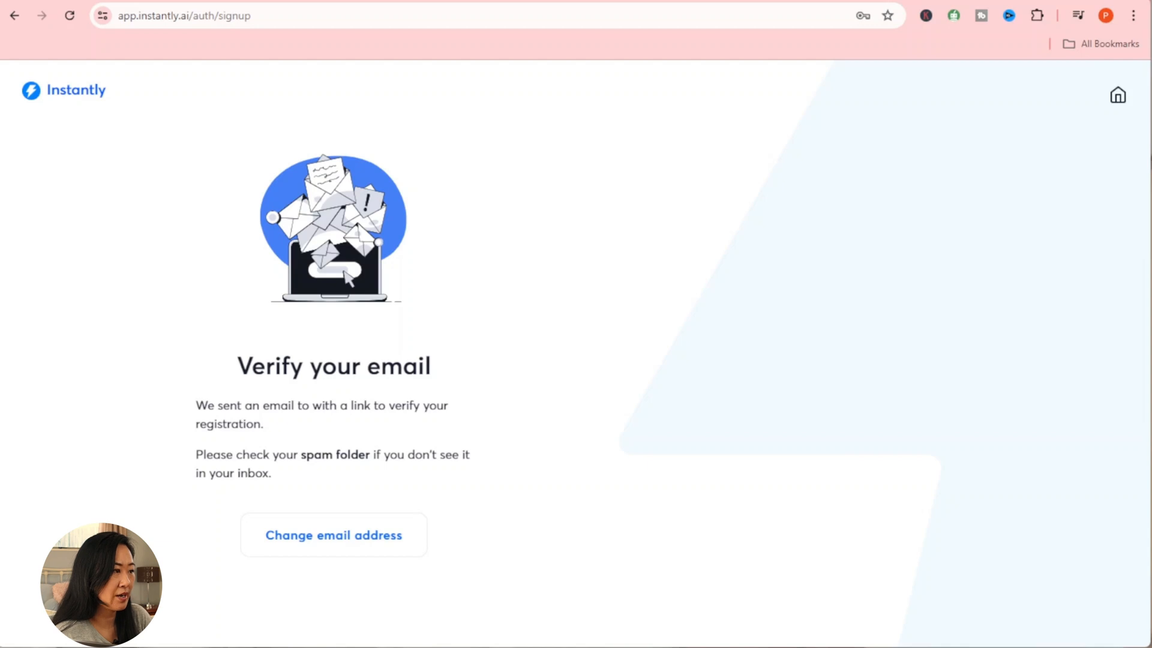
click(986, 0)
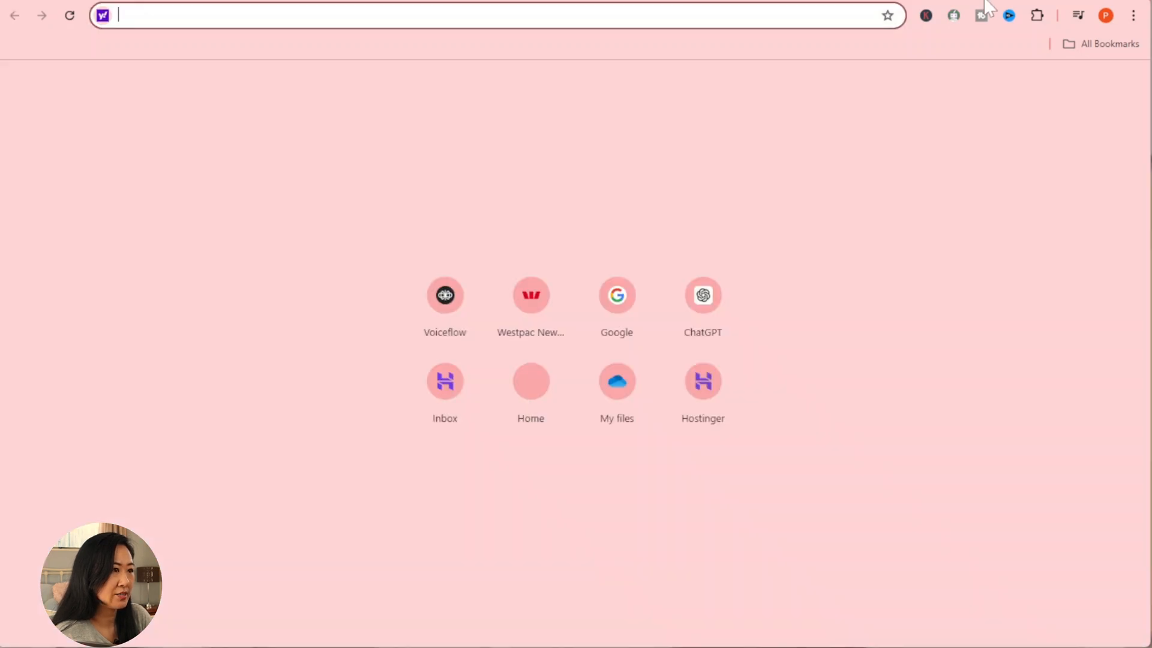
Step: Open gmail.com and confirm the address via the Welcome to Instantly email
text(g)
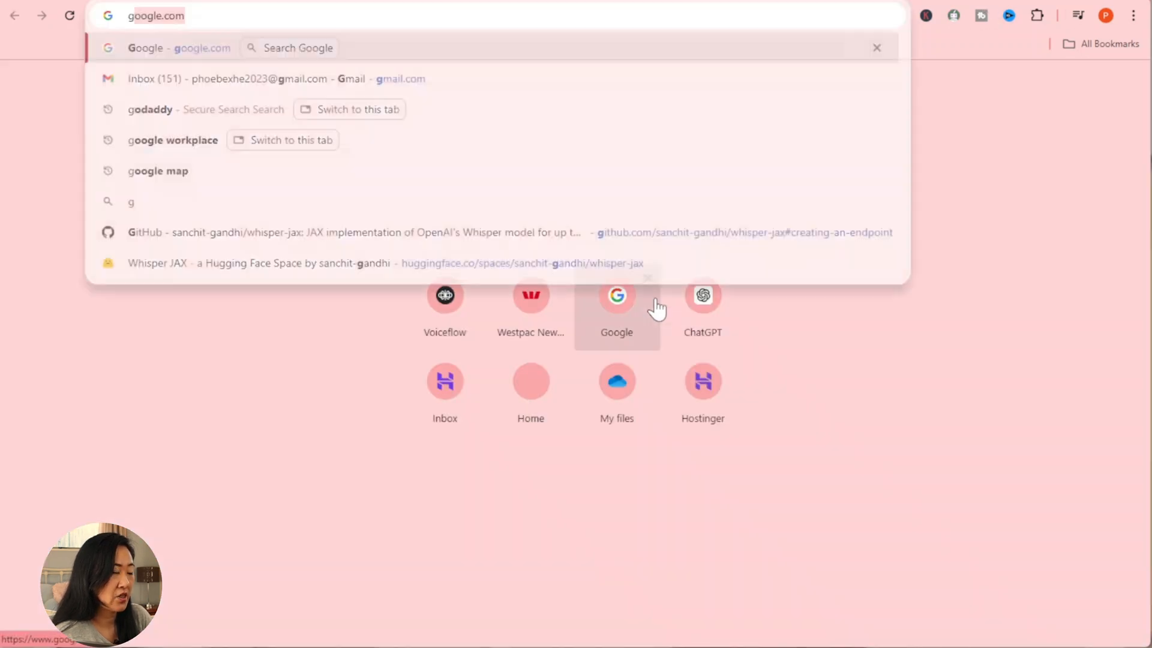
text(mail.co)
key(Return)
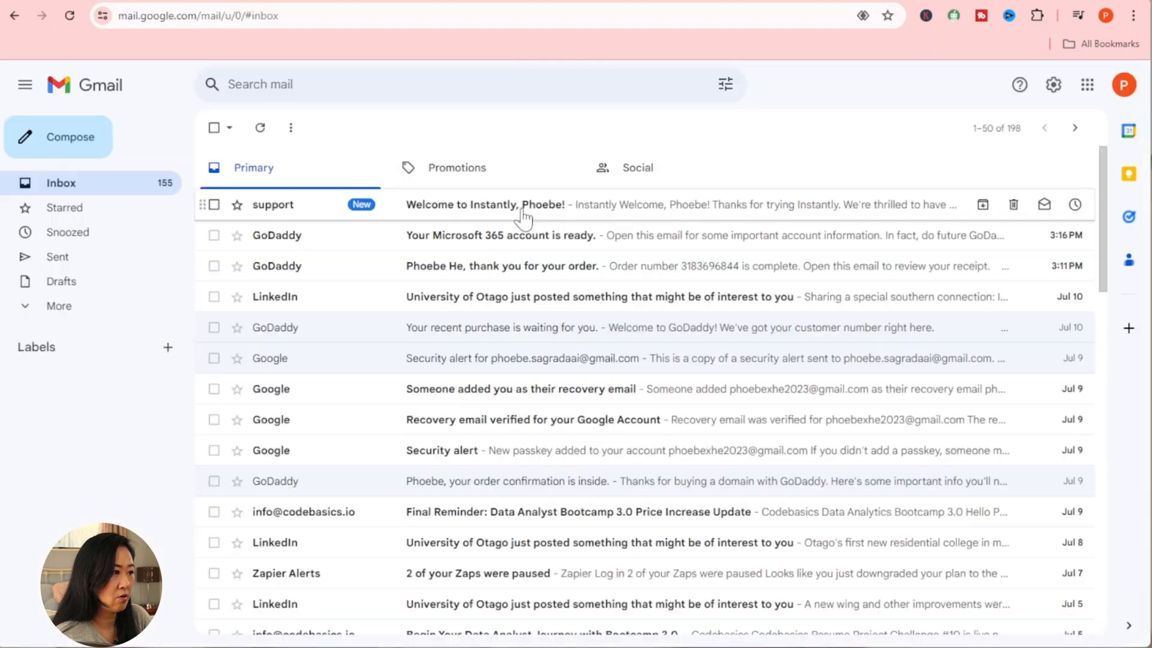
click(523, 216)
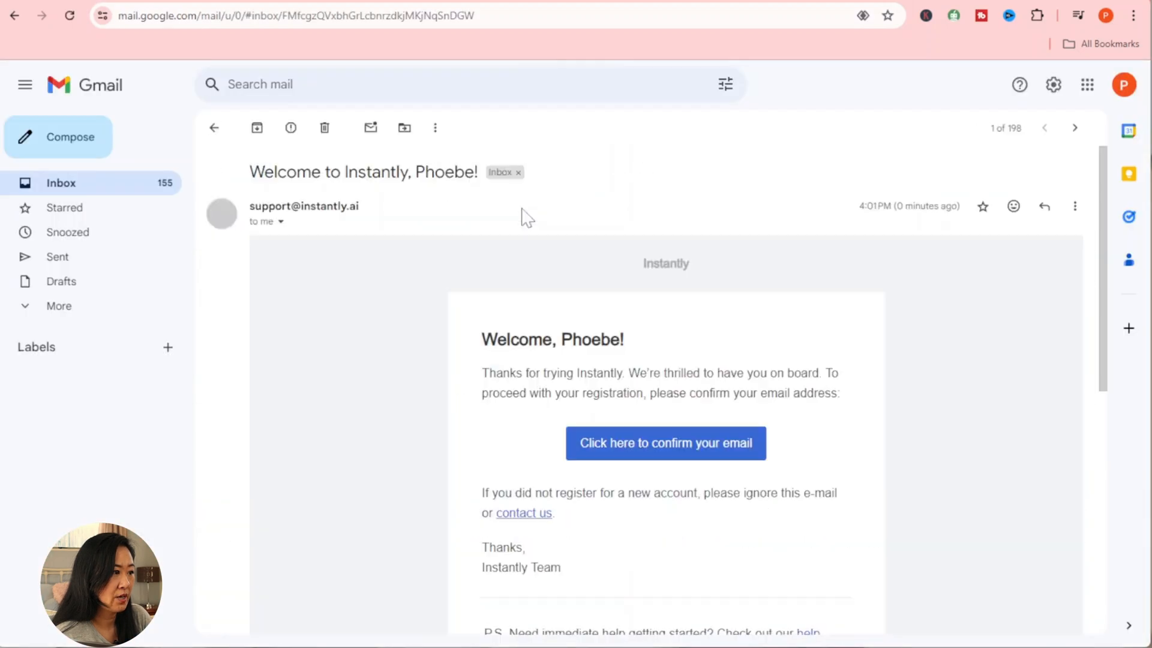
click(670, 455)
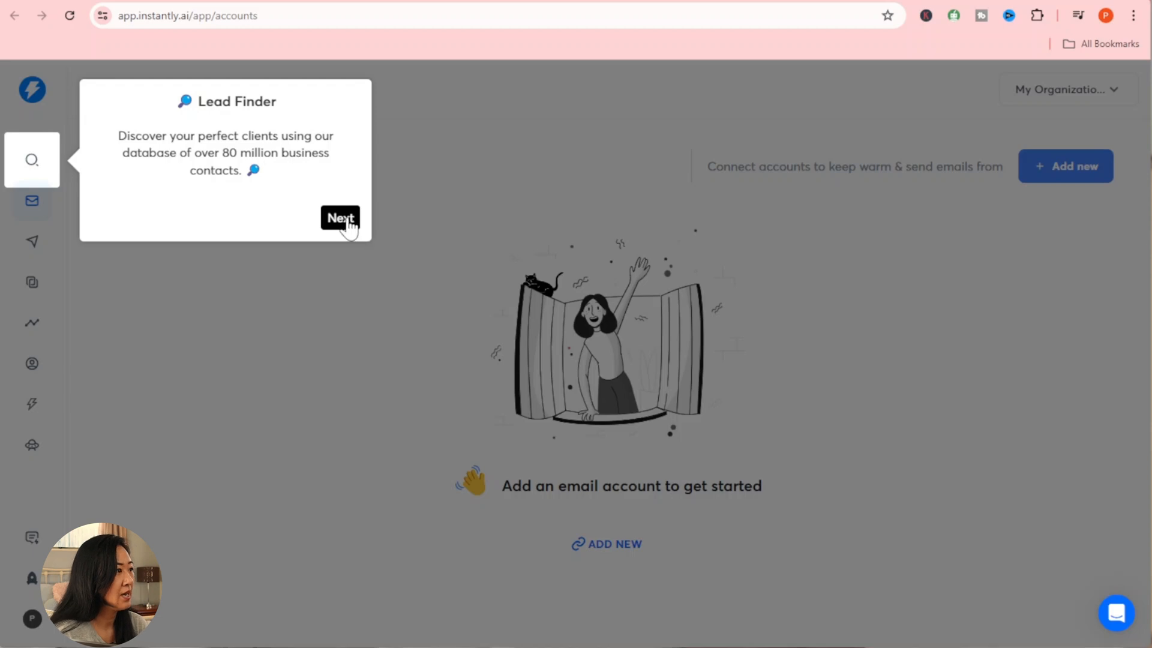
Step: Step through Instantly's welcome tour, from Accounts to Add an account, and dismiss it
click(340, 218)
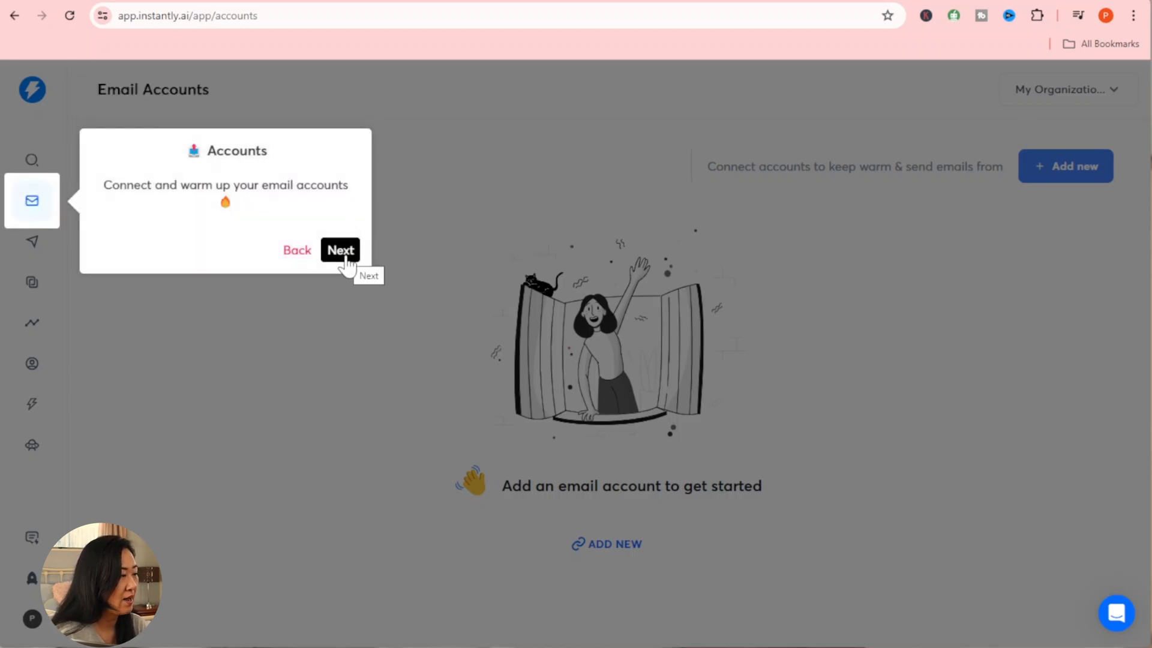
click(346, 256)
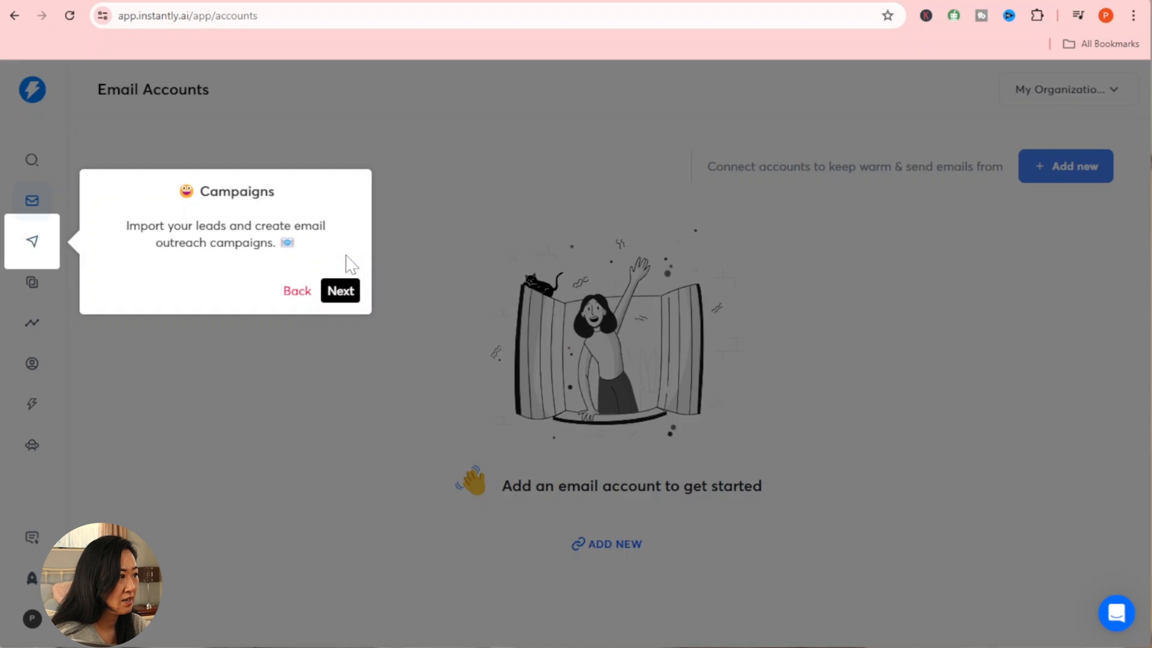
click(345, 290)
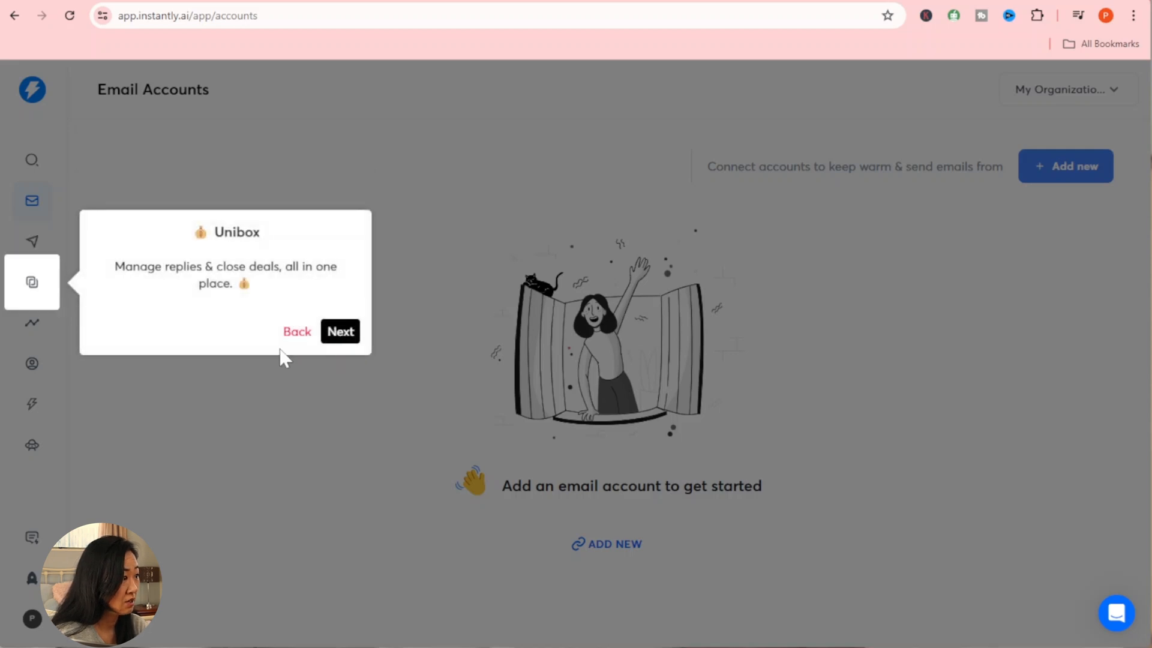
click(345, 334)
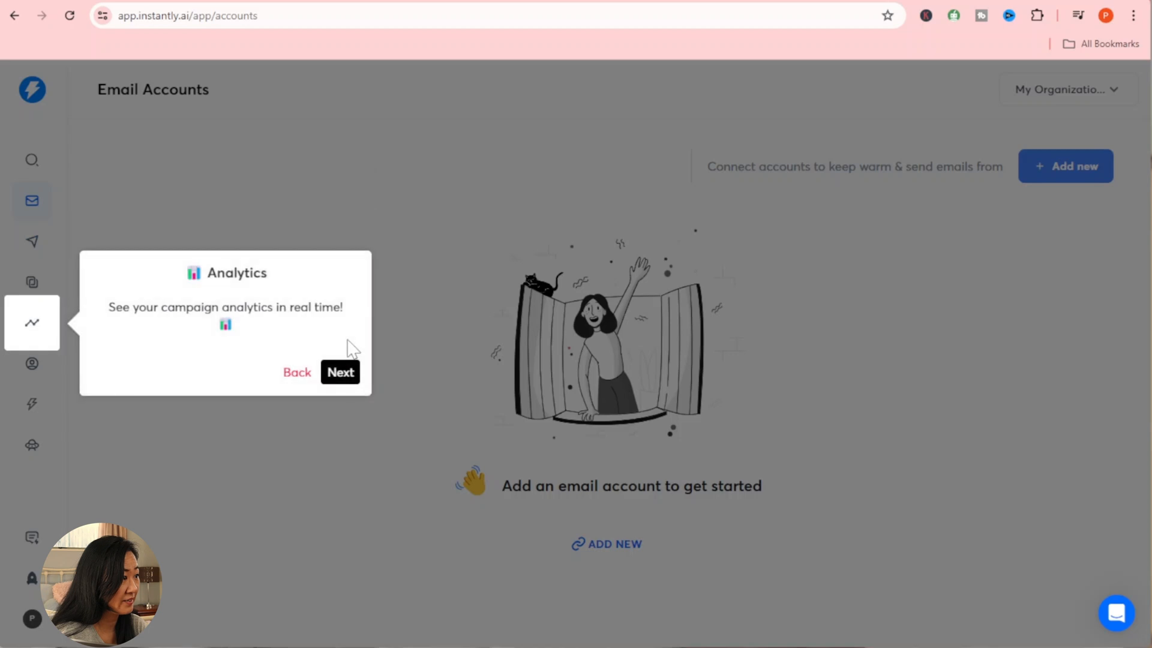
click(346, 378)
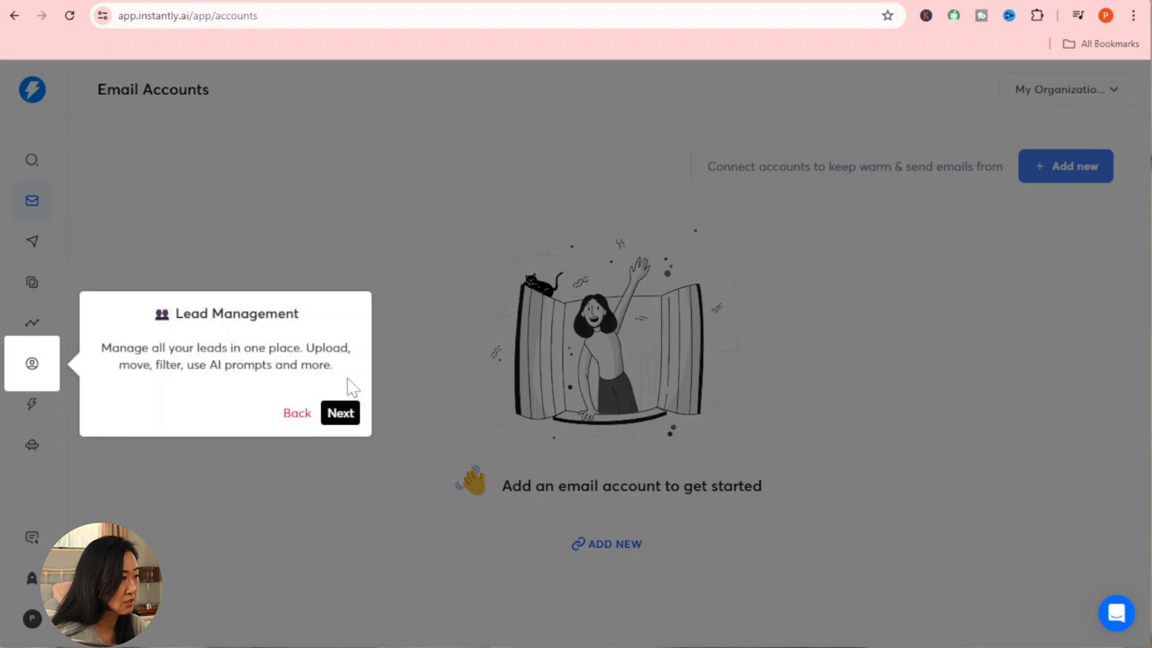
click(347, 415)
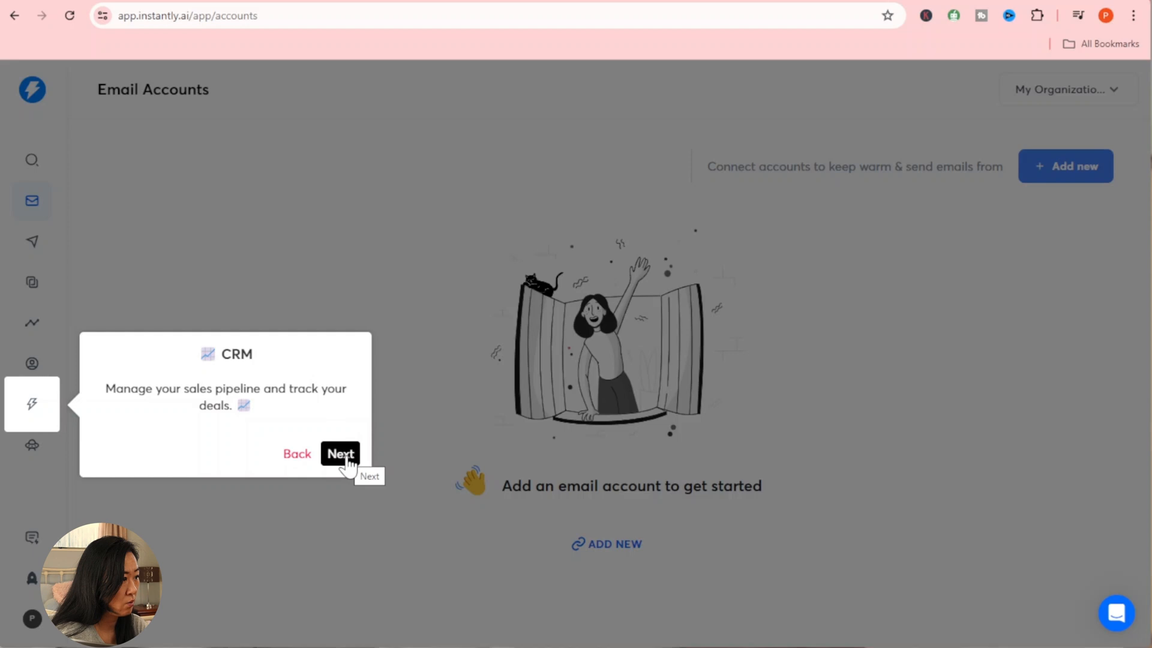
click(347, 456)
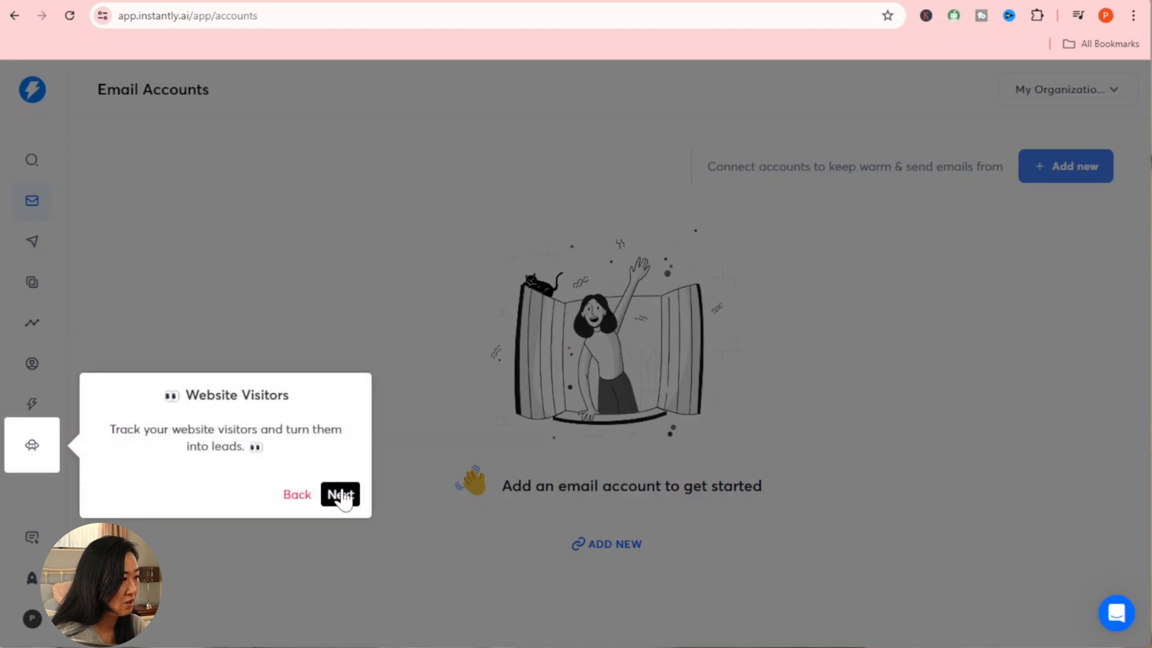
click(341, 494)
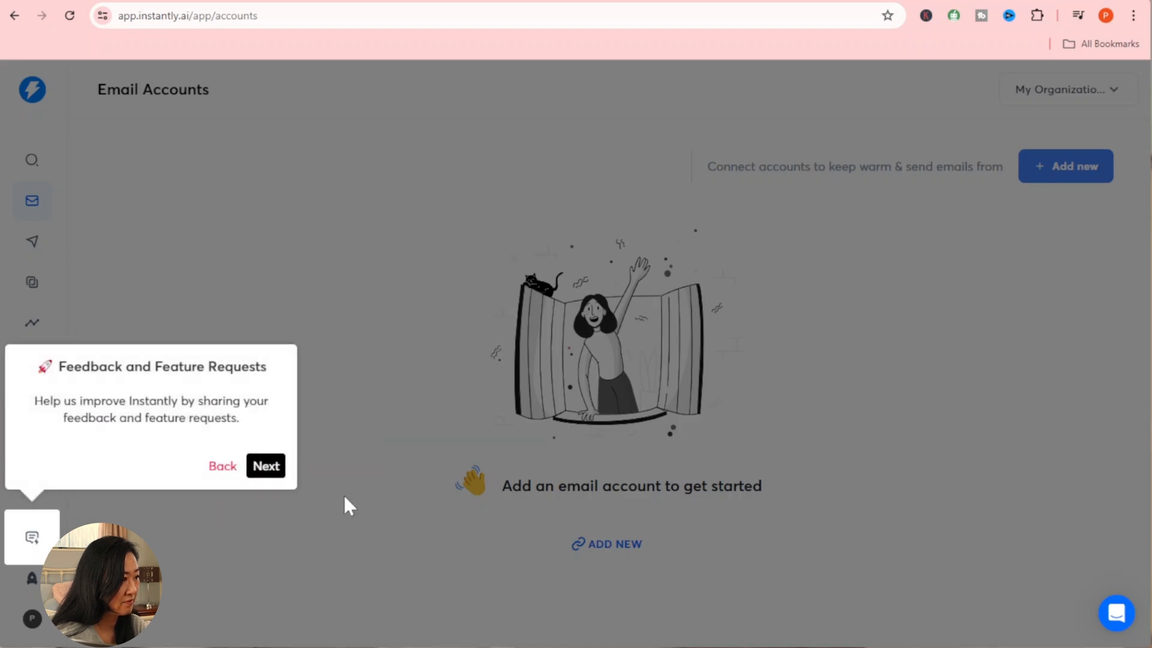
click(264, 469)
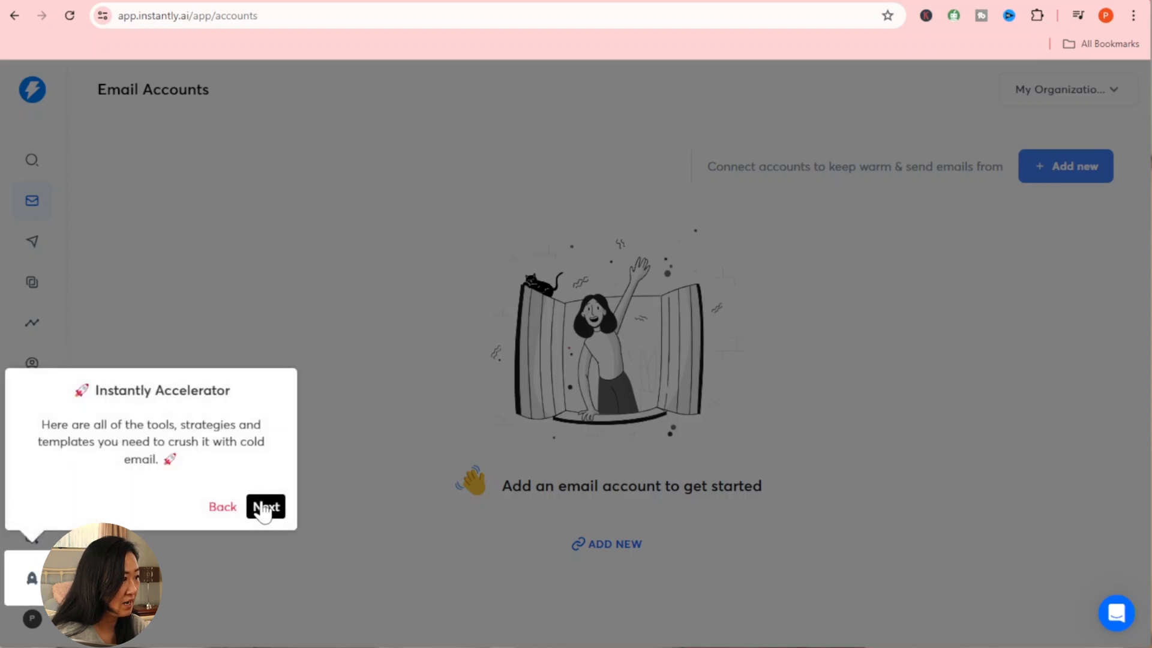
click(263, 507)
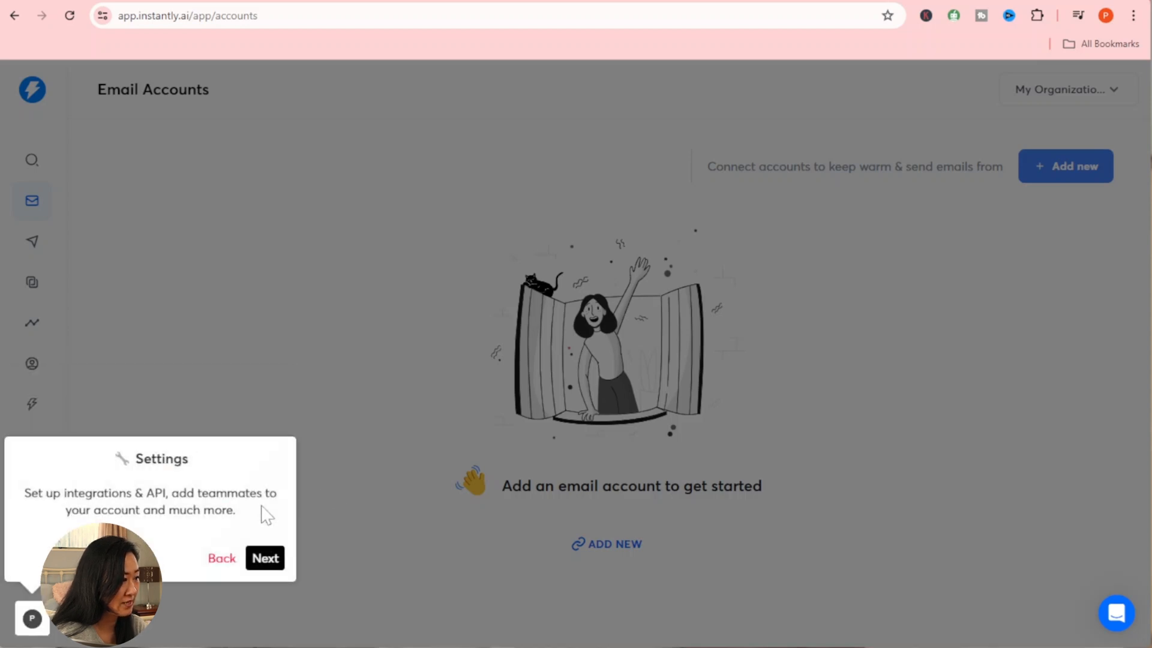
click(265, 559)
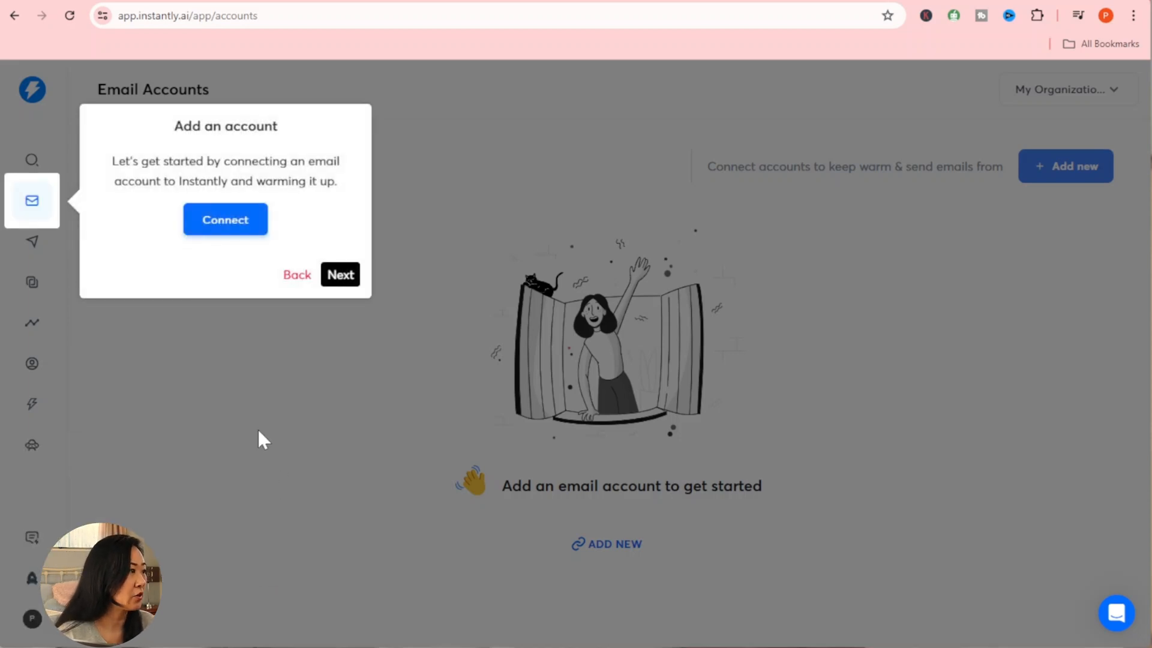
click(348, 279)
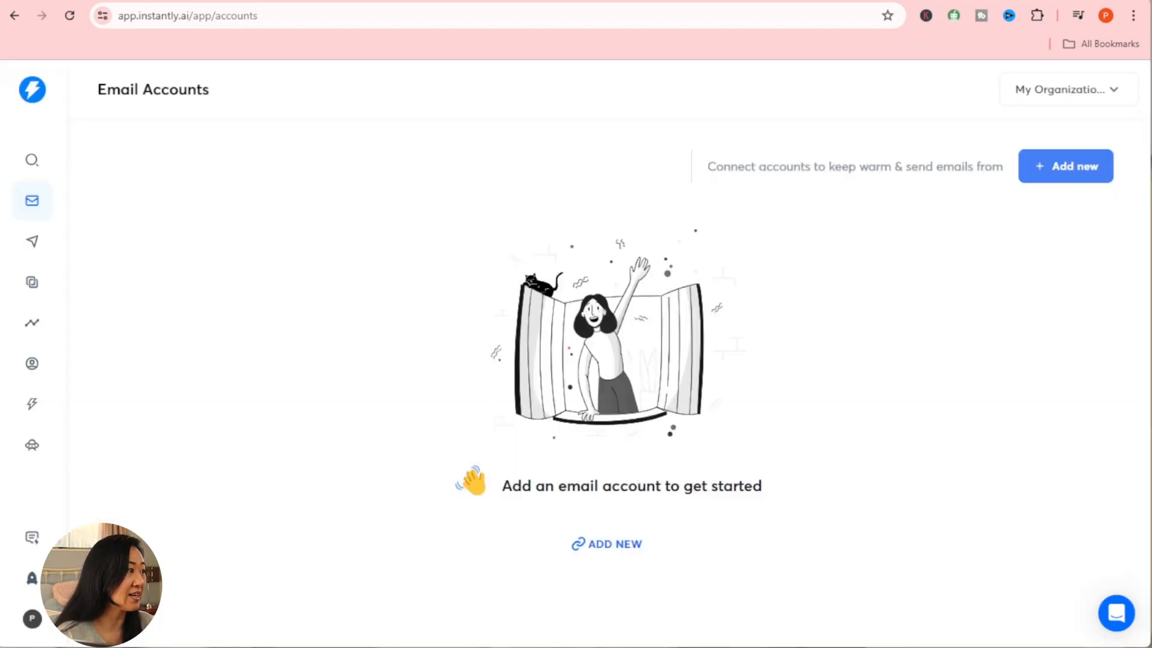
Step: Add a new Gmail / G-Suite account in Instantly and open Gmail's full settings
click(1080, 174)
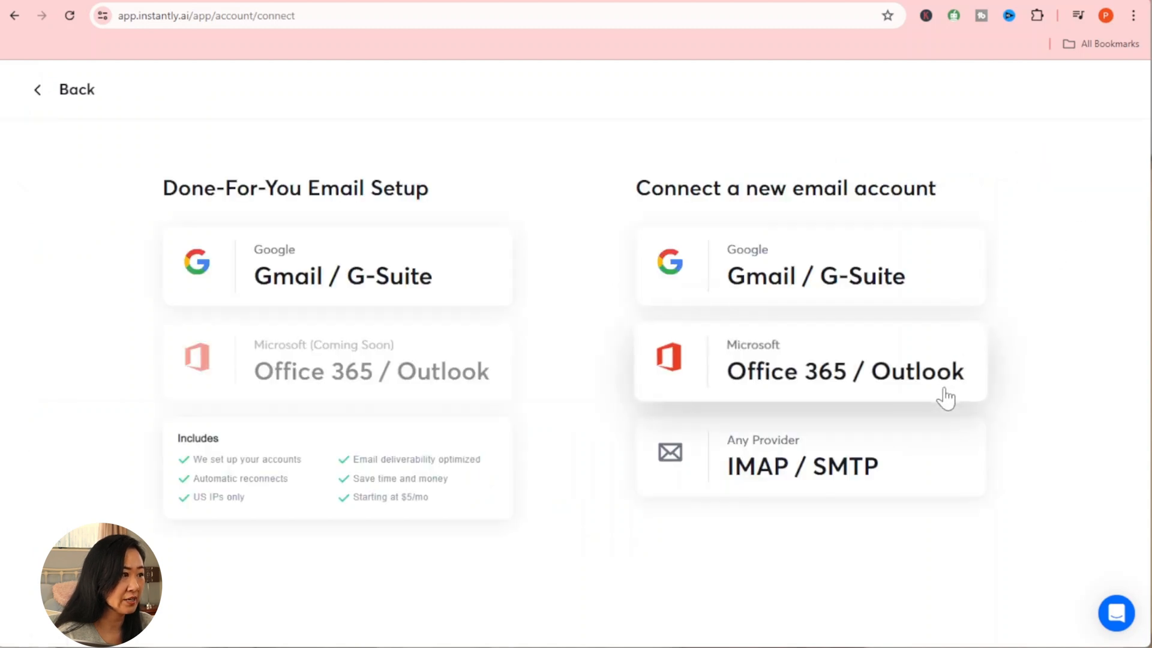
click(891, 287)
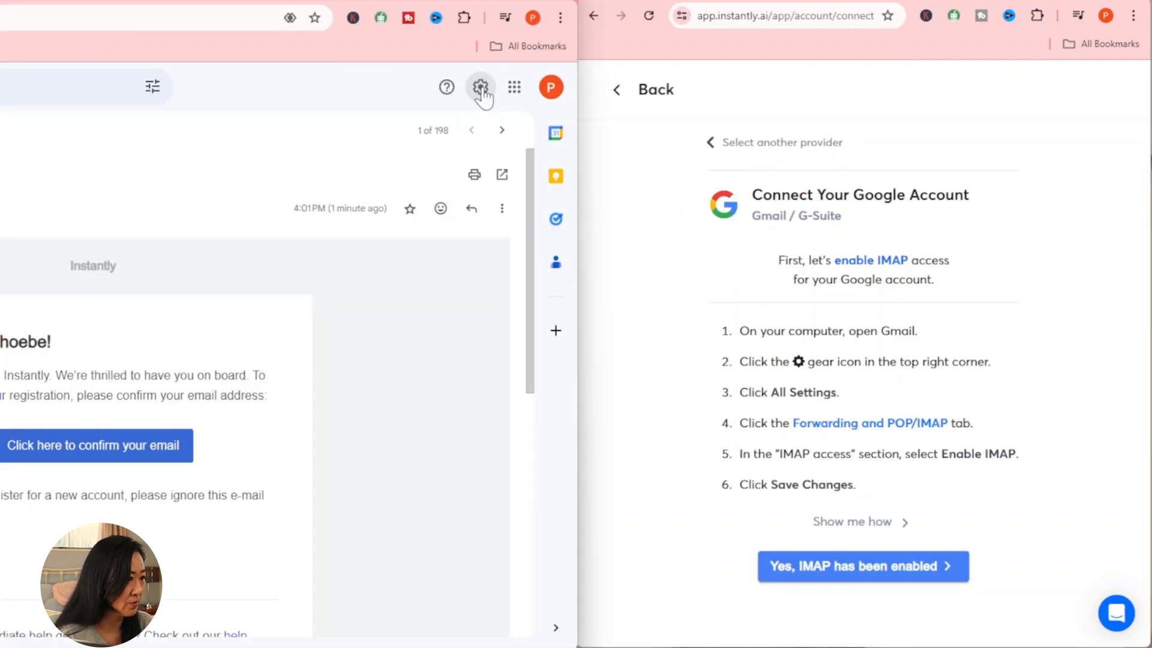
click(480, 88)
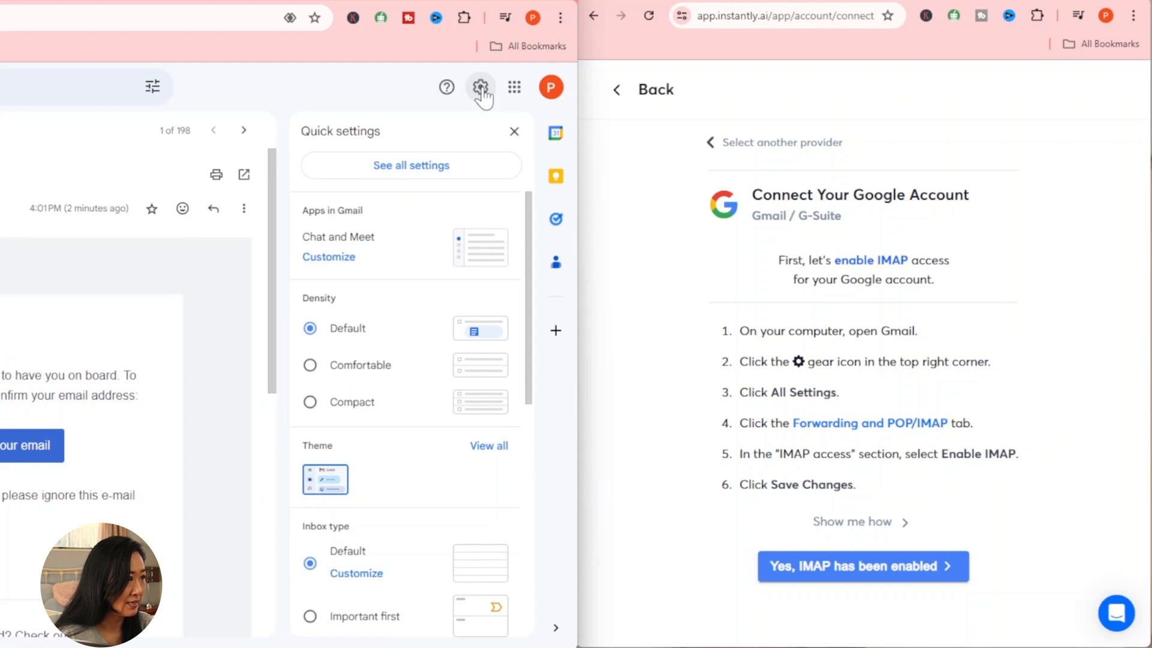
click(483, 178)
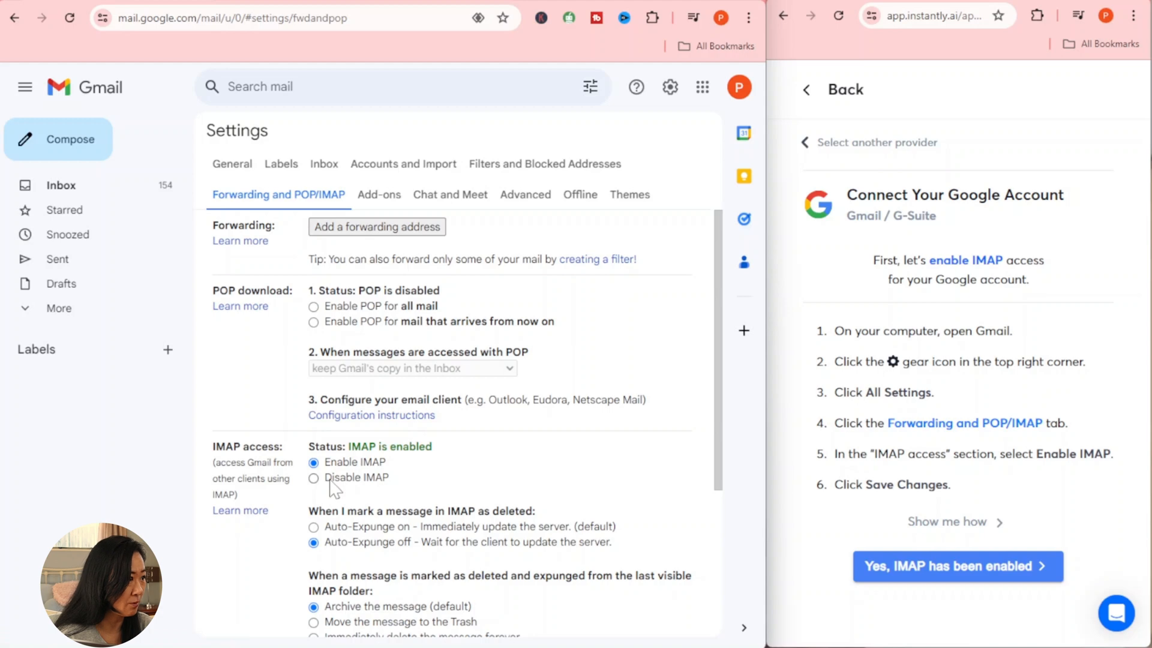
Step: Verify Enable IMAP is on in Gmail and confirm 'Yes, IMAP has been enabled' in Instantly
scroll(334, 489, down, 1)
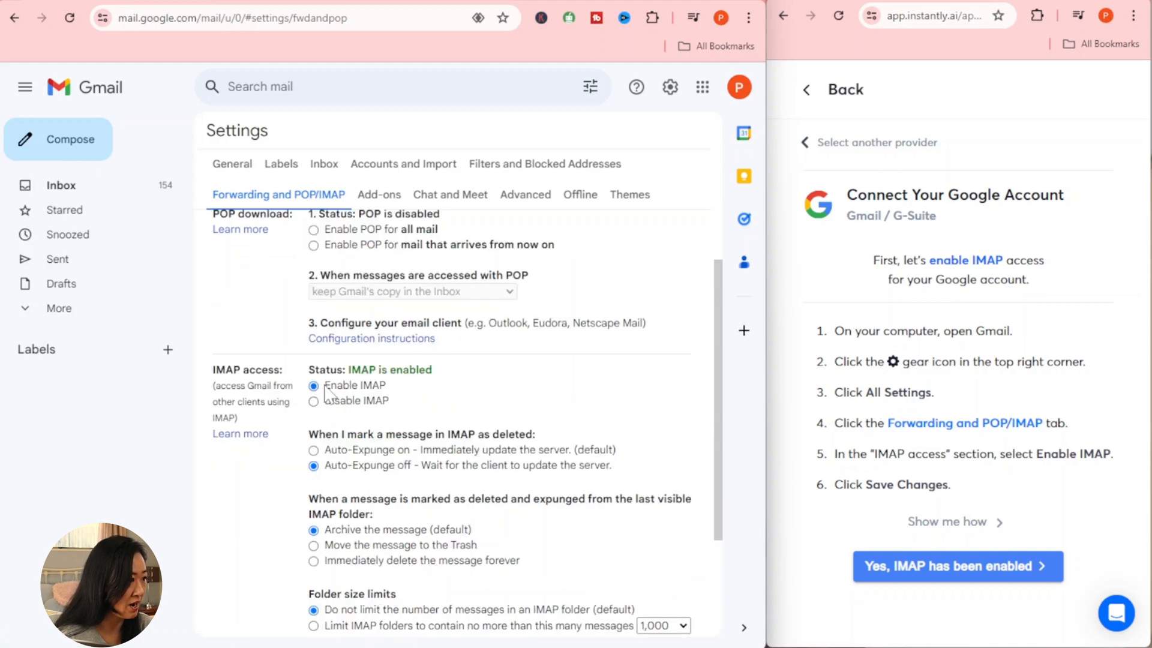
drag(324, 386, 415, 396)
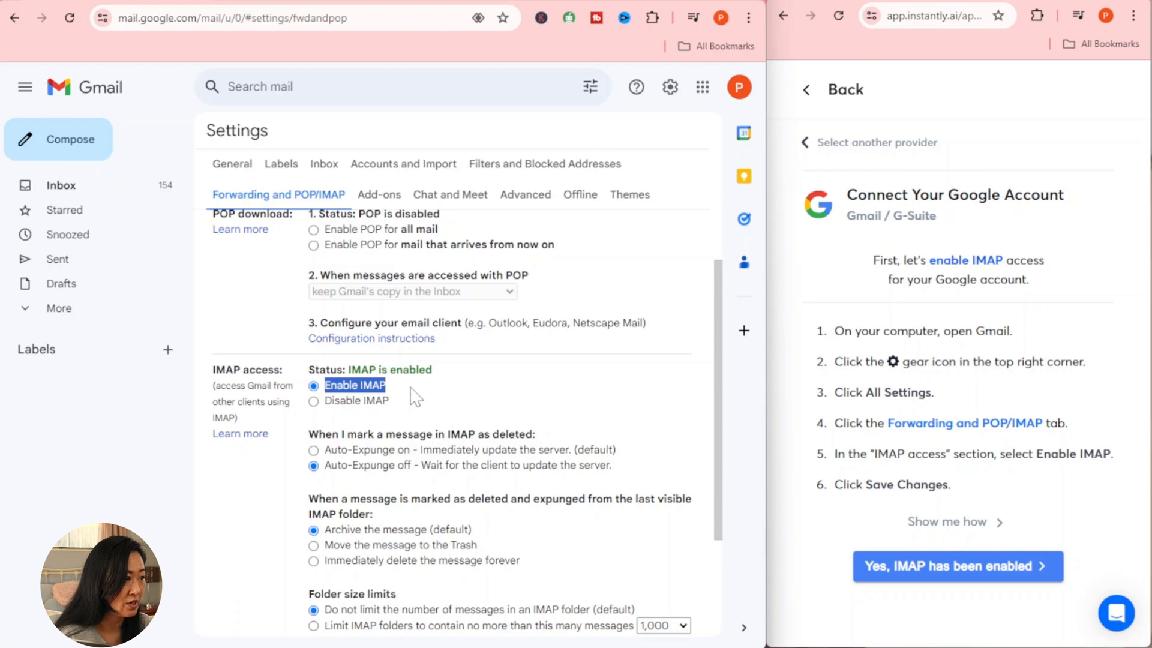
scroll(415, 397, down, 2)
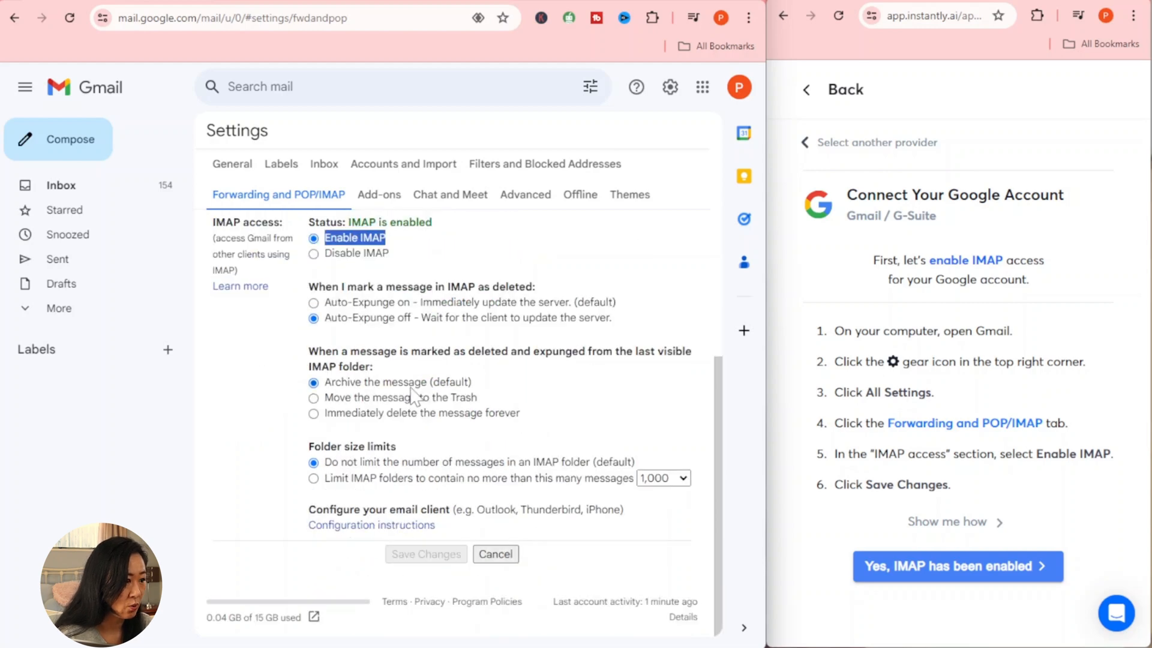
click(987, 574)
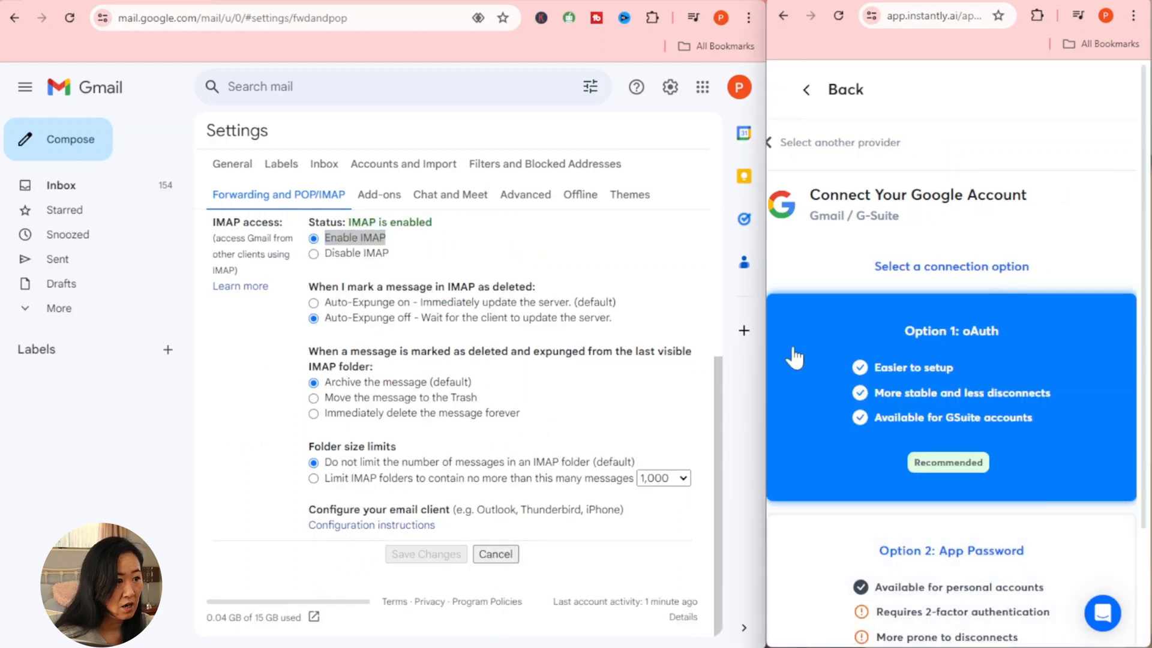
drag(769, 332, 7, 215)
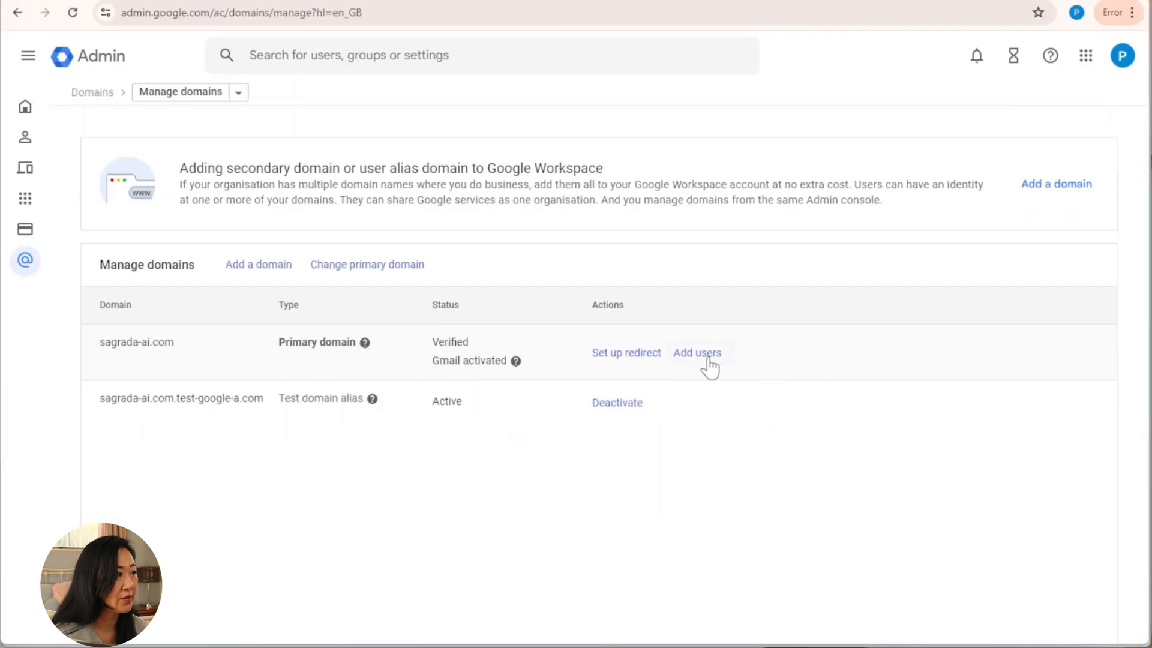
Step: Open the Add new user form from the sagrada-ai.com row in Manage domains
click(710, 359)
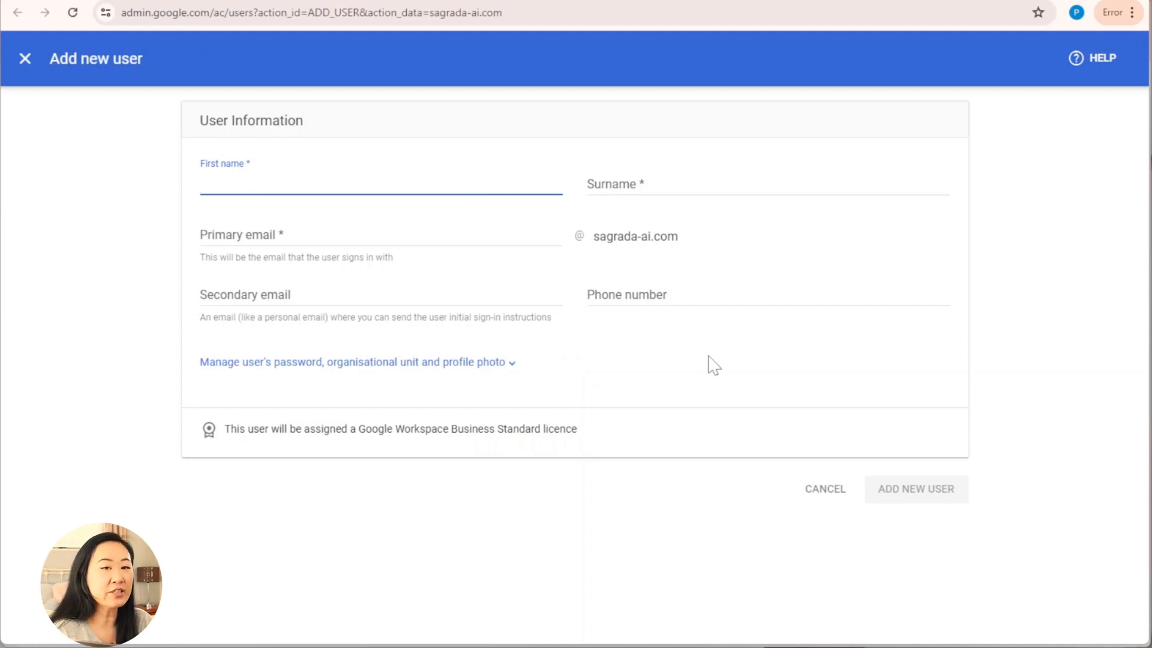
Step: Enter the new user's first name and surname in the Add new user form
click(315, 180)
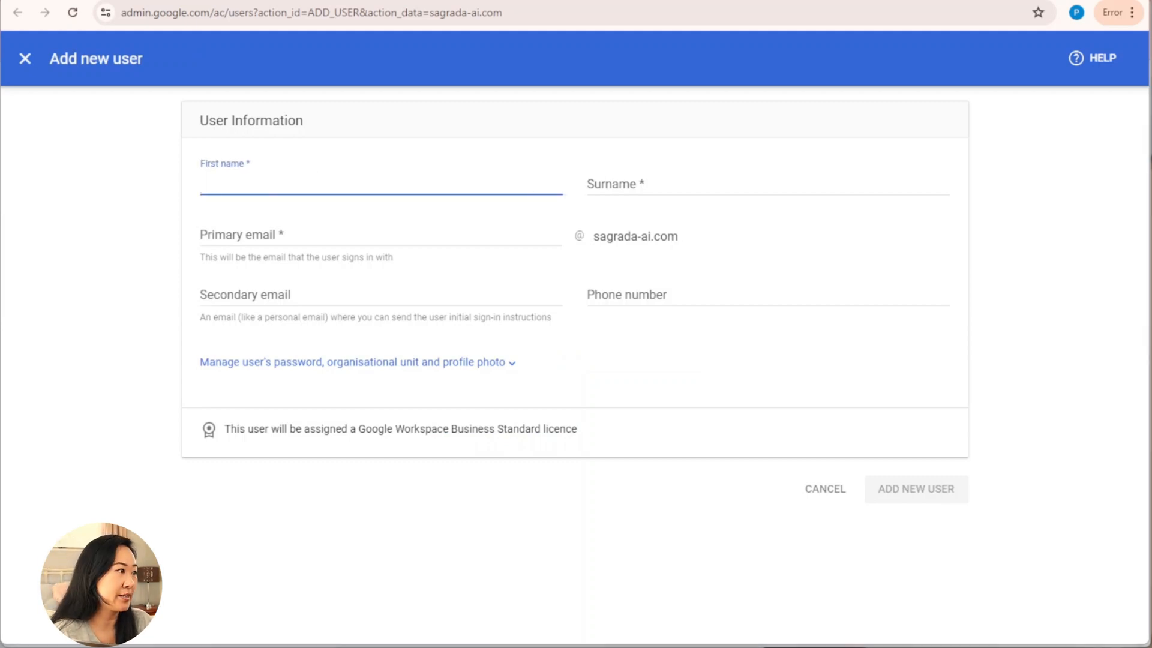
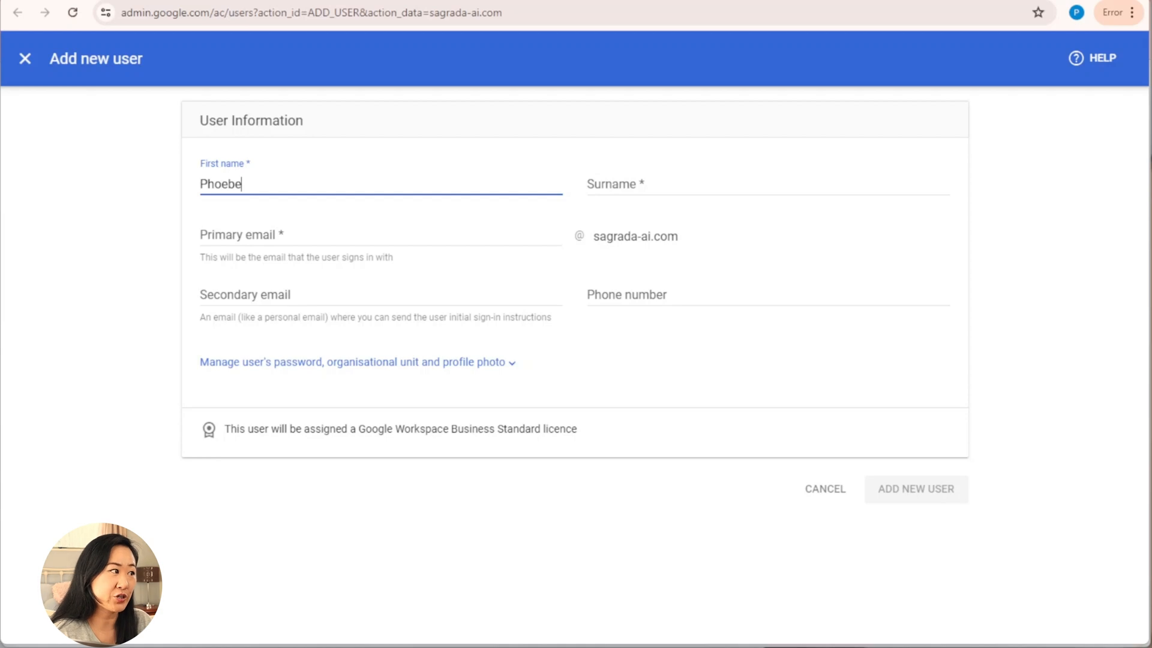
key(Tab)
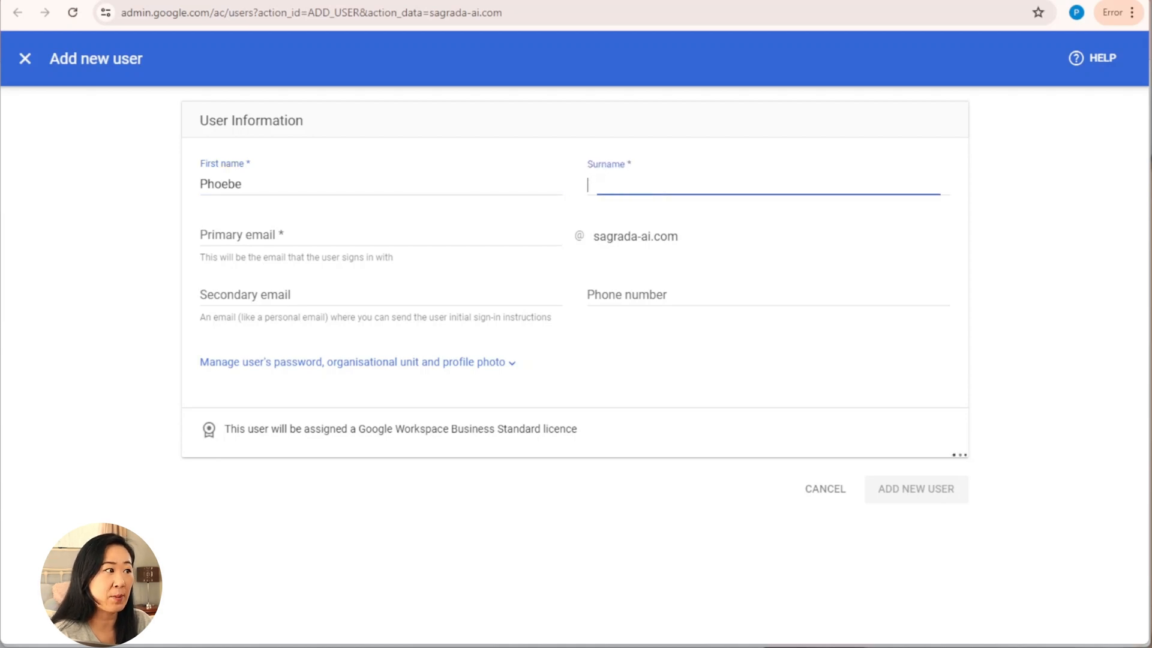
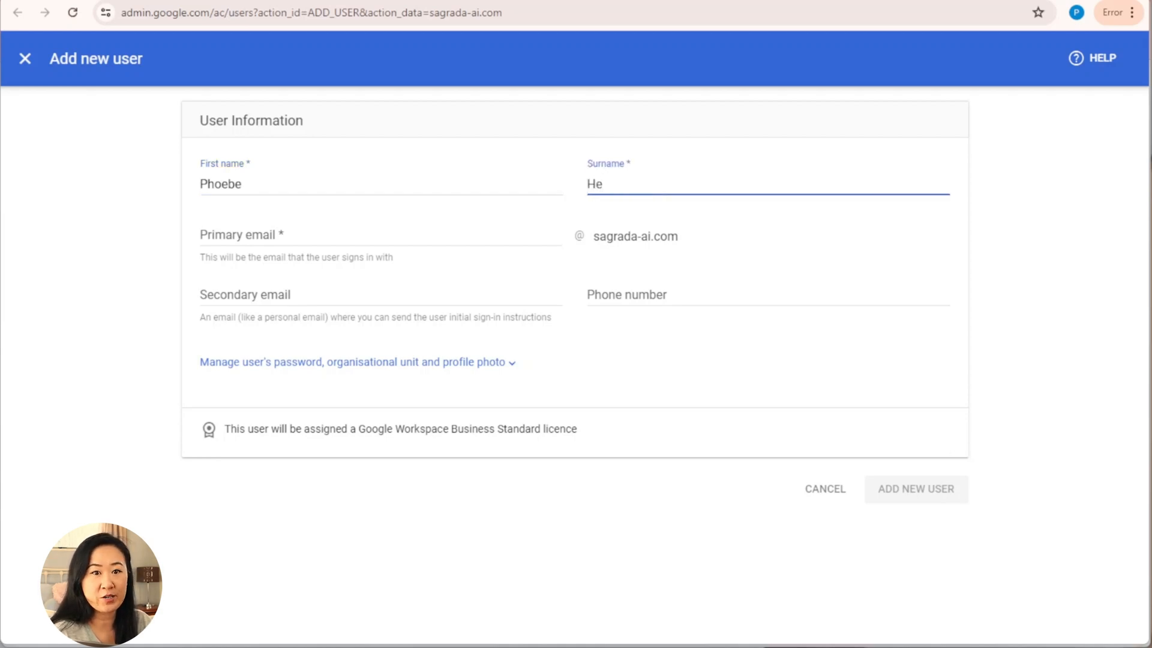
key(Tab)
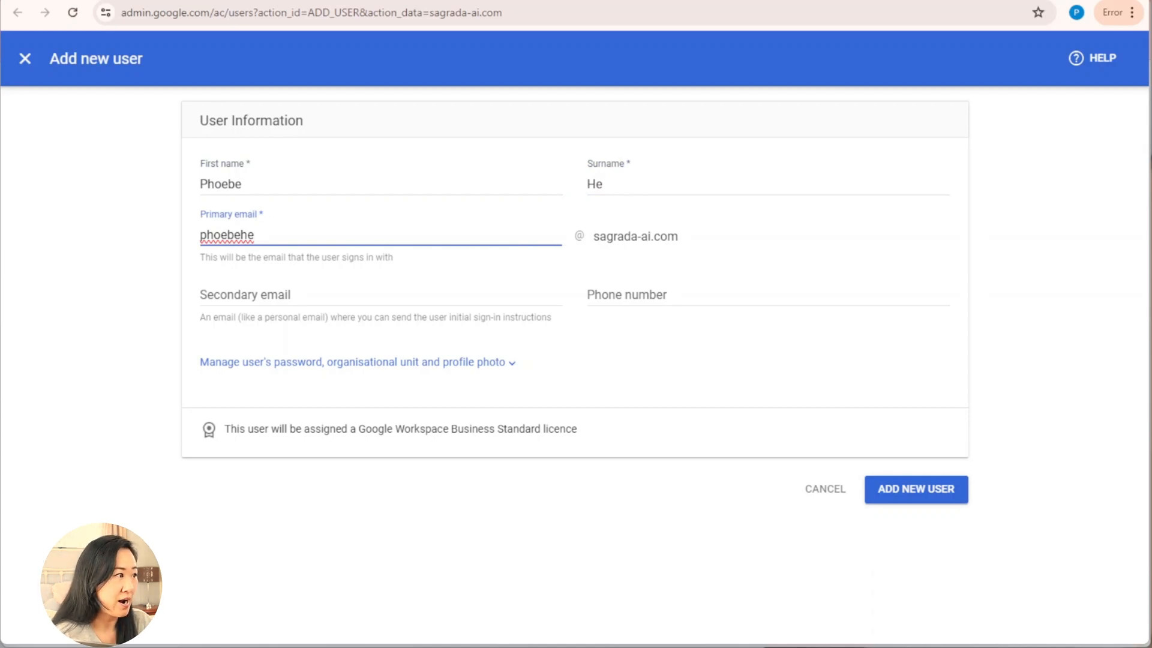
click(607, 176)
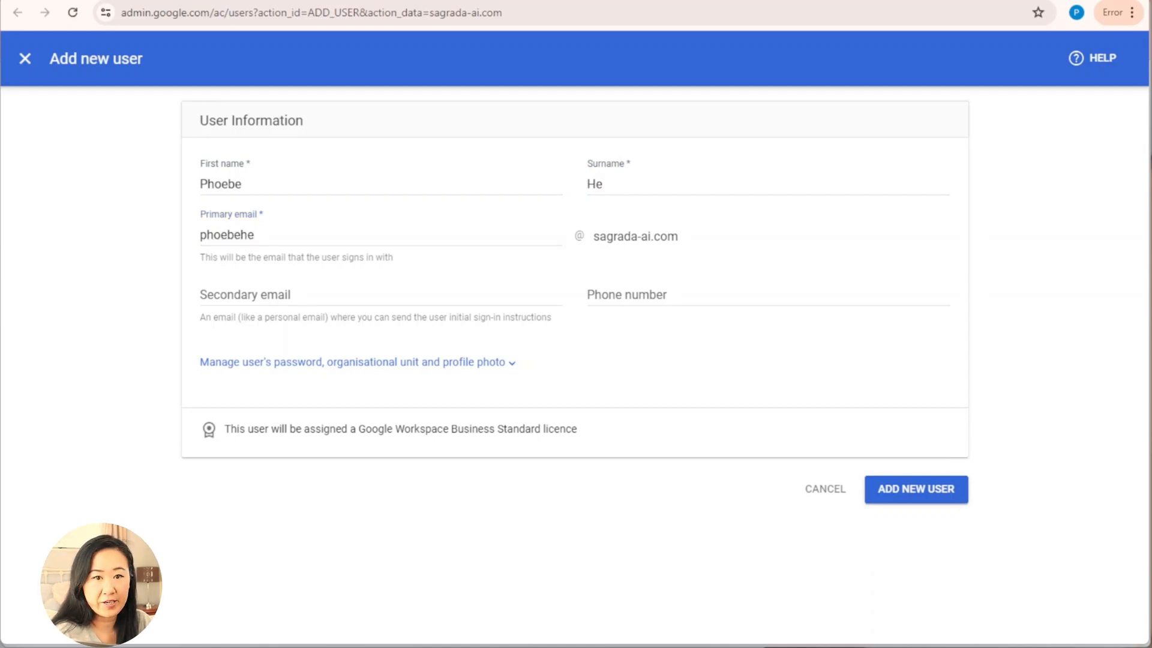
Step: Add the middle initial X to the first name and username, then create the user
click(312, 184)
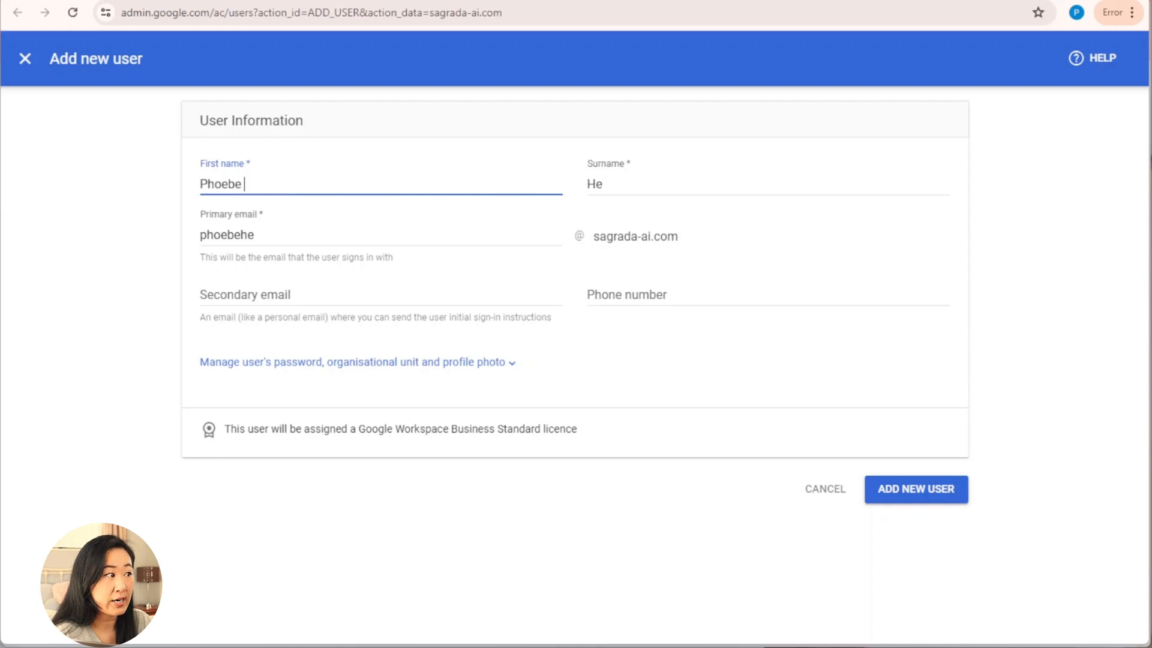
text(X)
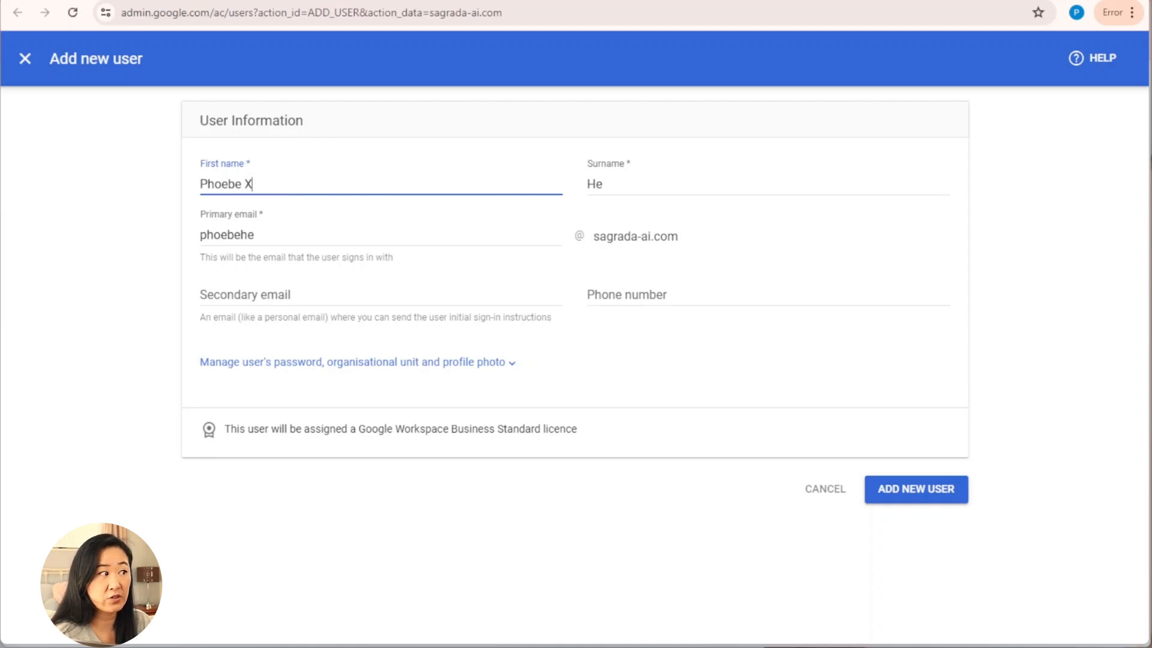
click(242, 234)
text(x)
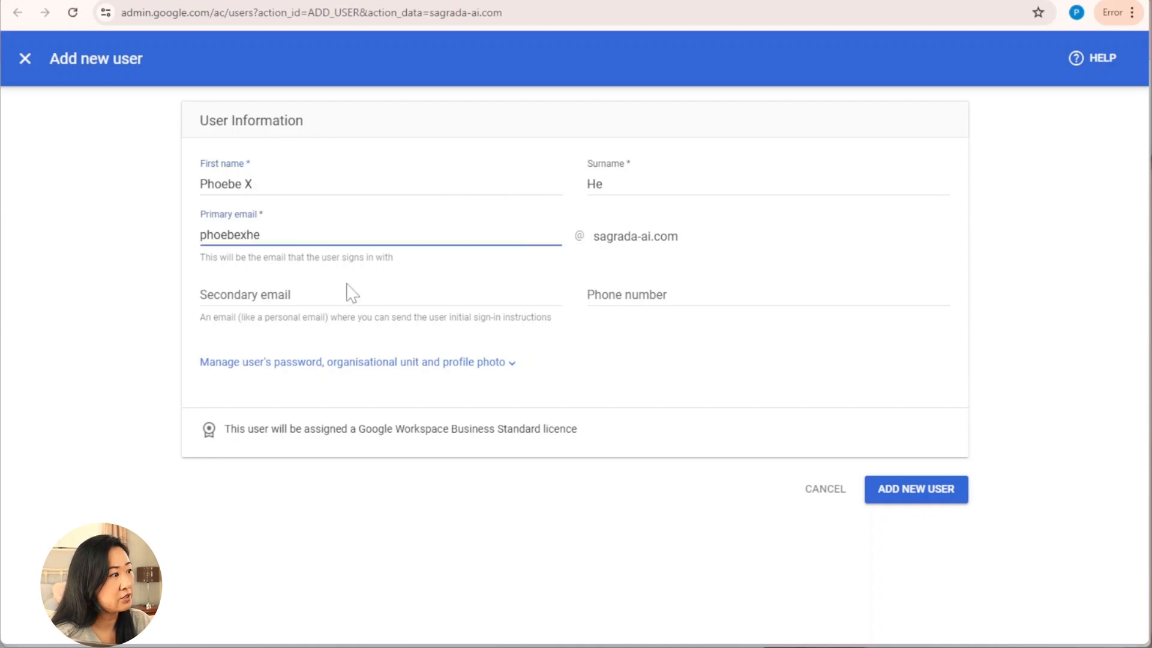
click(1078, 265)
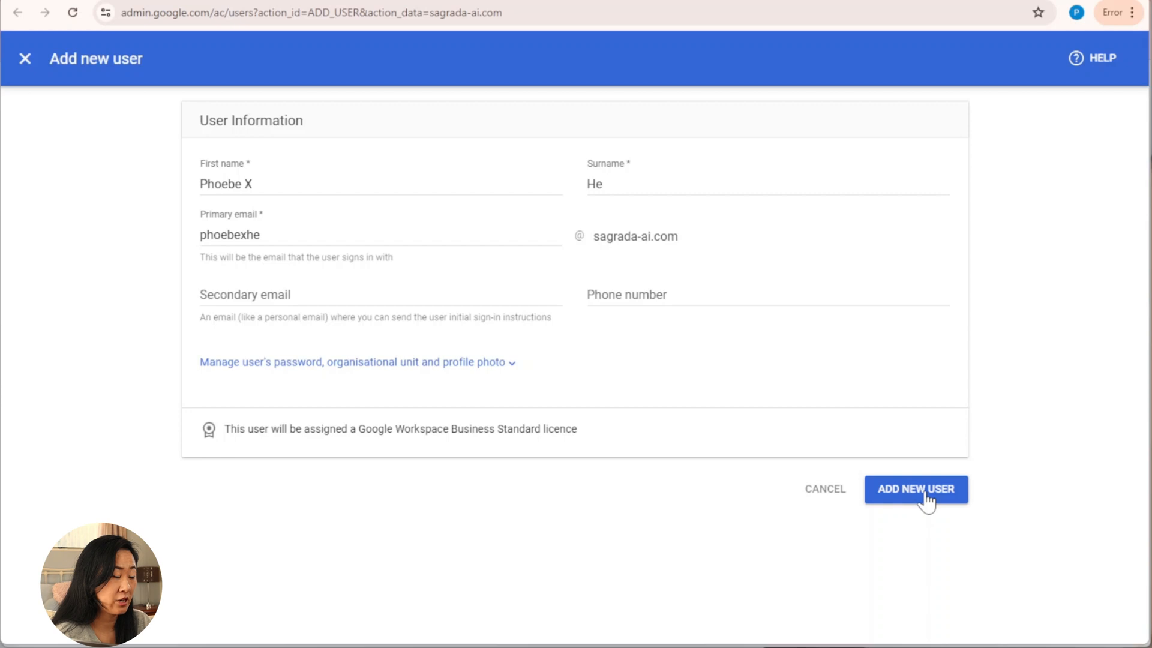
click(927, 500)
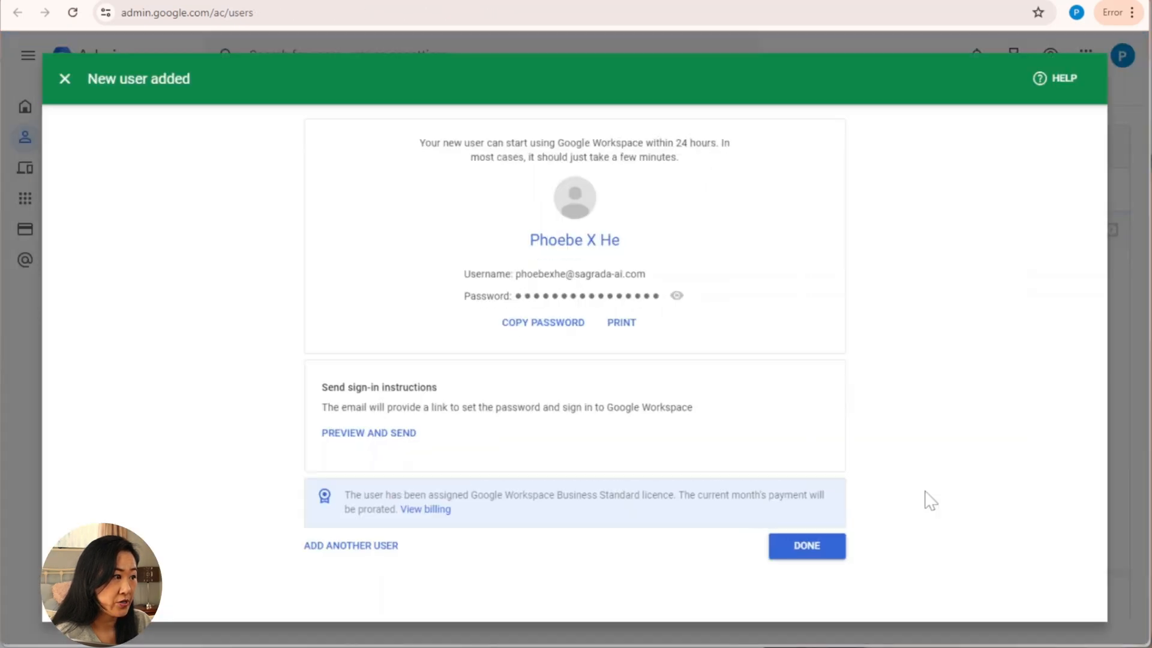
Step: Copy the new user's temporary password, close the confirmation, and maximize the Sign in to Chrome window
click(684, 293)
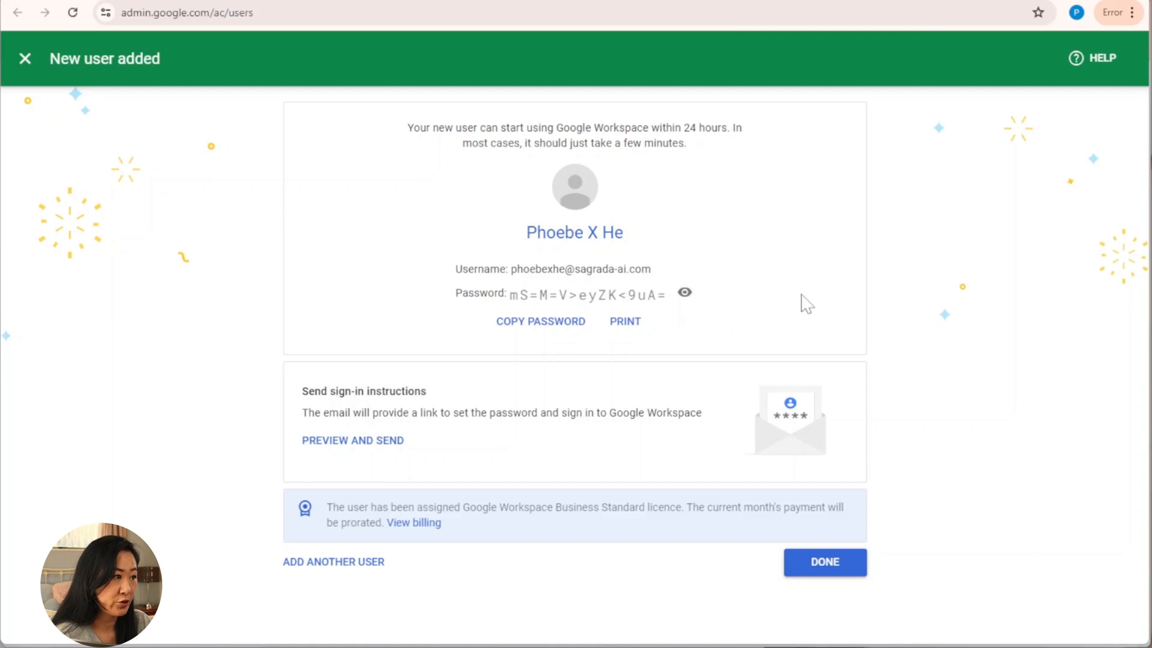
click(544, 329)
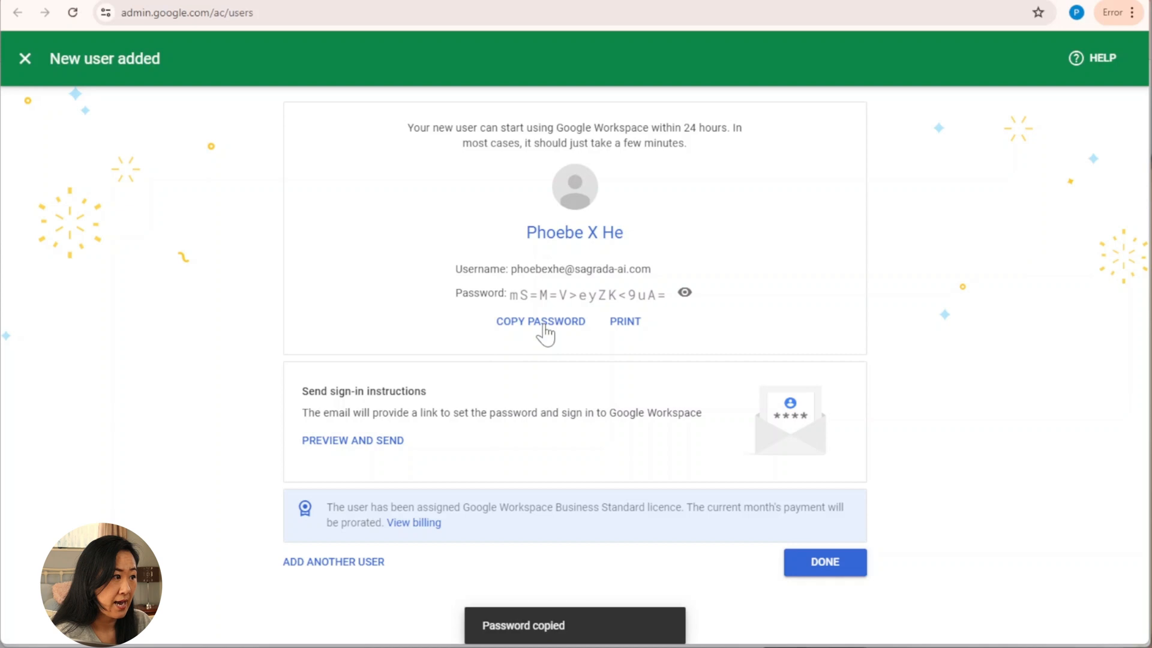
click(831, 580)
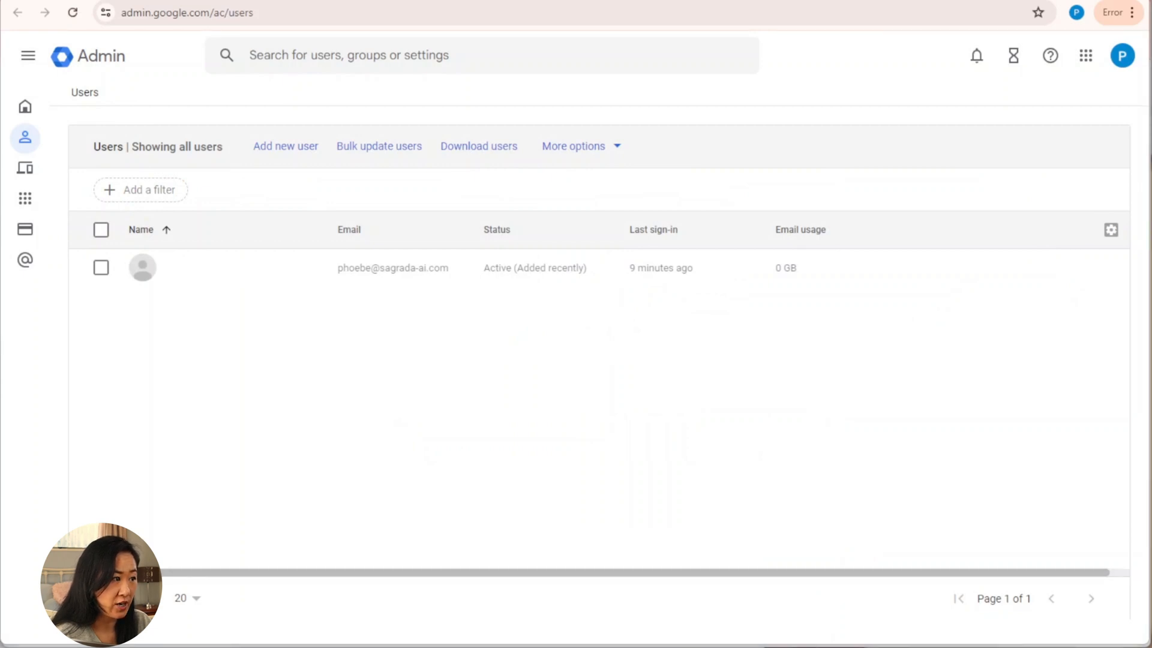
drag(648, 174, 744, 0)
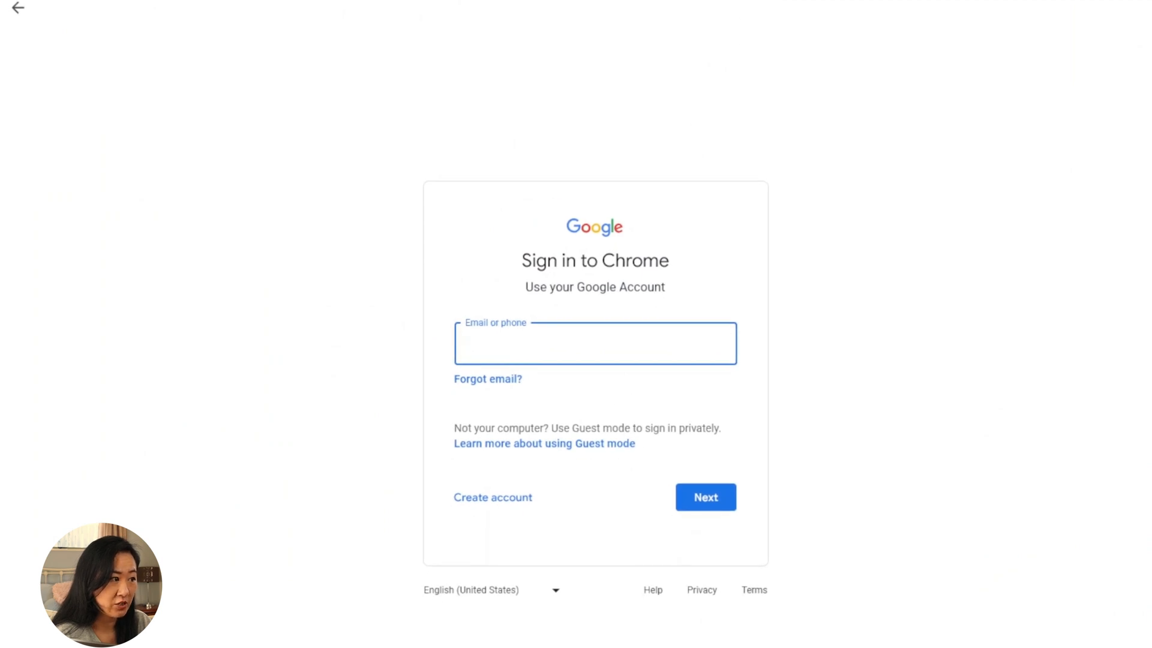
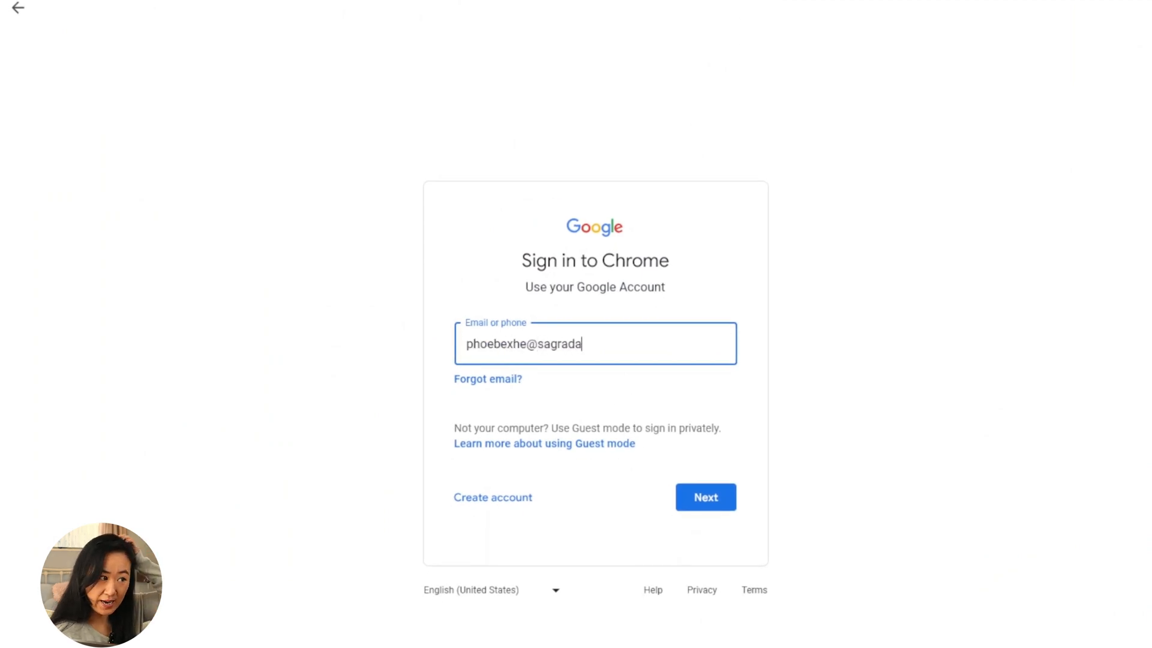
Step: Sign in with the new user's sagrada-ai.com email and paste the temporary password with Show password ticked
click(718, 504)
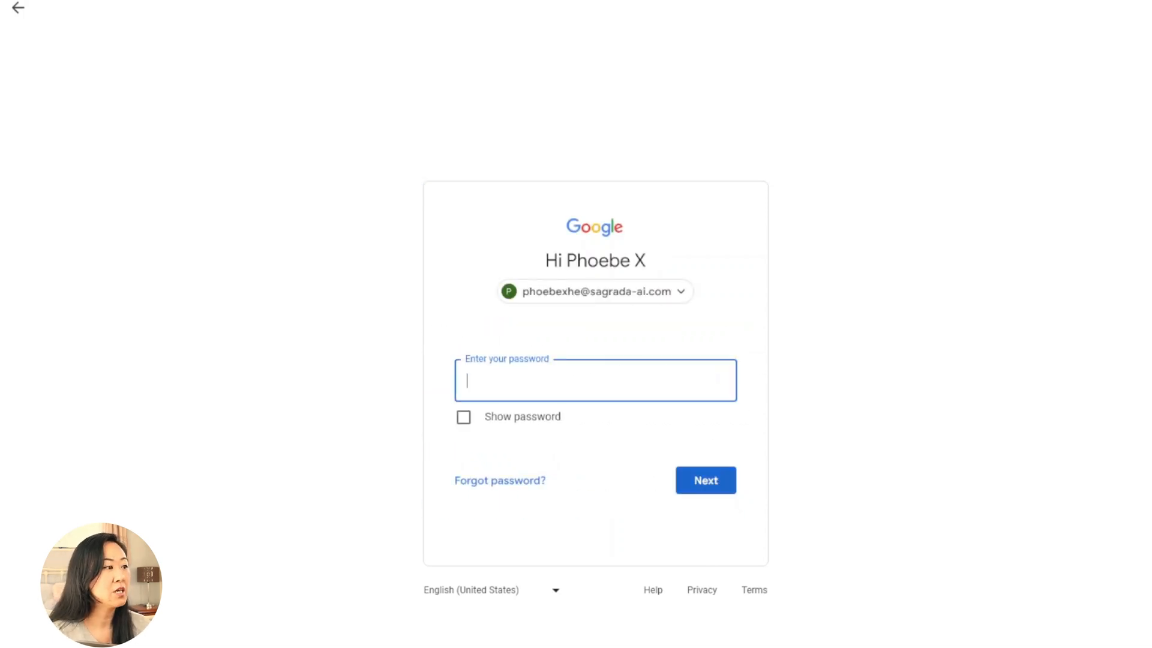
click(464, 417)
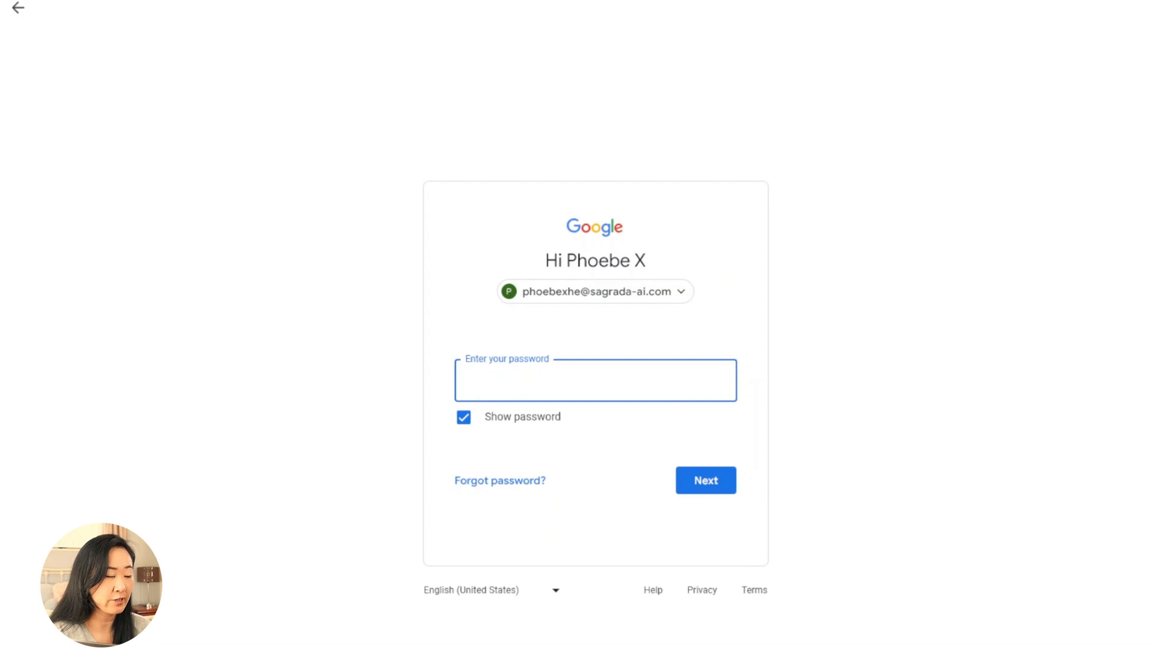
key(ctrl+v)
Step: Submit the temporary password, accept the account terms, and set and confirm a new permanent password
click(713, 485)
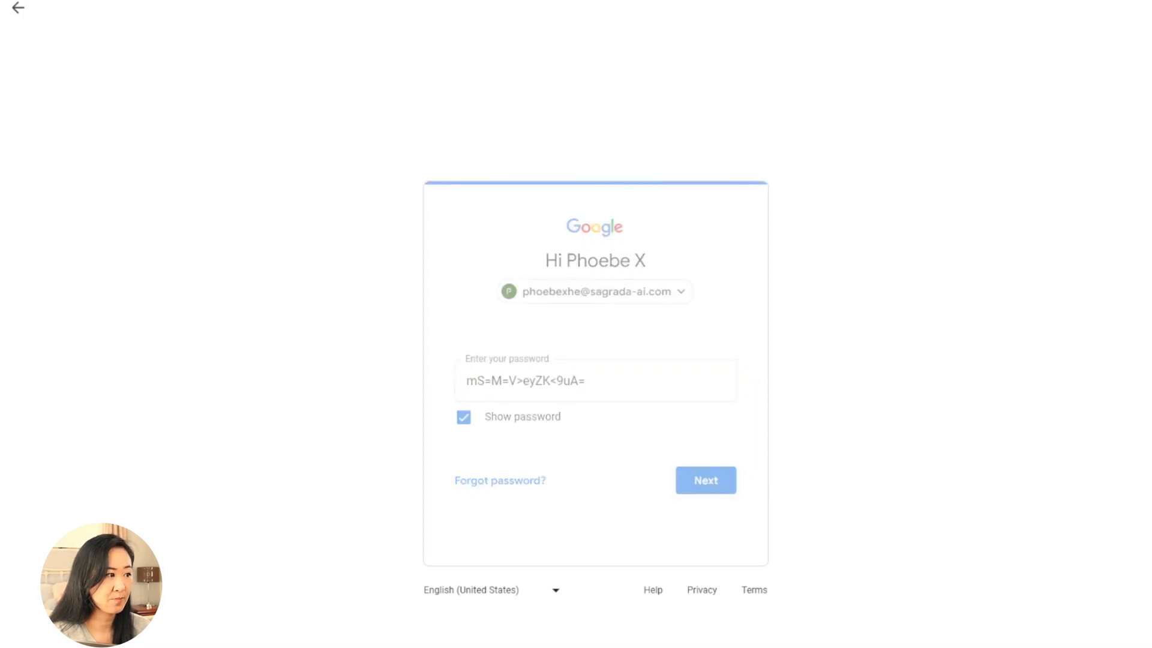
scroll(766, 437, down, 3)
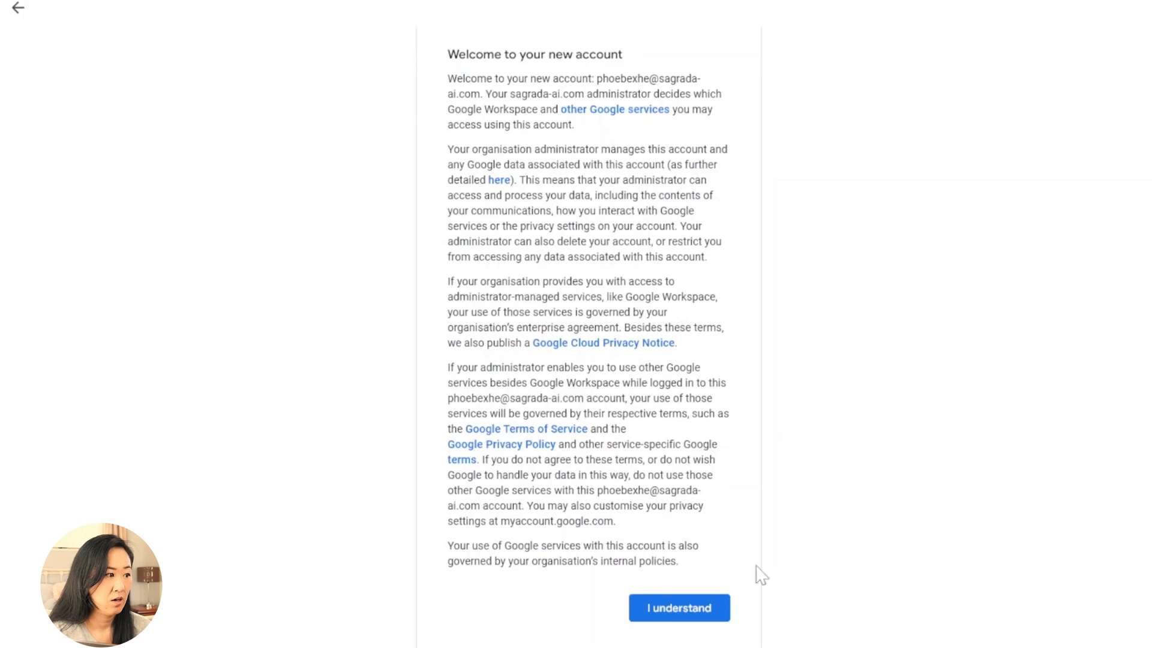
click(694, 615)
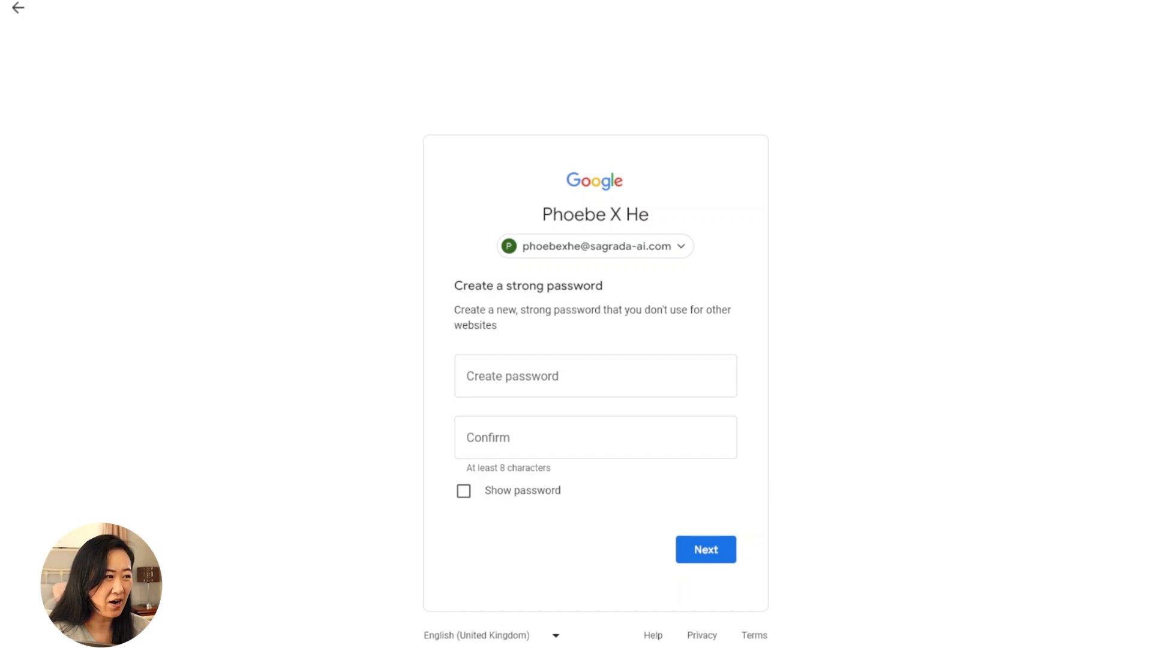
click(539, 376)
text(•••••••••••)
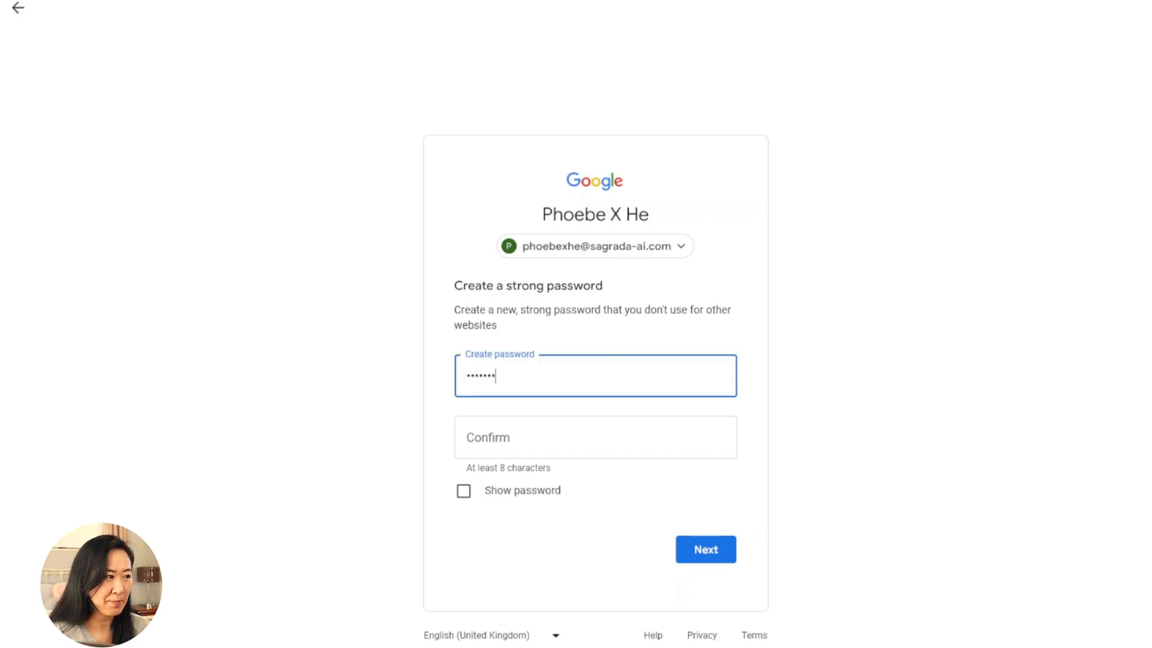
text(•••)
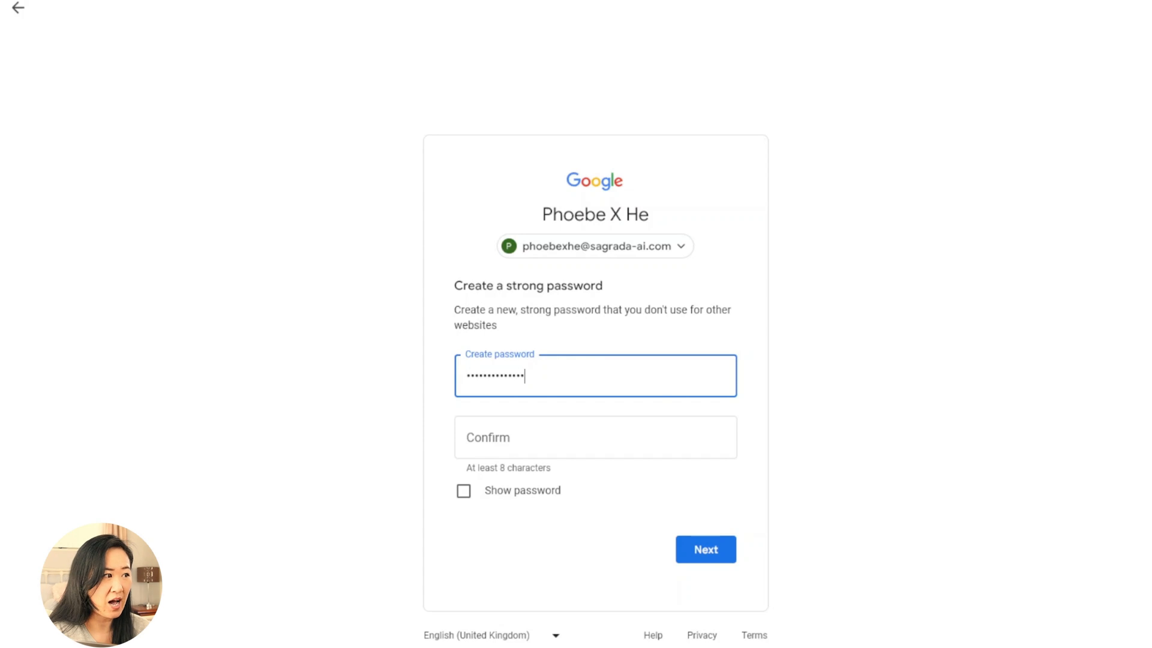
key(Tab)
text(•••••••)
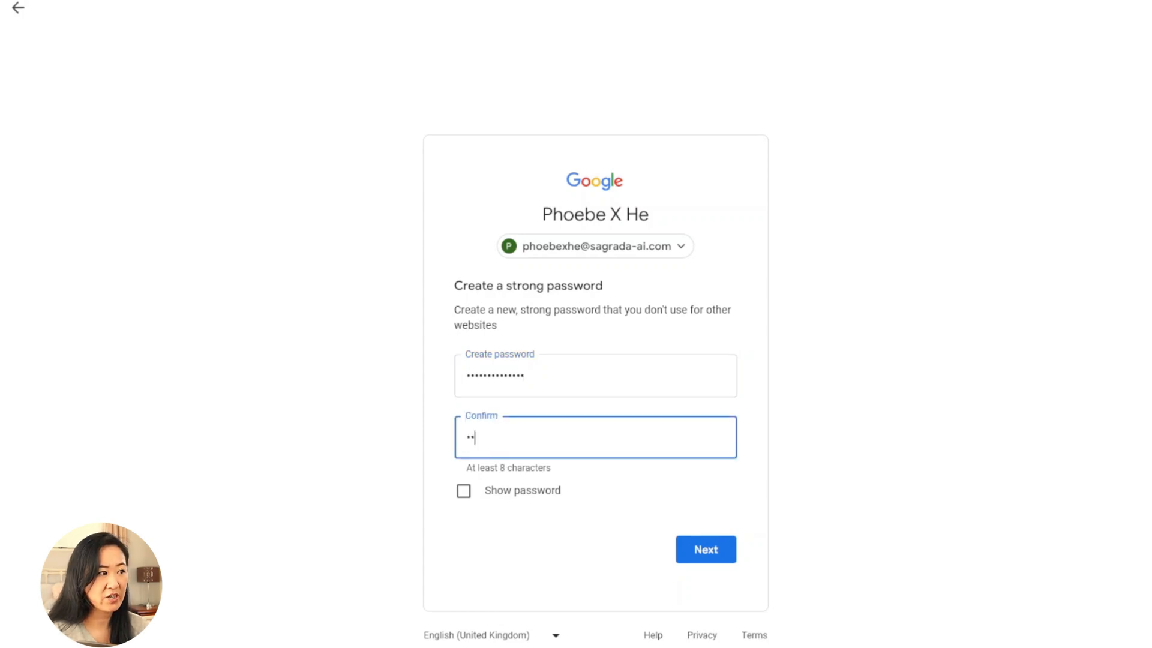
text(•••••••)
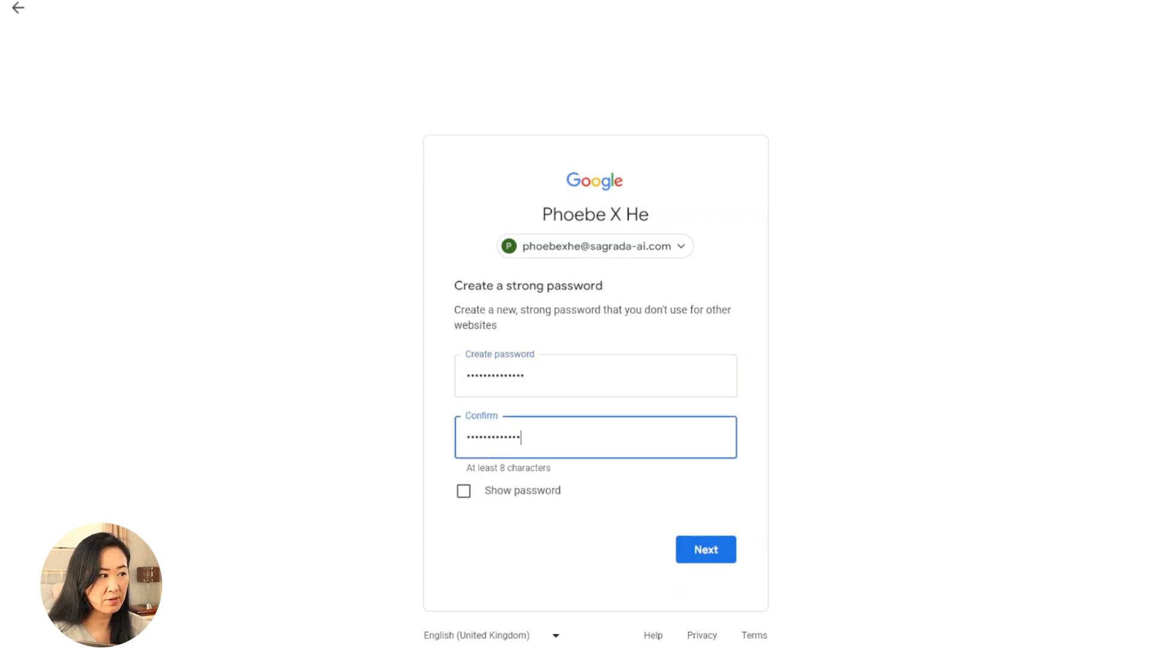
click(464, 491)
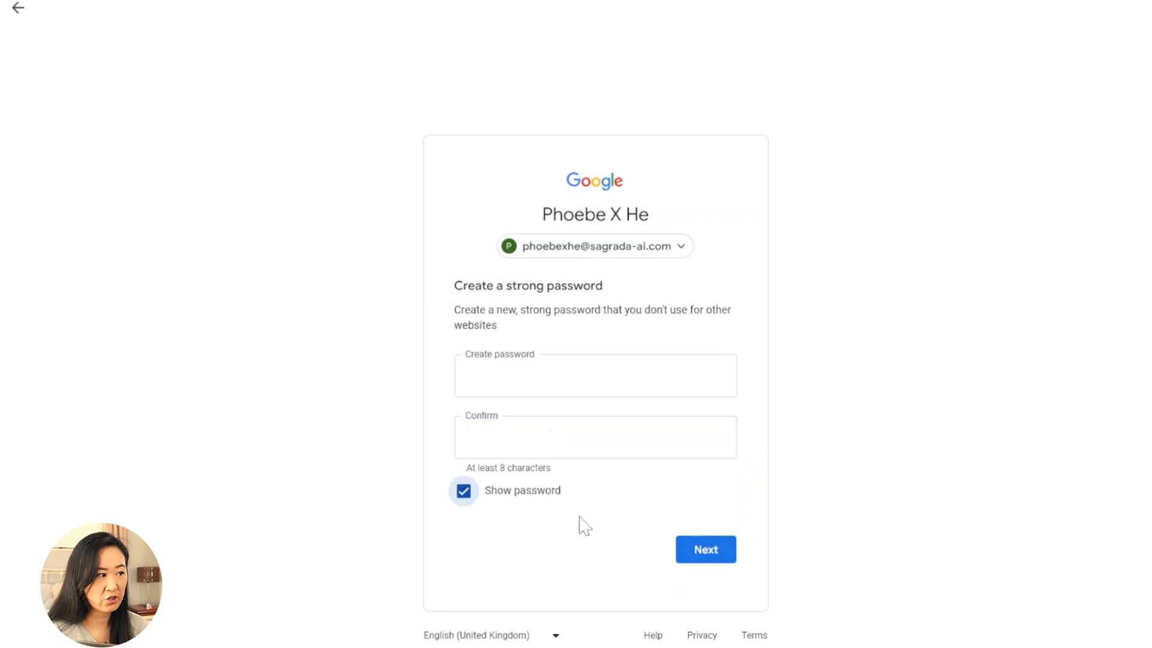
click(716, 558)
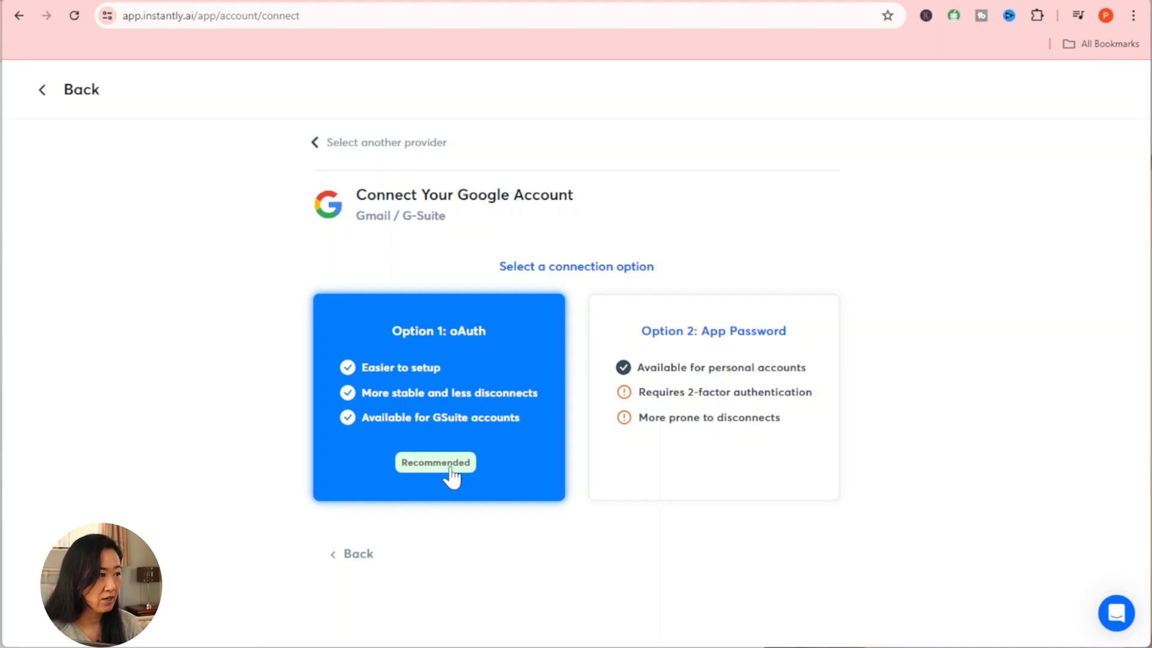
Step: Pick Option 1: oAuth on Instantly's Connect Your Google Account page
click(458, 373)
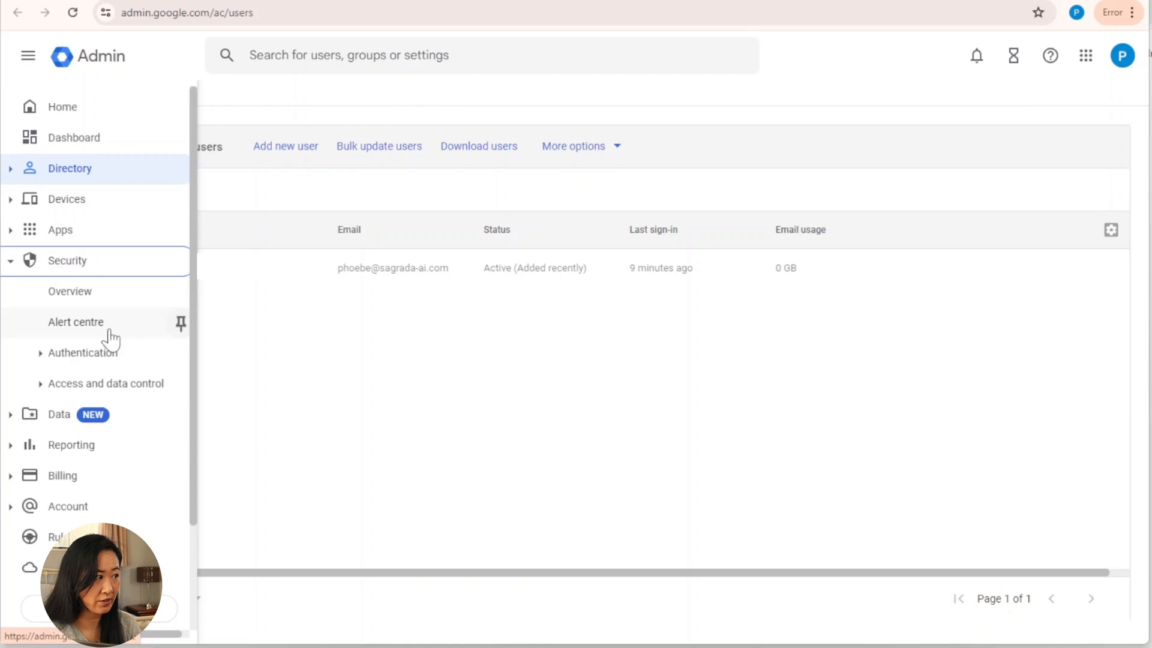
Step: Go to Security > API controls > Manage Third-Party App Access and begin adding an app
click(44, 391)
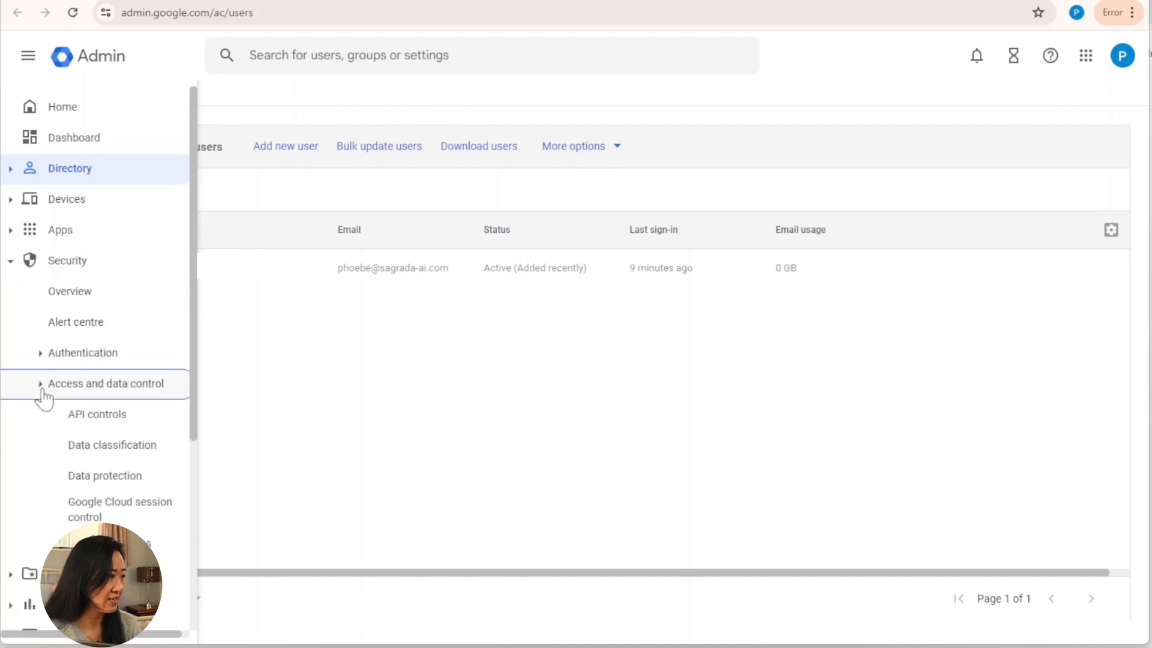
click(131, 426)
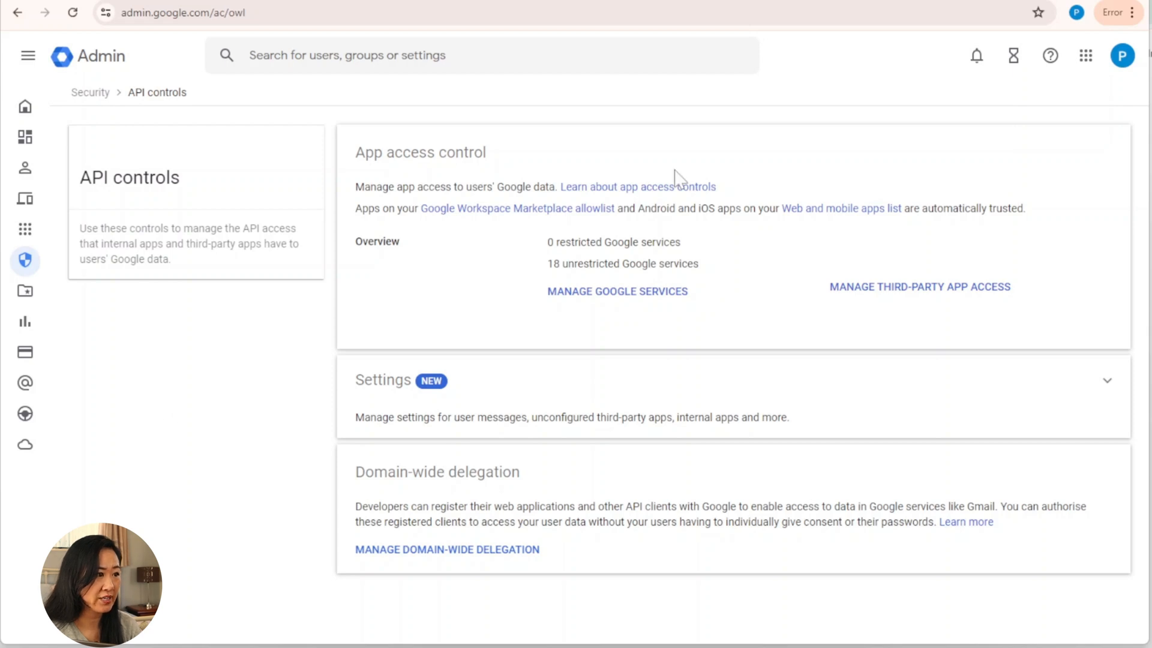
click(922, 302)
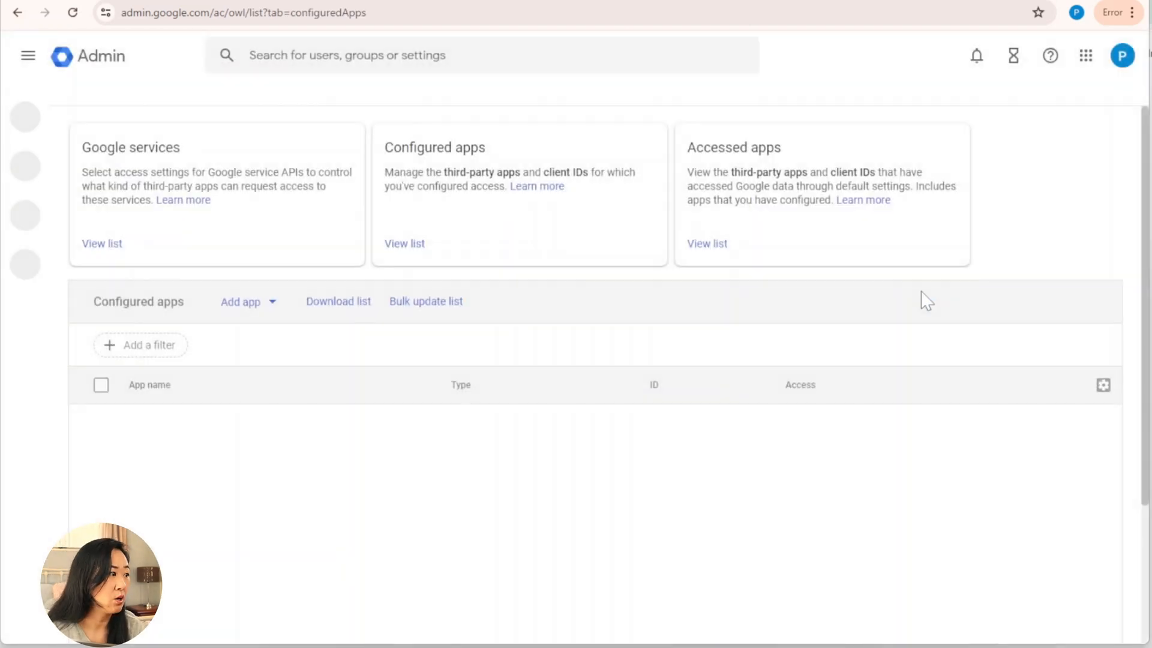
click(277, 310)
Step: Search for the Instantly app by OAuth name or client ID, using the Client-ID copied from Instantly's instructions
click(297, 340)
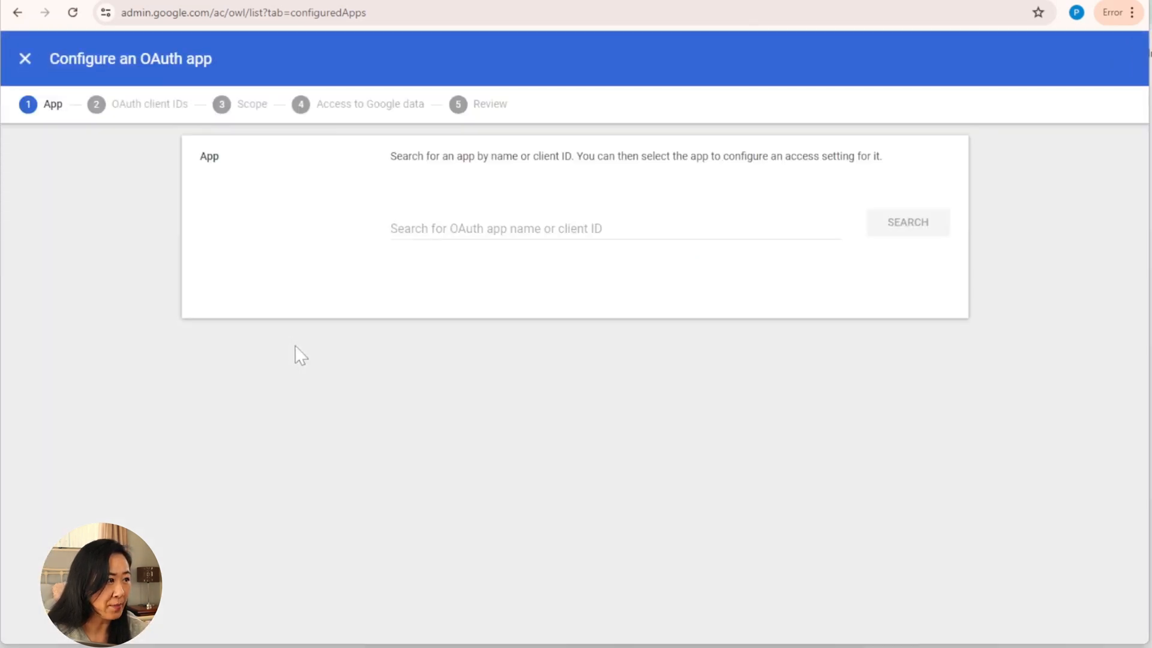
key(alt+Tab)
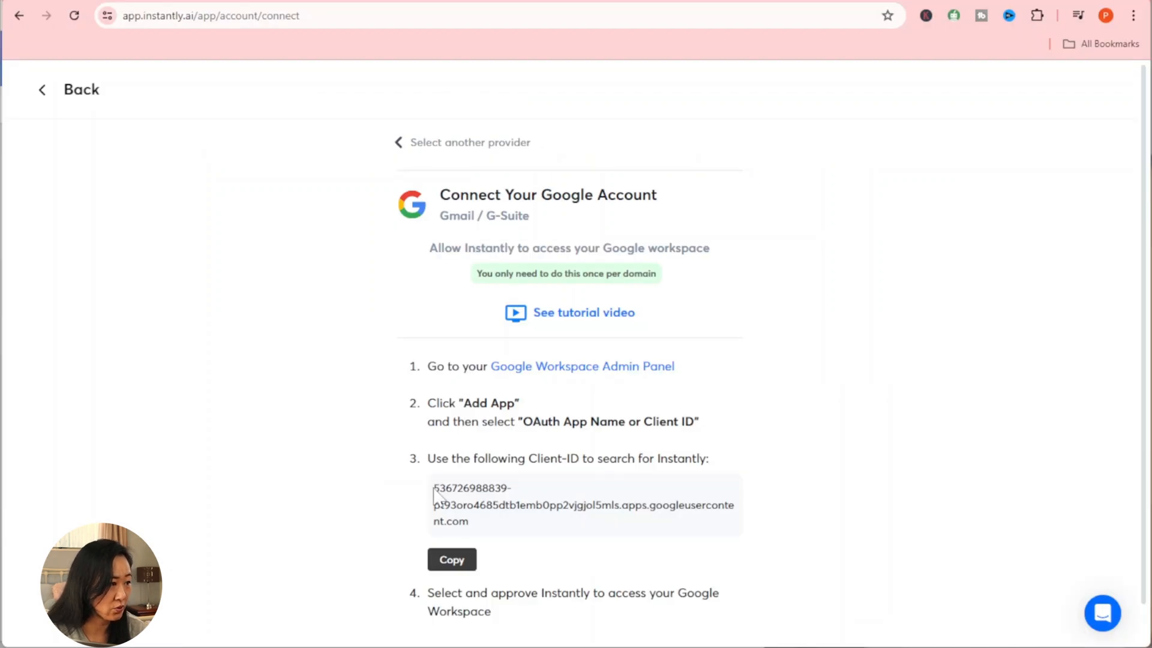
drag(435, 491, 476, 537)
key(ctrl+c)
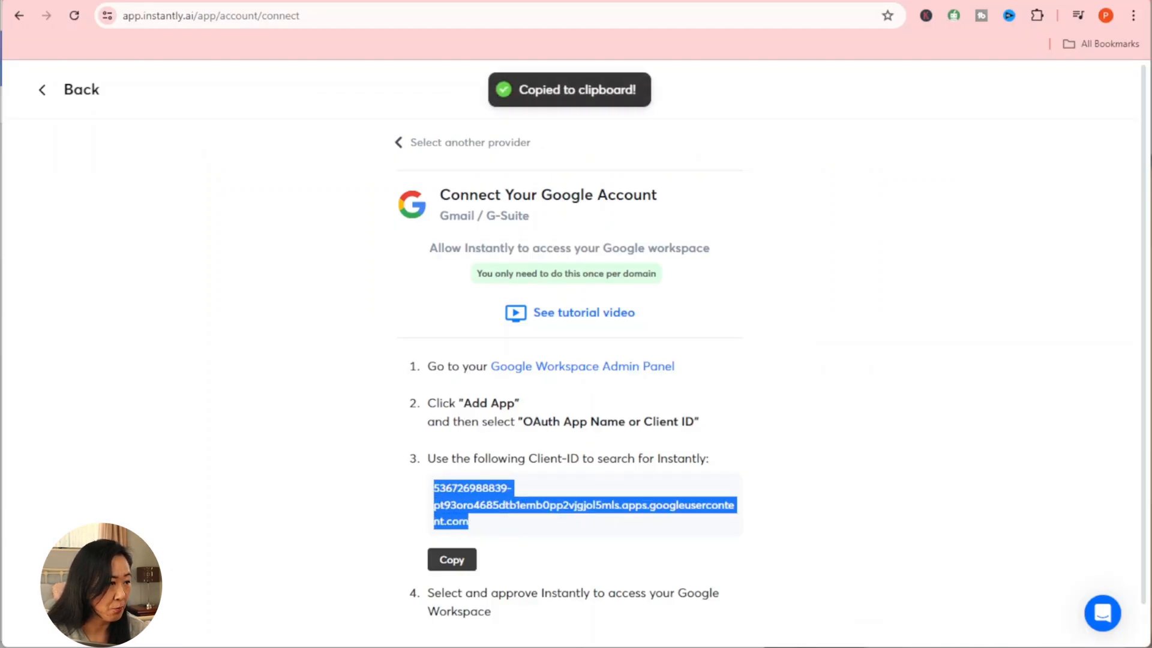
right_click(462, 490)
click(505, 507)
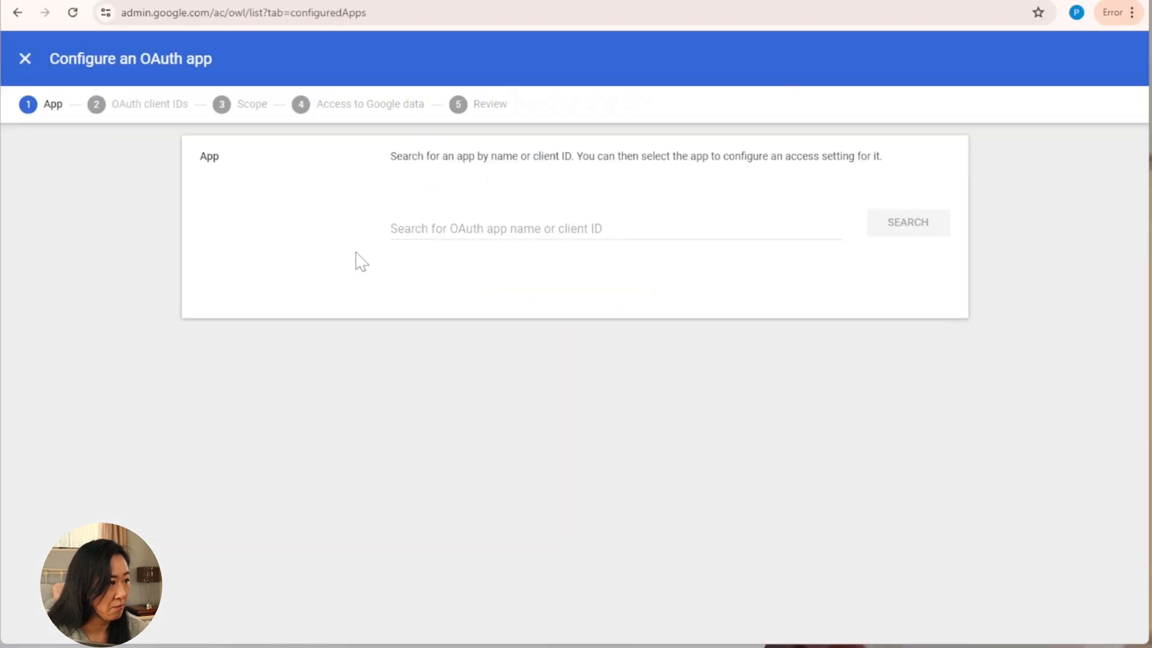
click(418, 232)
right_click(418, 232)
click(480, 380)
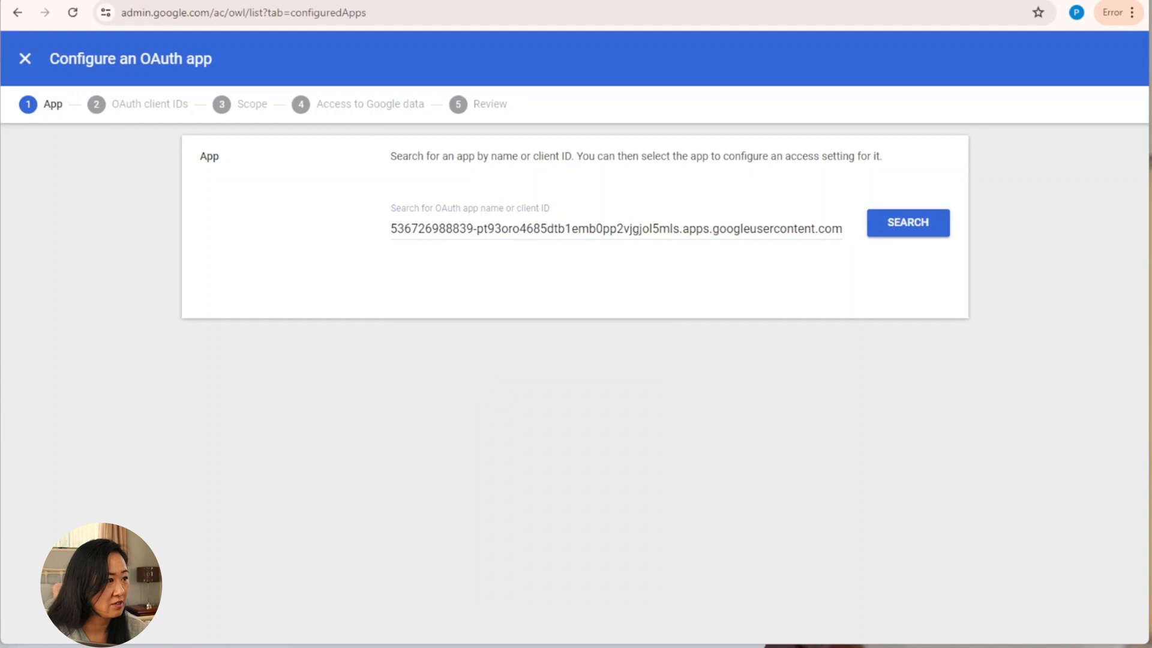
click(905, 226)
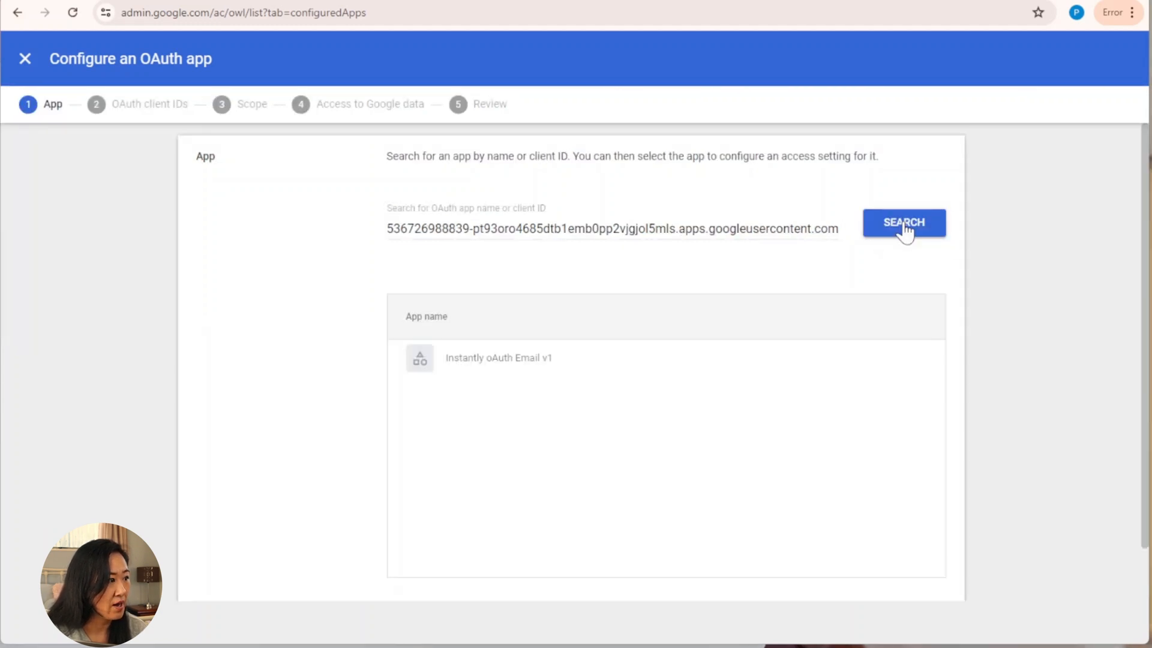
Step: Set Instantly oAuth Email v1 to Trusted for all Sagrada Ai users and finish
mouse_move(571, 368)
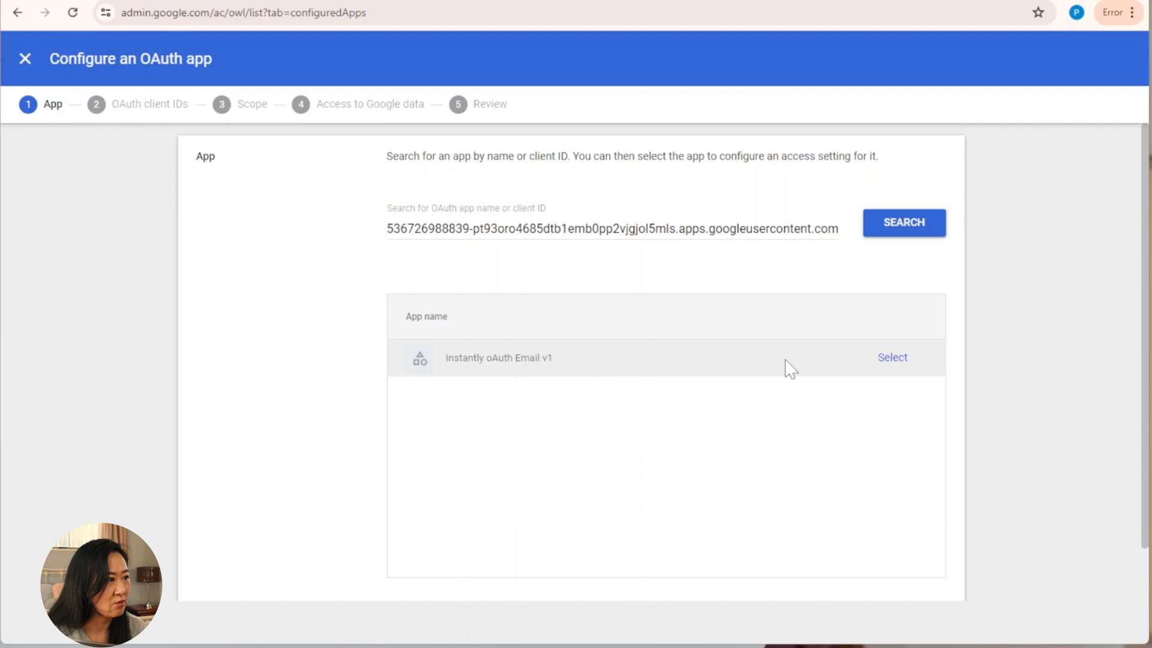
click(888, 366)
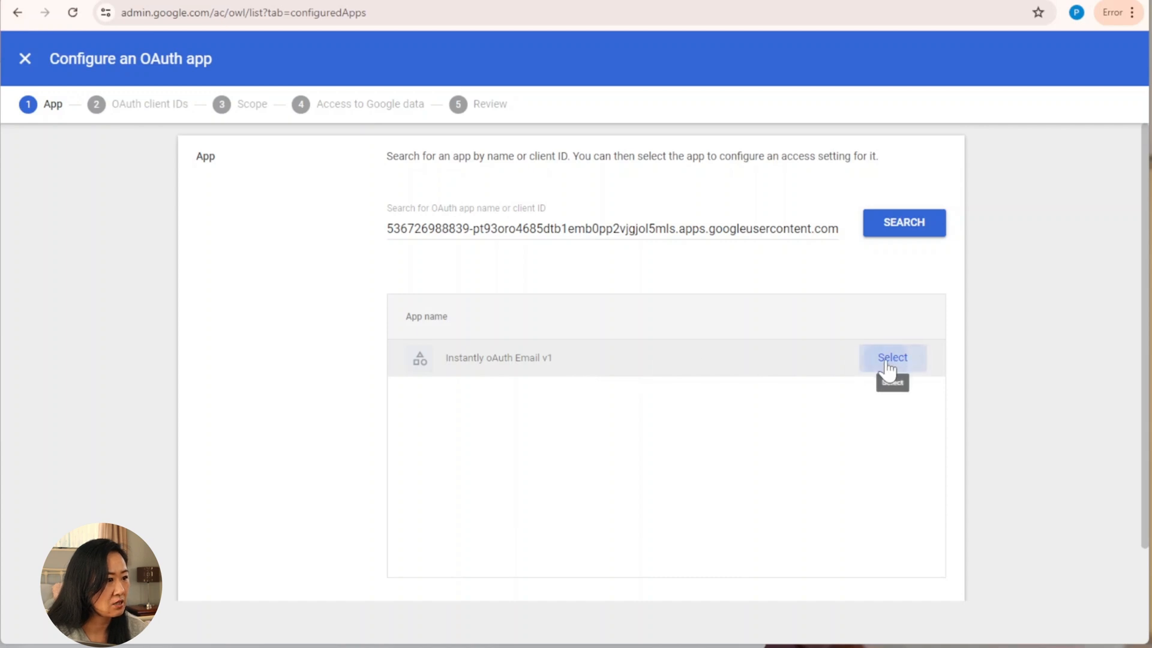
click(928, 510)
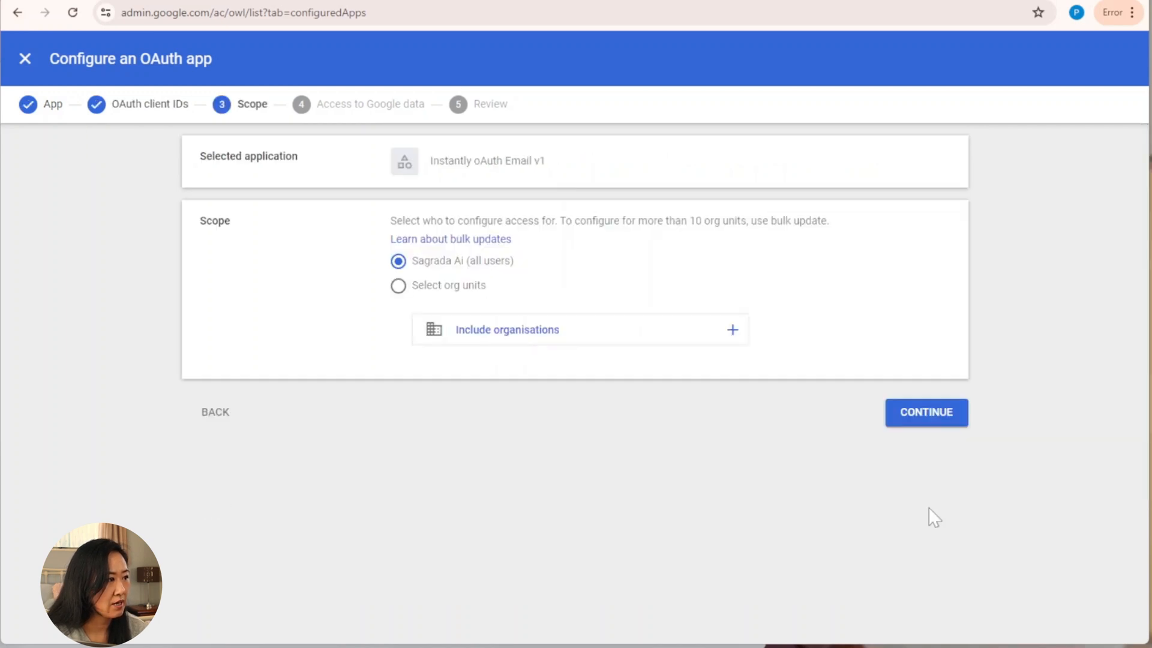
click(913, 418)
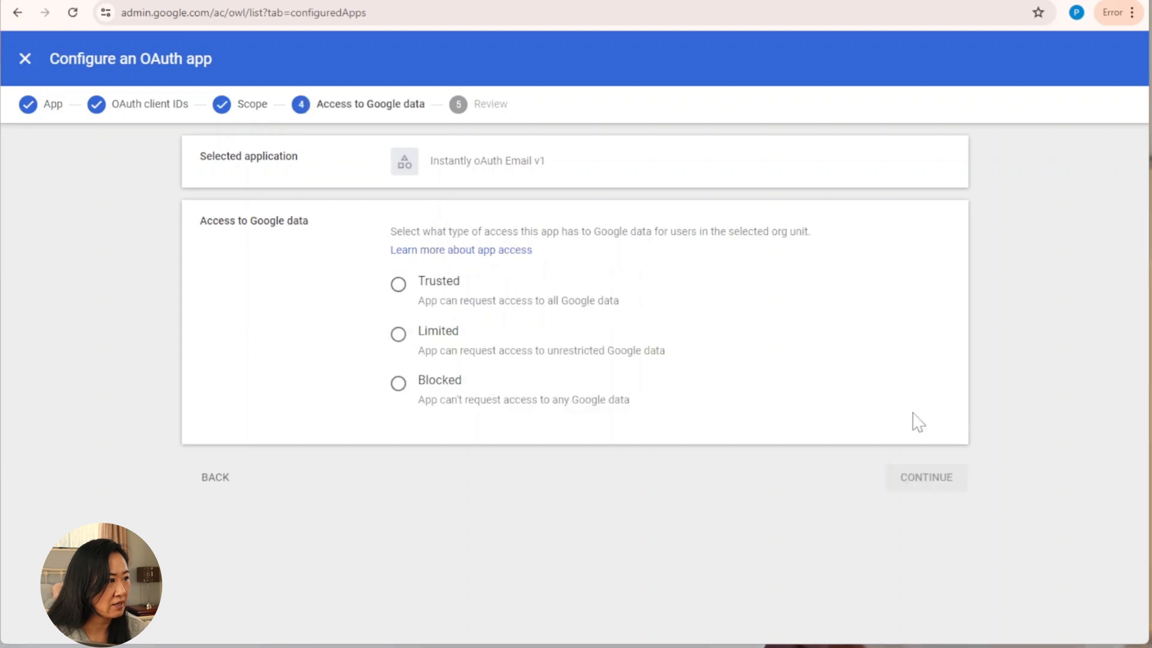
click(398, 284)
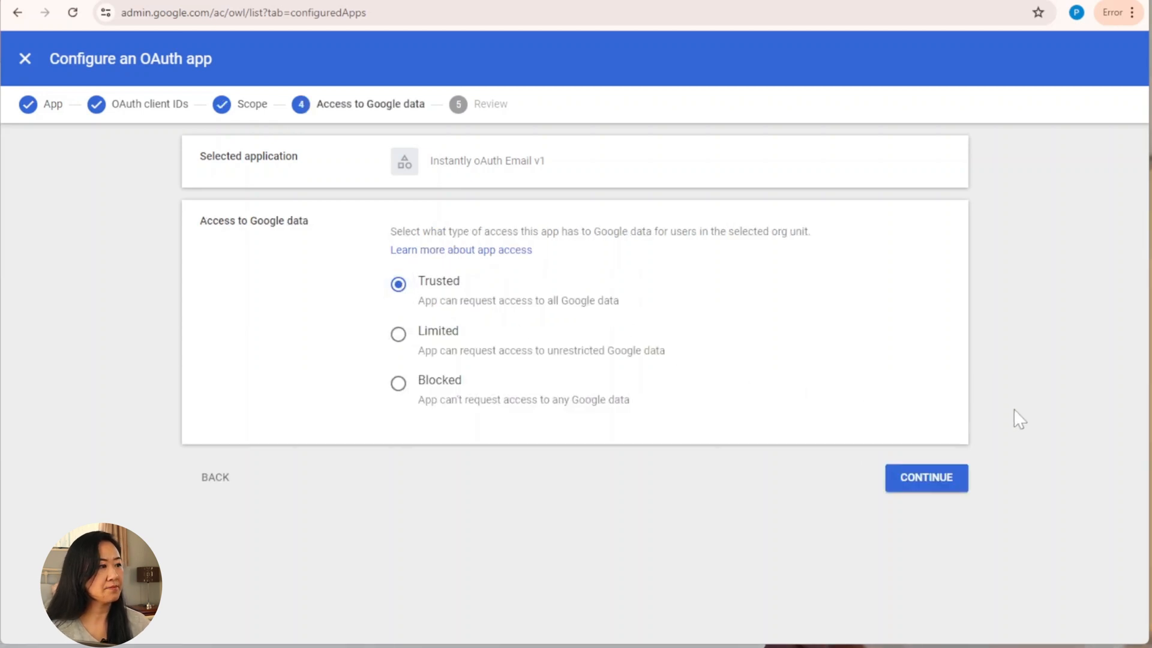
click(939, 486)
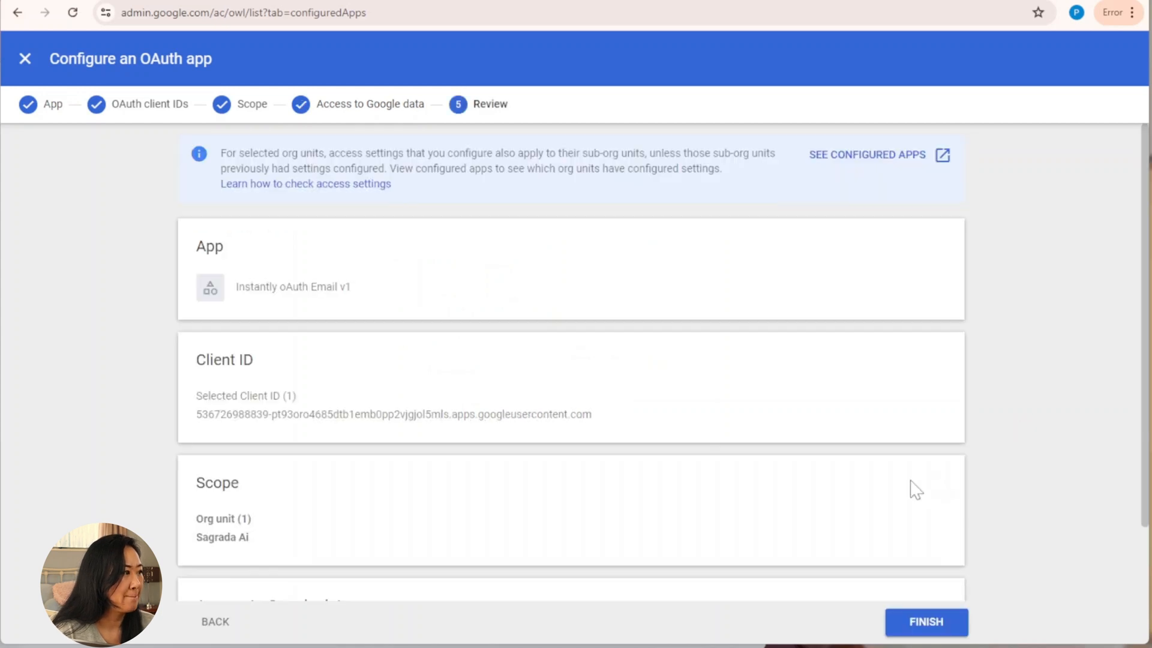
scroll(594, 426, down, 2)
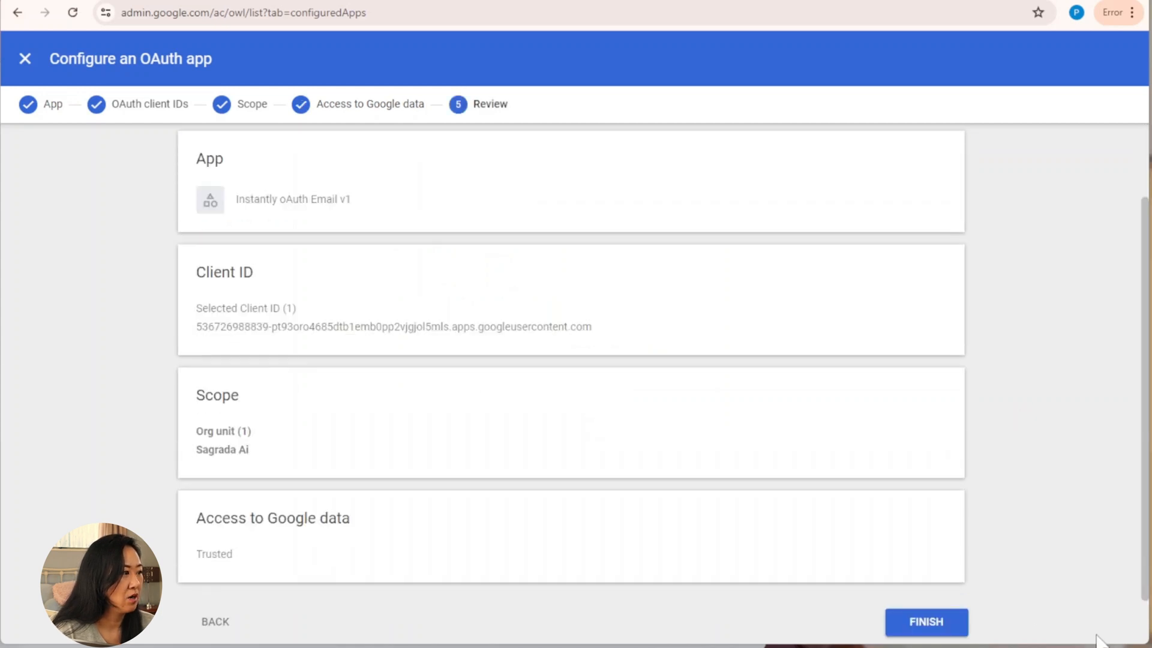
click(953, 624)
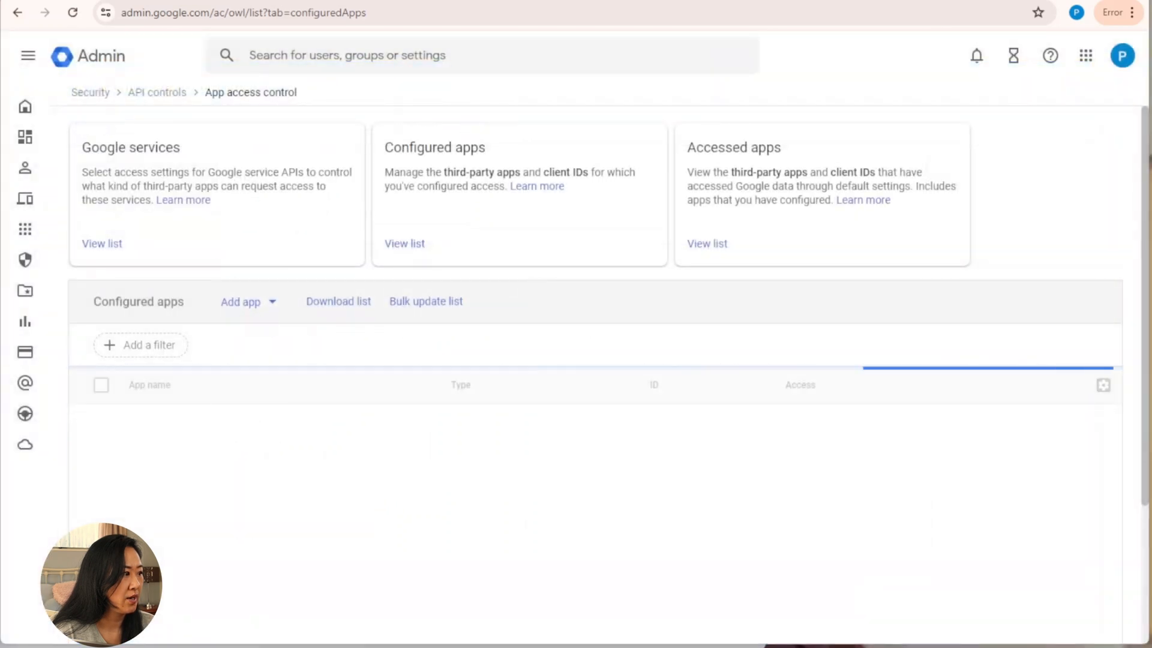
key(alt+Tab)
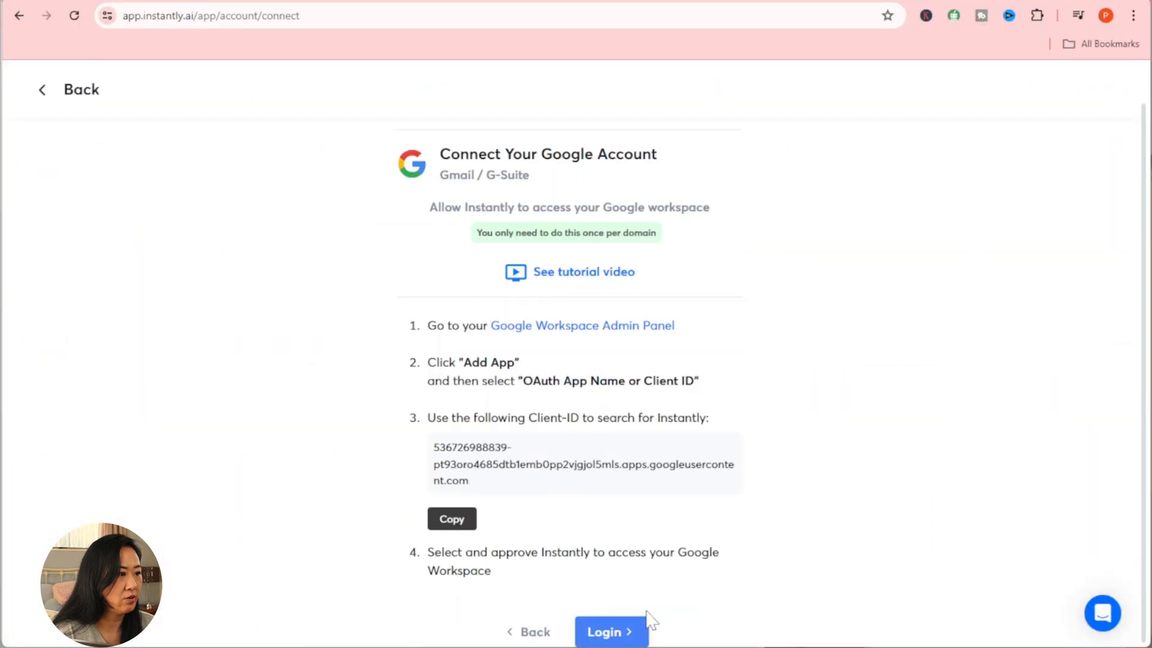
Step: Log in through Google with the sagrada-ai.com email and password, then allow instantly.ai to access Gmail
click(610, 633)
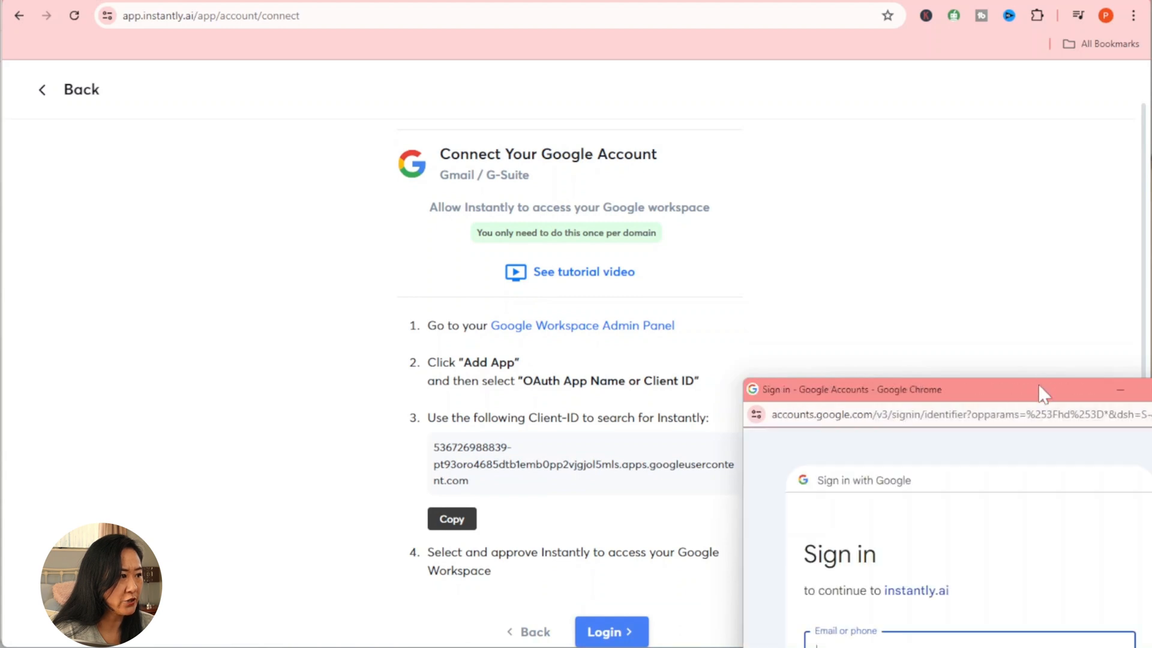
drag(1060, 387, 694, 76)
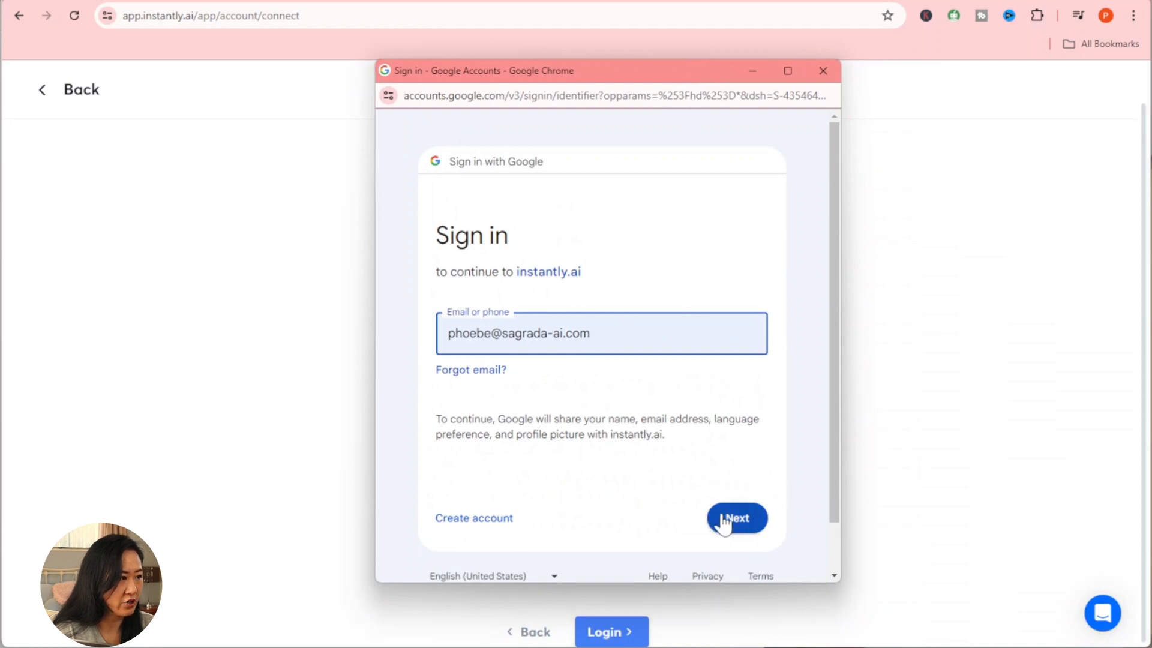
click(747, 524)
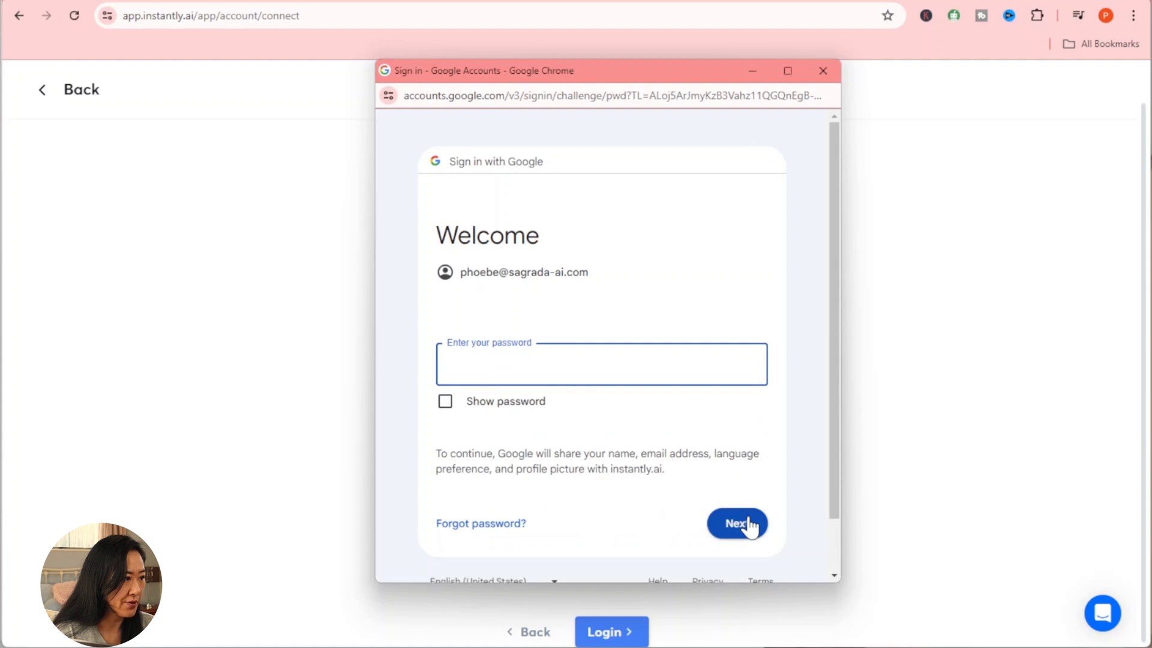
text(•••••)
click(750, 525)
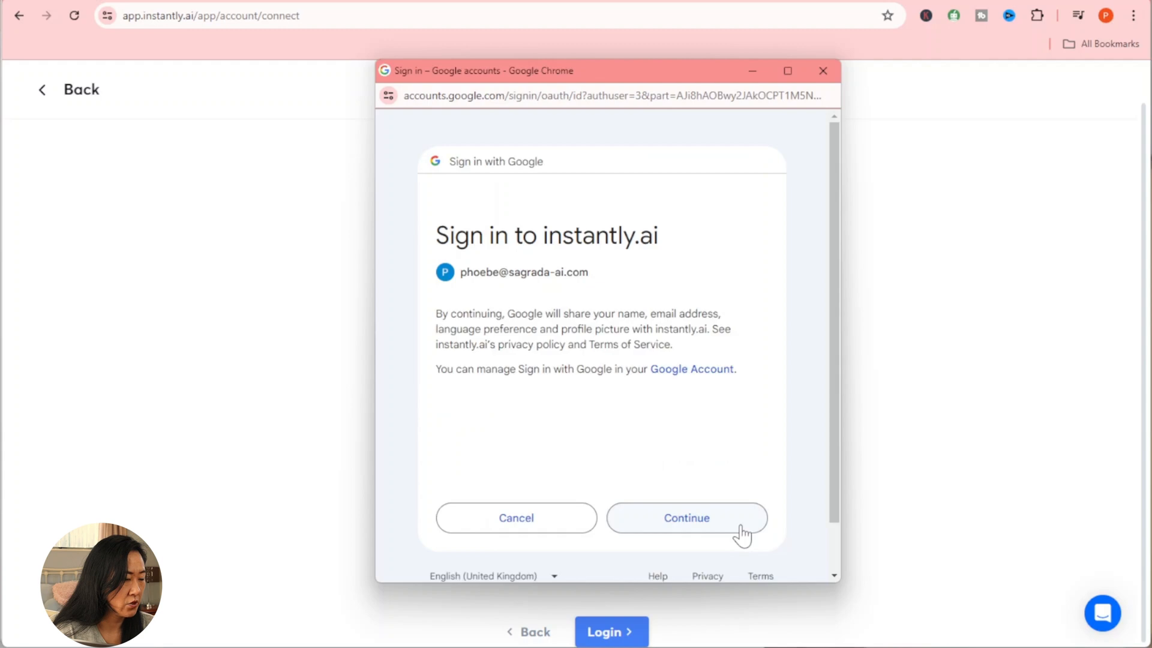
click(719, 526)
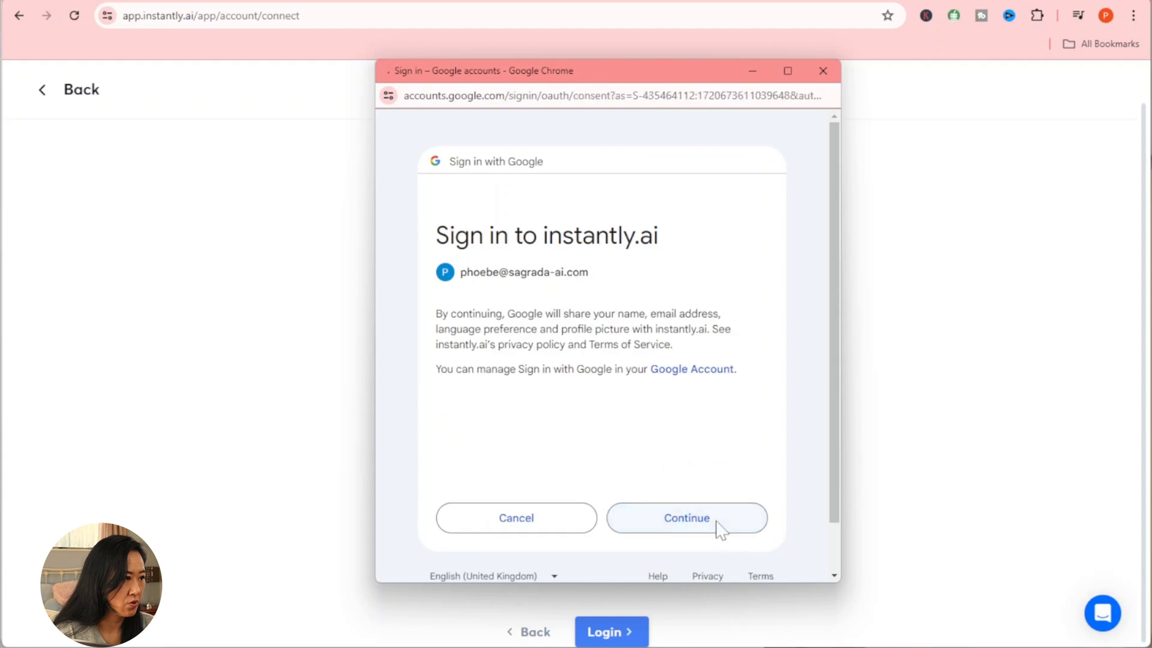
scroll(719, 531, down, 3)
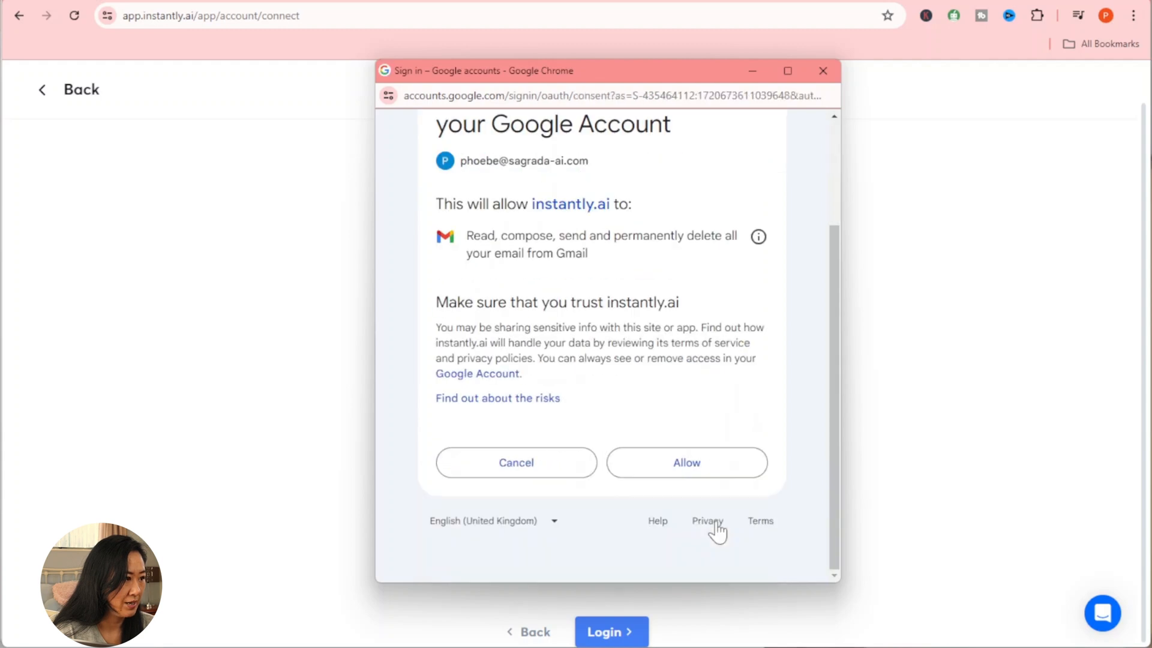
click(700, 468)
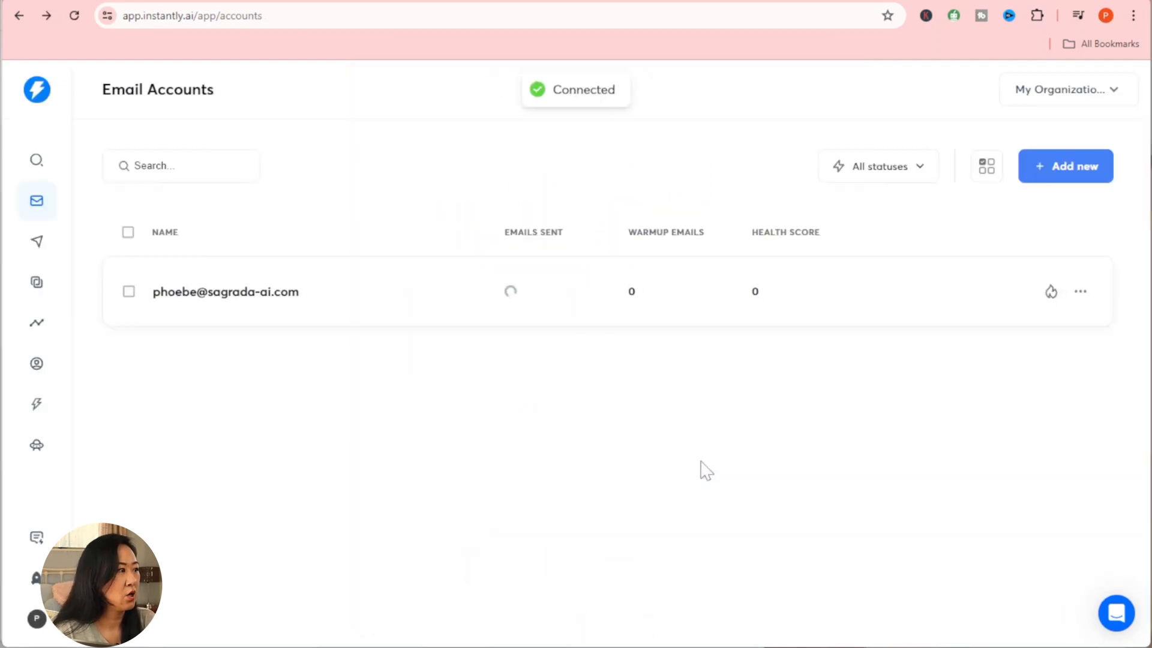
Step: Enable warmup for the new mailbox, accepting the warmup pool terms
click(1051, 292)
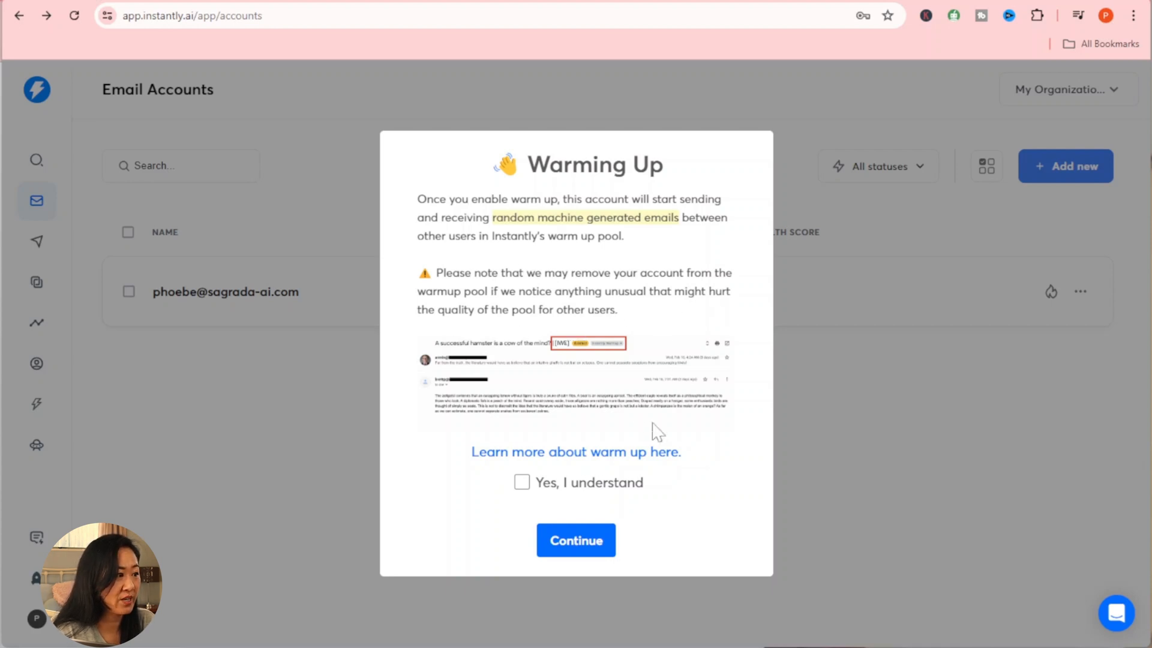
click(521, 482)
click(578, 543)
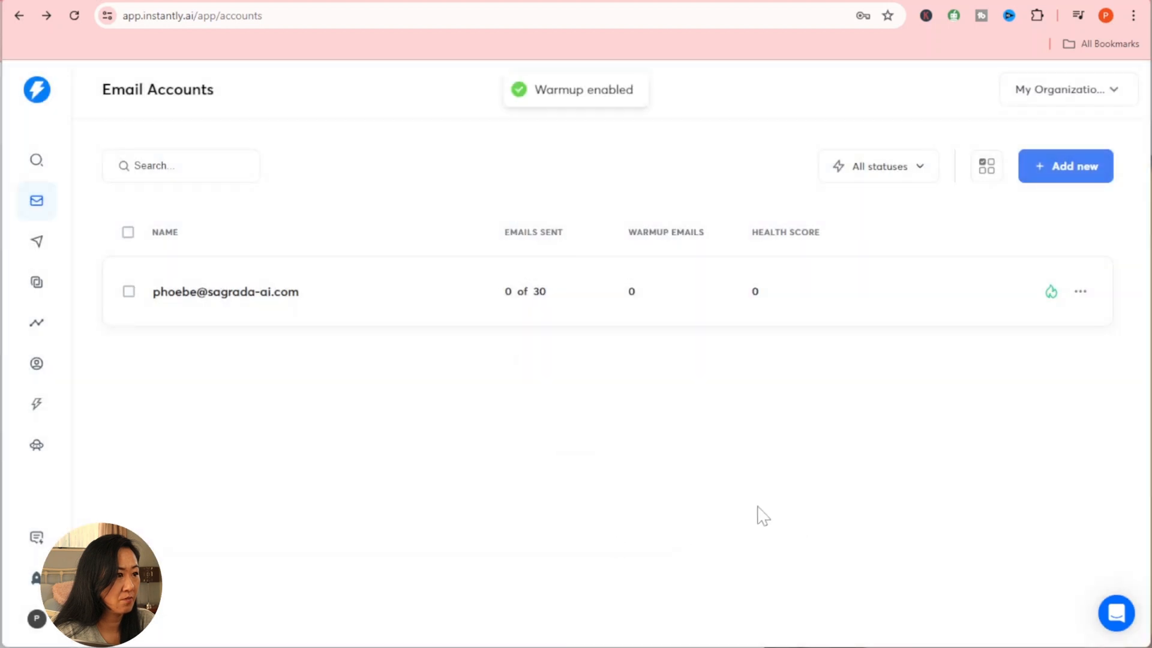
Step: Check the status filter list, then add a new Gmail / G-Suite account with IMAP confirmed enabled
click(920, 171)
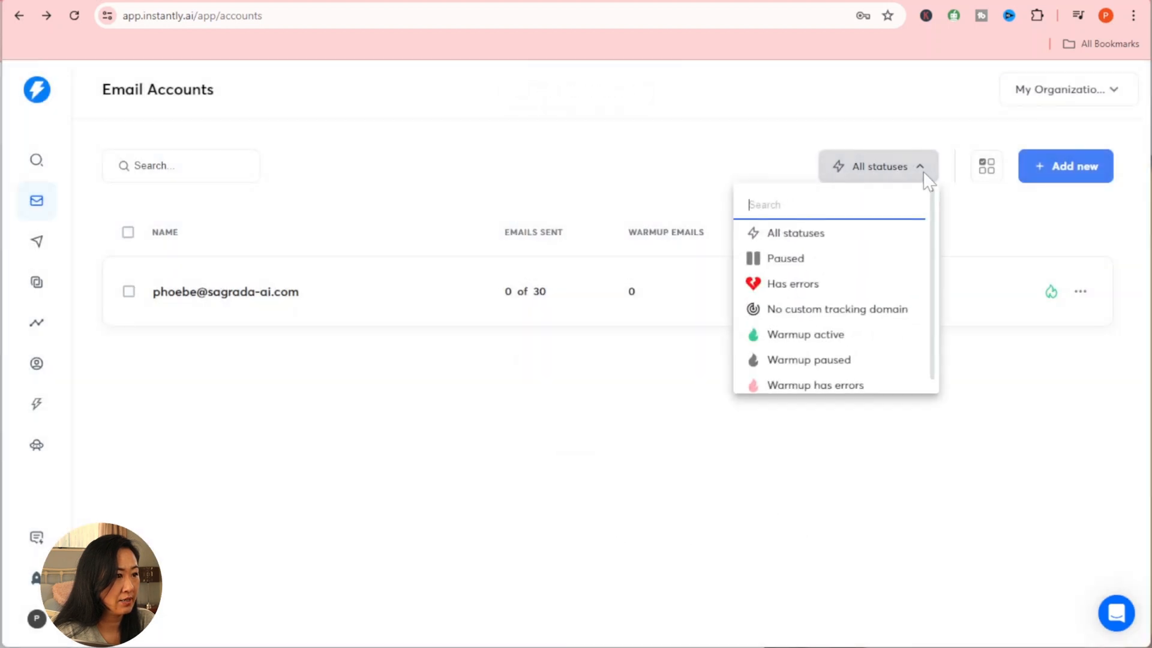
scroll(899, 244, down, 1)
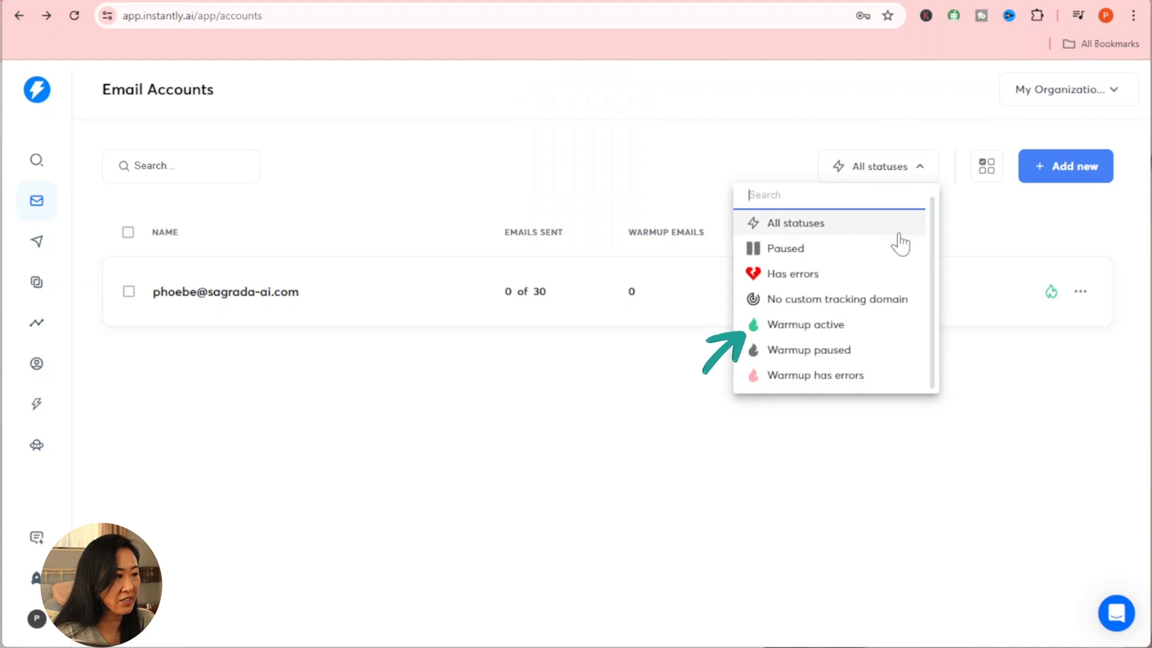
click(631, 138)
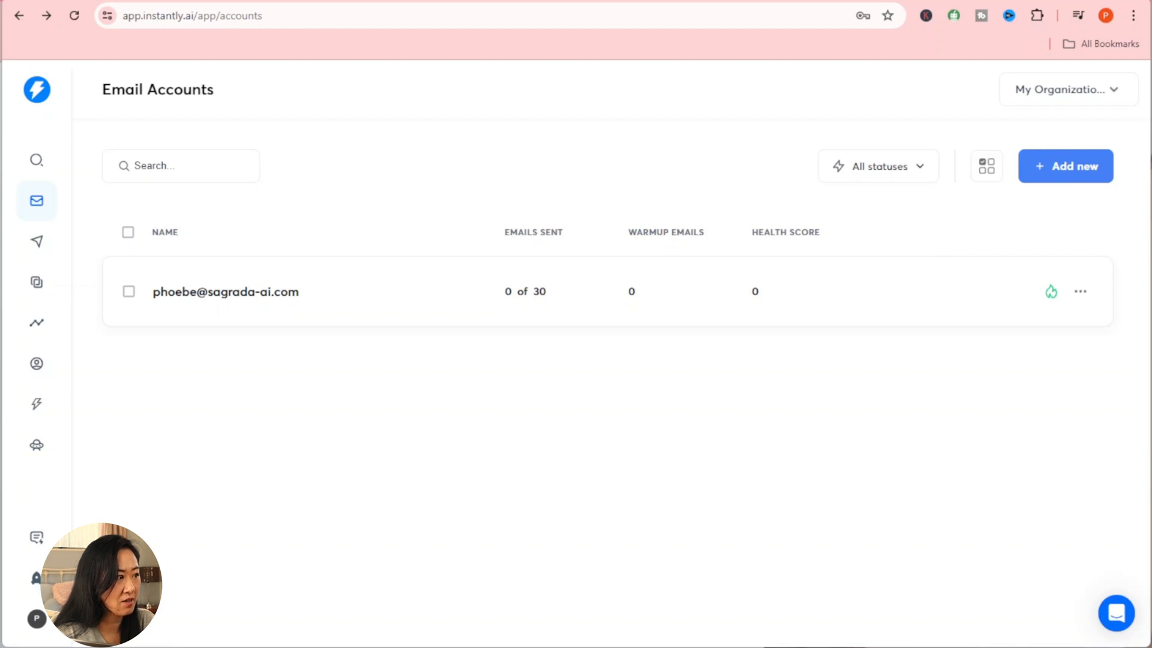
click(1070, 183)
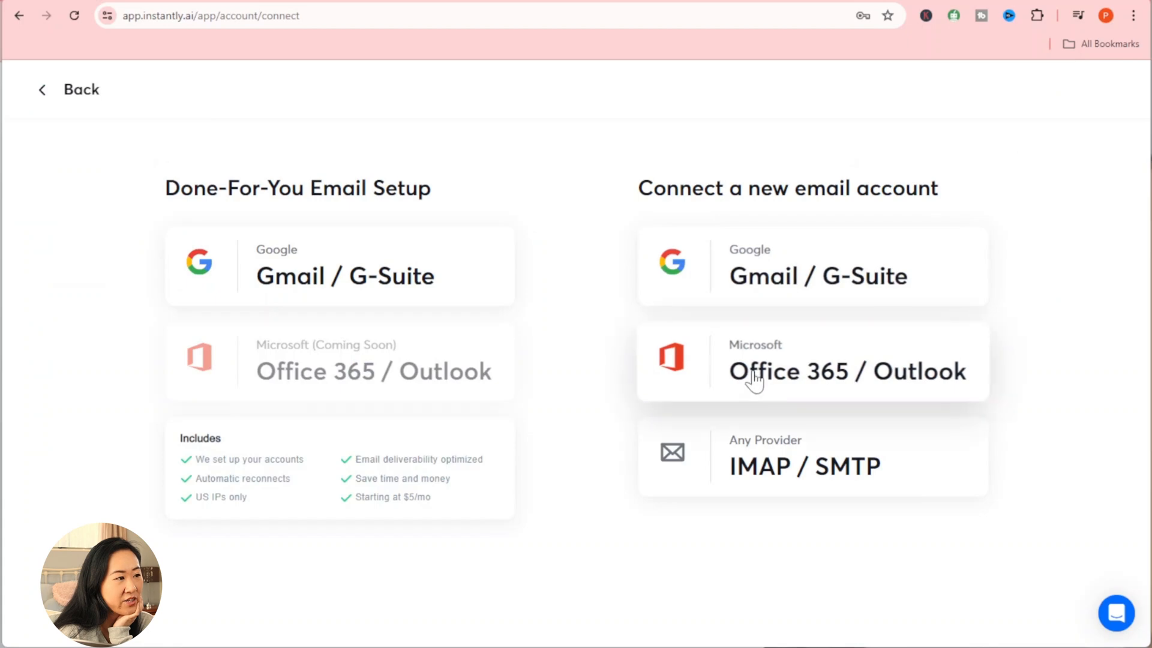
click(756, 292)
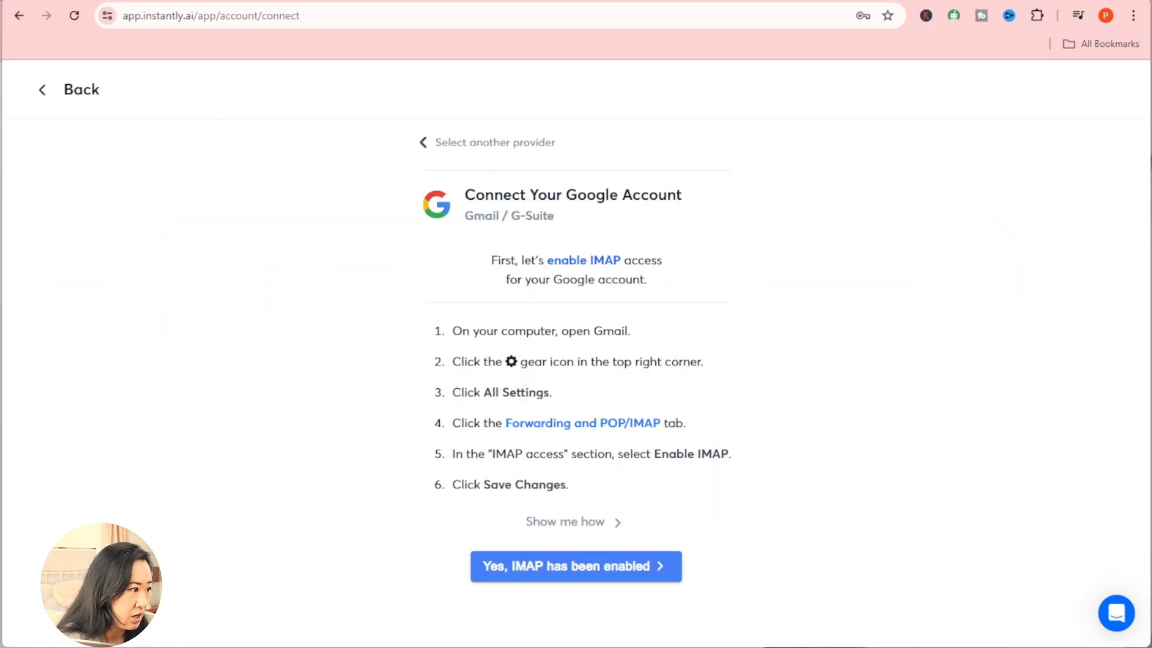
click(612, 574)
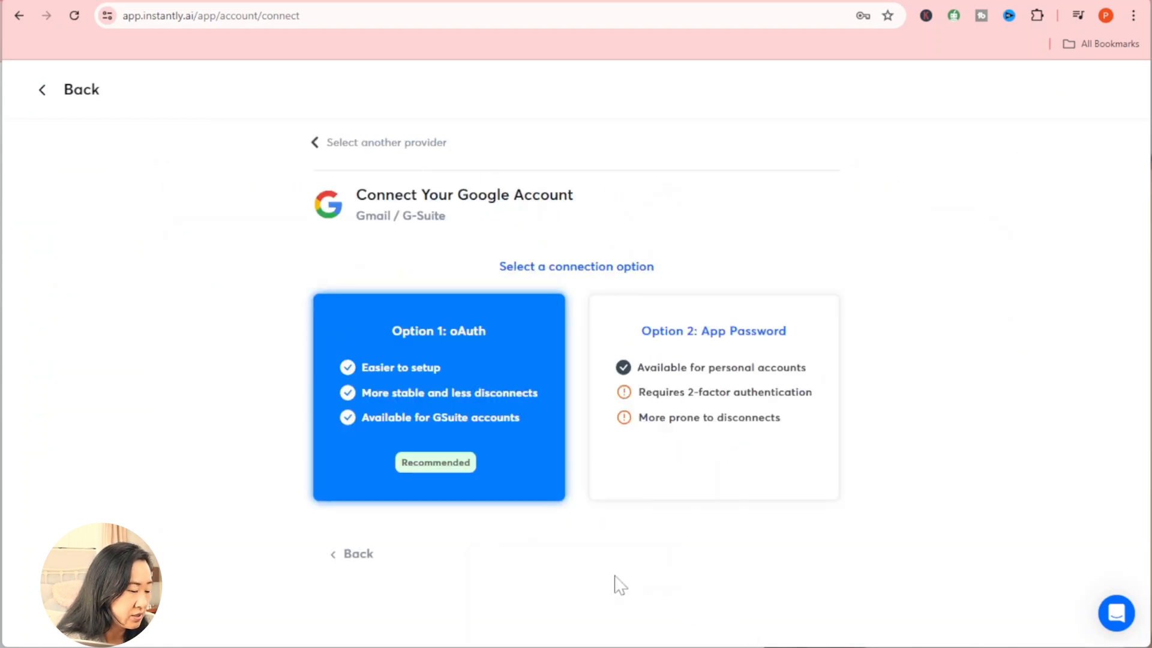
Step: Choose Option 1: oAuth and open the Google sign-in window for Instantly
click(435, 395)
scroll(570, 360, down, 1)
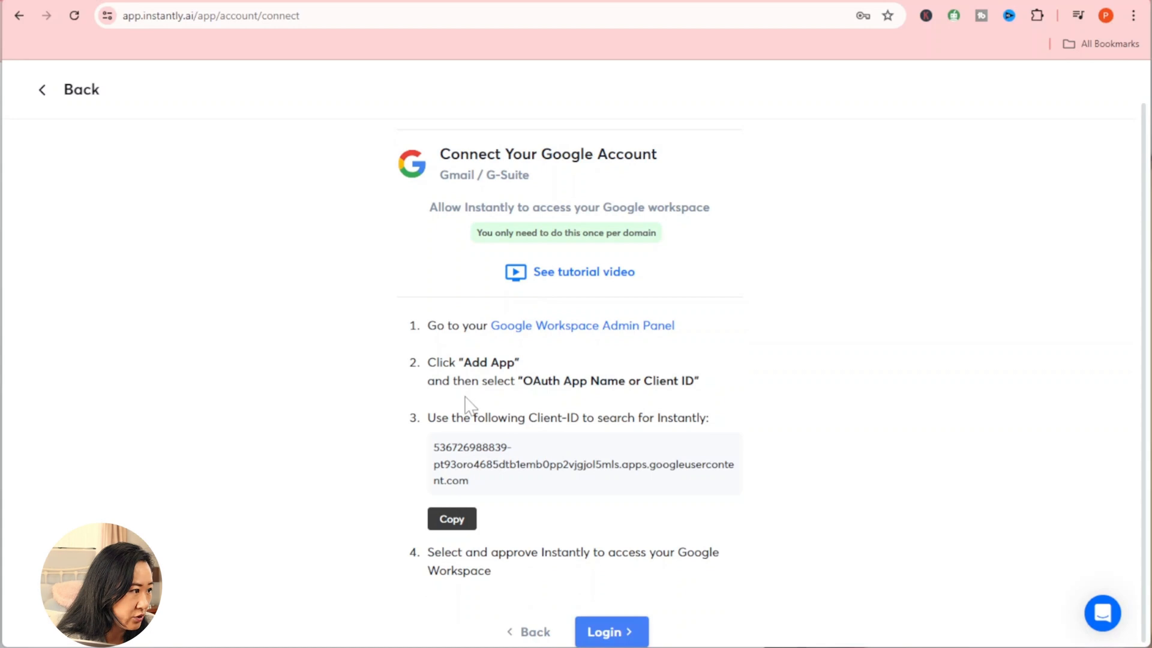
click(624, 640)
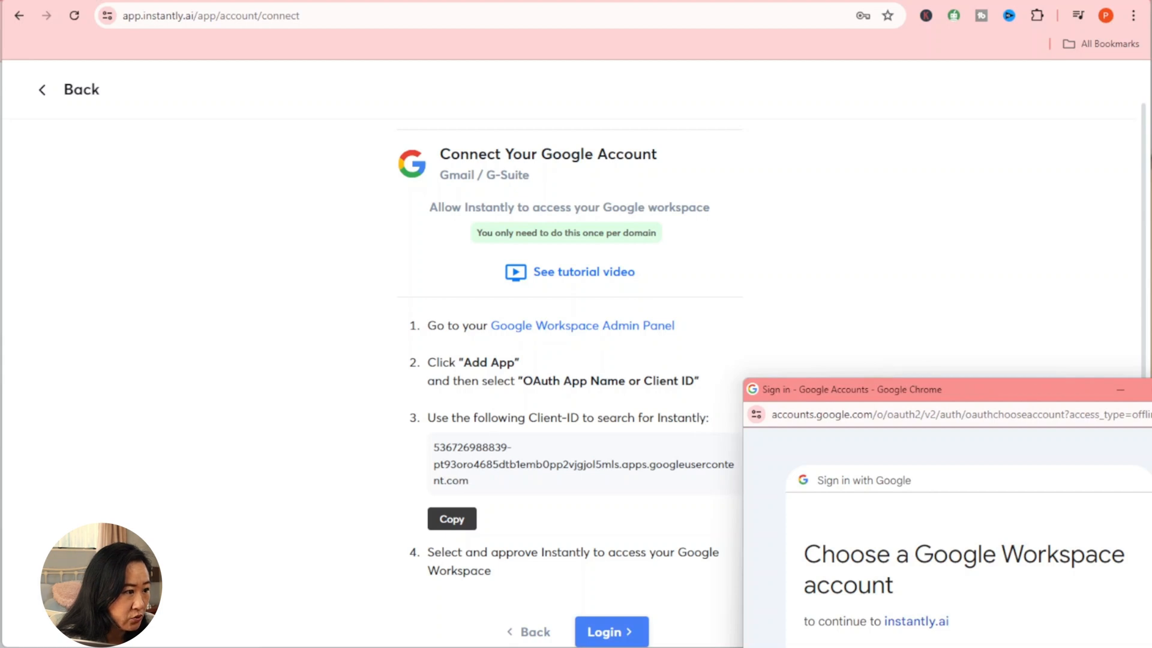
drag(1050, 645, 474, 127)
Step: Sign in with the second mailbox's email address and password, then allow instantly.ai access to its Gmail
click(948, 645)
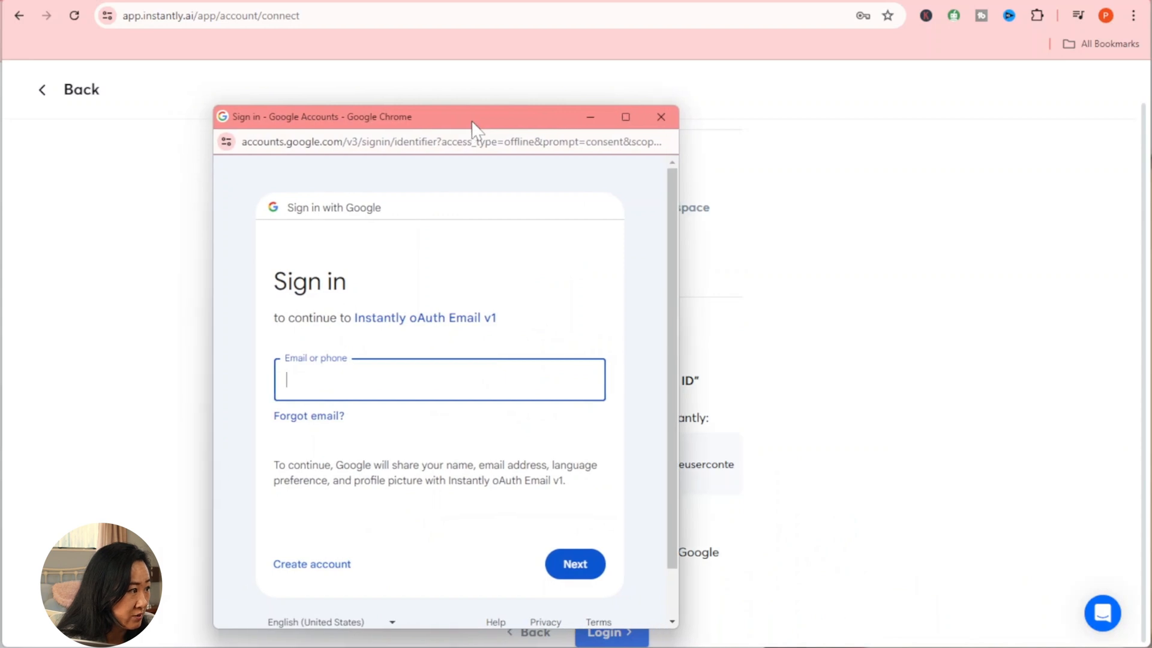
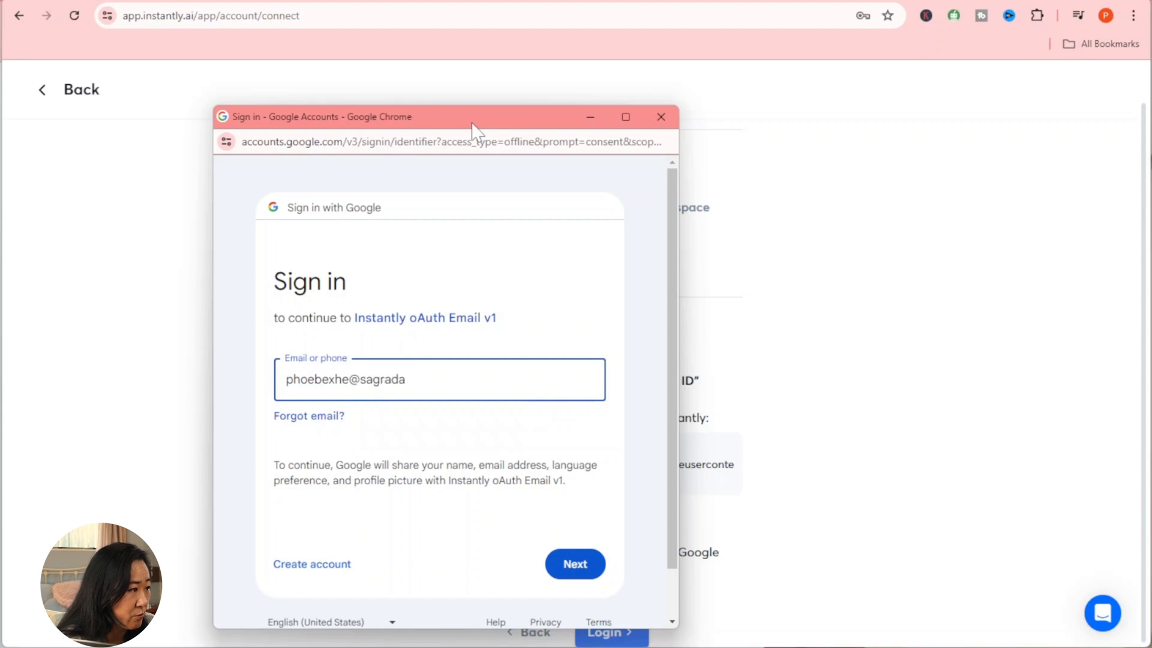
click(580, 574)
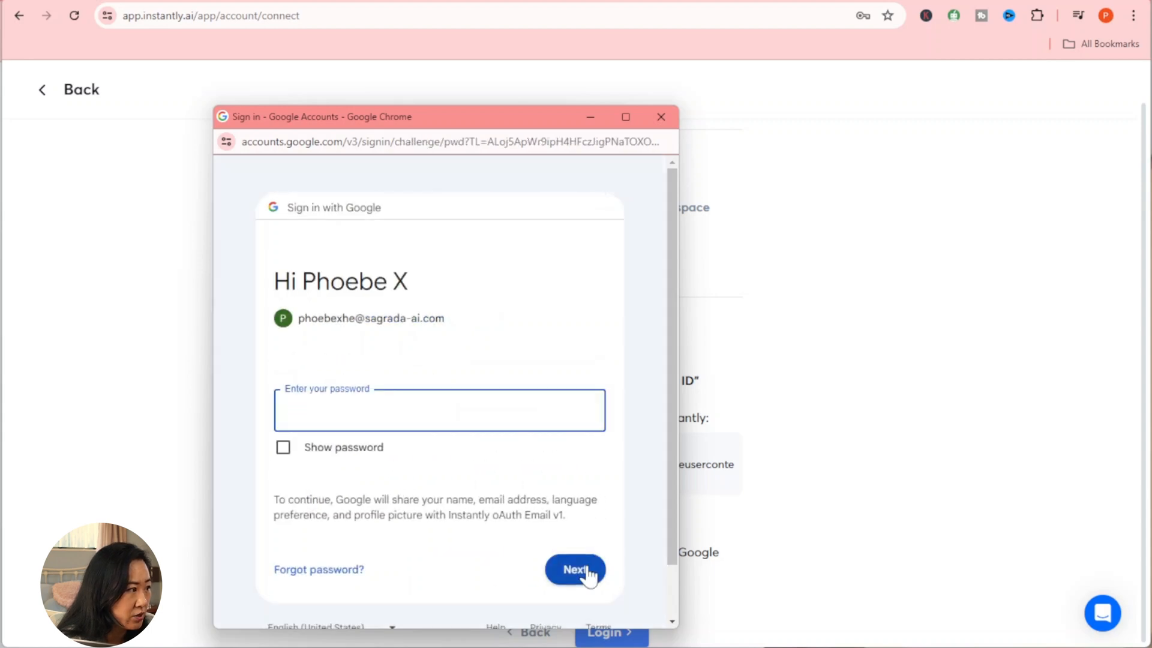
text(•••••••)
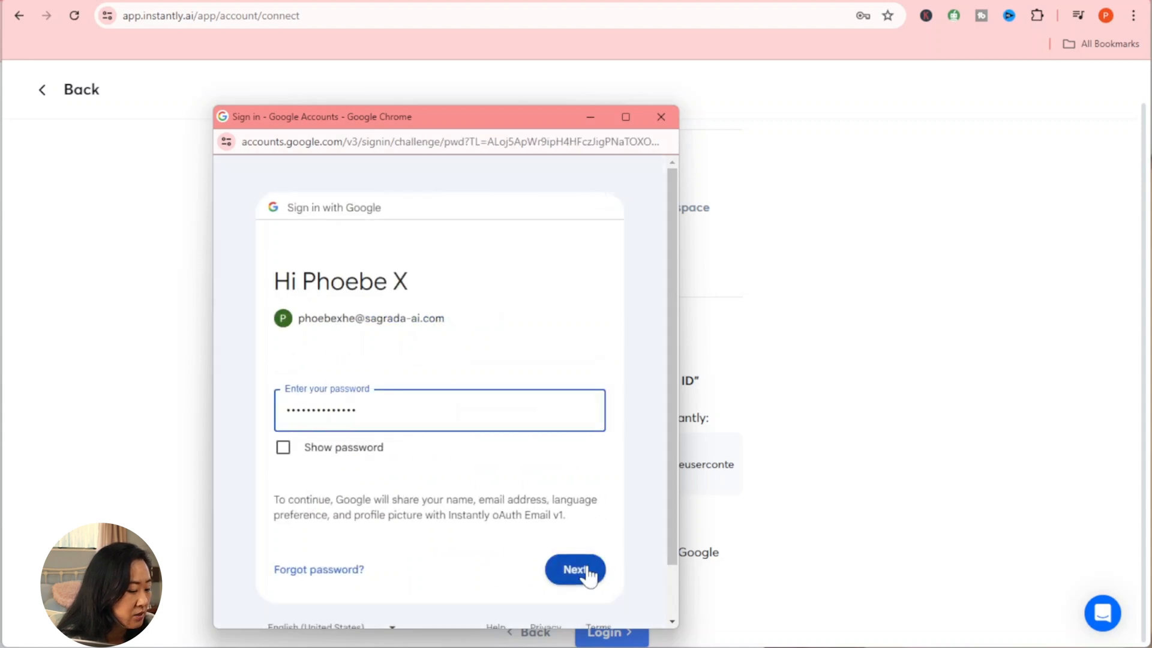
click(588, 574)
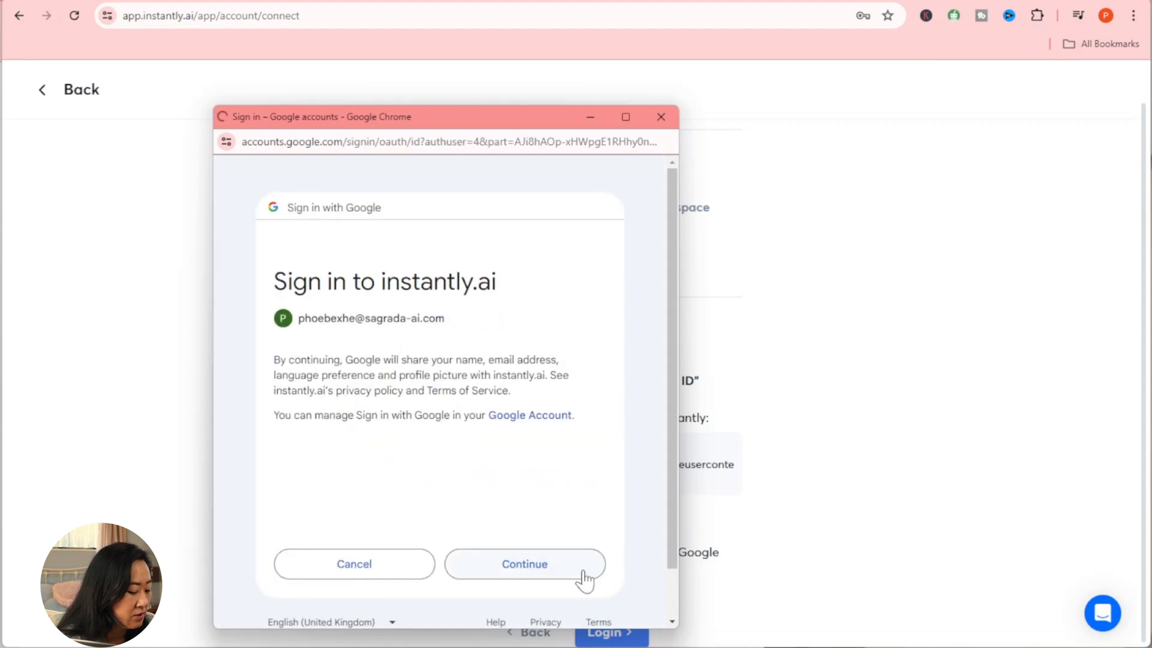
click(536, 575)
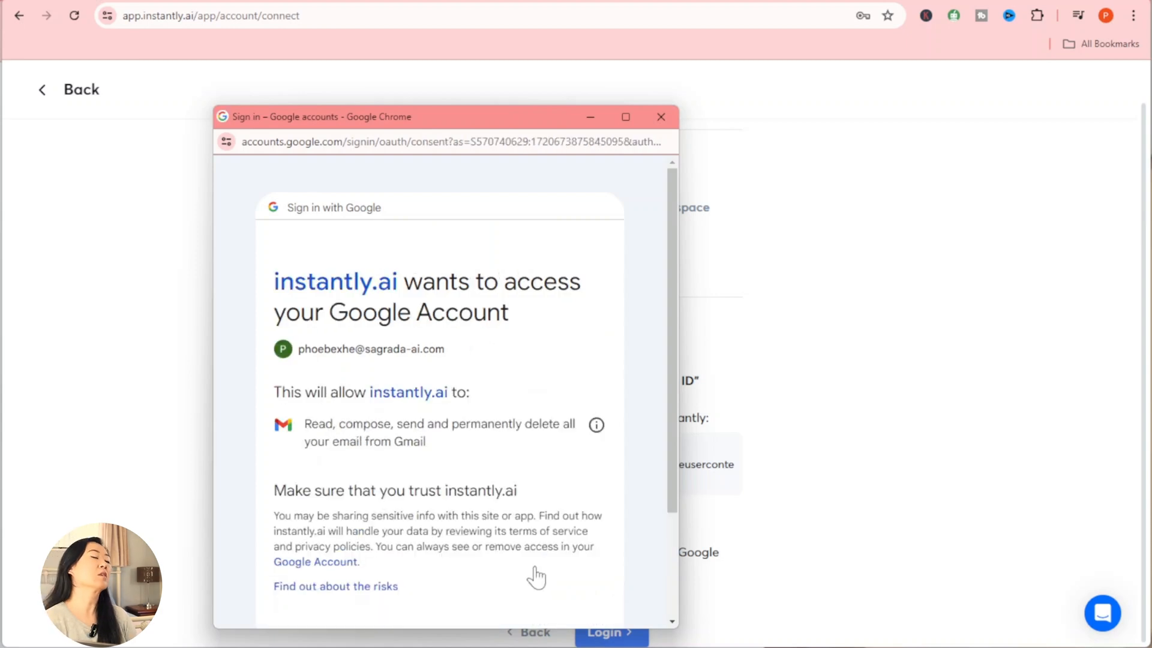
scroll(536, 577, down, 3)
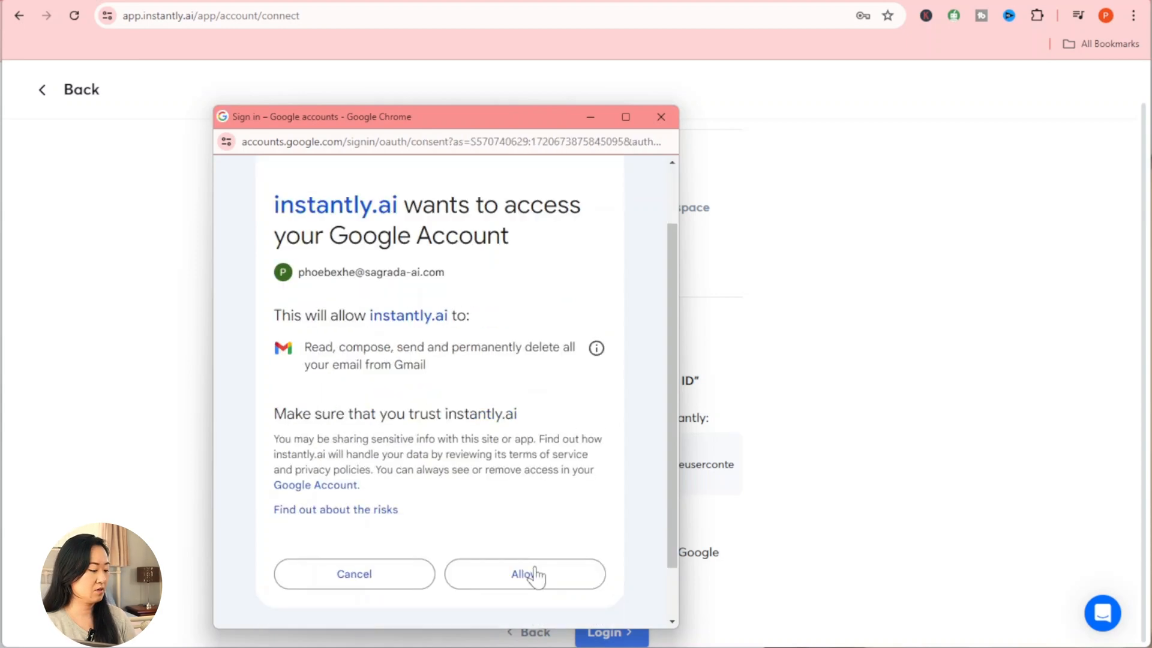
click(555, 520)
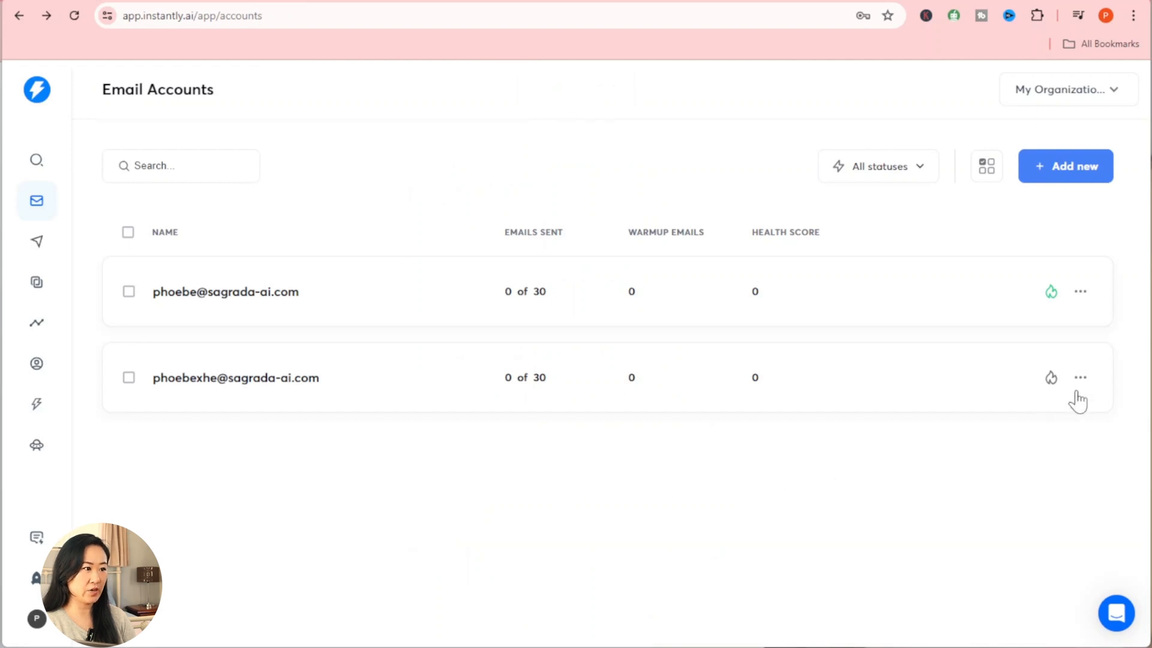
Step: Turn on warmup with the flame icon on the second sagrada-ai.com account row
click(1050, 380)
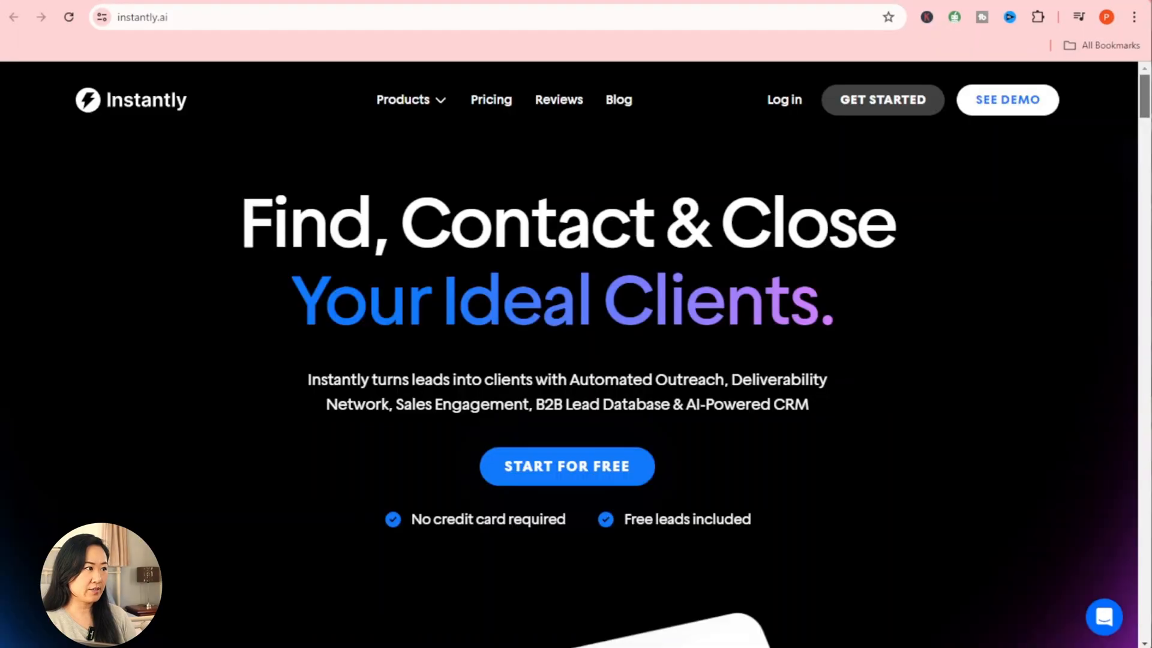
Step: Scroll the instantly.ai homepage down to the footer
scroll(503, 344, down, 20)
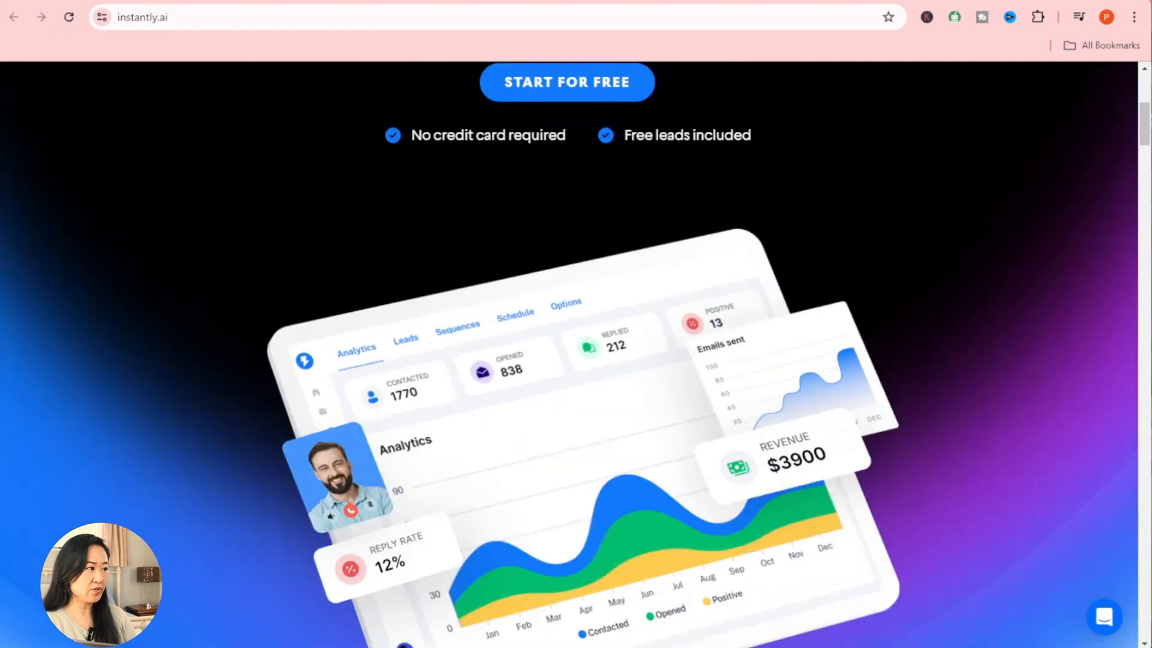
scroll(505, 395, down, 20)
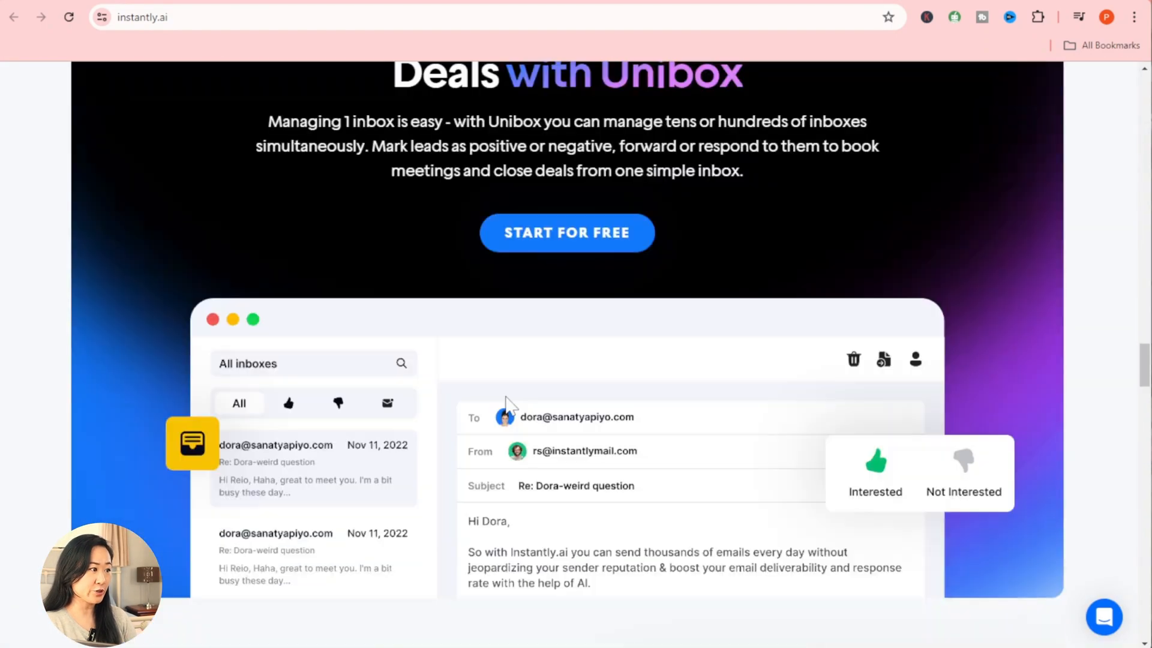
scroll(505, 407, down, 15)
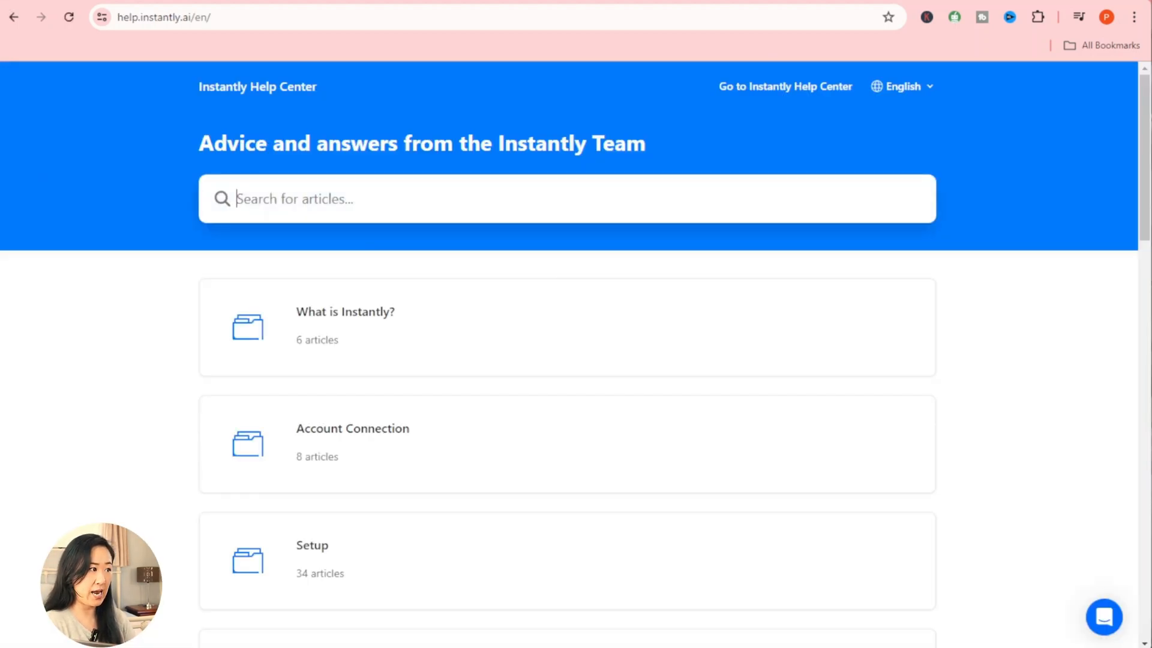
Step: Search the help center for 'dkim' and read through the GoDaddy & Google Workspace setup article
text(d)
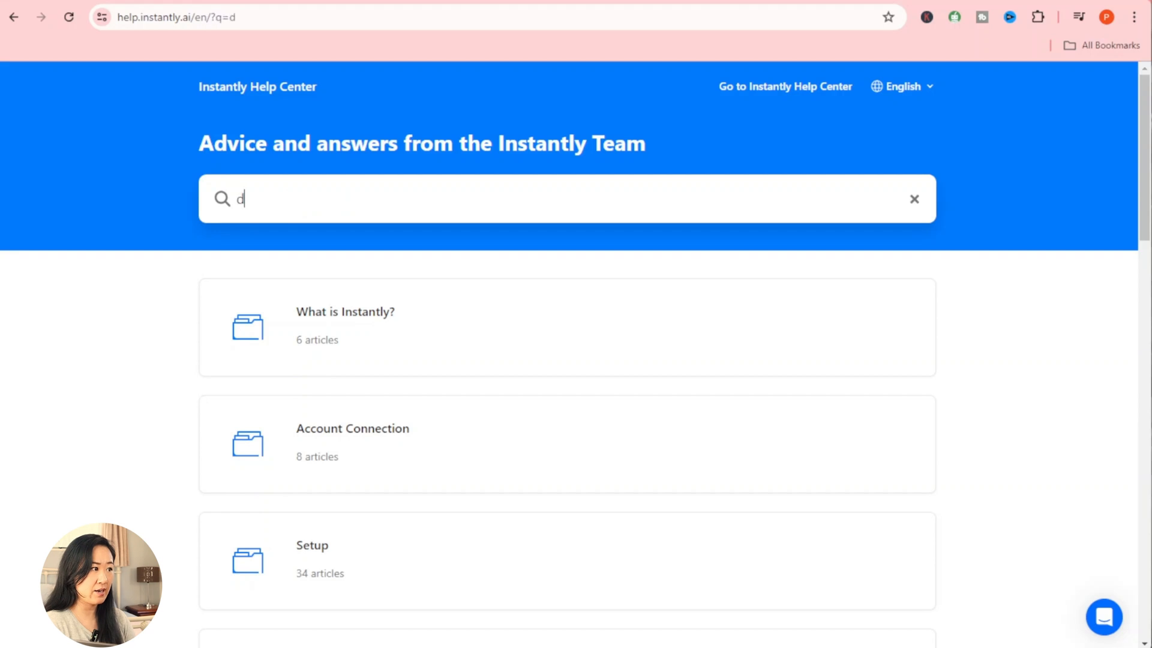
text(kim)
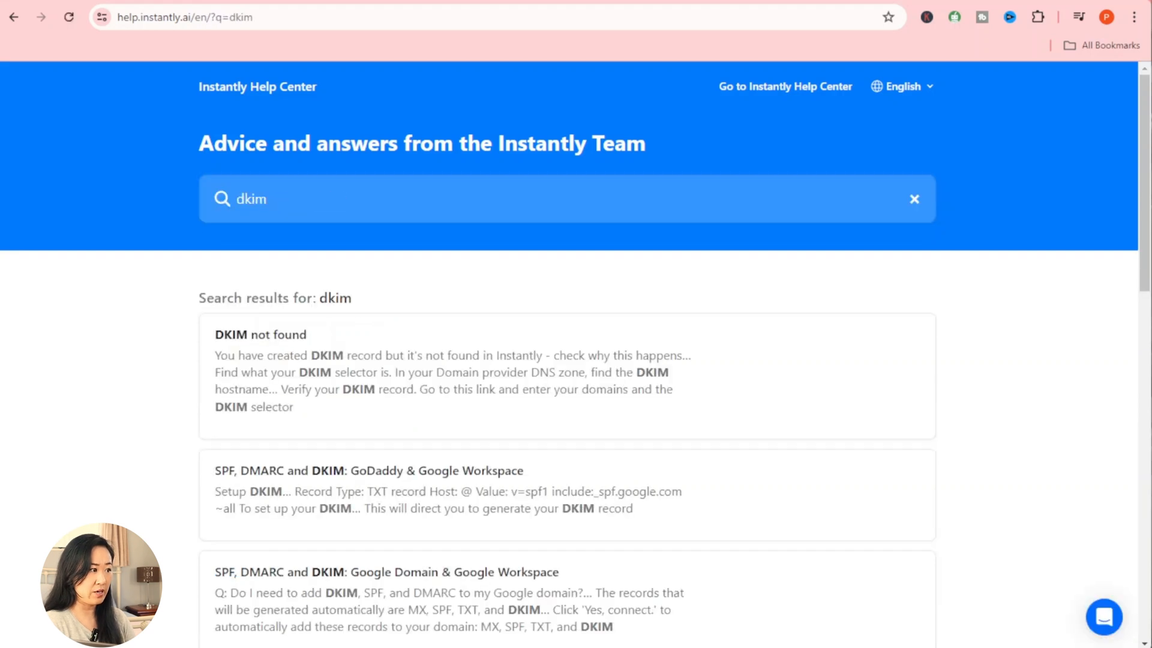
scroll(340, 424, down, 1)
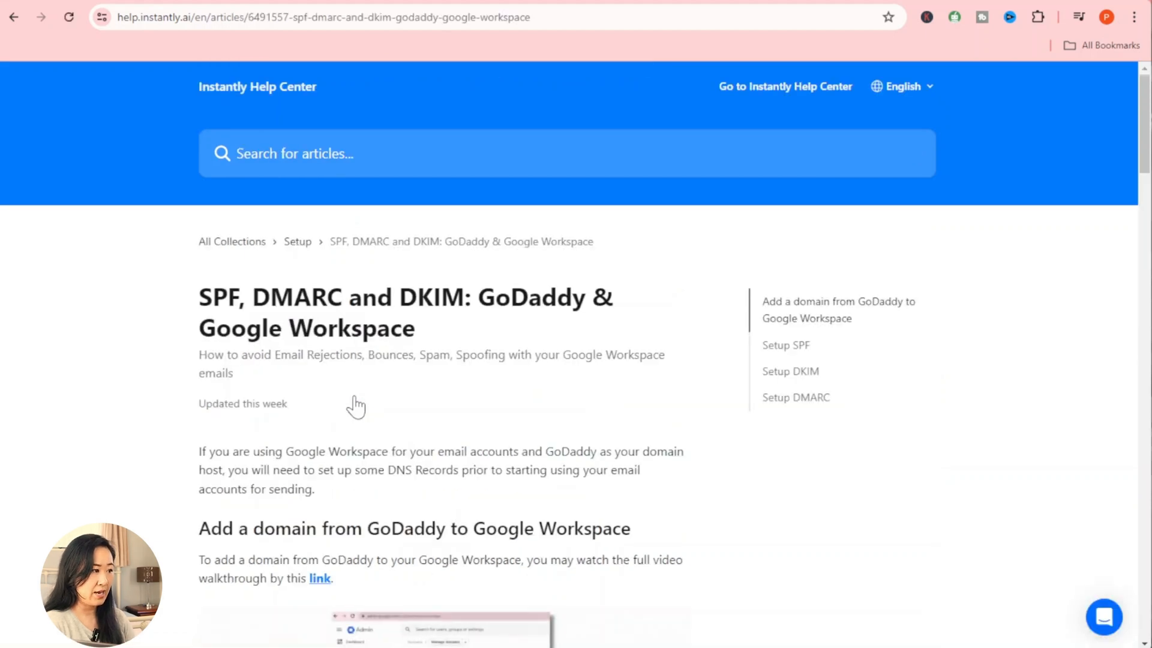
scroll(356, 407, down, 1)
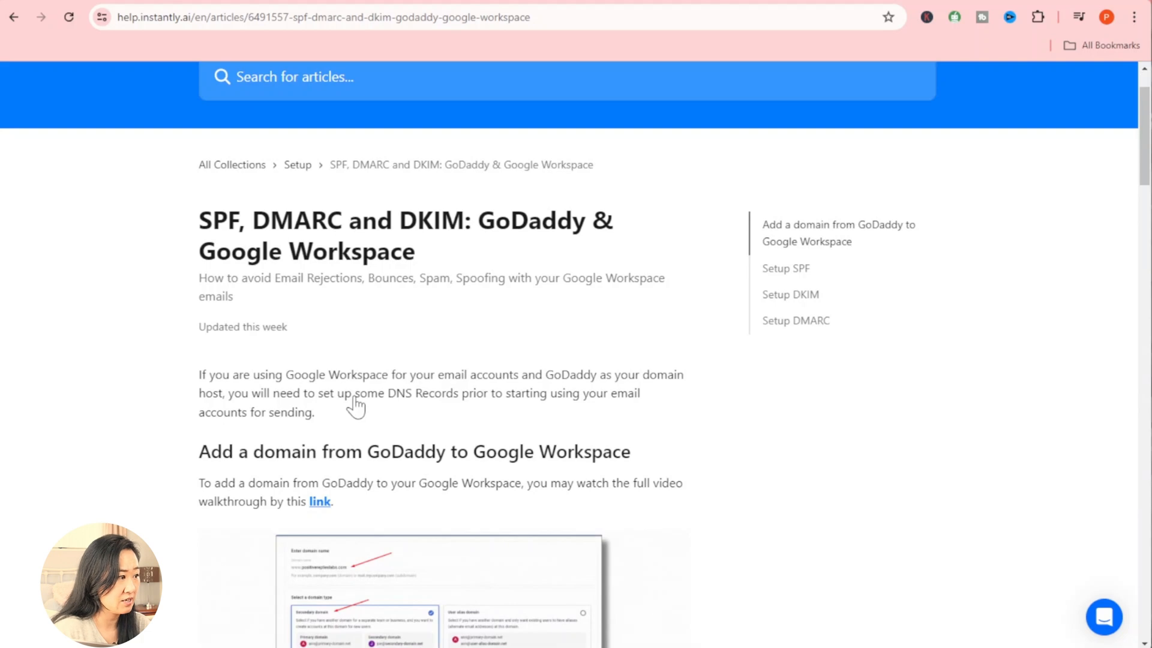
scroll(355, 407, down, 2)
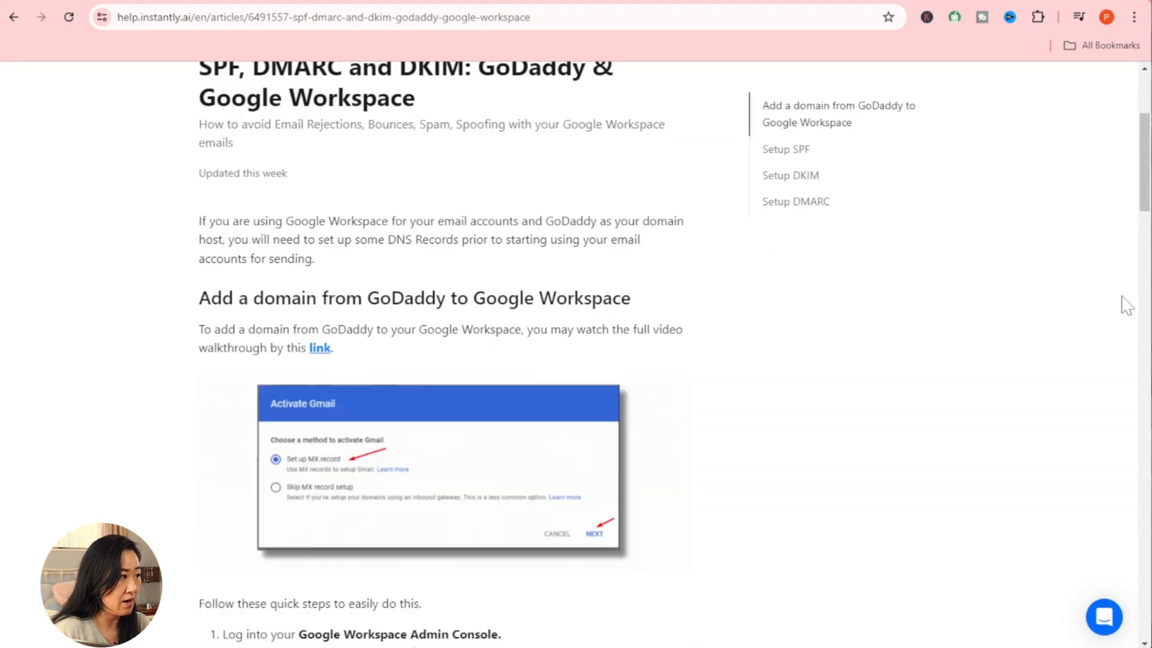
scroll(638, 367, down, 1)
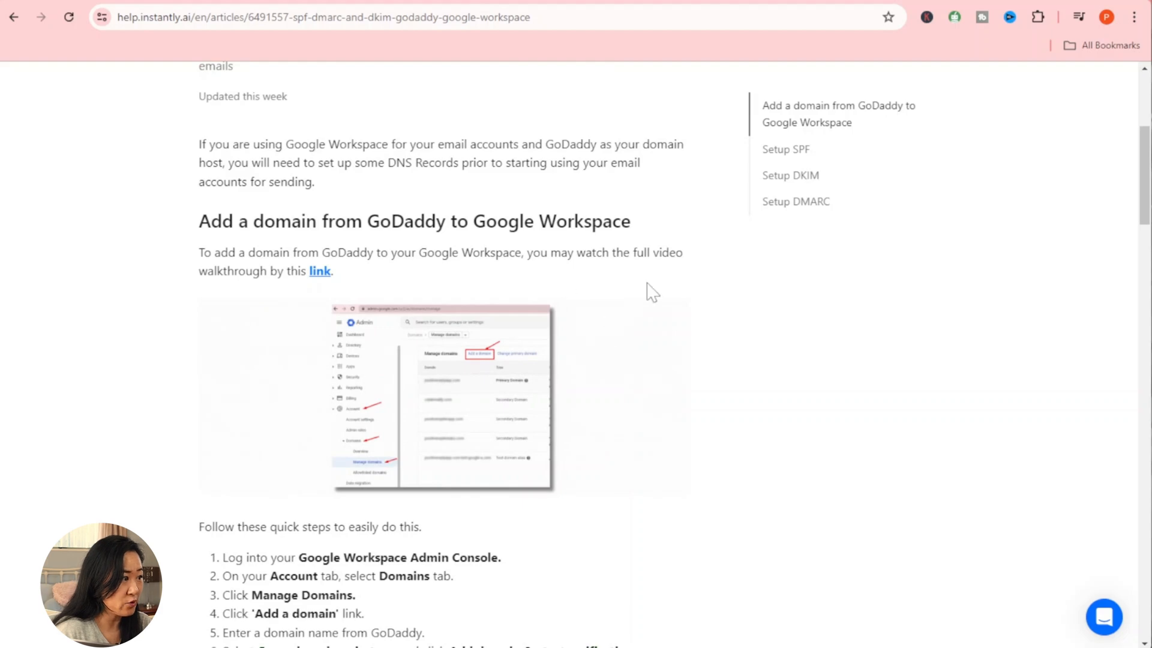
scroll(285, 406, down, 3)
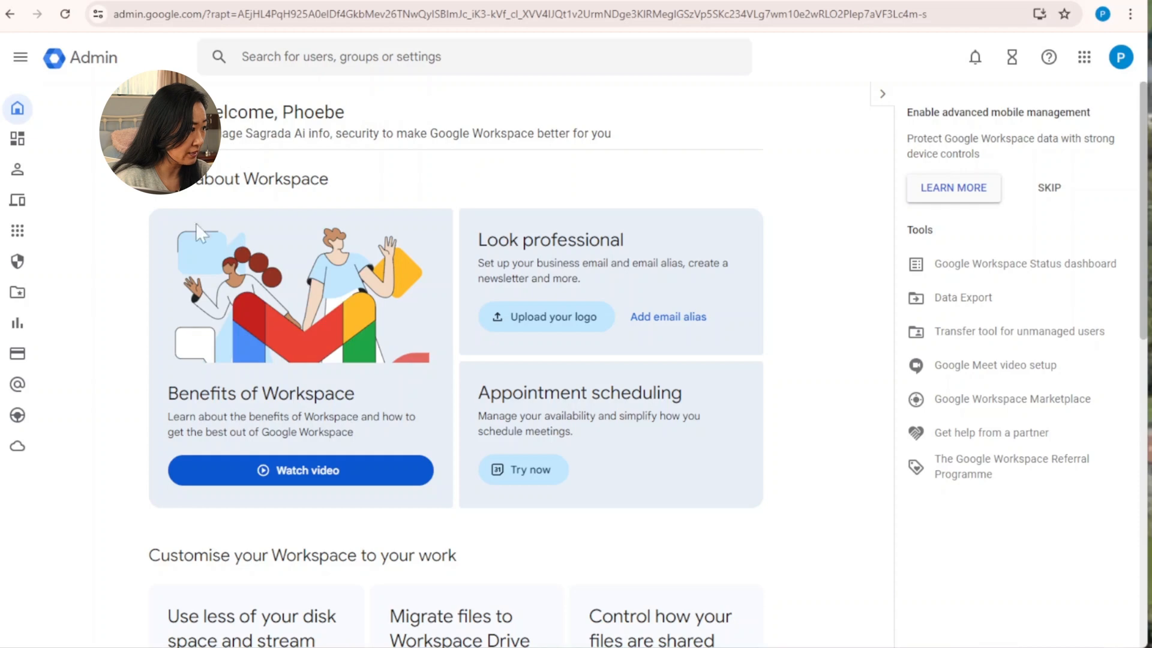
Step: Navigate to Account > Domains > Manage domains to view sagrada-ai.com as the primary domain
mouse_move(24, 367)
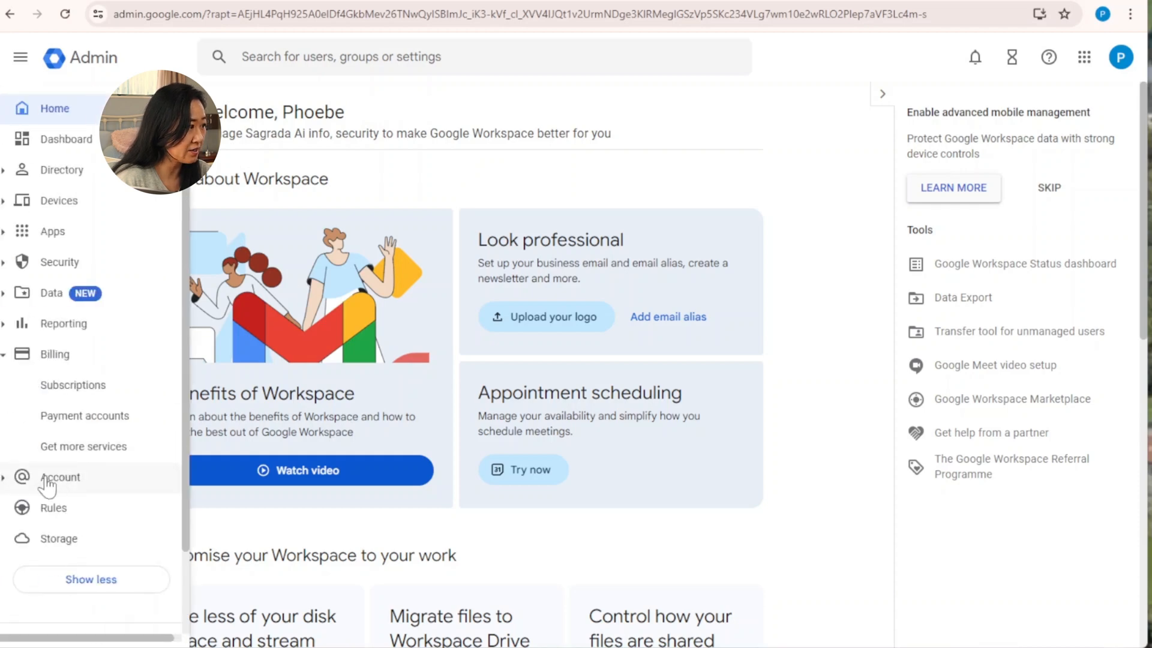
click(7, 480)
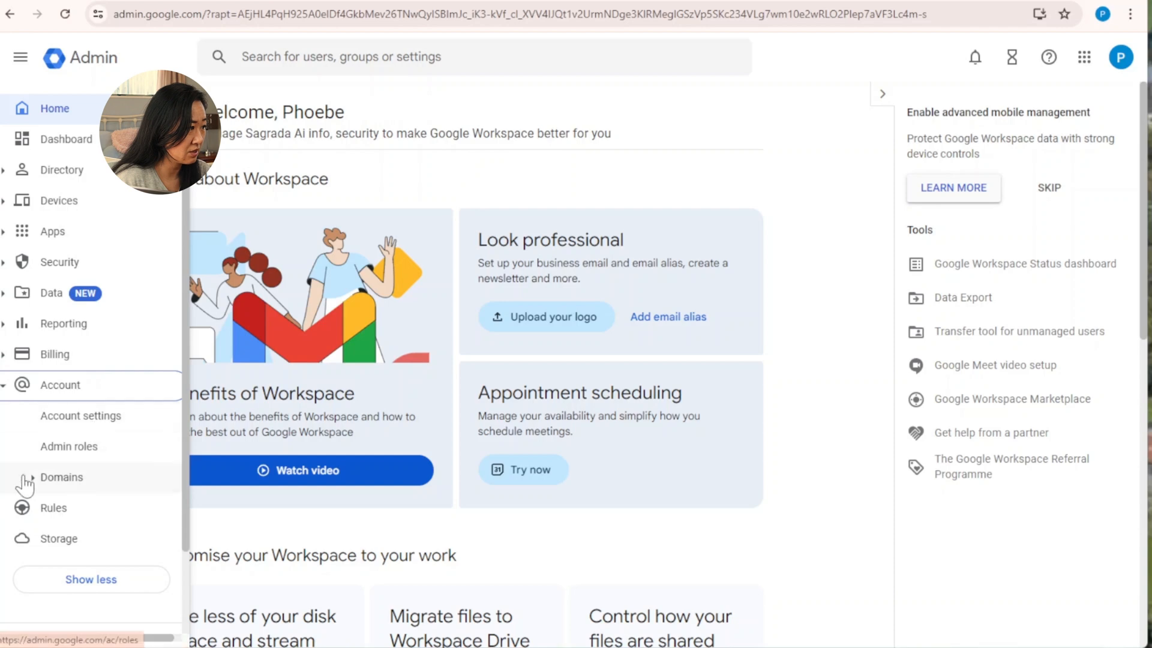
click(30, 480)
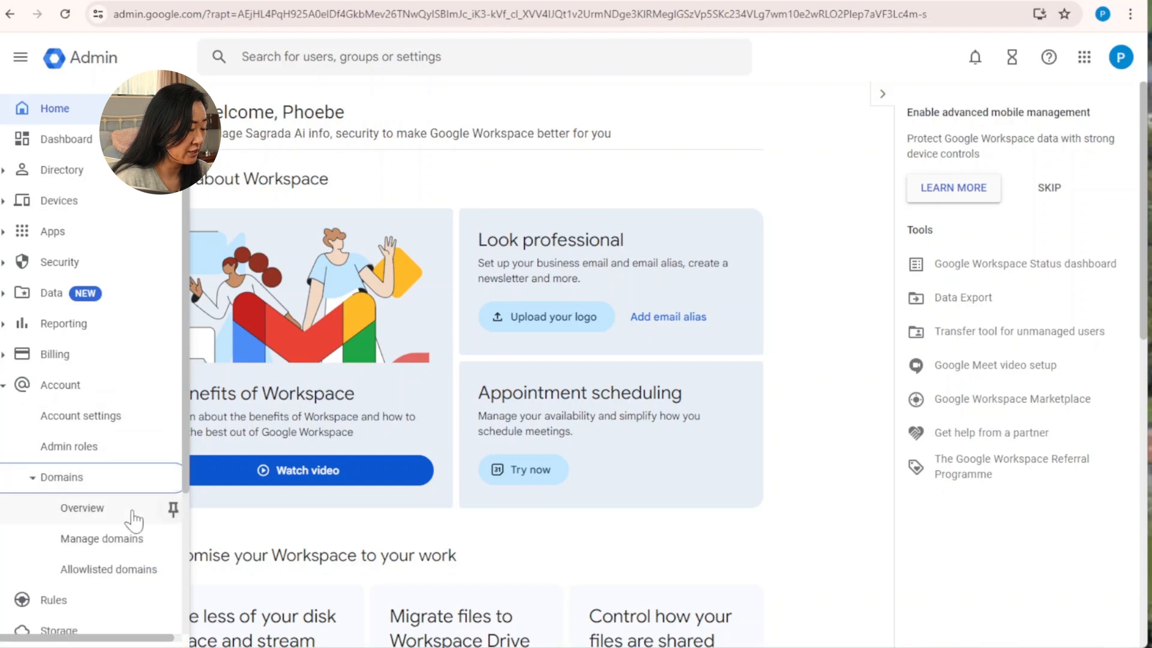
click(123, 538)
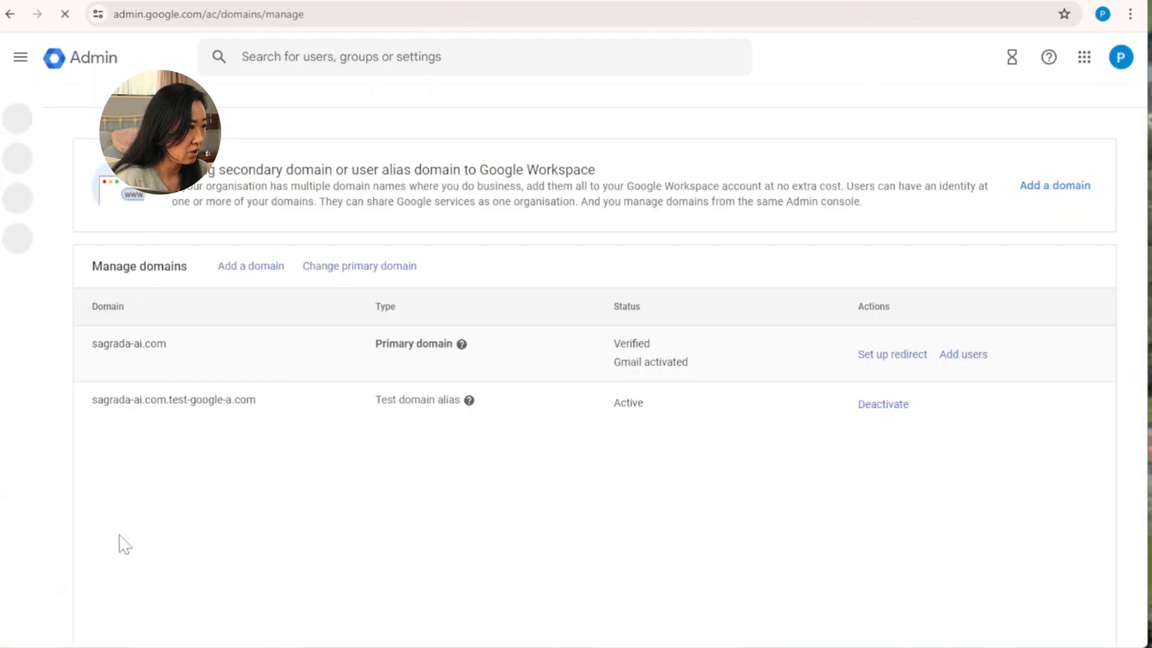
mouse_move(507, 363)
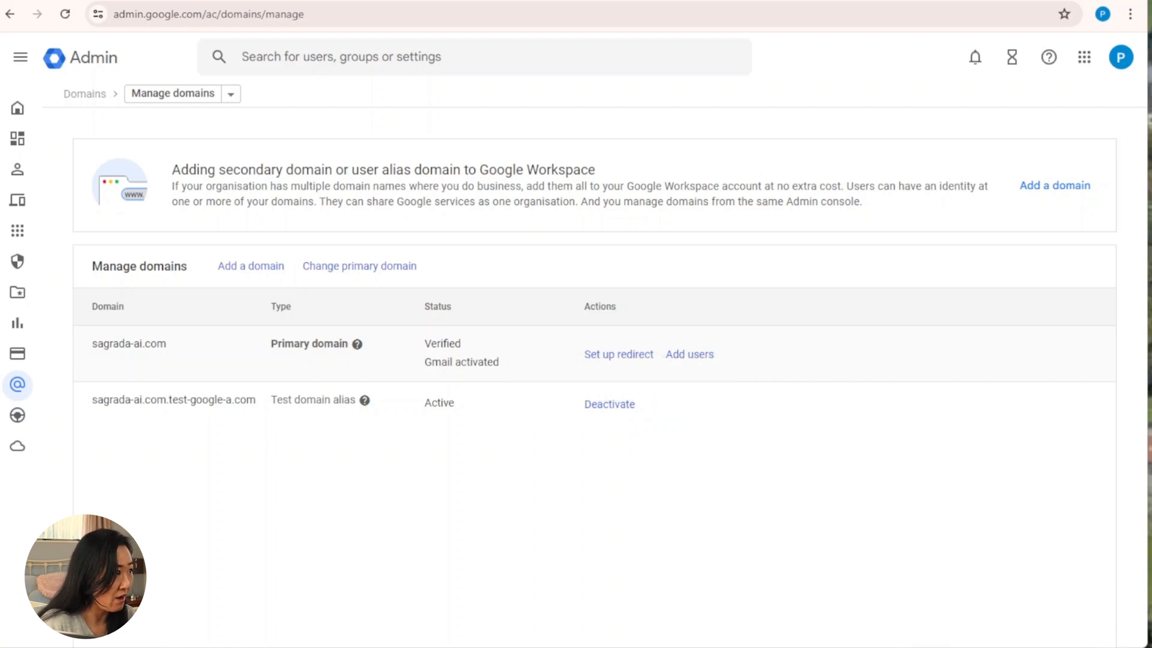
mouse_move(22, 129)
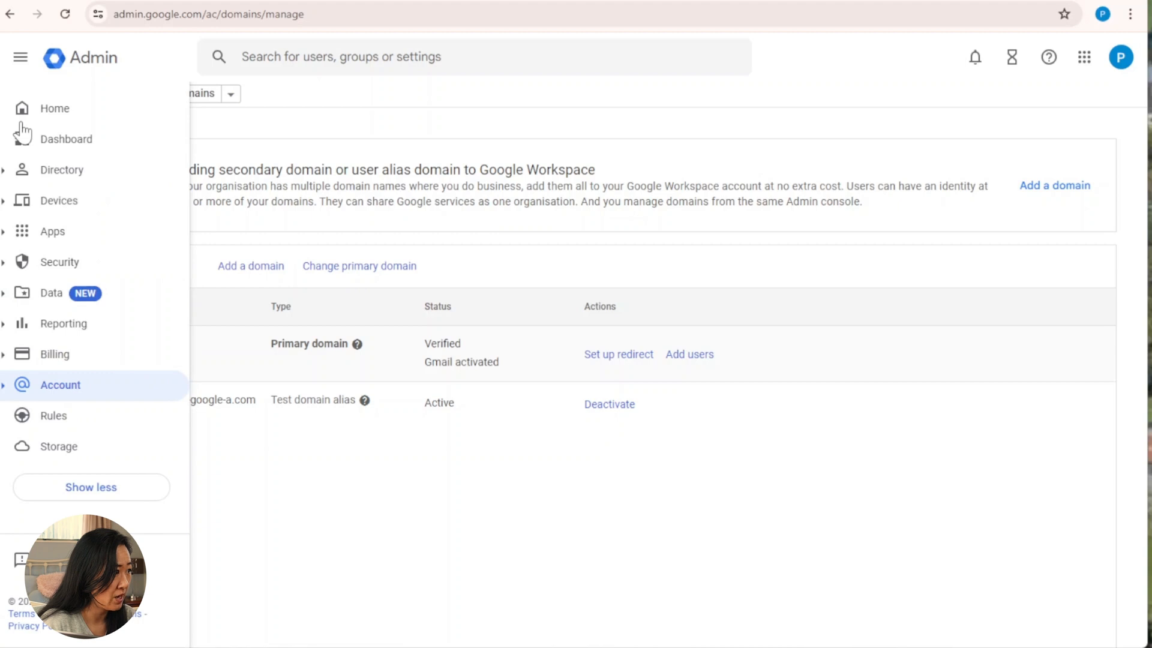
Step: Go to Apps > Google Workspace > Gmail and expand the Authenticate email (DKIM) section for sagrada-ai.com
click(4, 235)
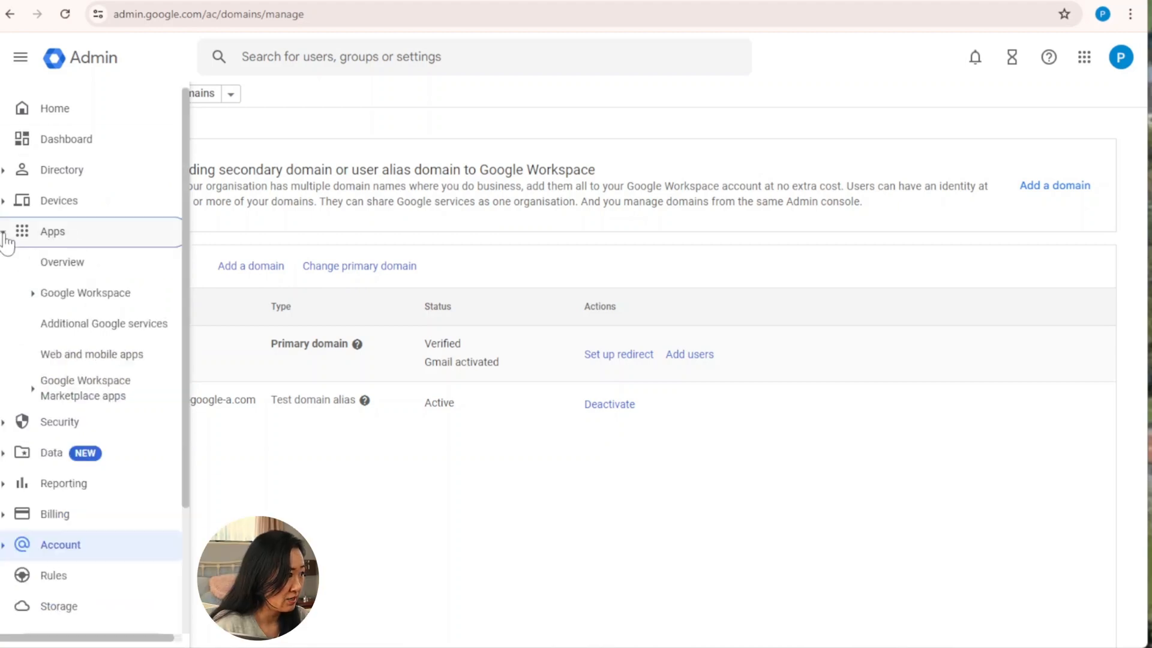
click(96, 303)
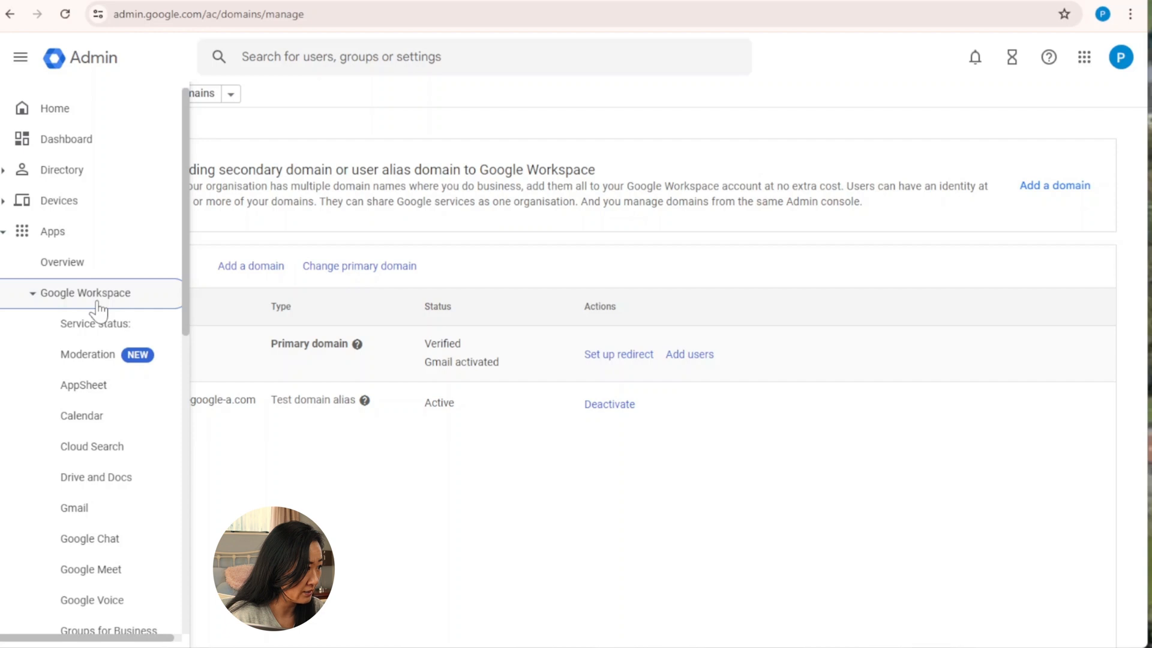
click(86, 509)
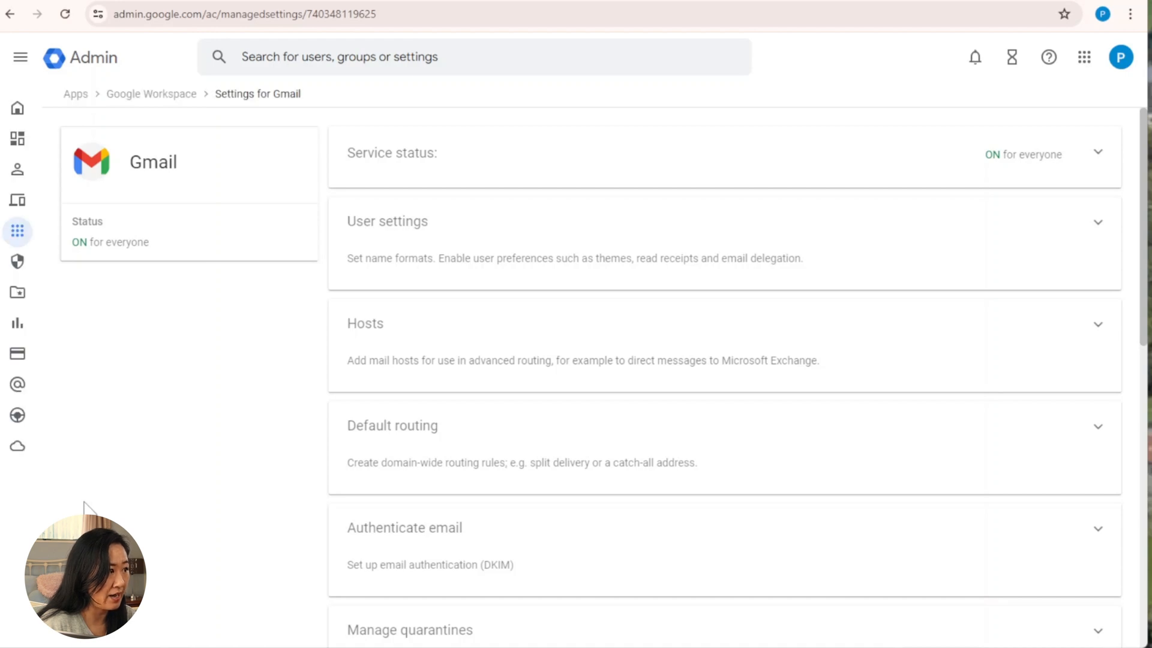
click(446, 535)
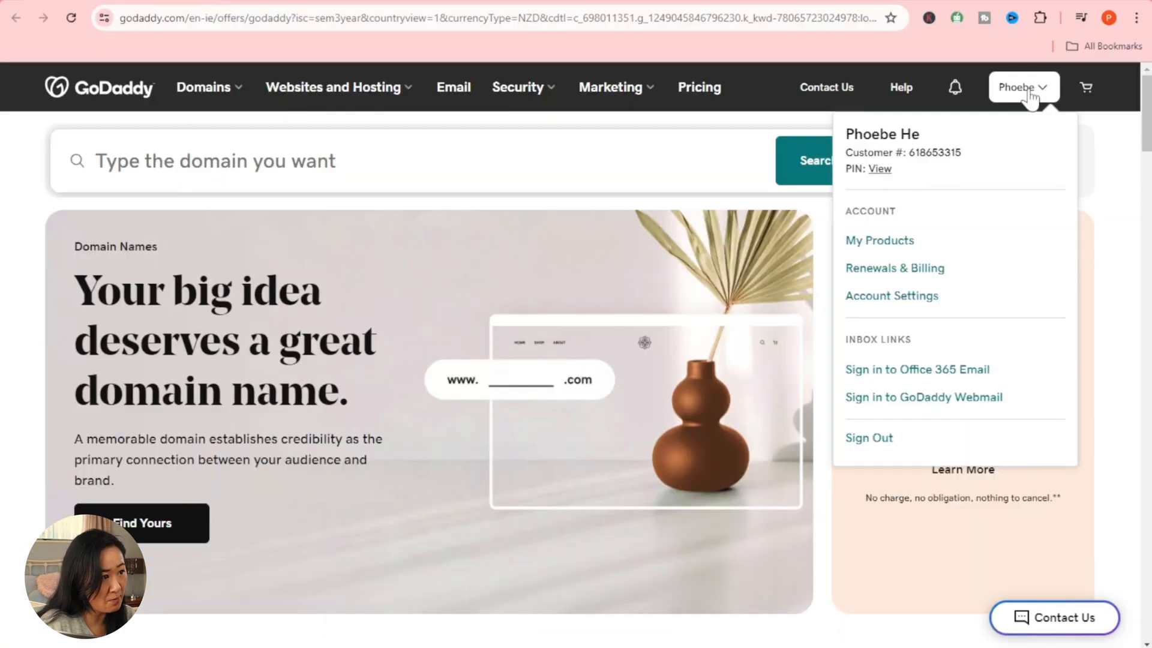
Step: From My Products, open the sagrada-ai.com domain page and go to its DNS records
click(909, 242)
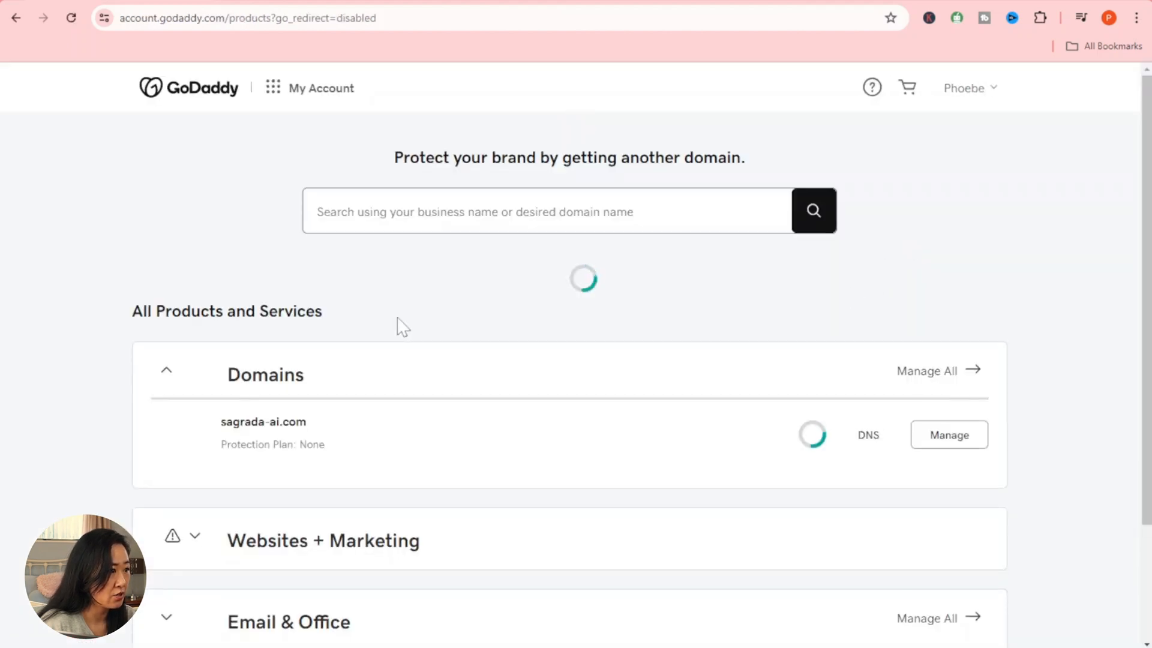
scroll(402, 327, down, 4)
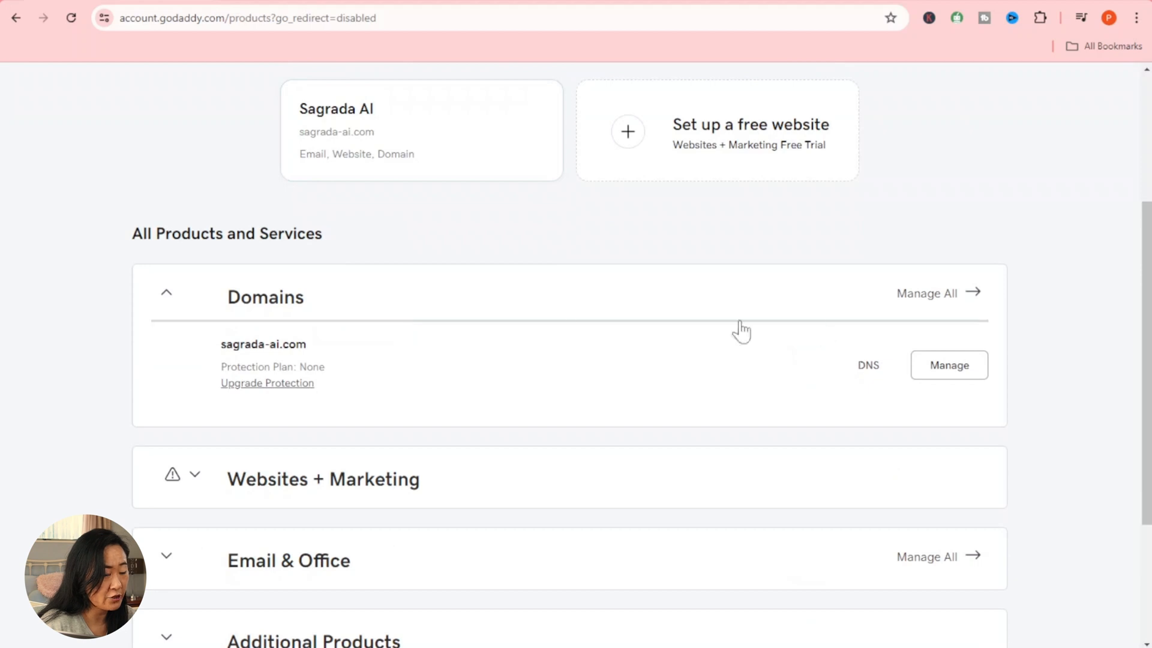
click(948, 376)
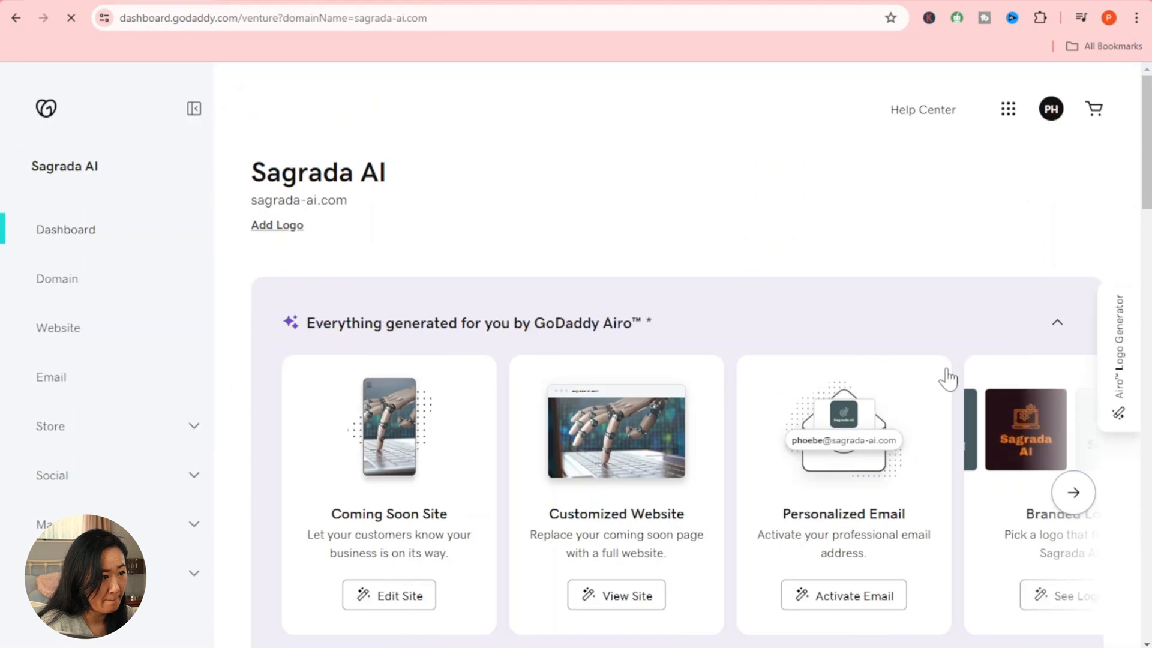
click(114, 286)
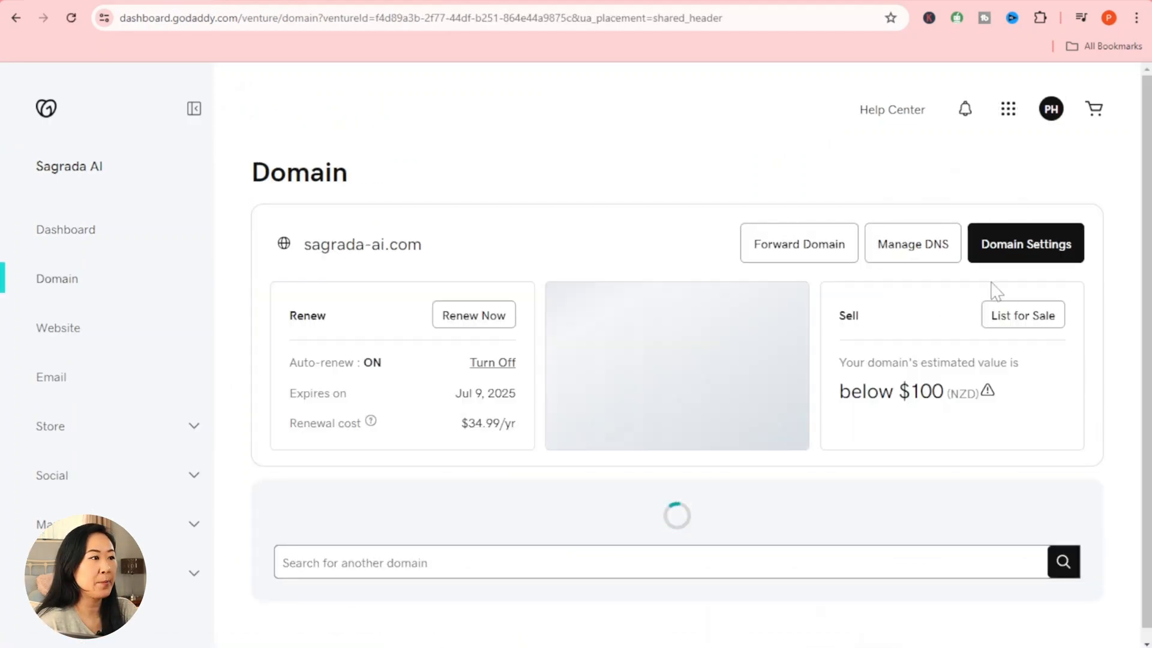
click(934, 258)
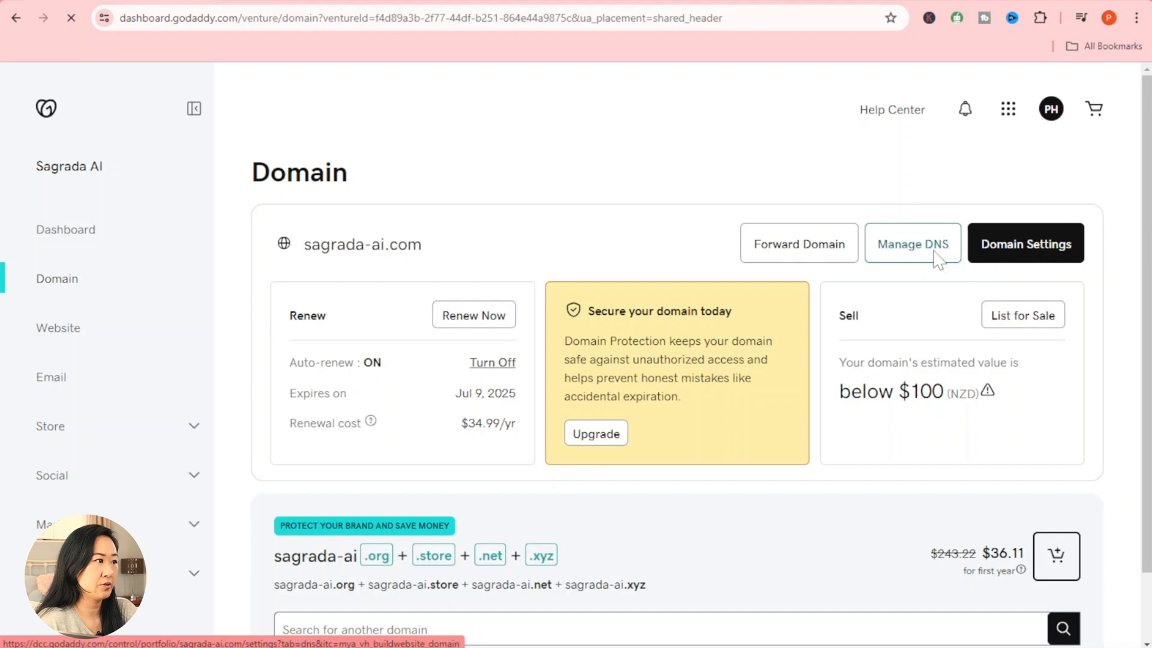
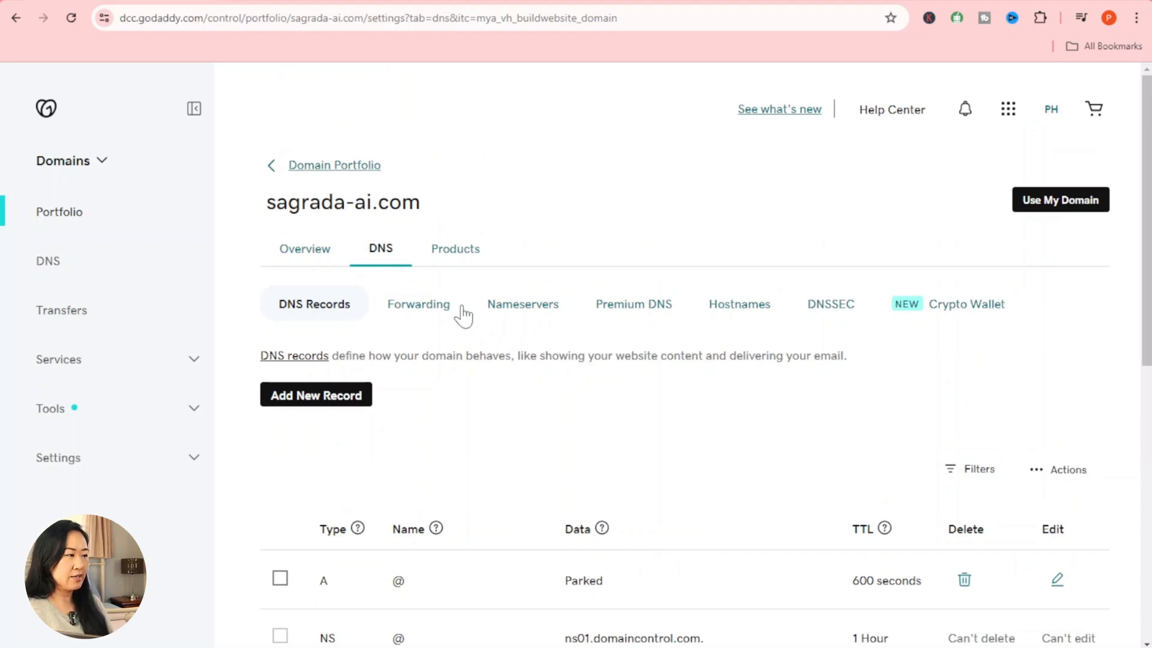
Step: Generate a 2048-bit DKIM record for sagrada-ai.com and select its google._domainkey host name
click(353, 401)
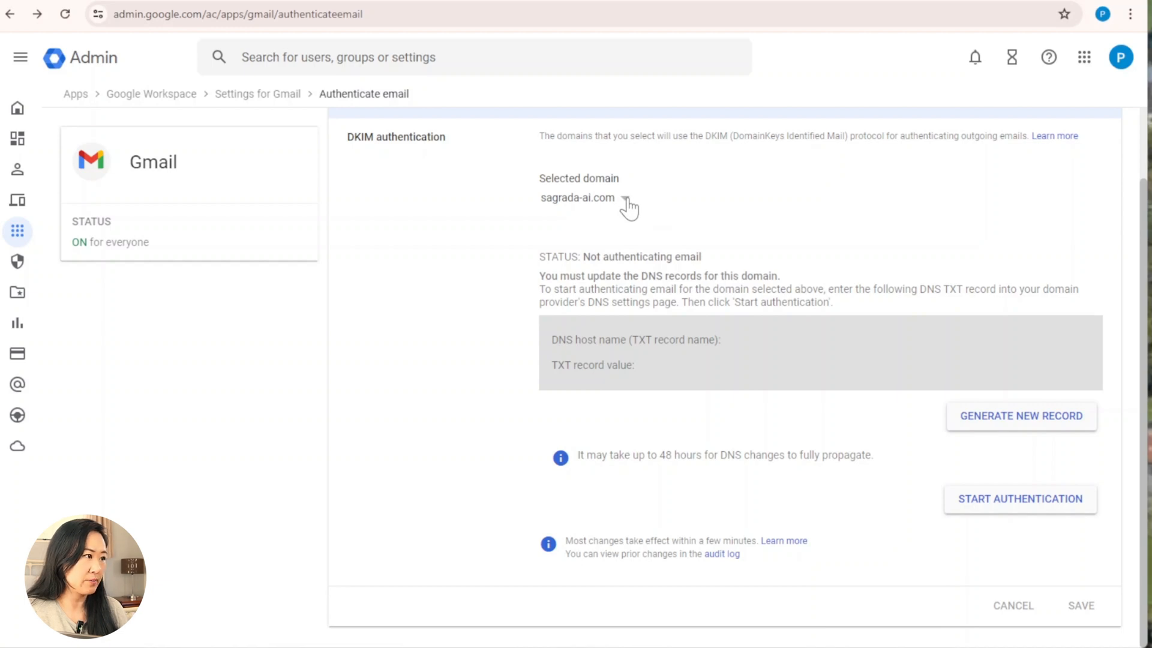
click(625, 200)
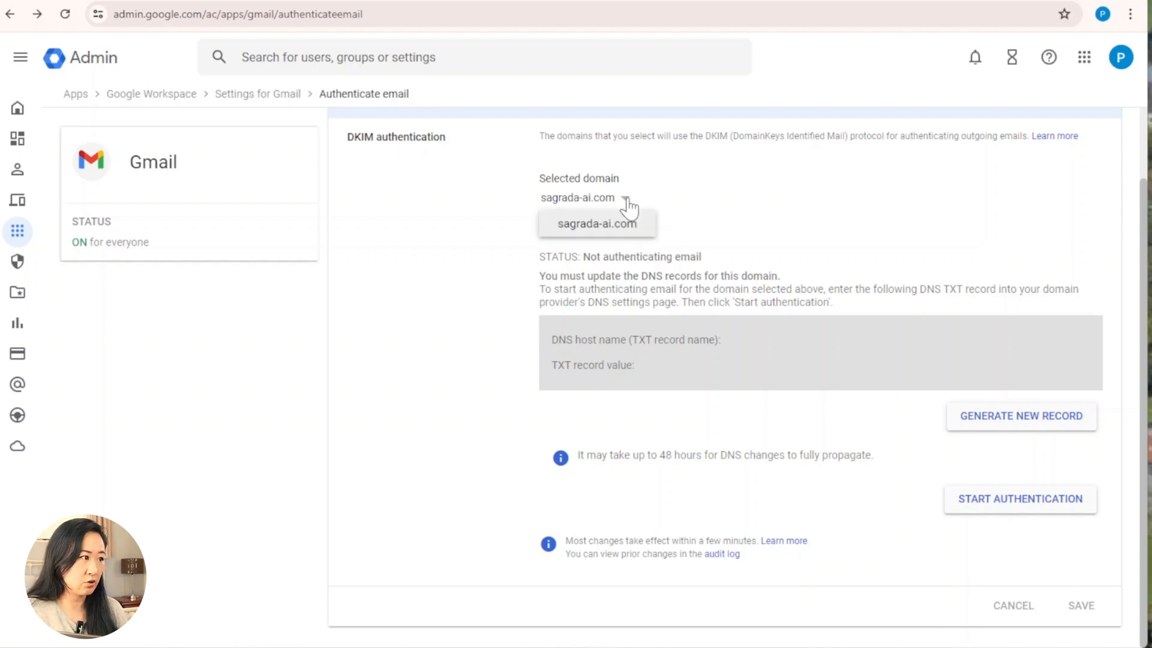
click(627, 226)
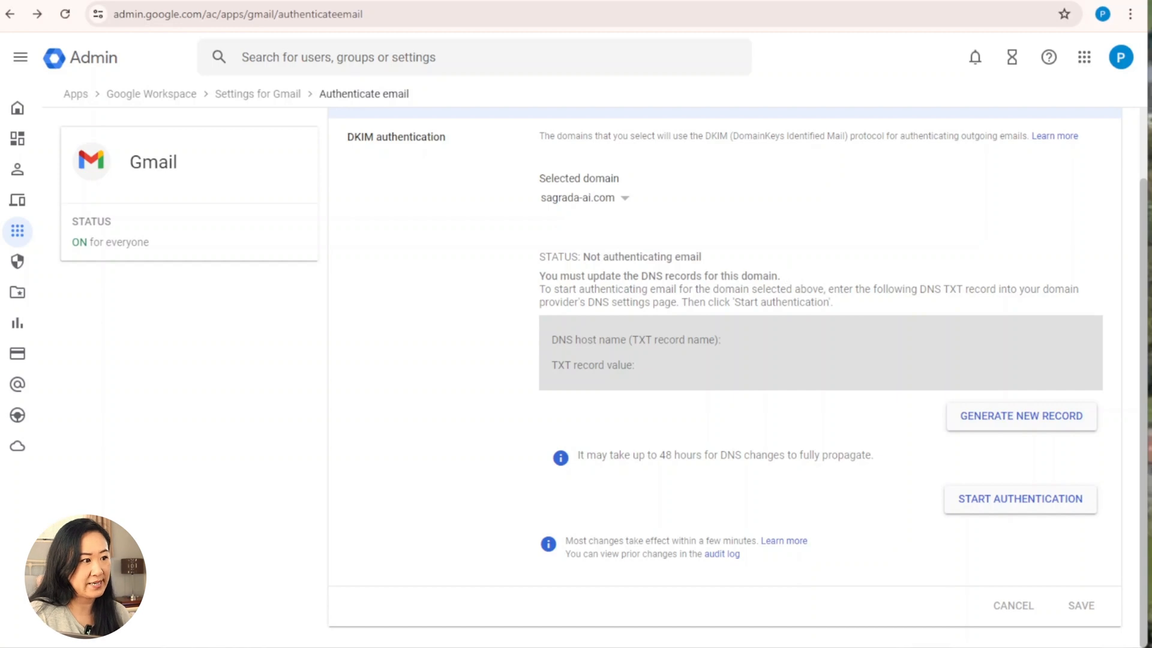
drag(590, 258, 747, 266)
click(743, 282)
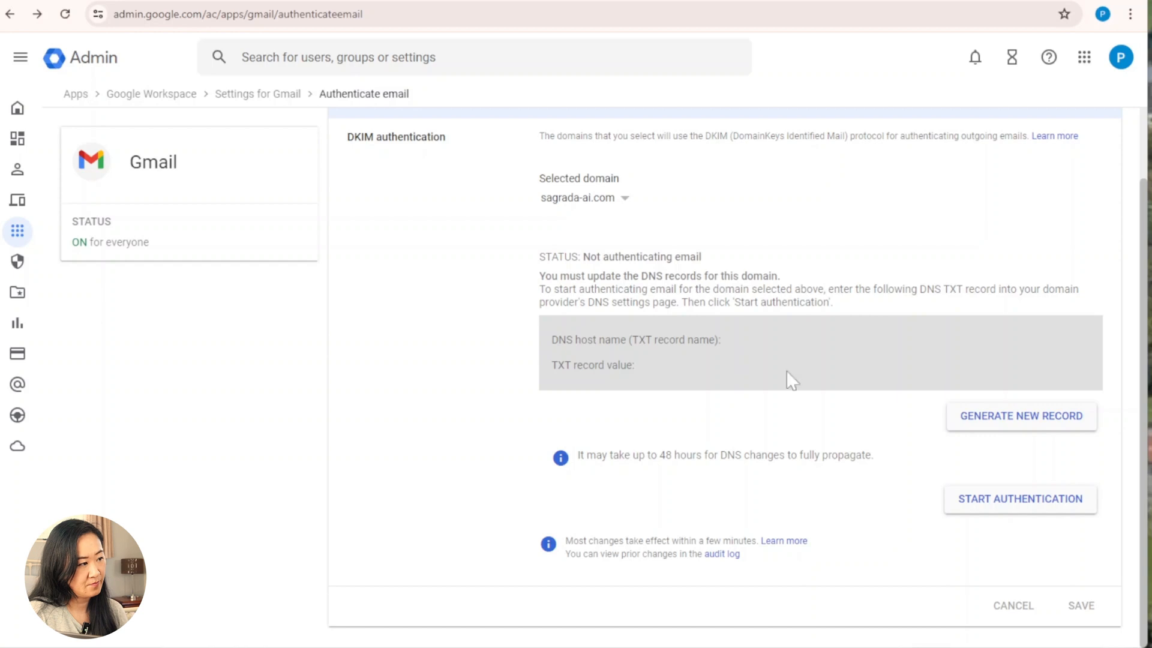
click(1040, 427)
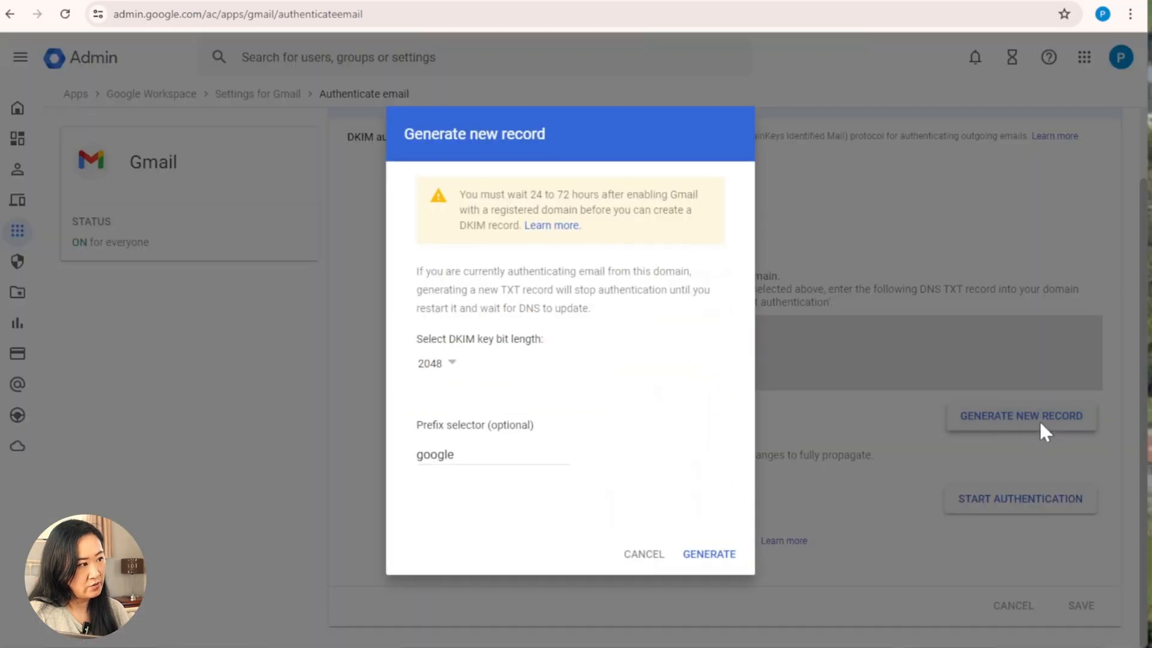
click(725, 561)
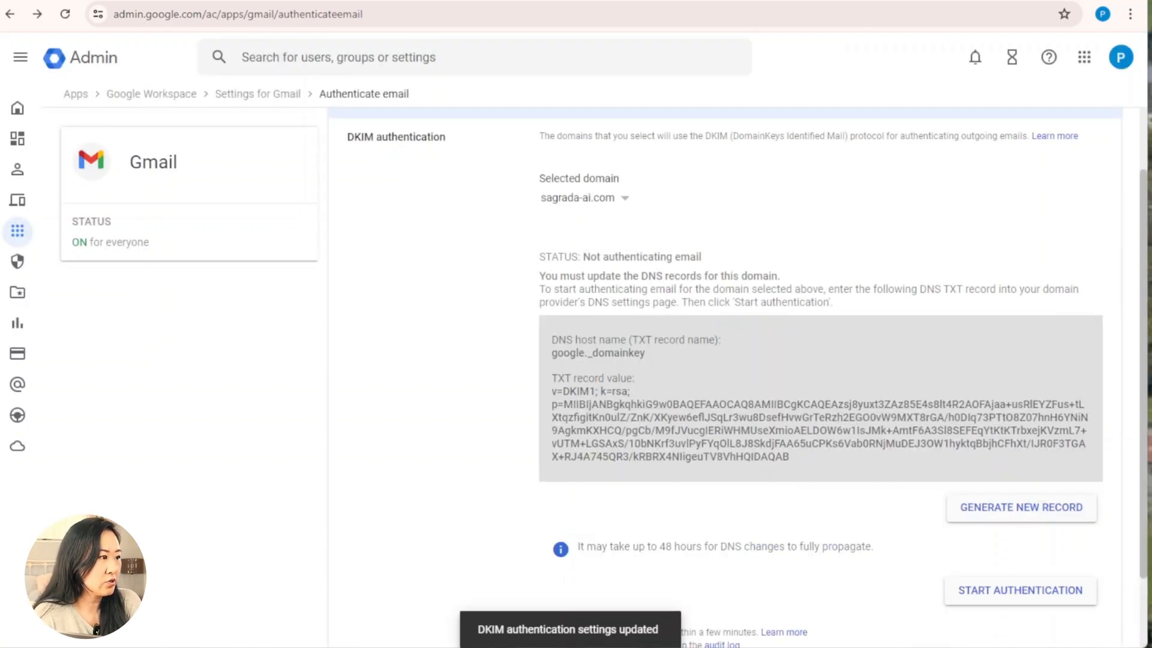
drag(551, 352, 652, 351)
Step: Copy the google._domainkey host name and set the new GoDaddy record type to TXT
right_click(609, 352)
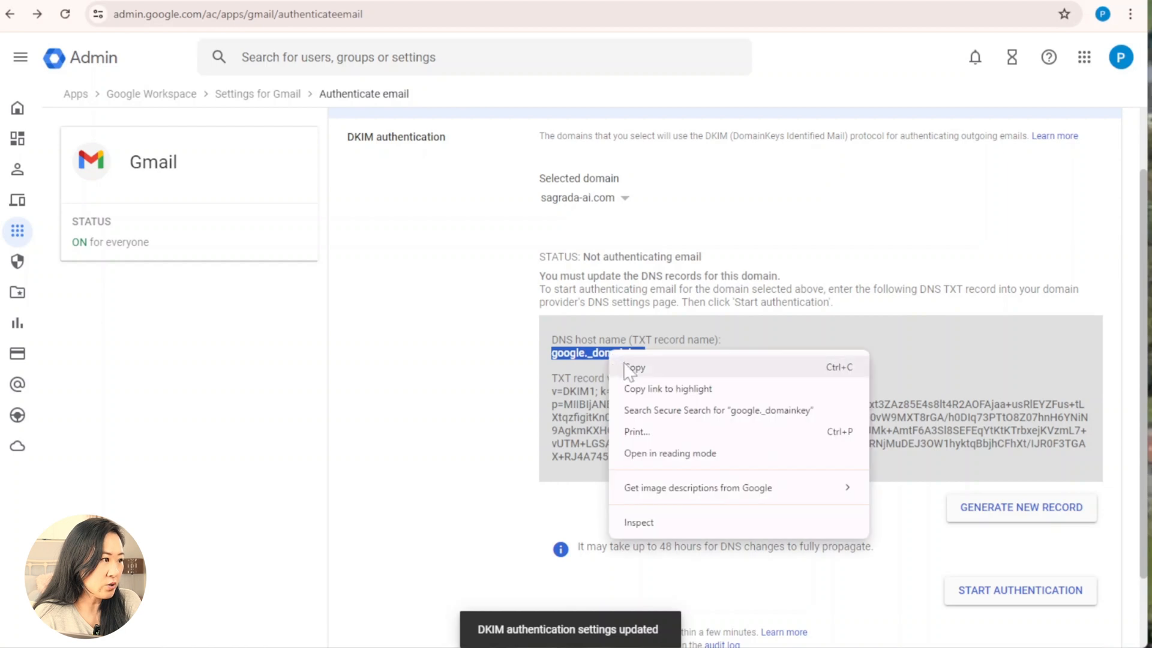
click(630, 367)
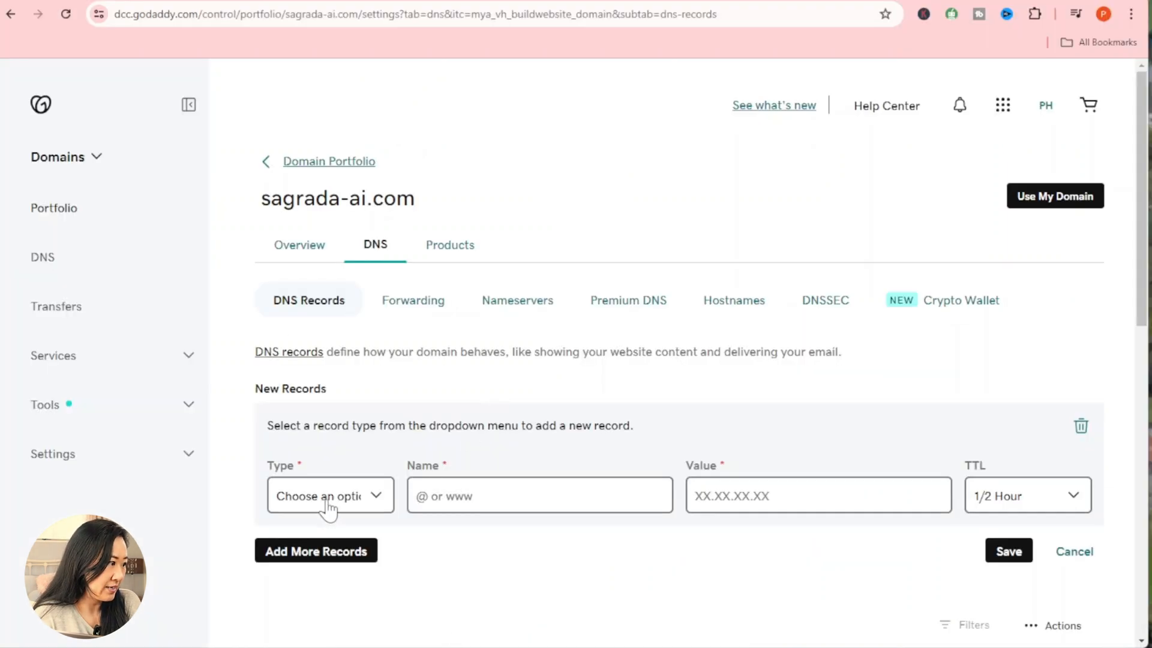
click(329, 496)
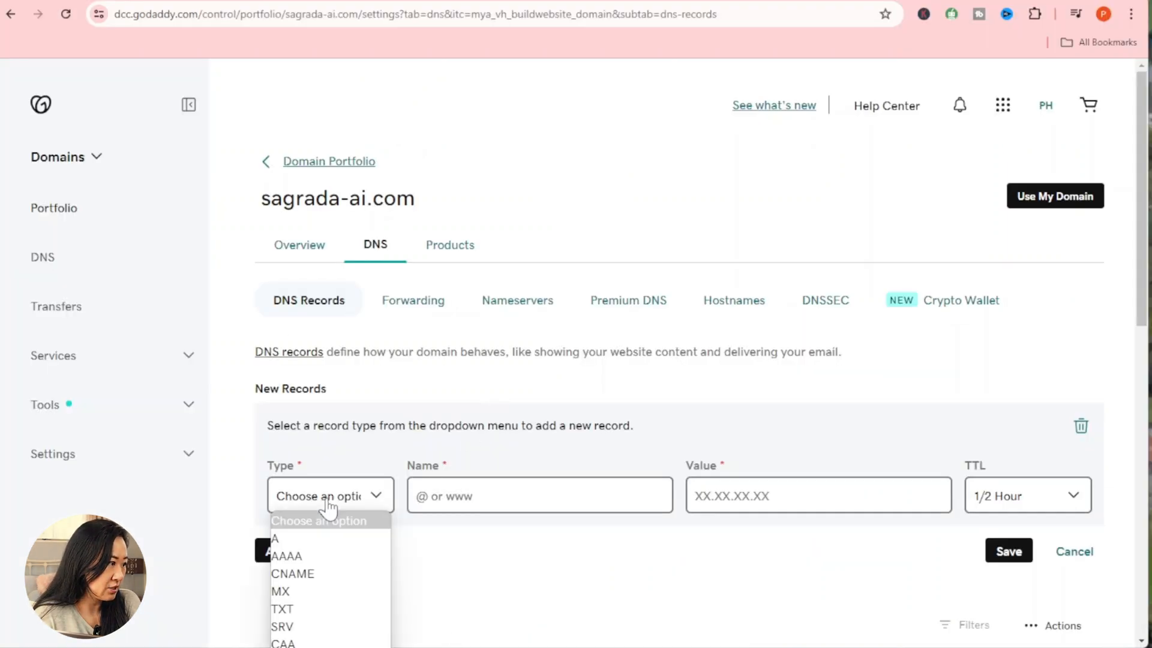
click(325, 609)
Step: Enter google._domainkey as the new TXT record's Name
click(493, 497)
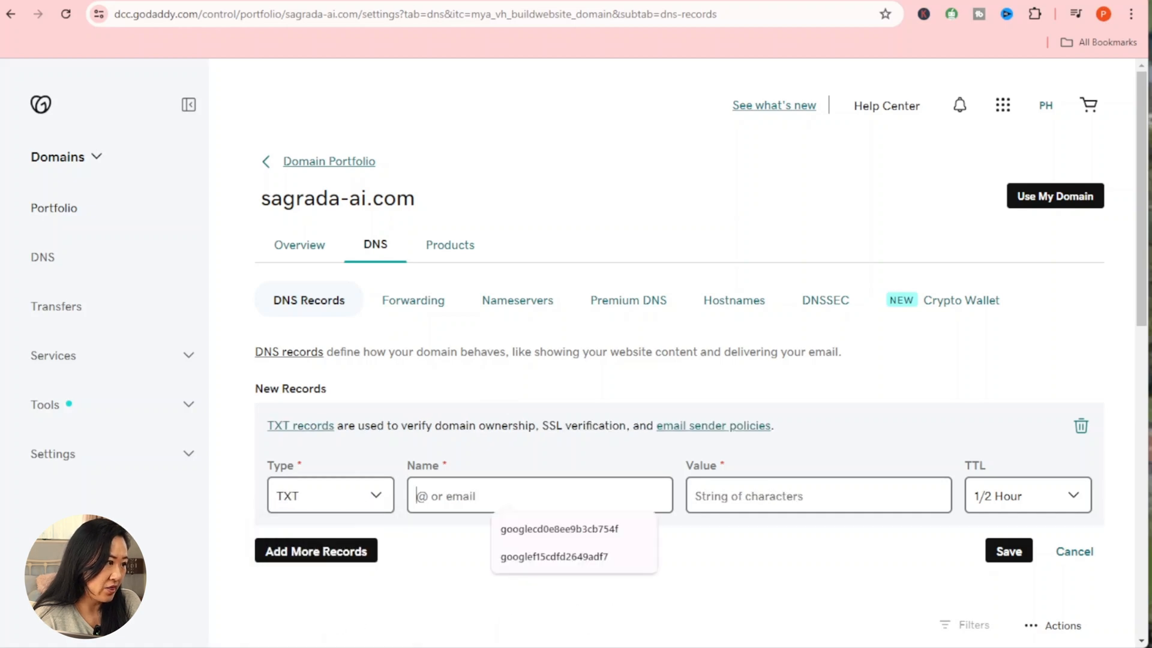
key(alt+Tab)
click(647, 372)
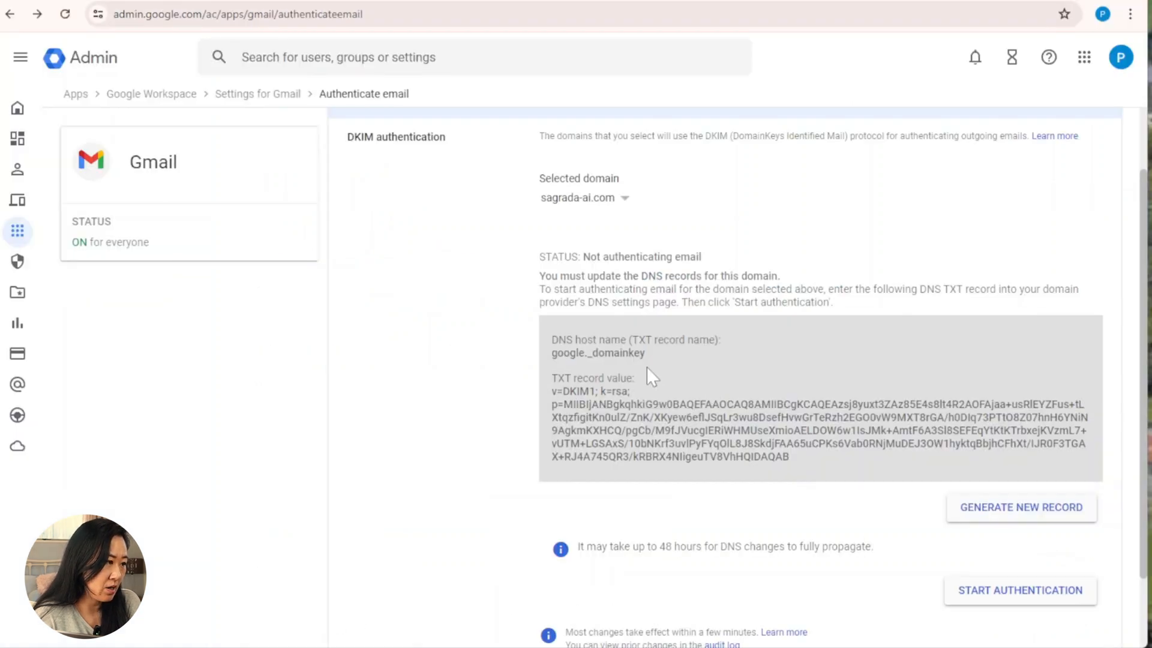
drag(551, 353, 646, 354)
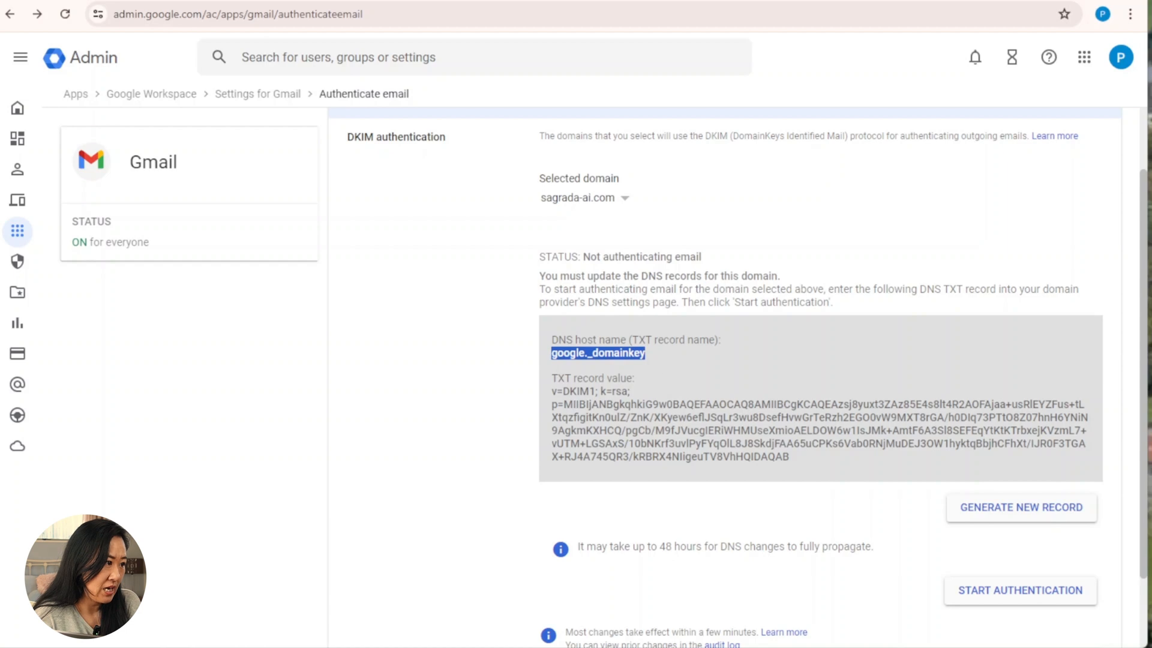
right_click(649, 360)
click(659, 370)
key(alt+Tab)
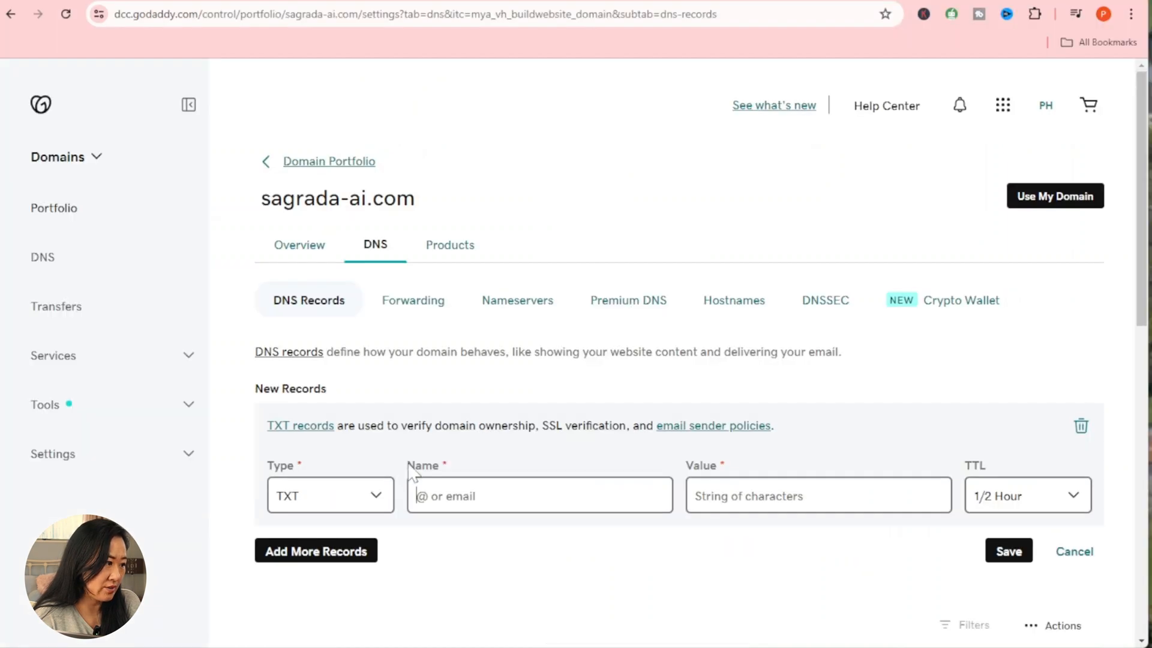
click(431, 505)
right_click(429, 499)
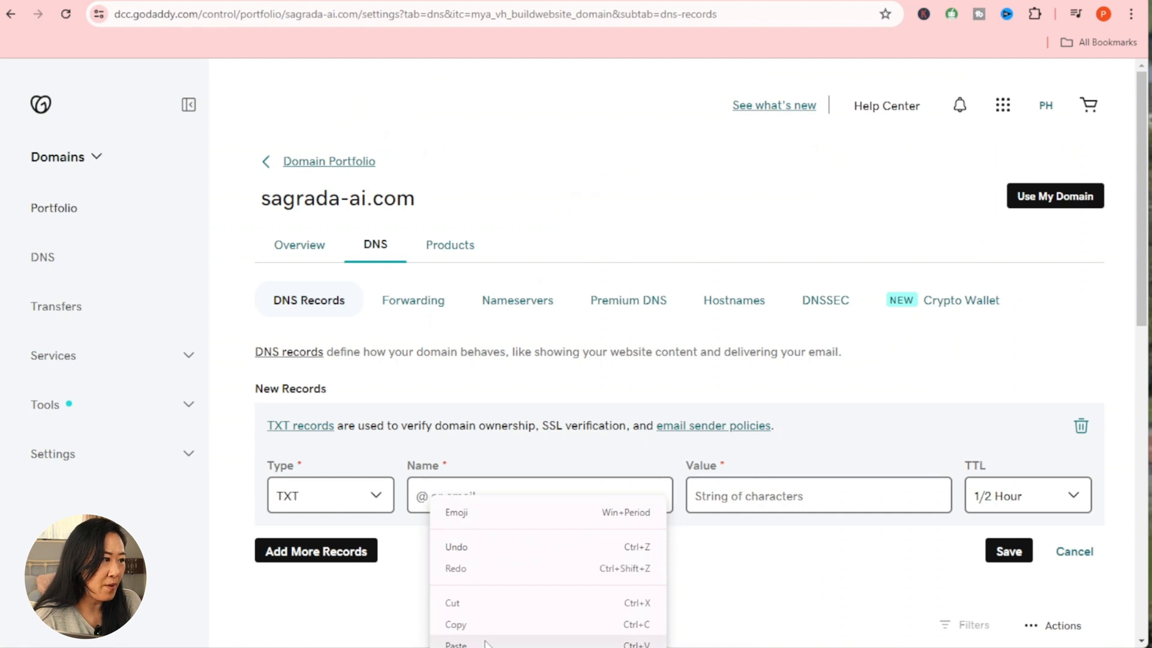
click(485, 643)
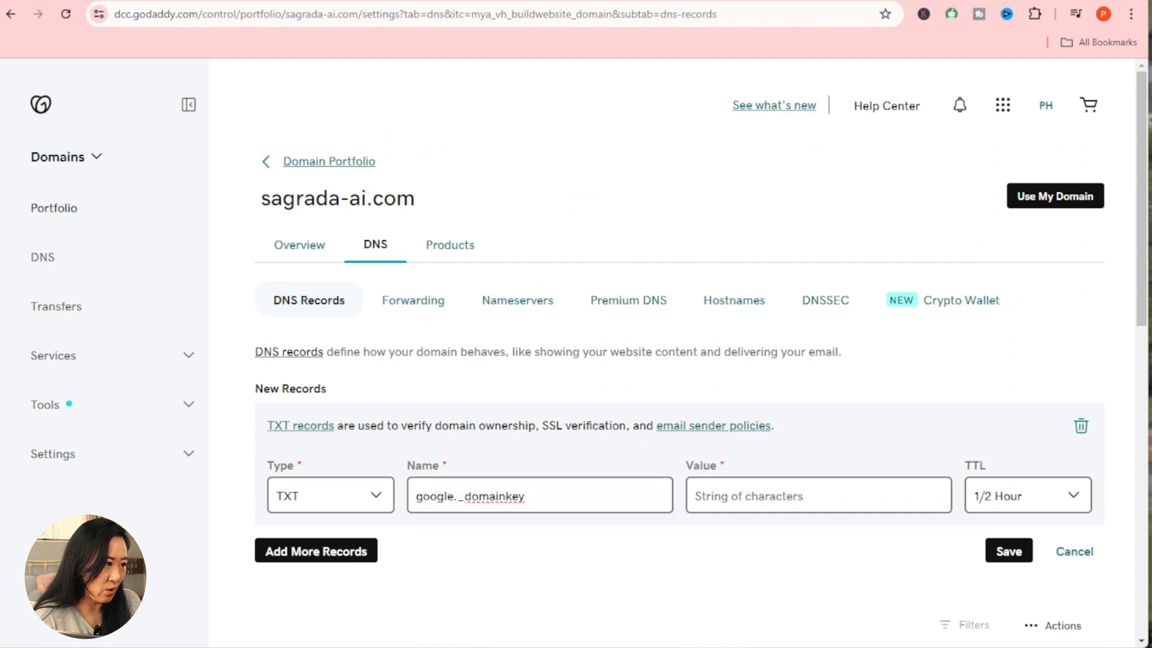
Step: Copy the DKIM TXT value from Google Admin into the record's Value and save it
key(alt+Tab)
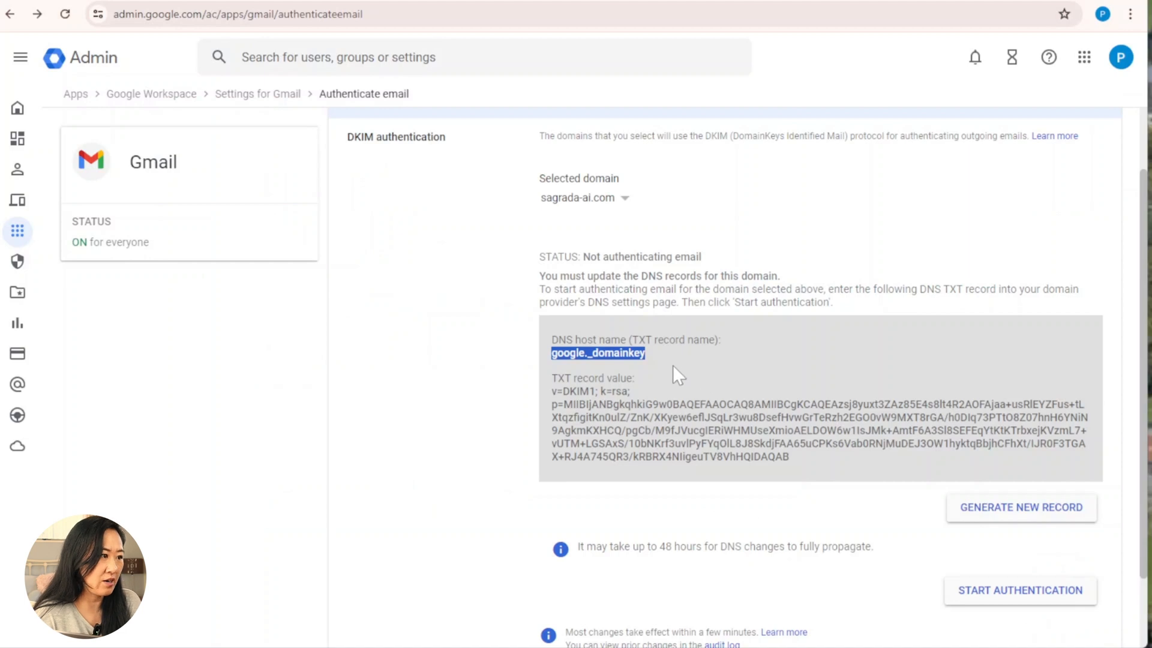
click(676, 376)
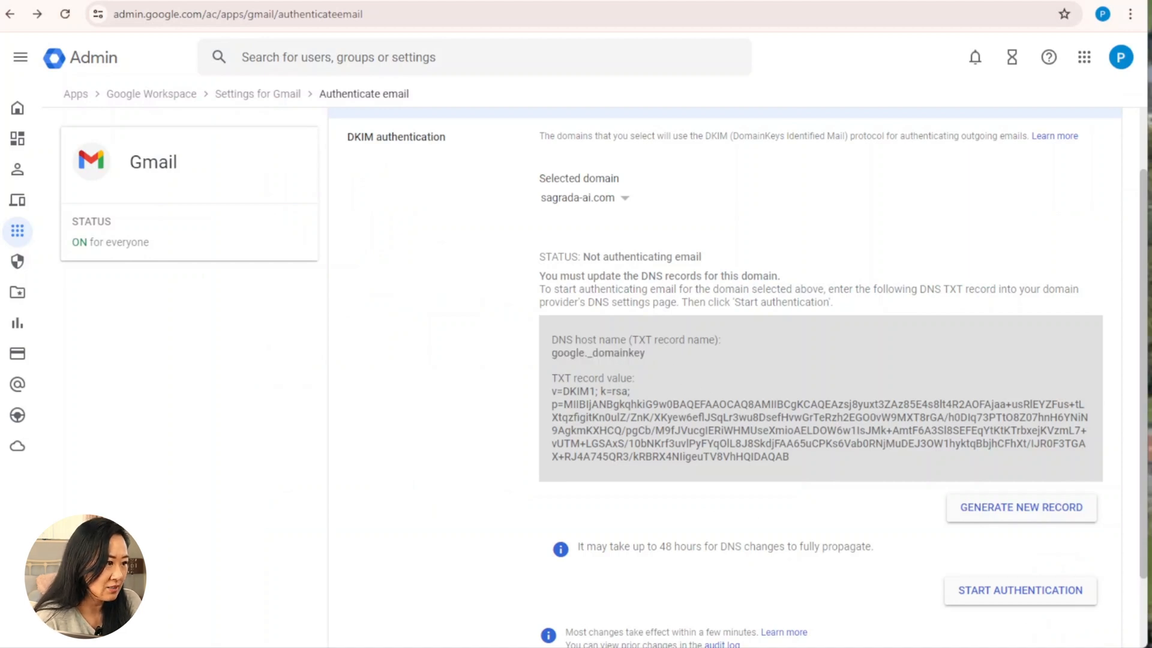
drag(552, 389, 837, 472)
right_click(661, 441)
click(681, 451)
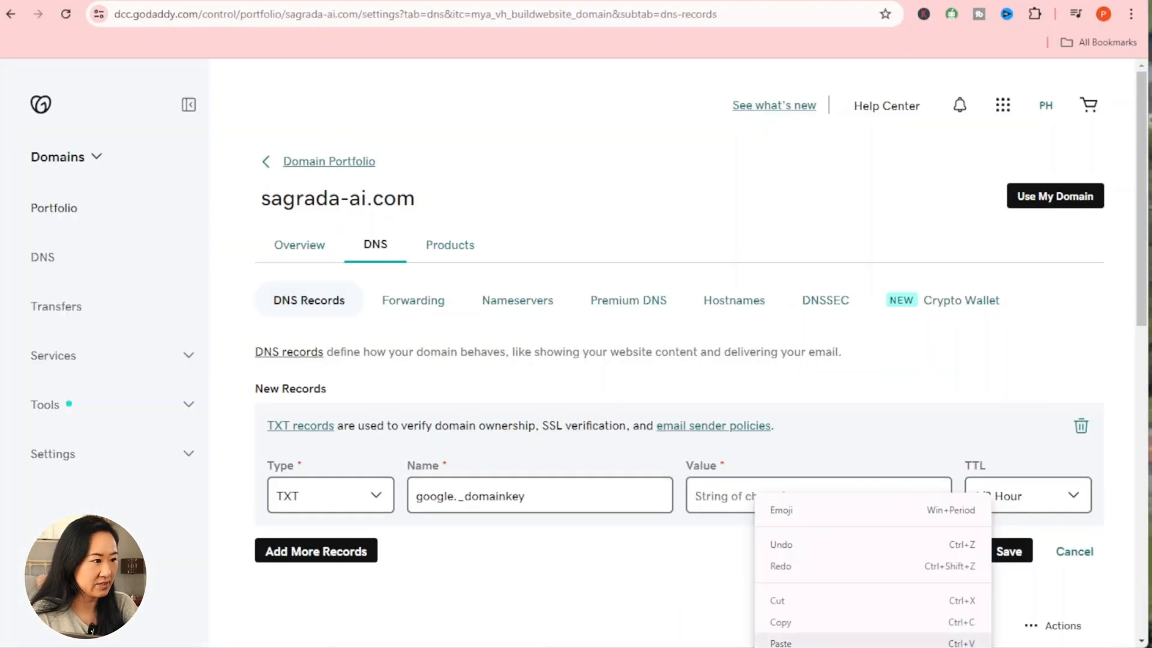
click(774, 637)
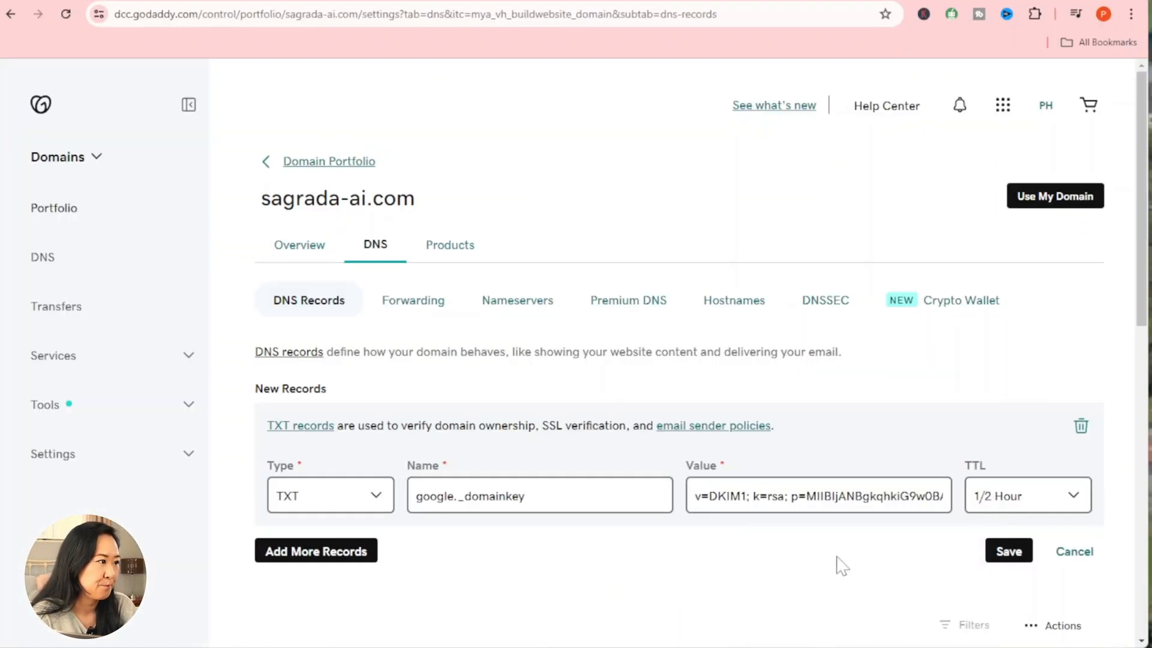
click(1010, 550)
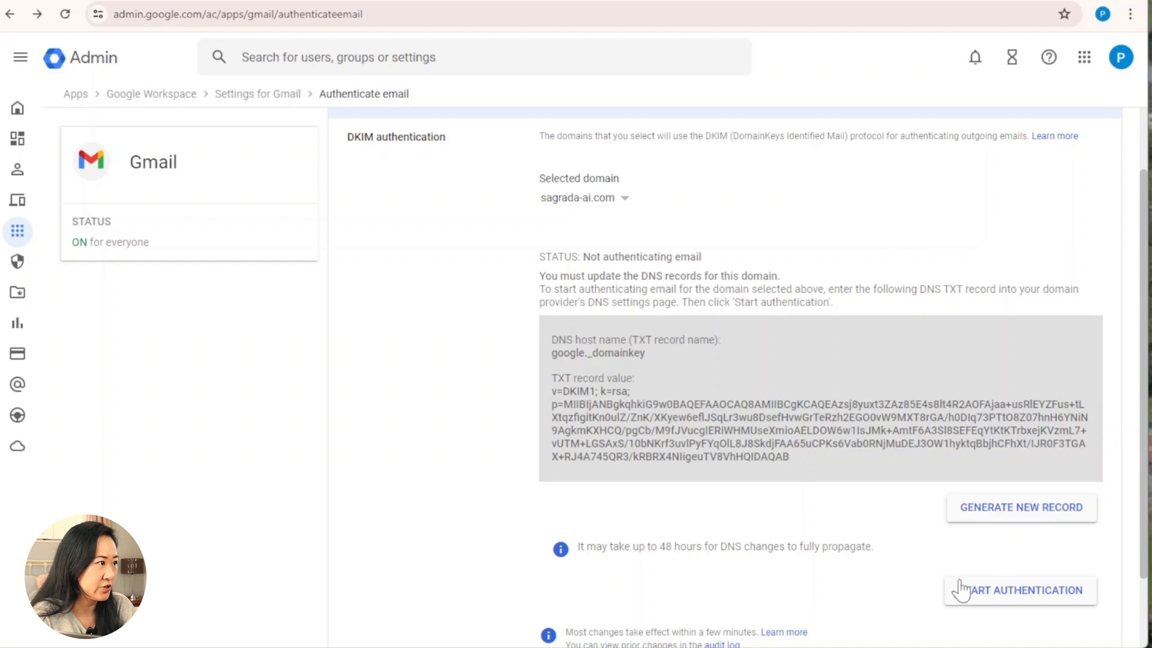
Step: Start DKIM authentication for sagrada-ai.com in Google Admin
click(982, 590)
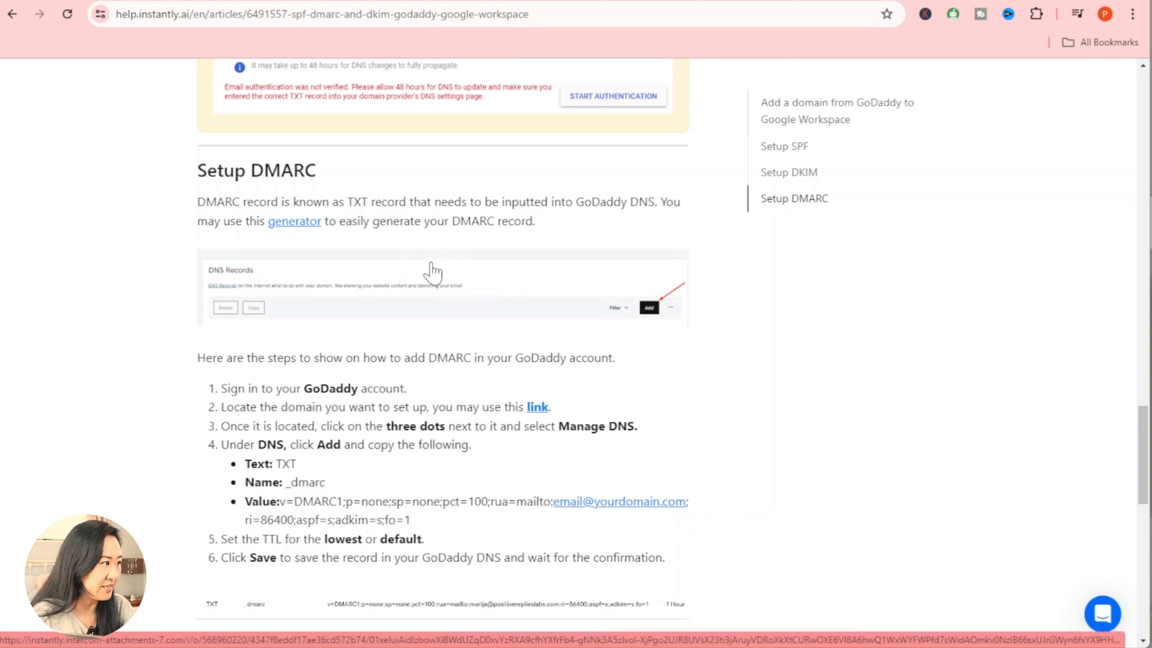
click(299, 222)
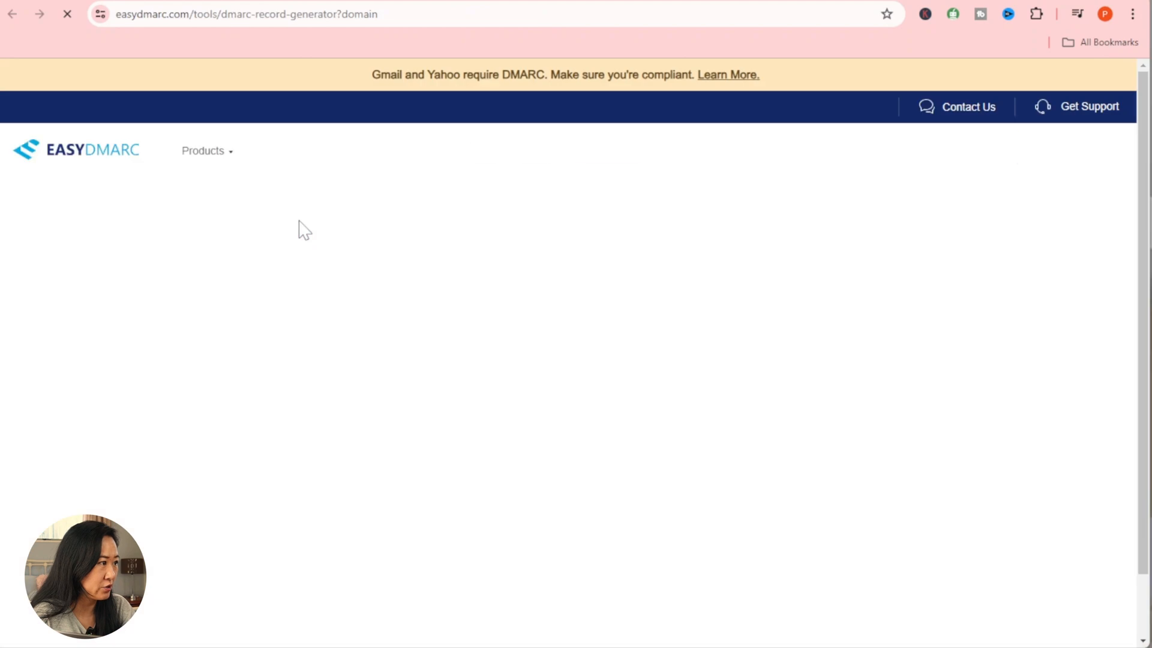
scroll(300, 223, down, 1)
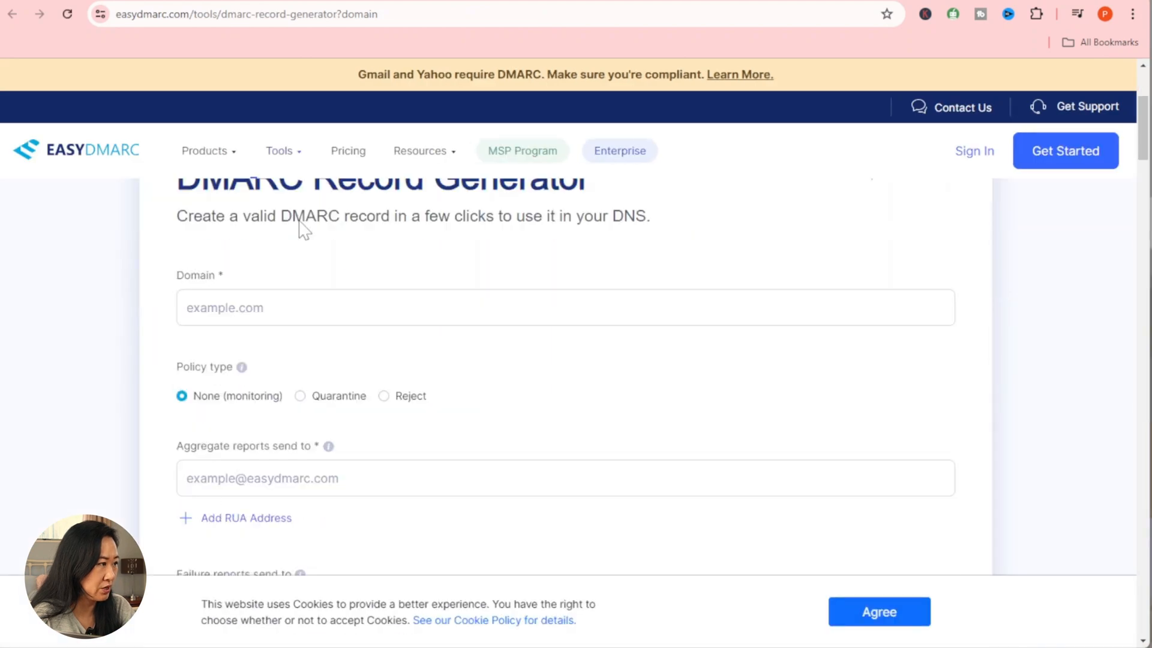
click(302, 308)
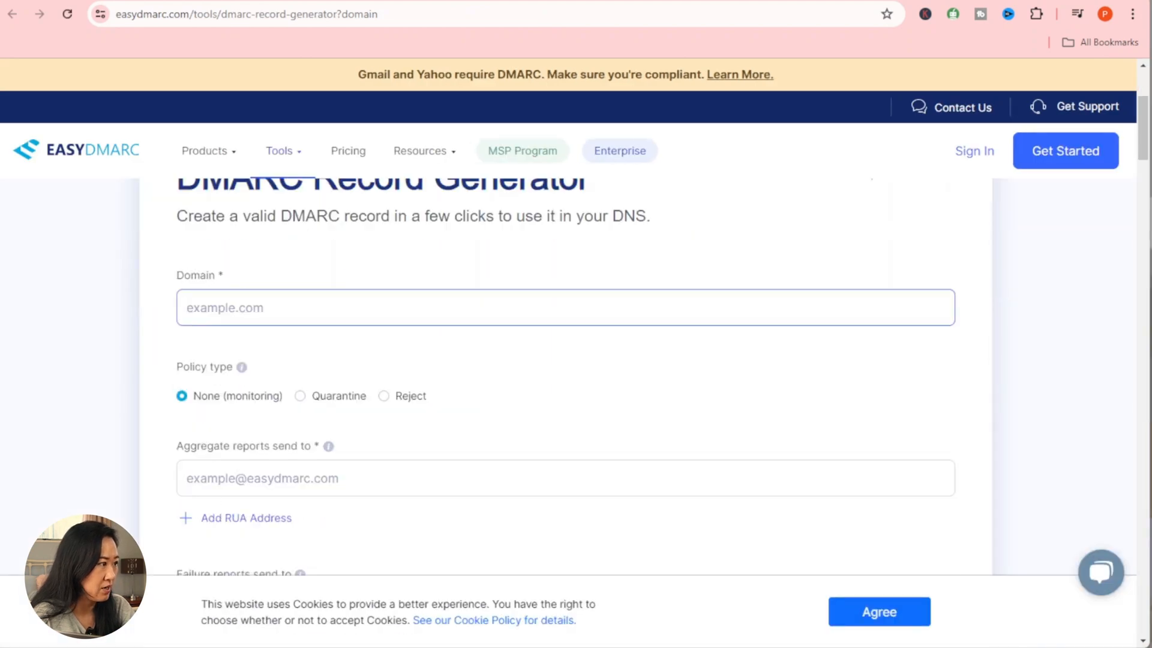
text(www.)
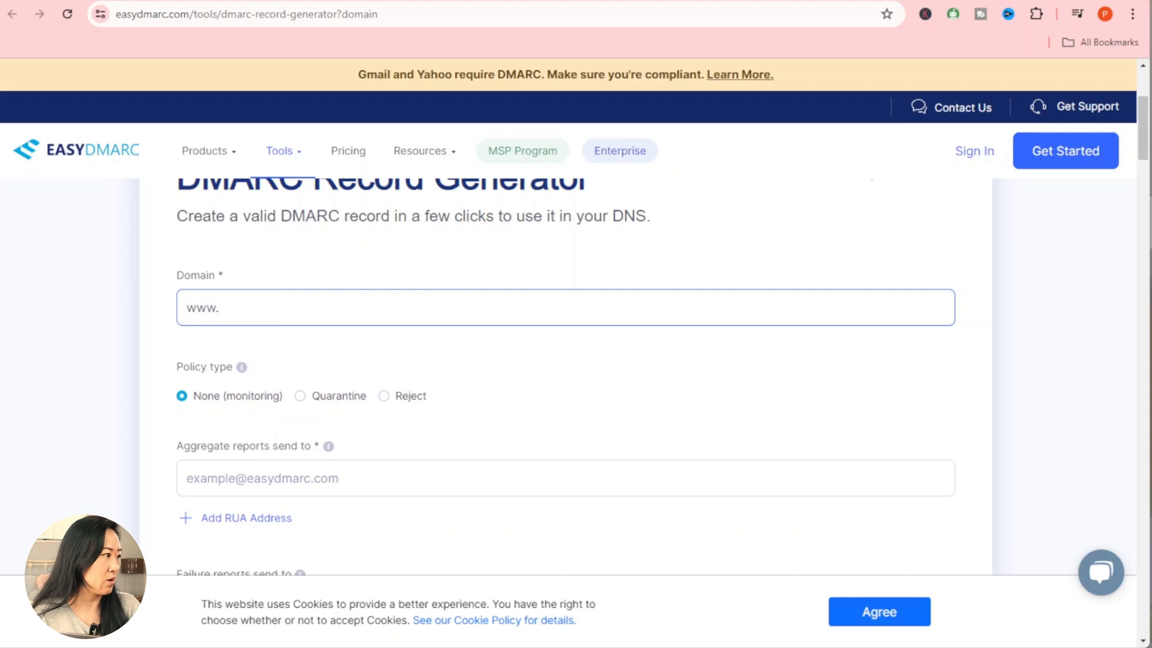
text(a)
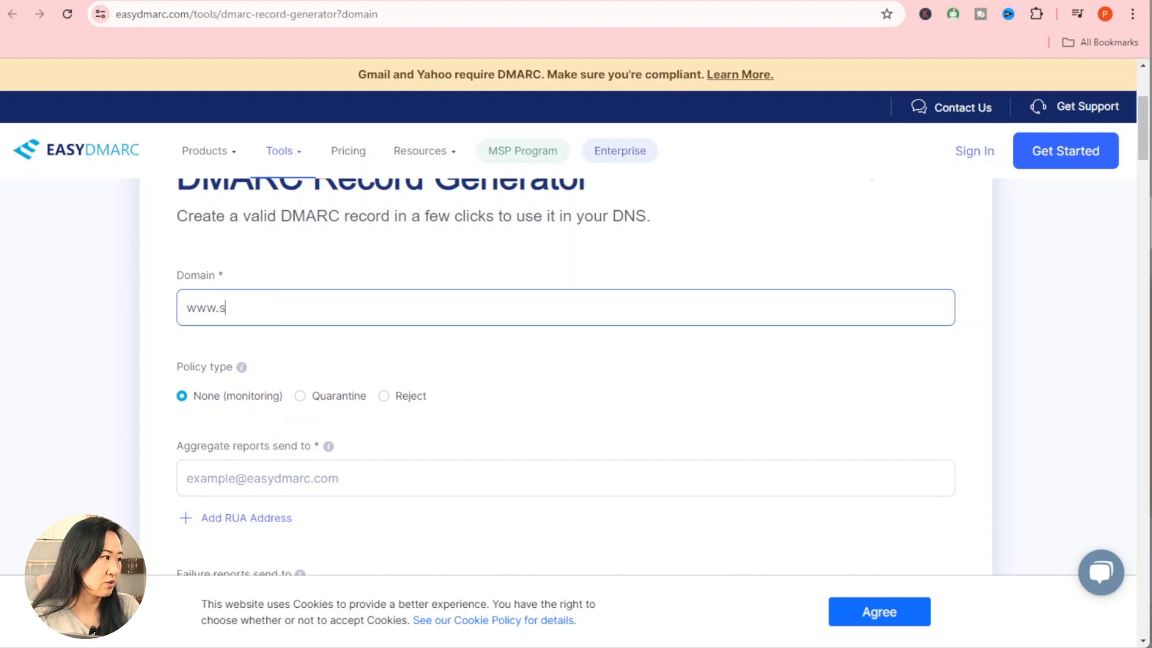
text(agrada-)
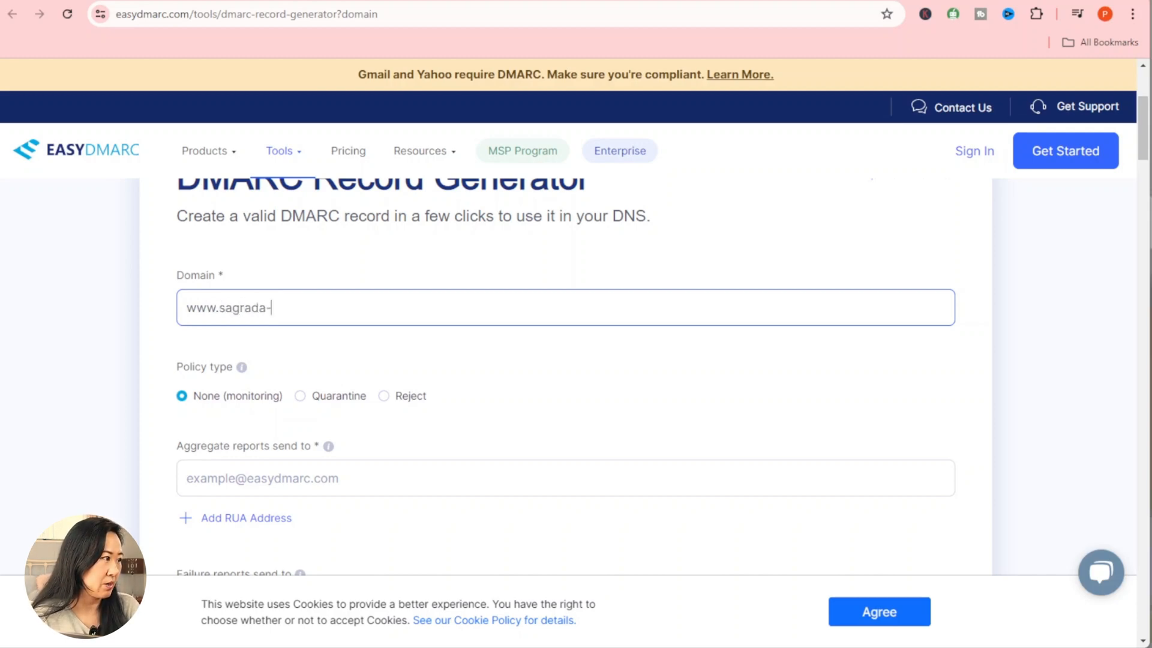
text(ai.com)
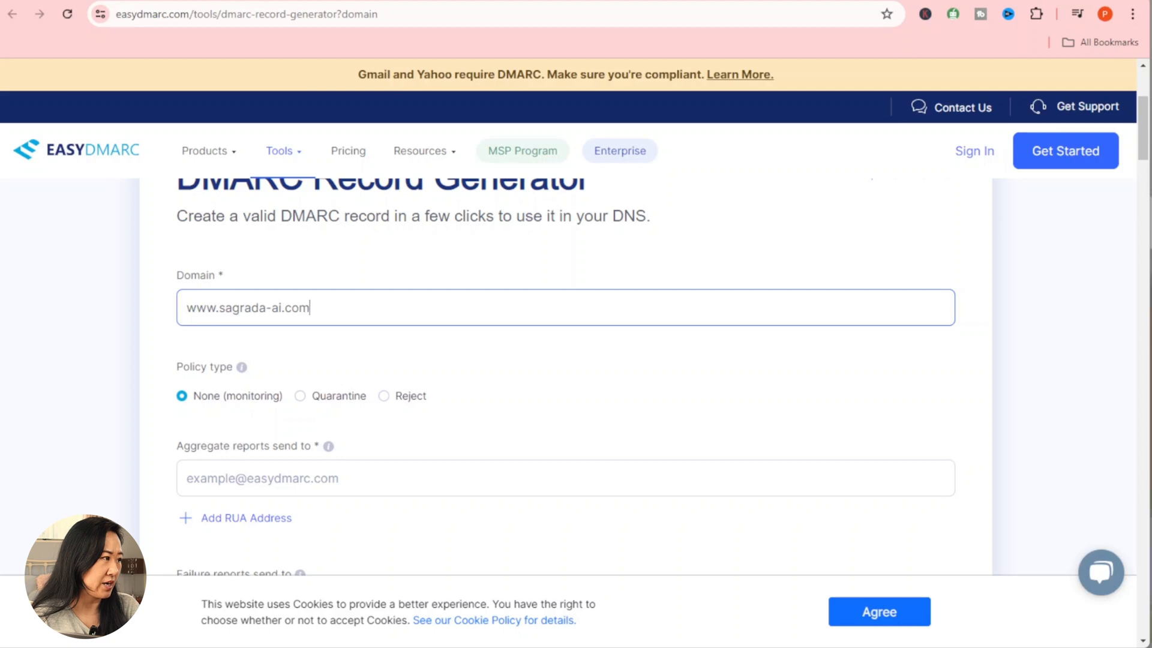
click(393, 369)
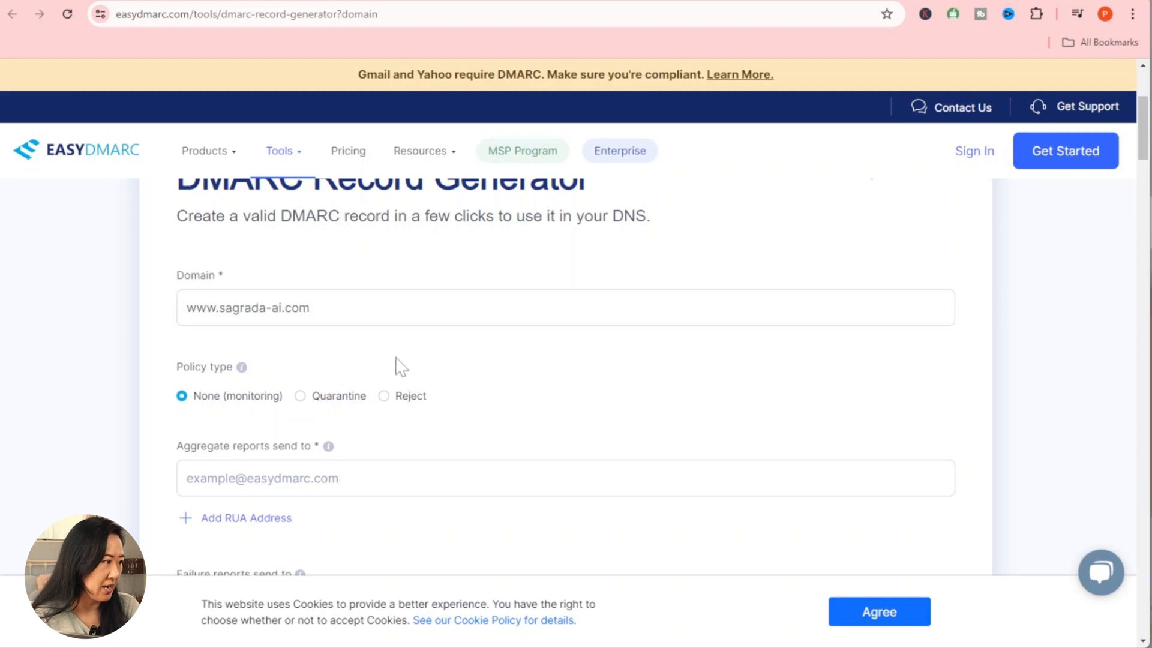
Step: Keep the None policy, enter the aggregate-report e-mail address, and accept the cookies
scroll(389, 369, down, 1)
click(410, 402)
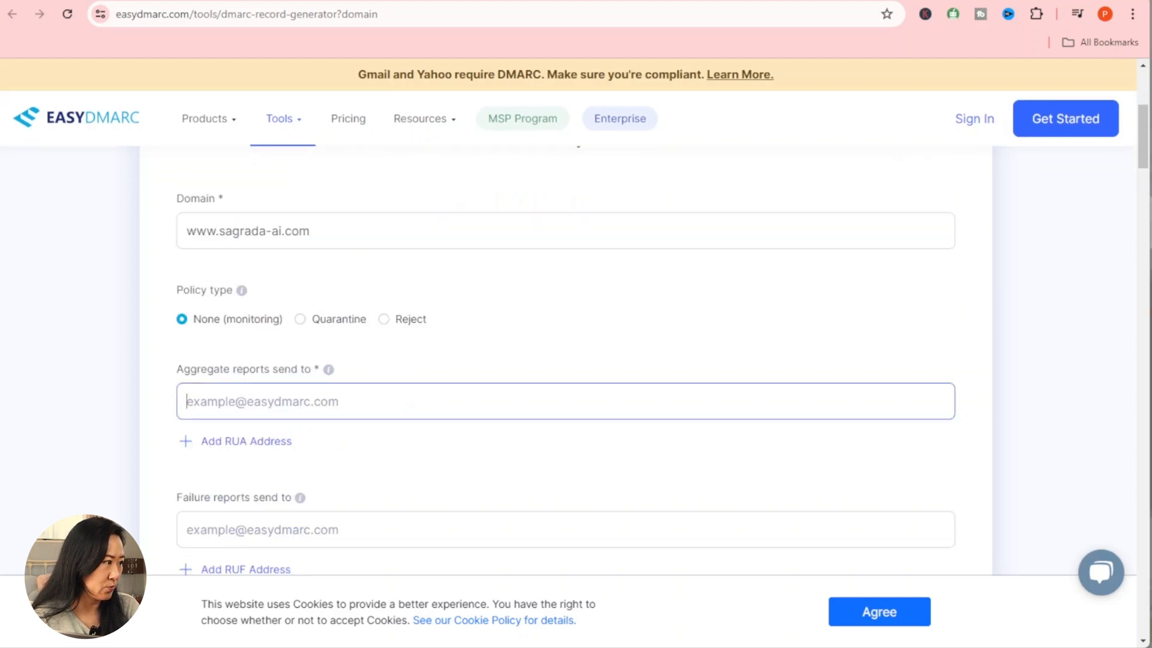
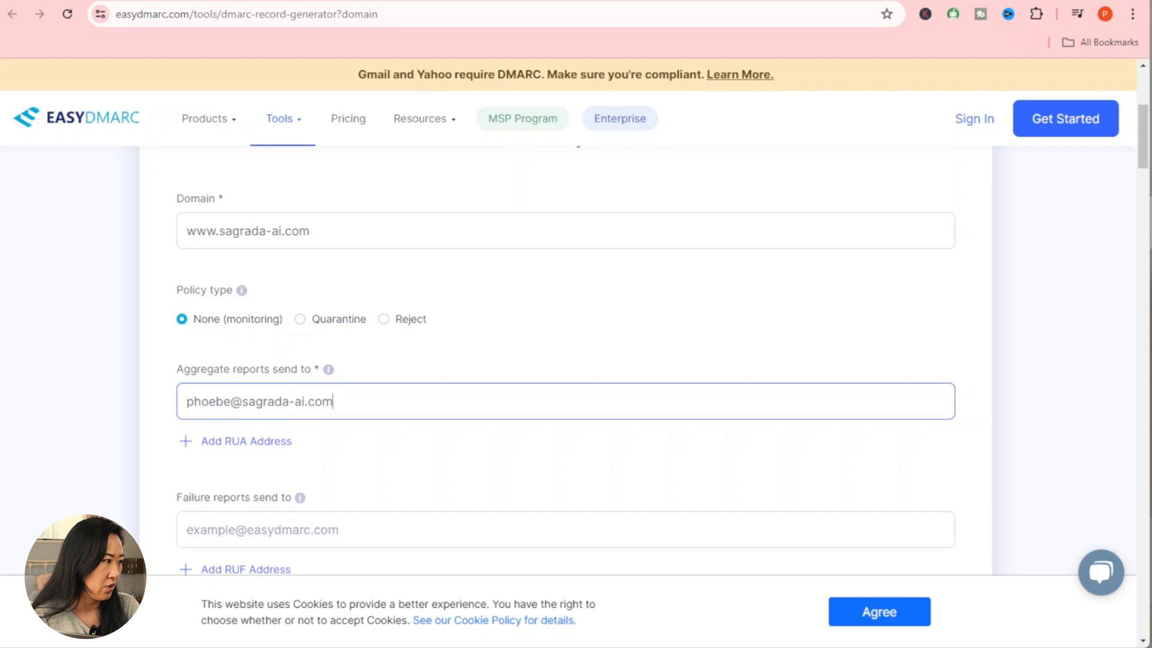
key(Tab)
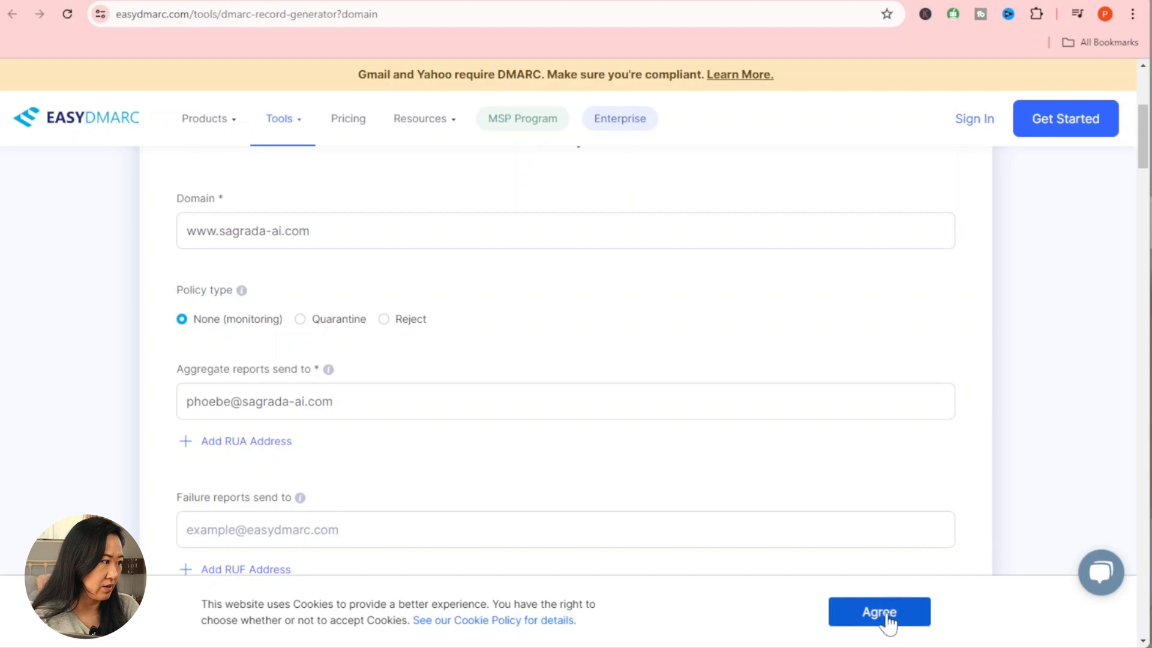
click(887, 622)
scroll(888, 624, down, 3)
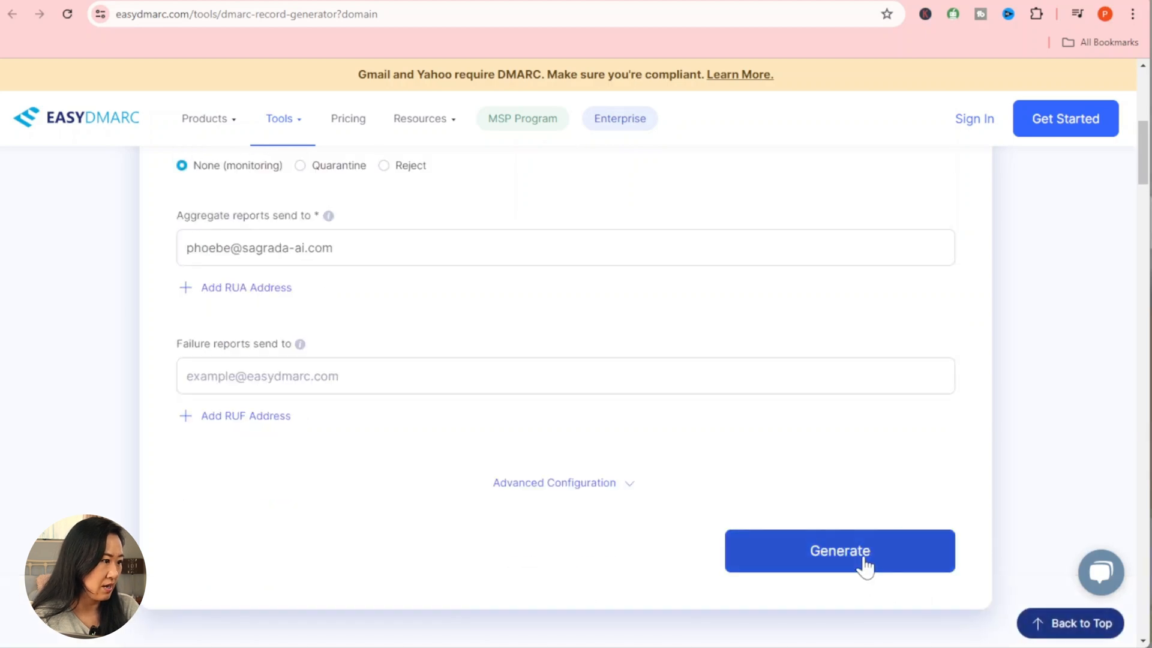
Step: Generate the DMARC record (v=DMARC1;p=none;pct=100) and copy its _dmarc host name
click(868, 564)
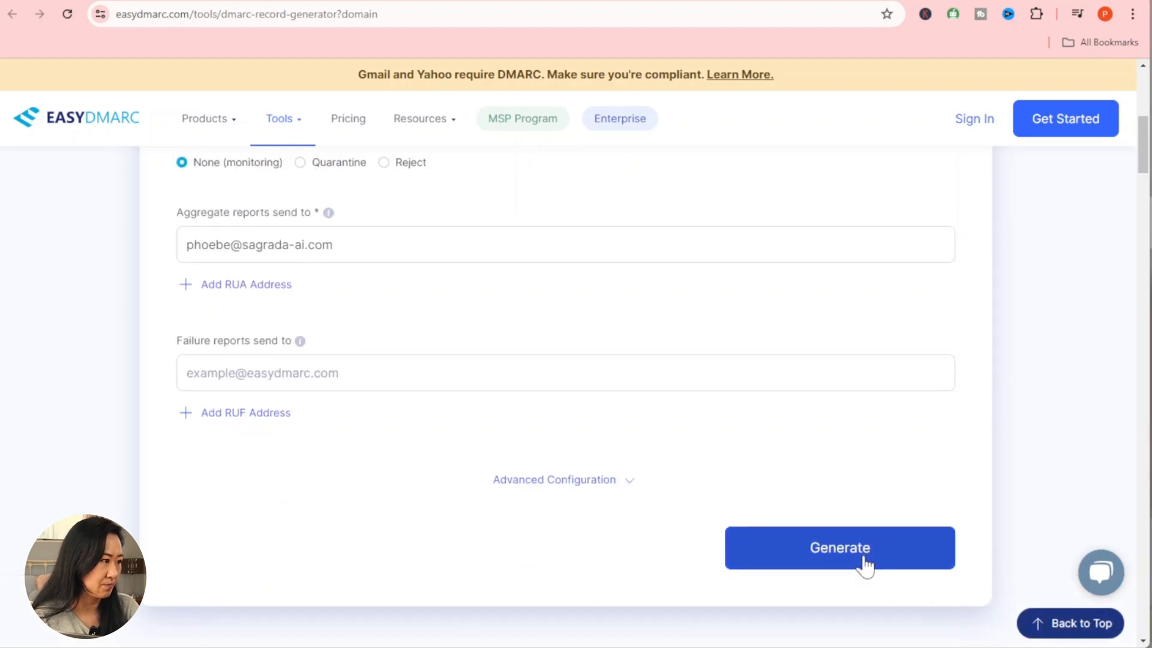
scroll(868, 563, down, 4)
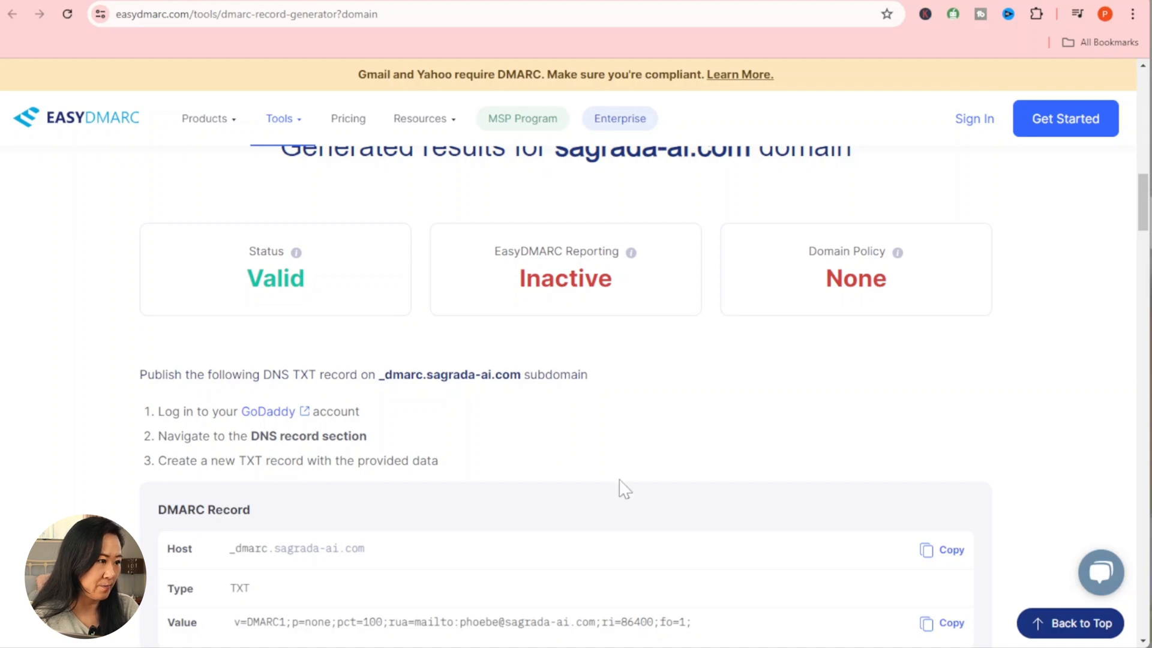
scroll(623, 489, down, 3)
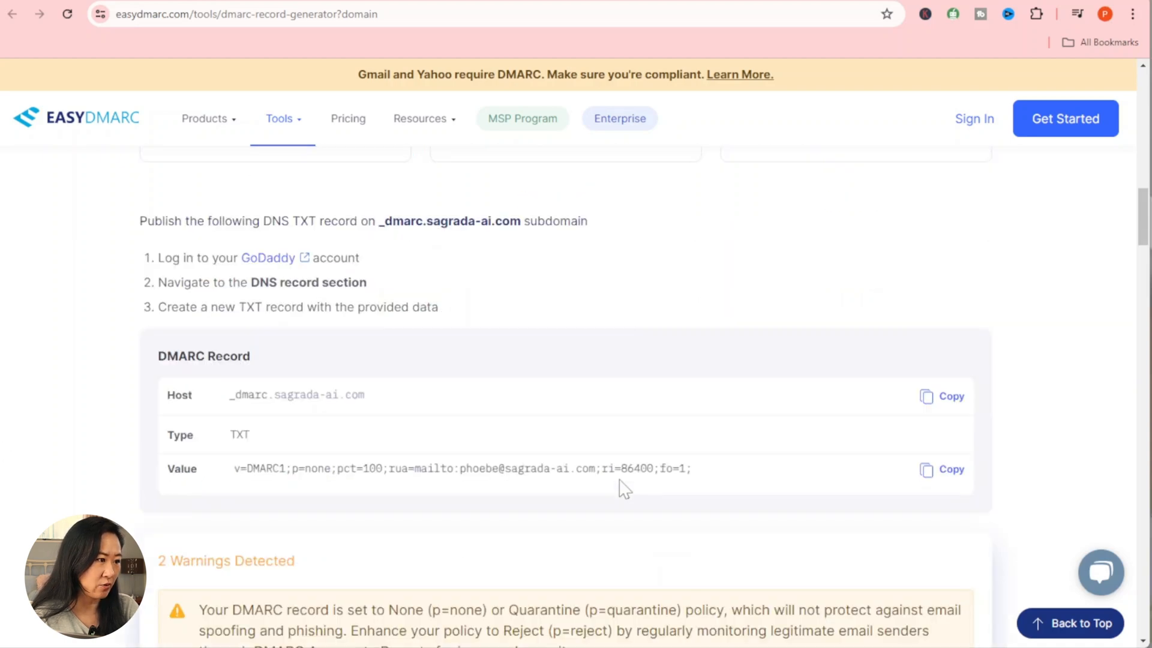
click(934, 401)
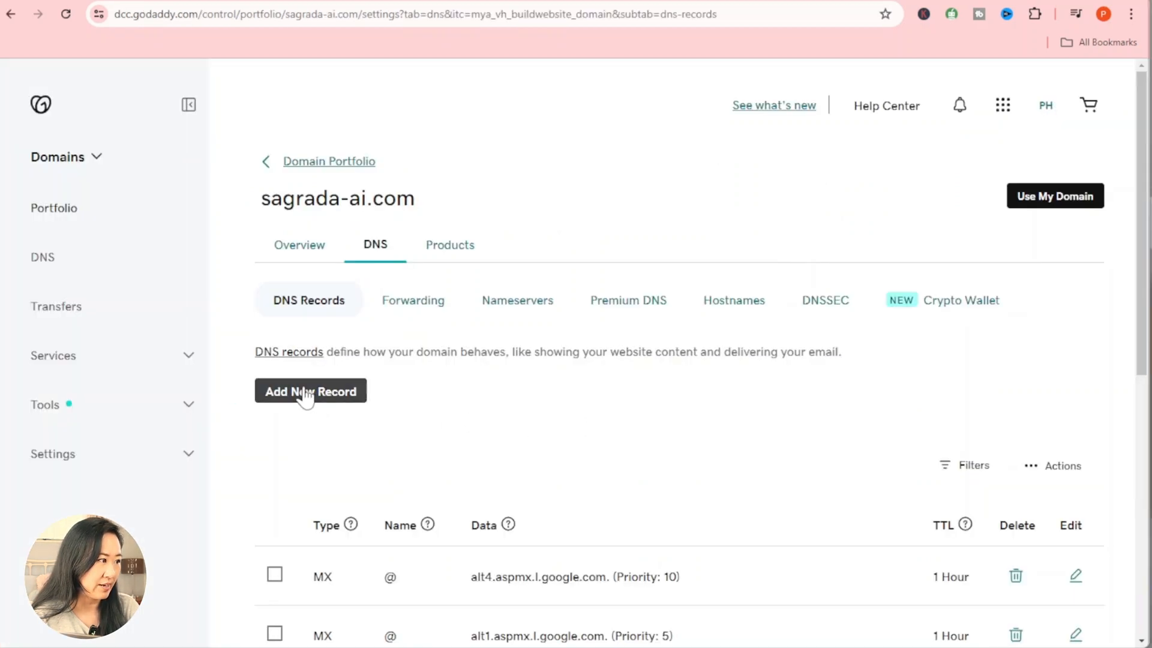
Step: Add a new TXT record in GoDaddy with the name _dmarc
click(304, 391)
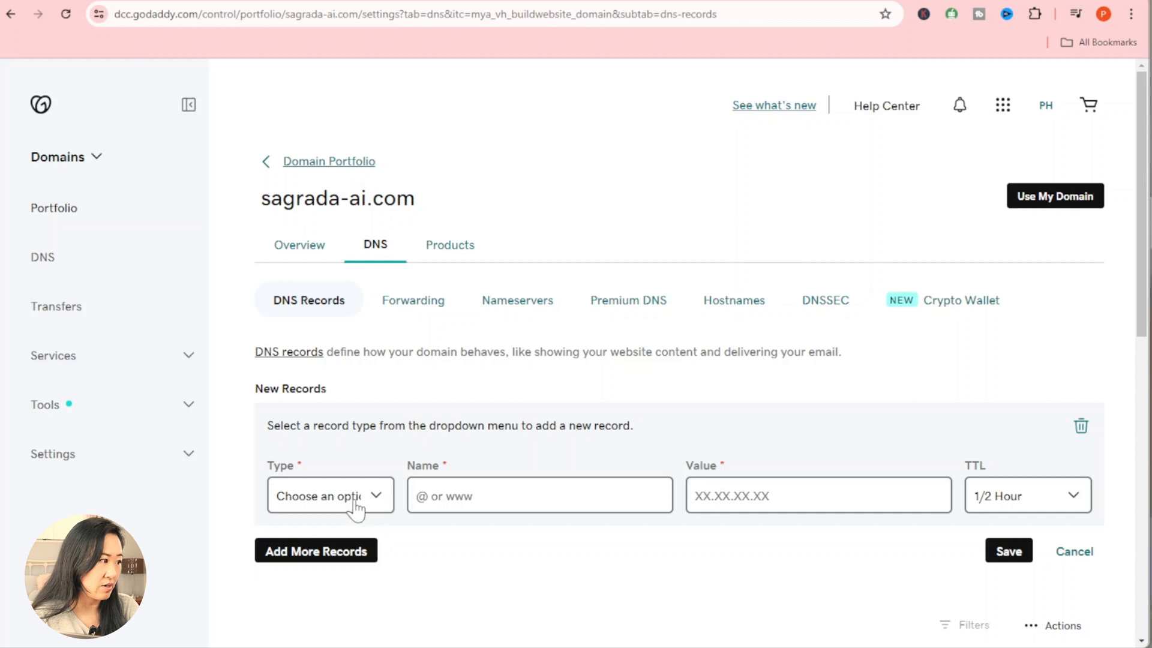
click(375, 499)
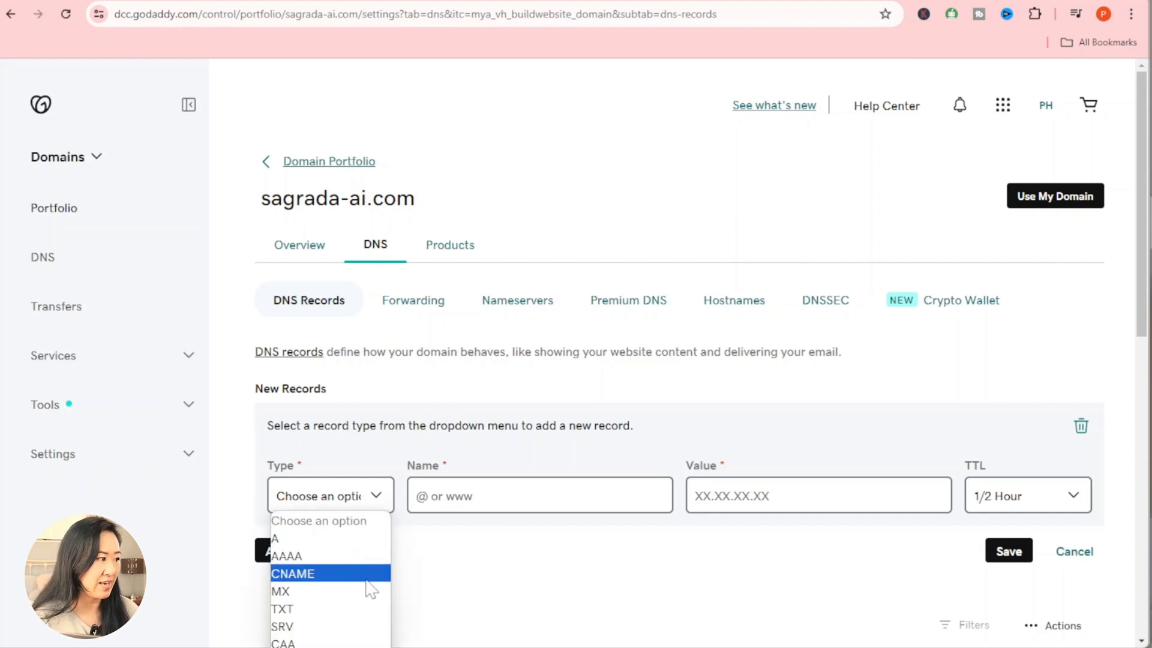
click(369, 606)
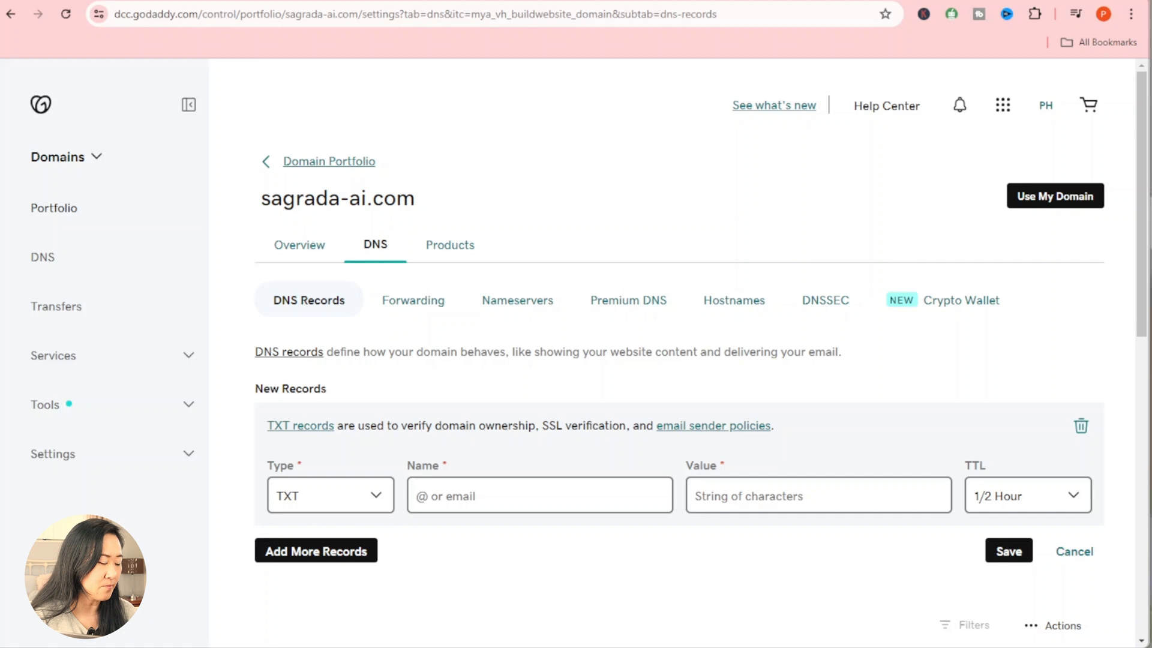
click(515, 496)
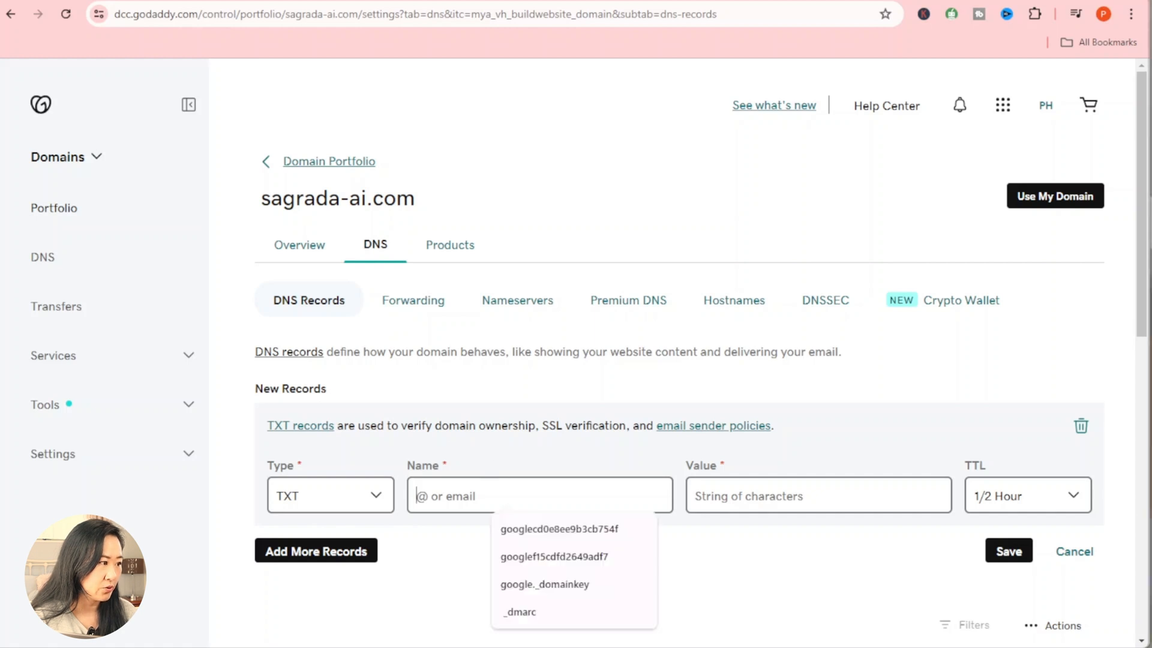
right_click(470, 496)
click(534, 641)
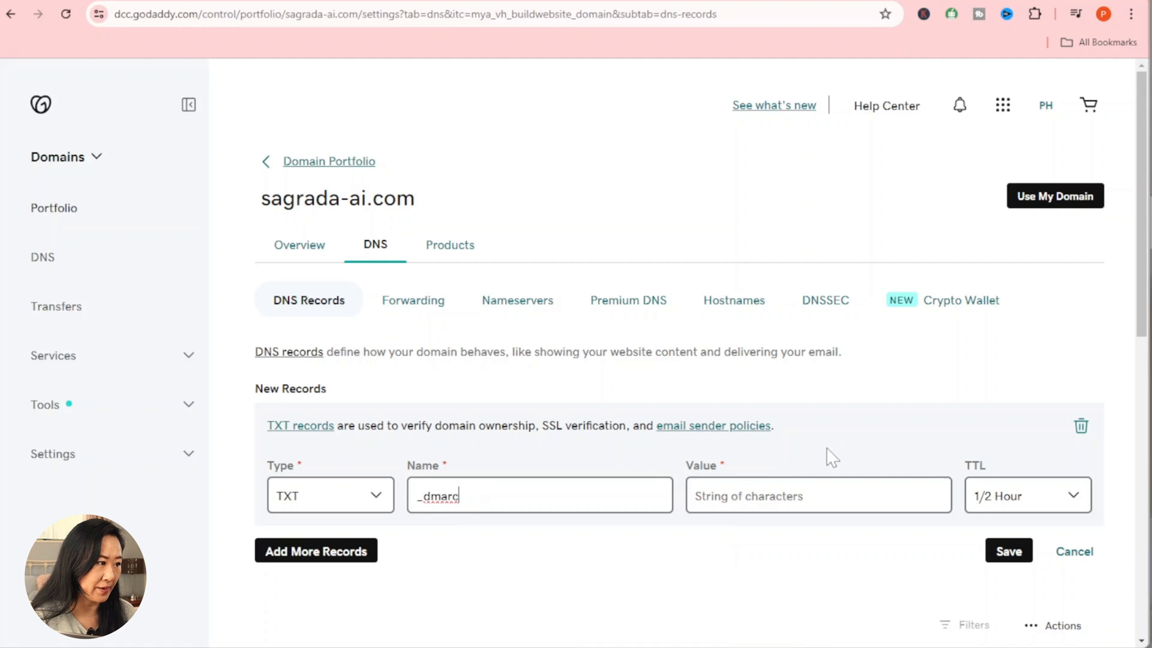
Step: Paste the generated DMARC value into the record's Value and save it
key(alt+Tab)
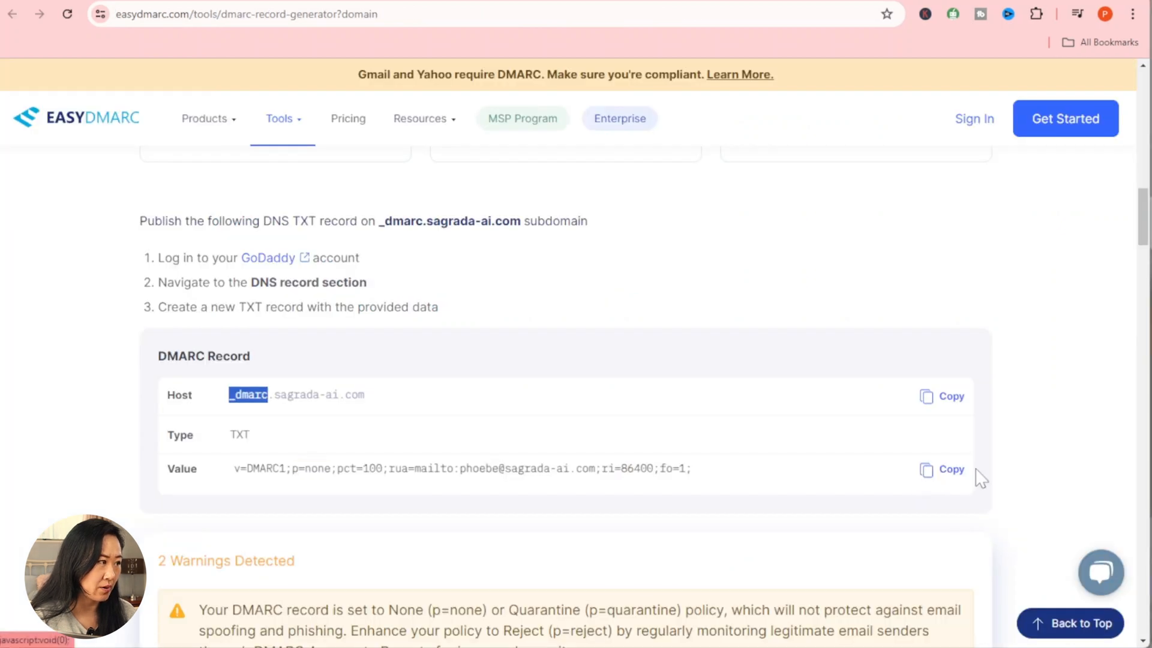
click(956, 472)
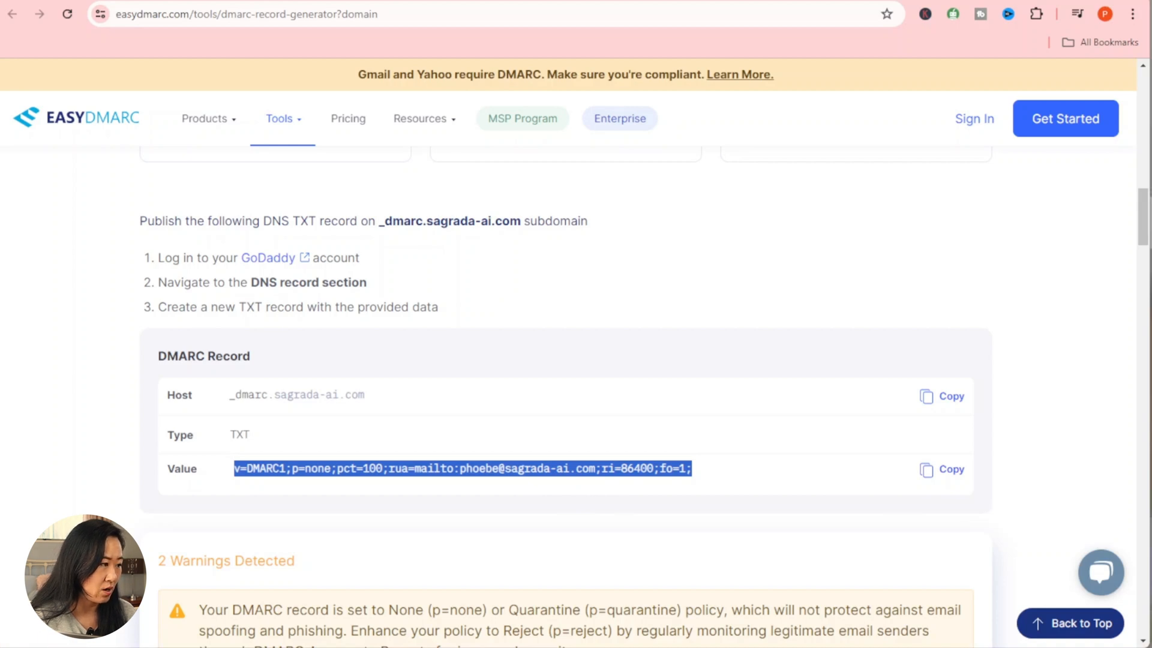
key(alt+Tab)
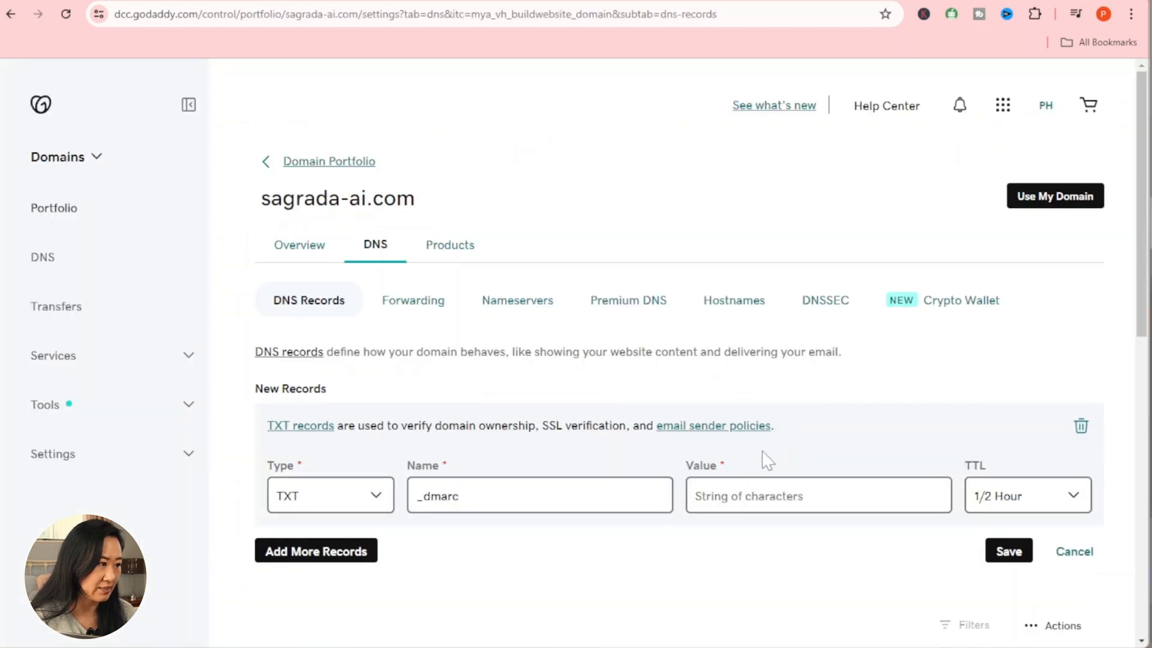
click(750, 495)
right_click(728, 495)
click(754, 641)
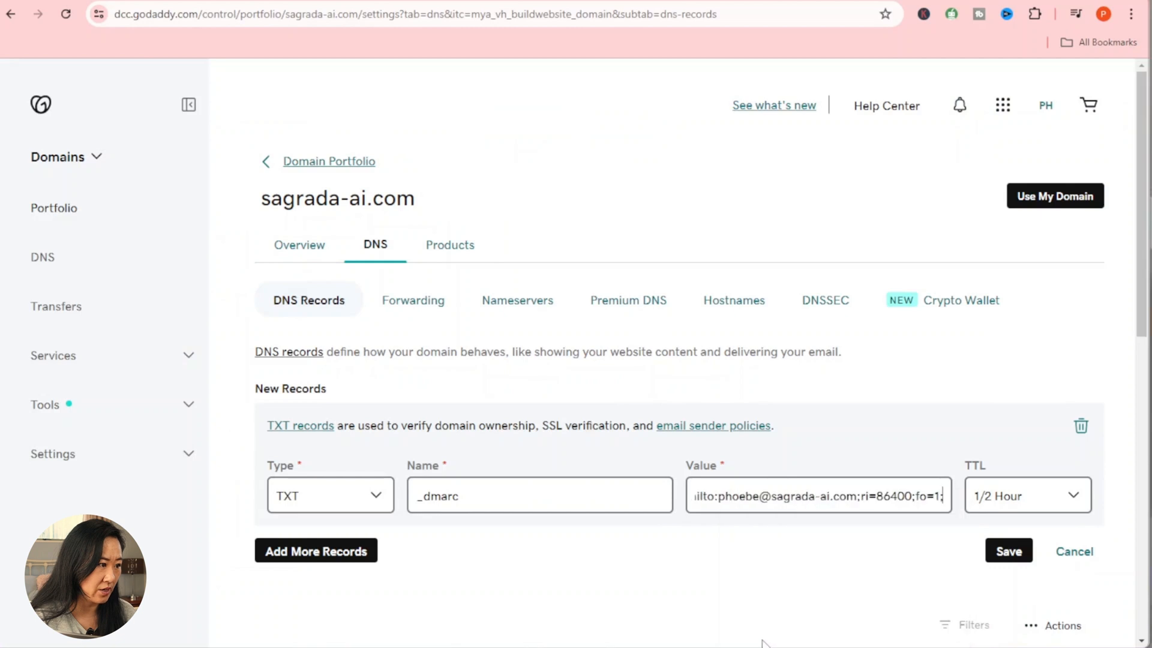
click(1010, 552)
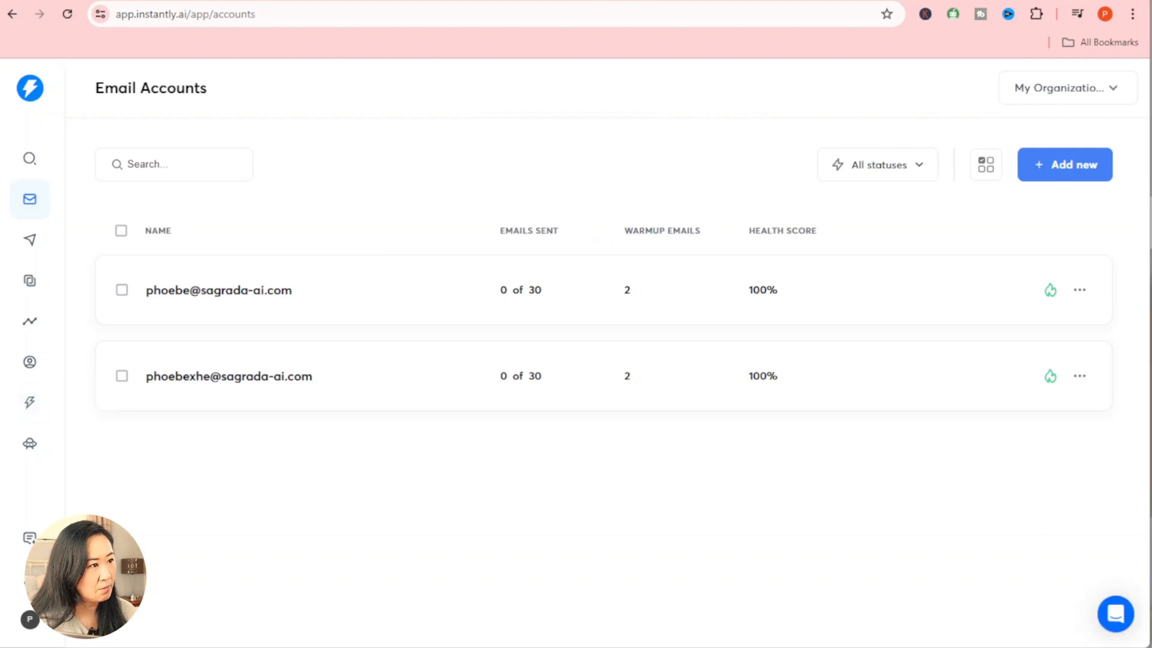
Step: Run Instantly's domain setup test checking MX, SPF, DKIM and DMARC records
click(982, 178)
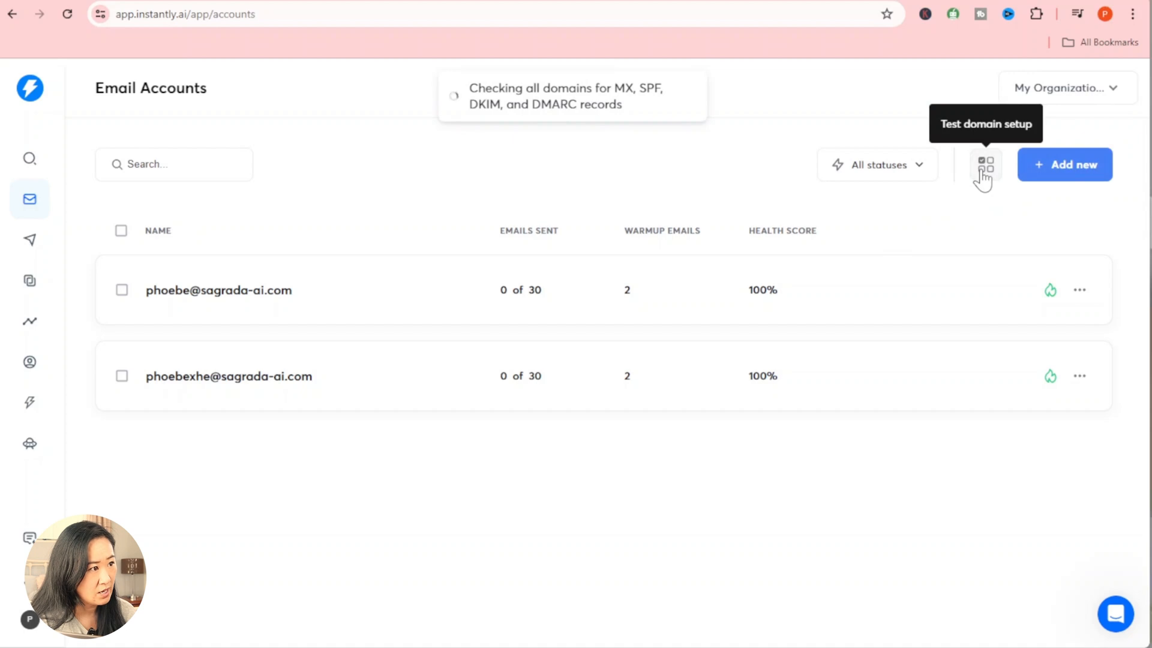